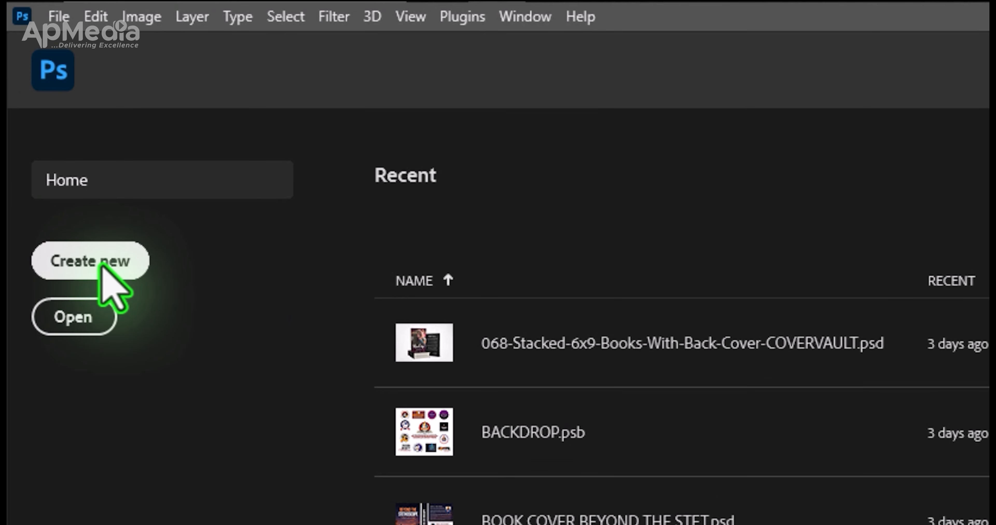
Create a document from the IG SIZE preset, 1080 x 1350 px, with the resolution set to 150 ppi and artboards enabled.
left_click(102, 267)
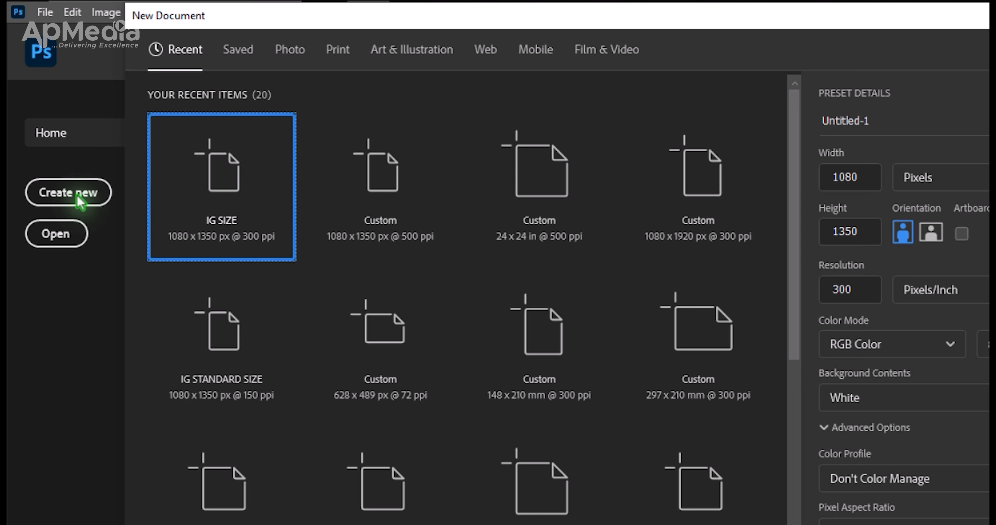
left_click(380, 178)
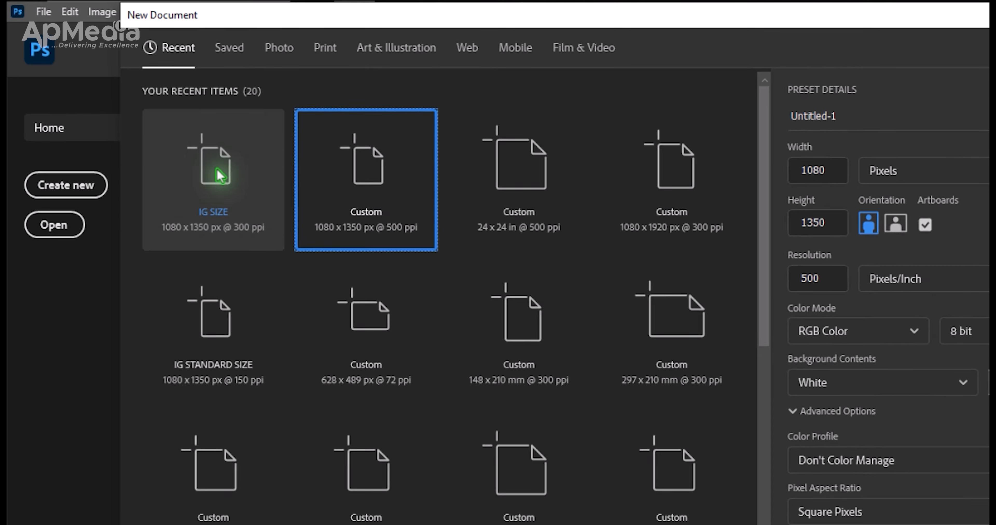
left_click(220, 176)
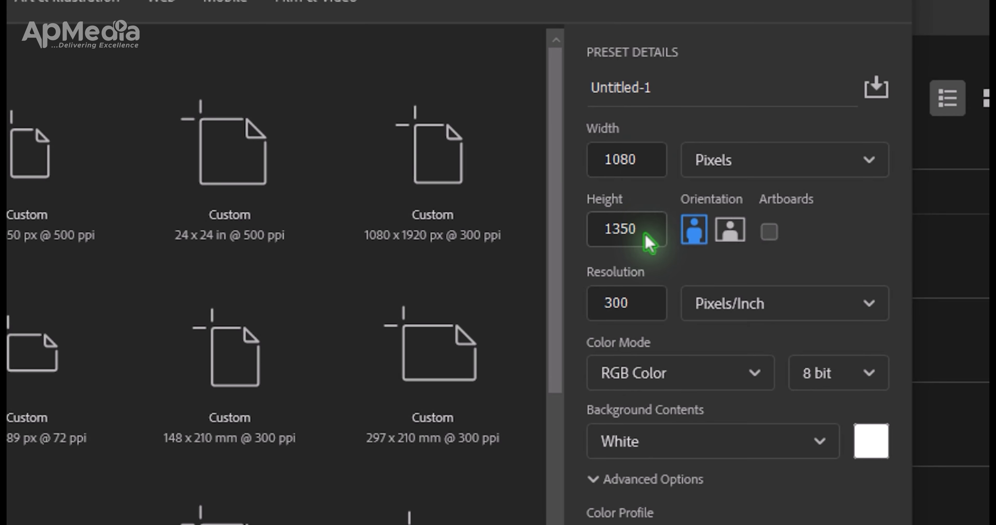
left_click_drag(629, 305, 572, 307)
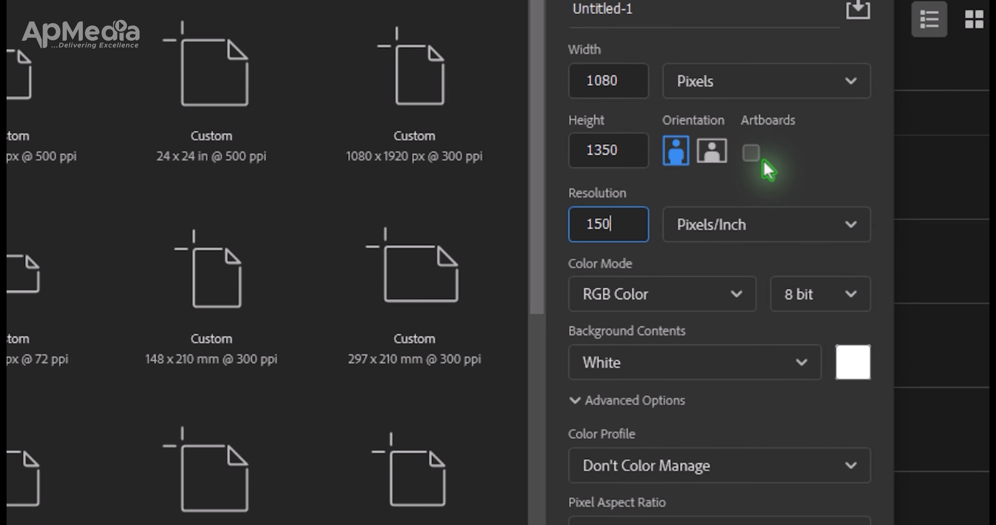
left_click(752, 155)
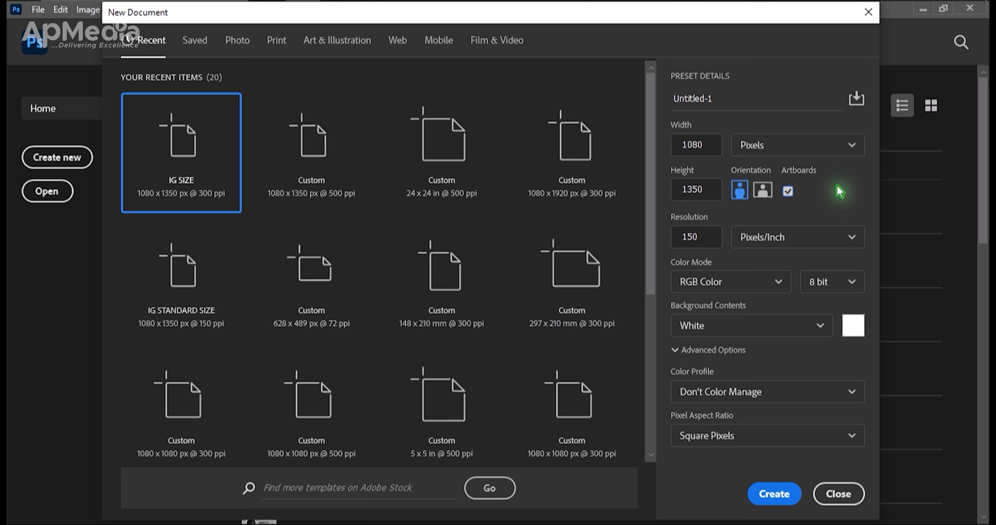
left_click(772, 496)
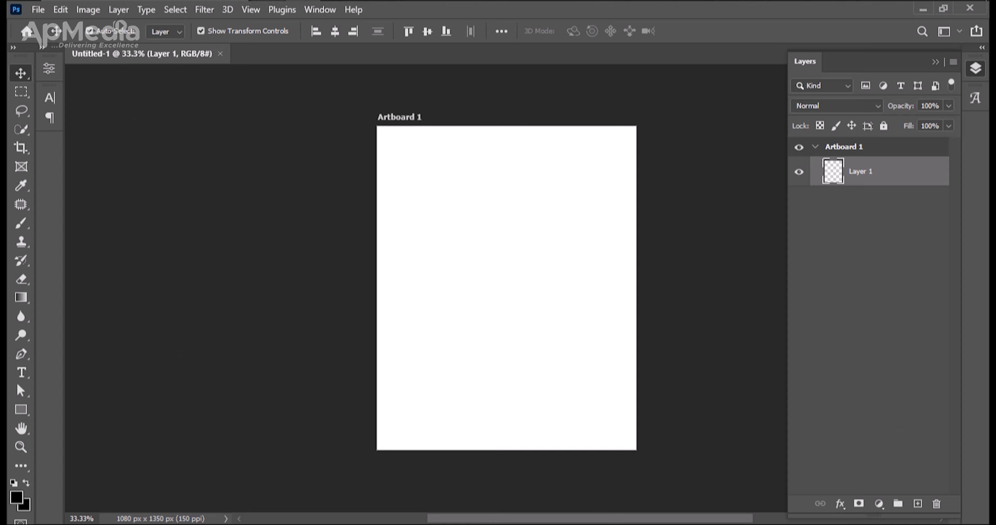
Place the IMG - 2345753 picture from the desktop's QT BANNER folder on the artboard at its original placement size.
left_click(268, 1)
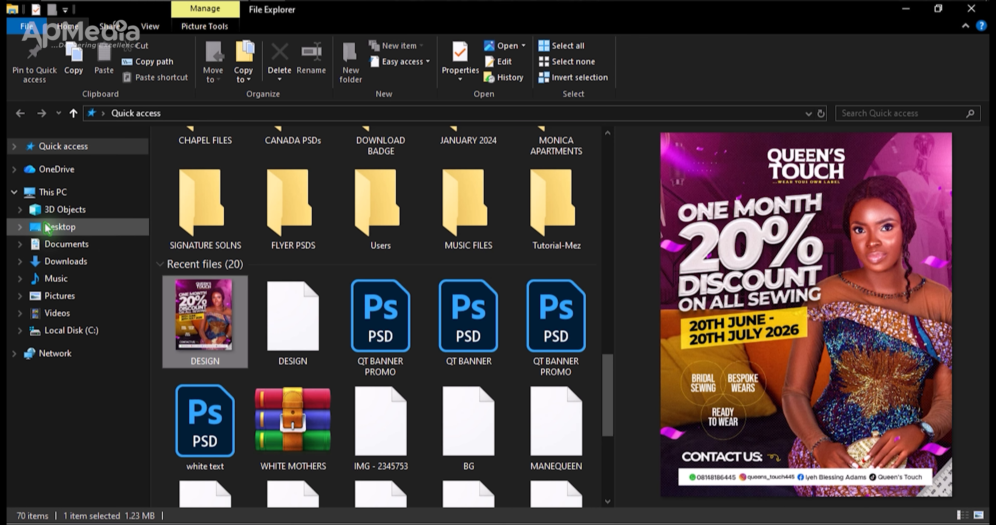
left_click(61, 229)
left_click(577, 160)
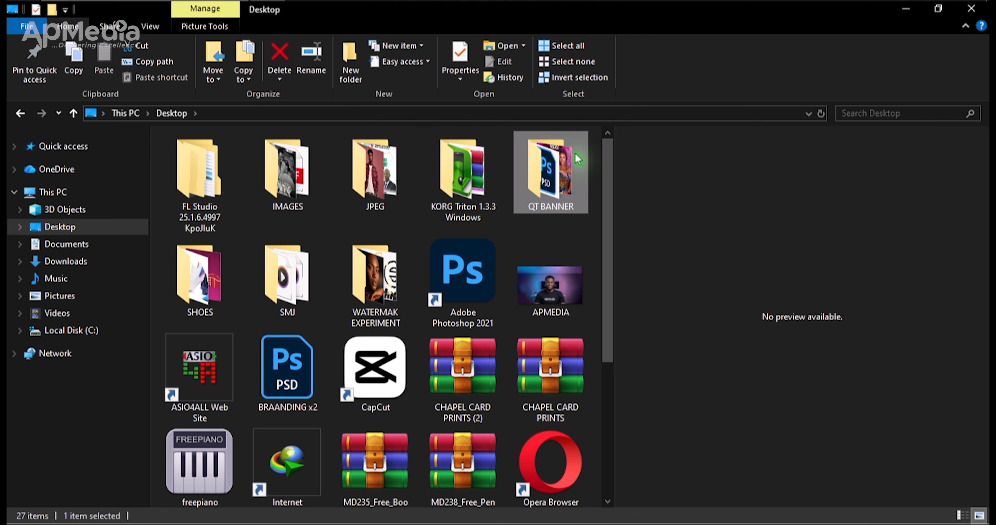
double_click(577, 159)
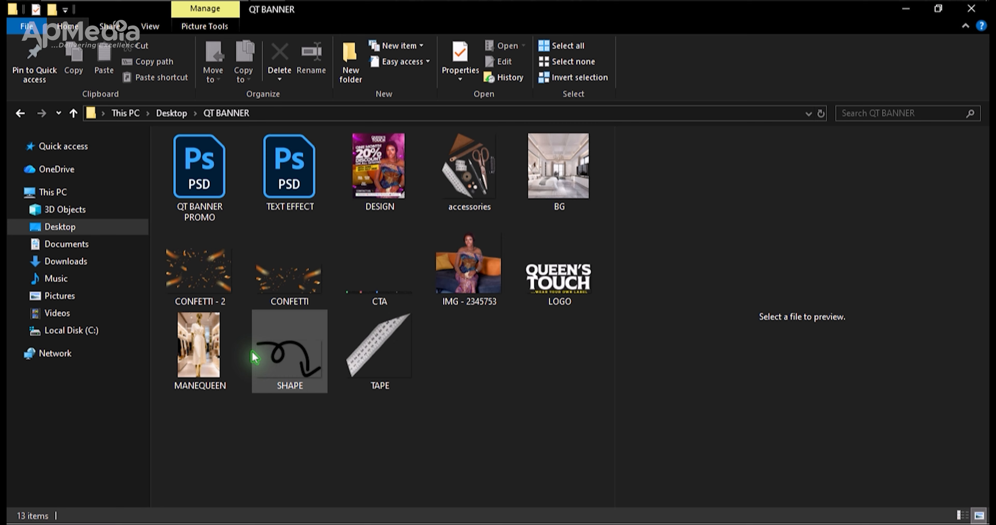
left_click(473, 274)
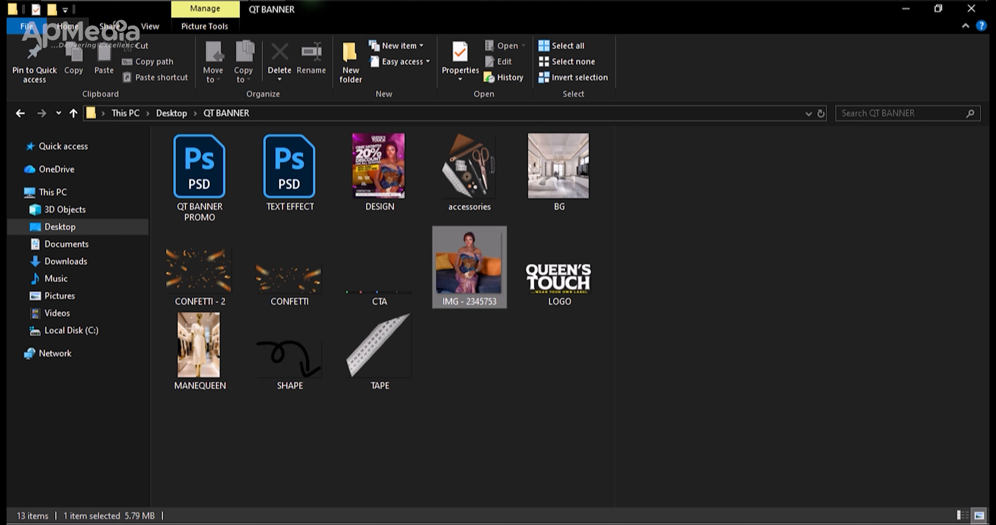
left_click_drag(304, 1, 484, 318)
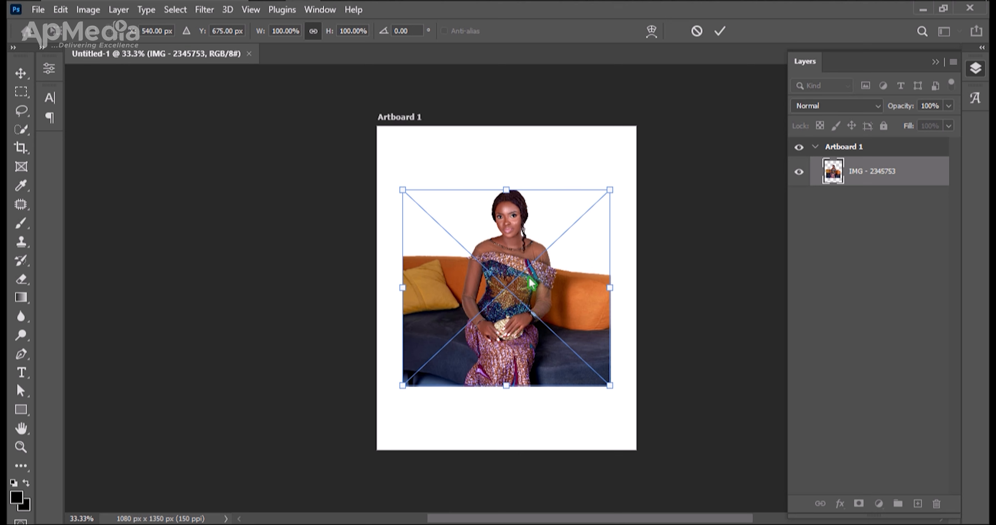
key("Return")
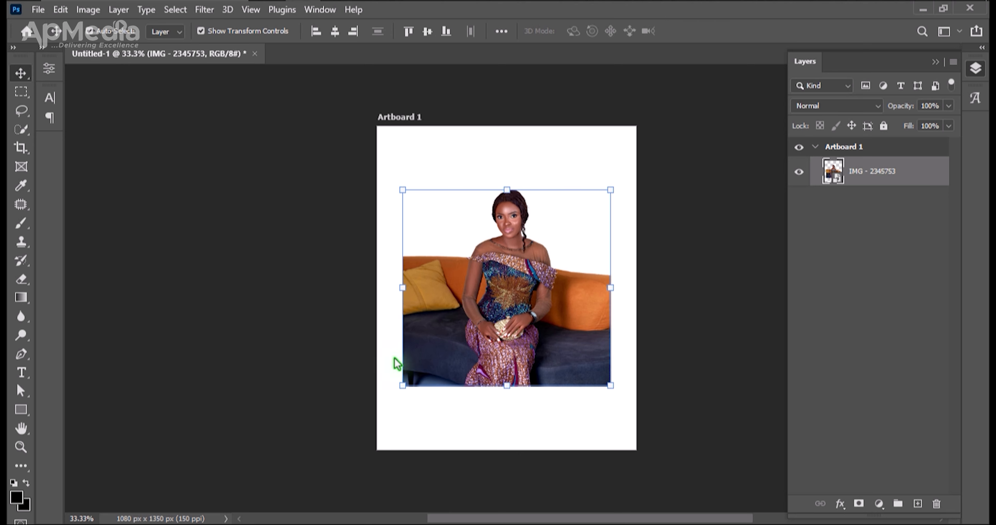
left_click(329, 315)
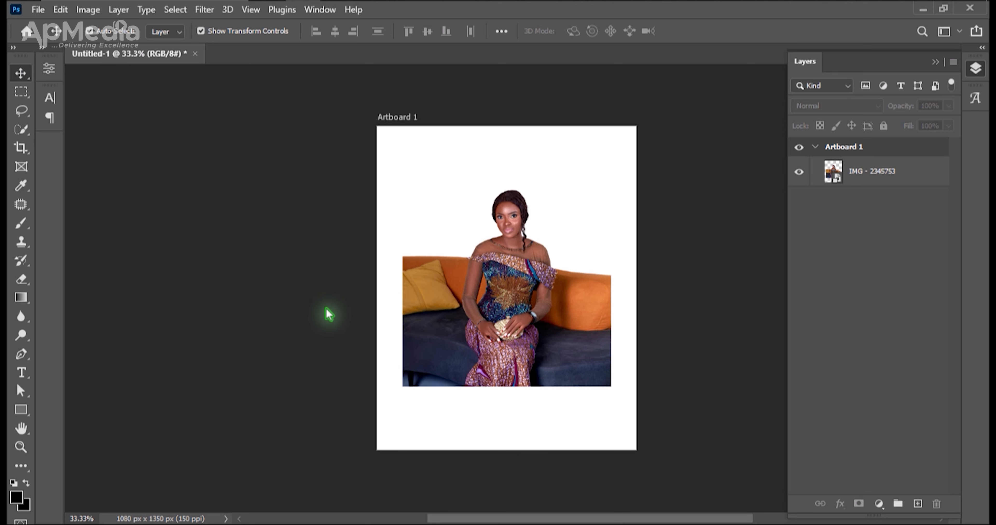
Set the artboard's background to a dark maroon by sampling the dress in the photo and choosing a darker shade.
key("ctrl+0")
key("ctrl+minus")
key("ctrl+0")
key("h")
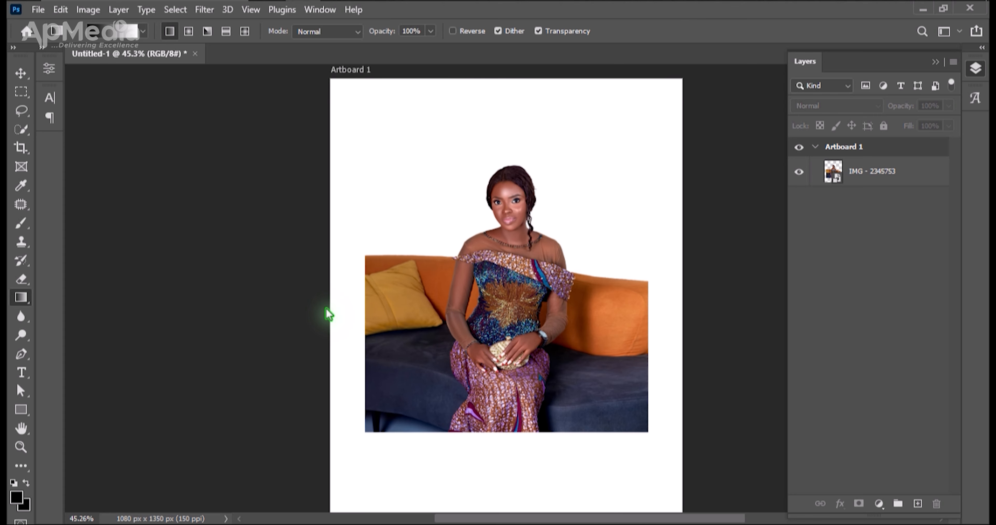
left_click_drag(404, 315, 395, 302)
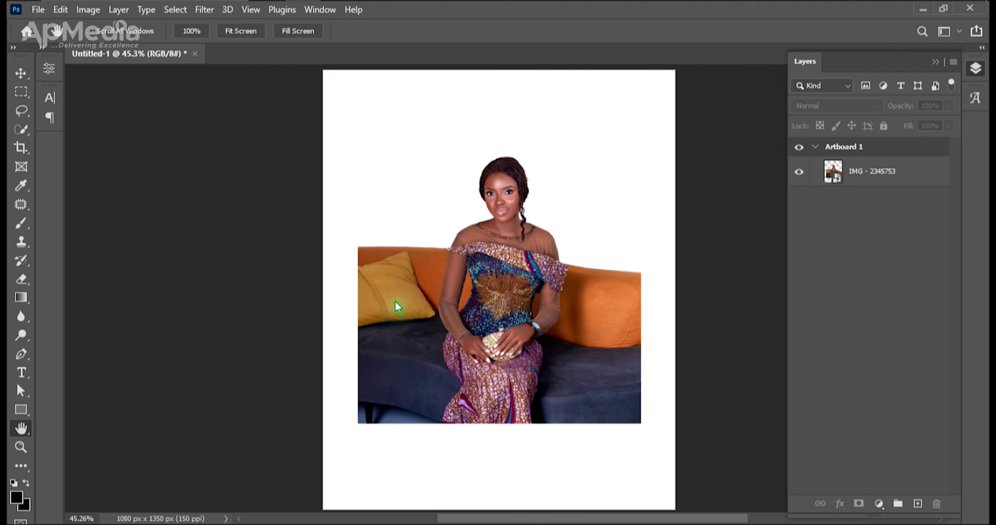
key("ctrl+minus")
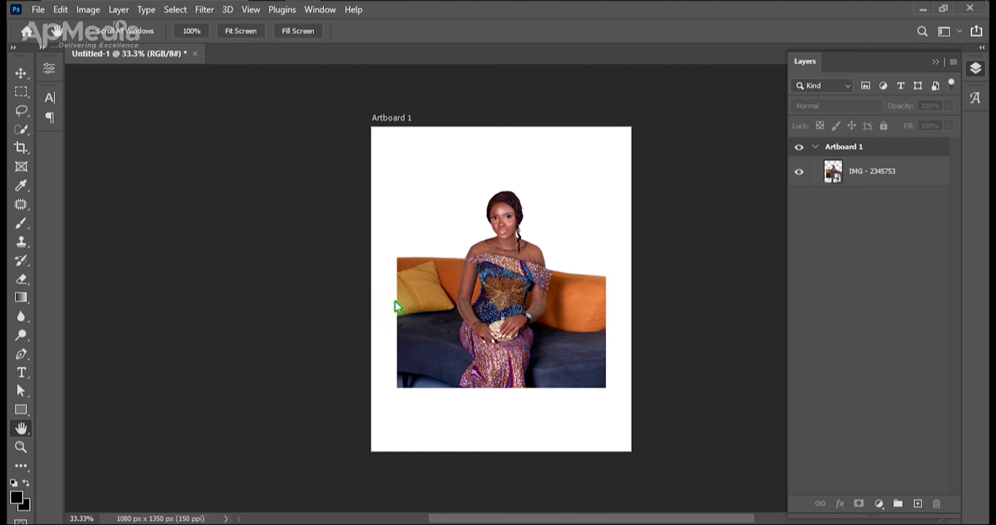
key("ctrl+0")
left_click_drag(524, 329, 518, 316)
key("v")
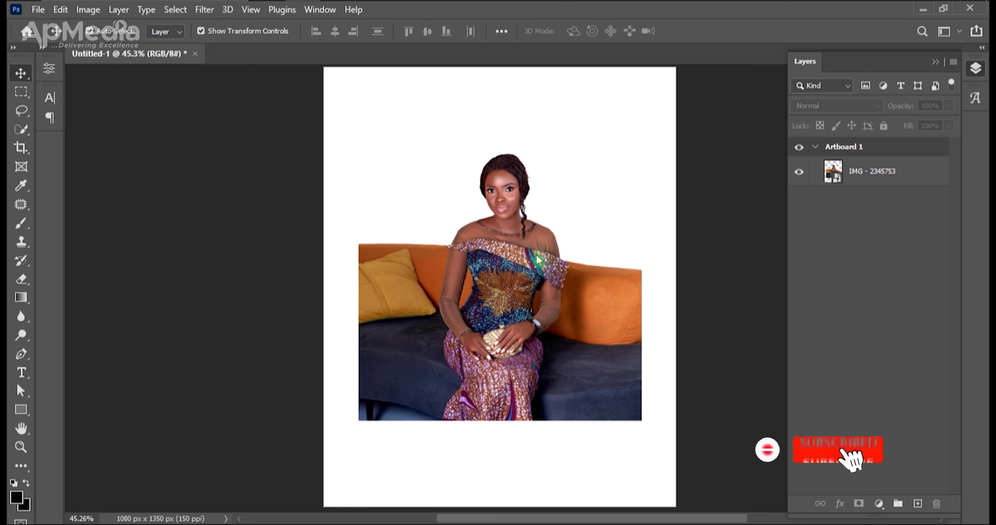
left_click(324, 68)
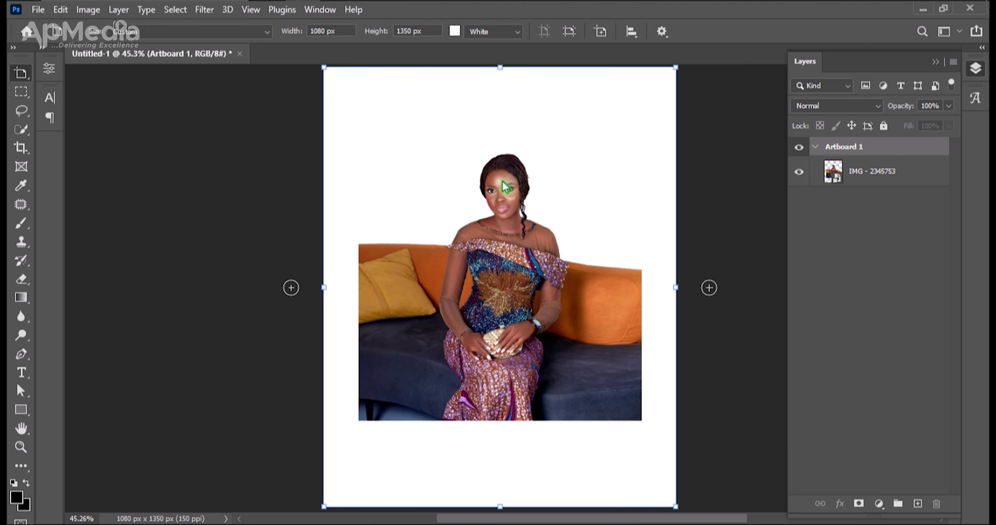
left_click(455, 31)
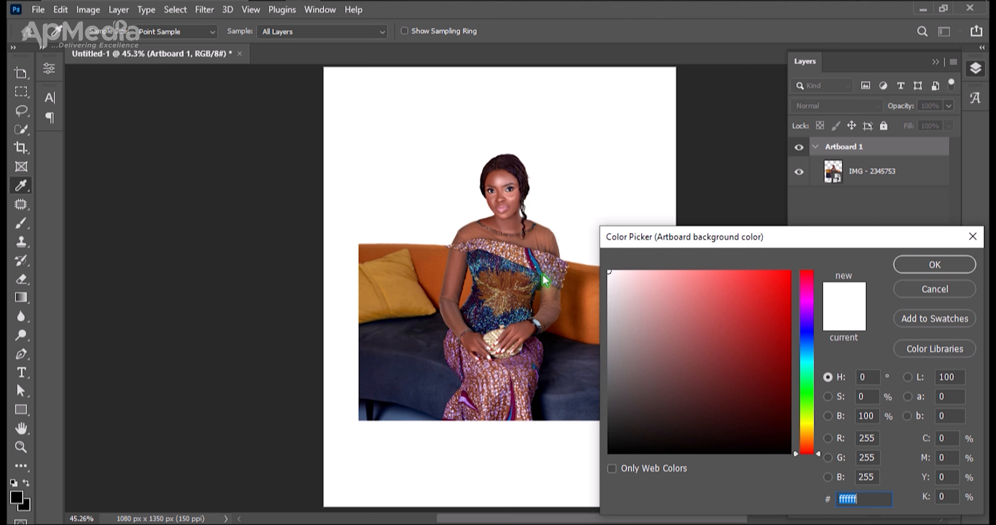
left_click(528, 262)
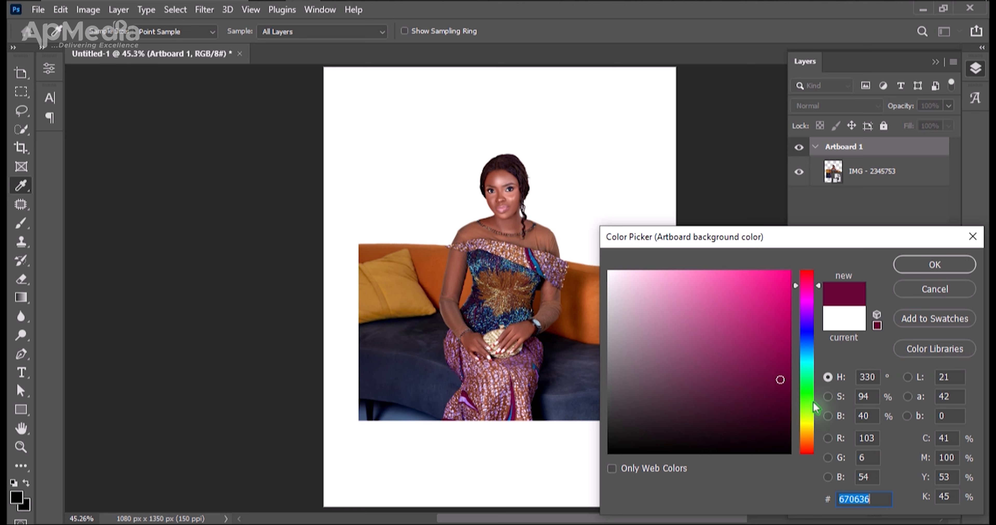
left_click(784, 397)
left_click(918, 275)
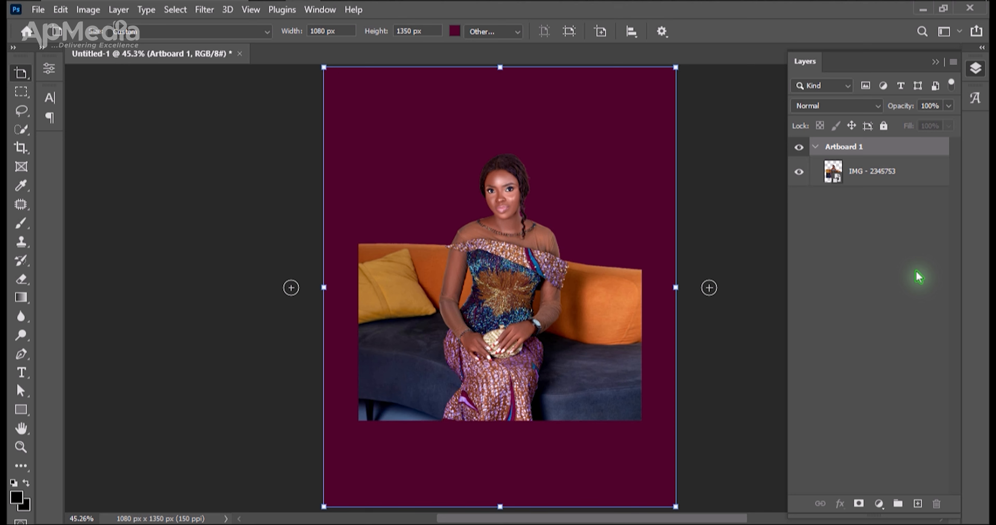
Select the woman's photo layer, IMG - 2345753, and hide it.
key("v")
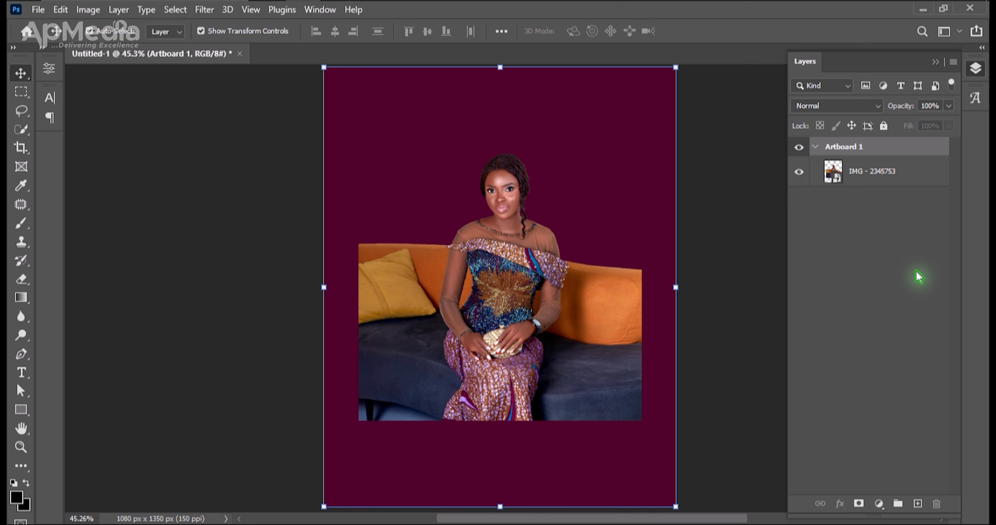
left_click(521, 231)
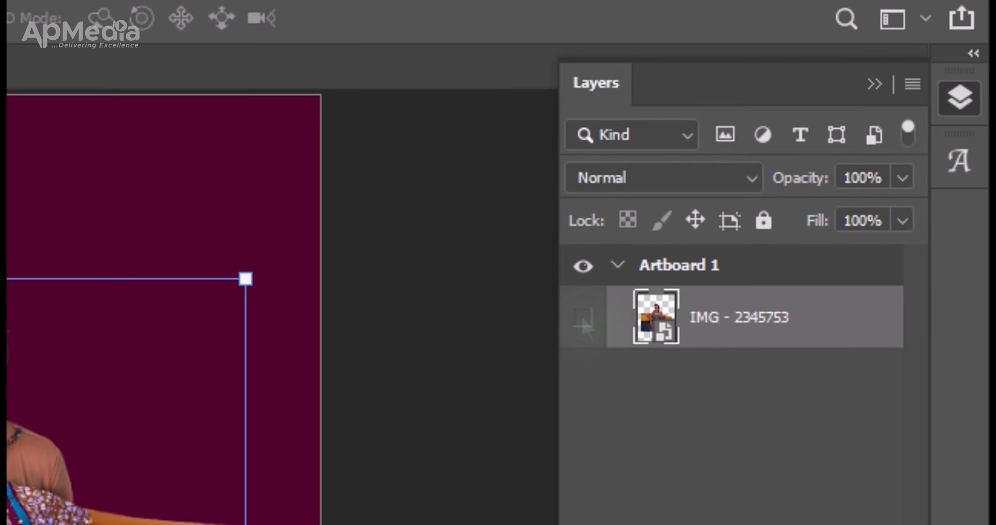
left_click(697, 253)
left_click(576, 323)
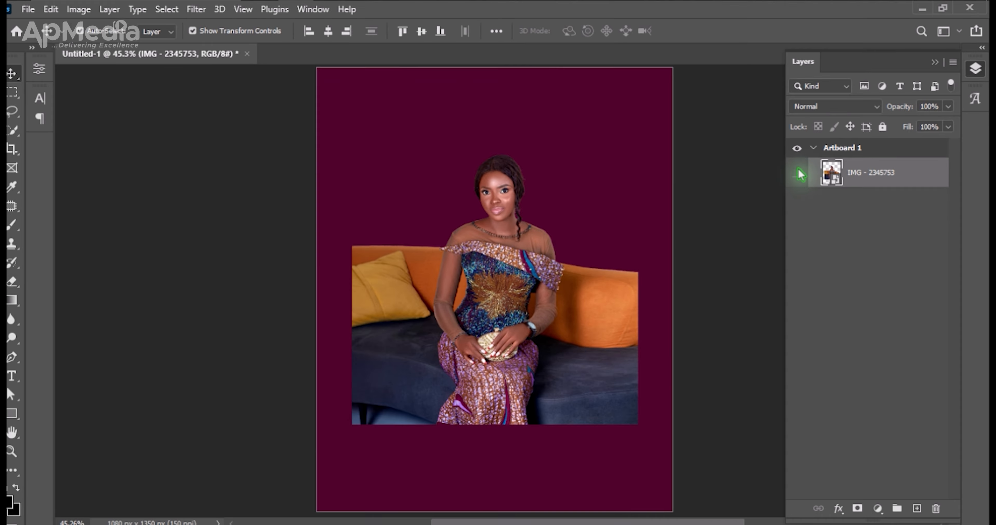
left_click(576, 323)
Place the BG room picture from the QT BANNER folder on the artboard.
key("ctrl+minus")
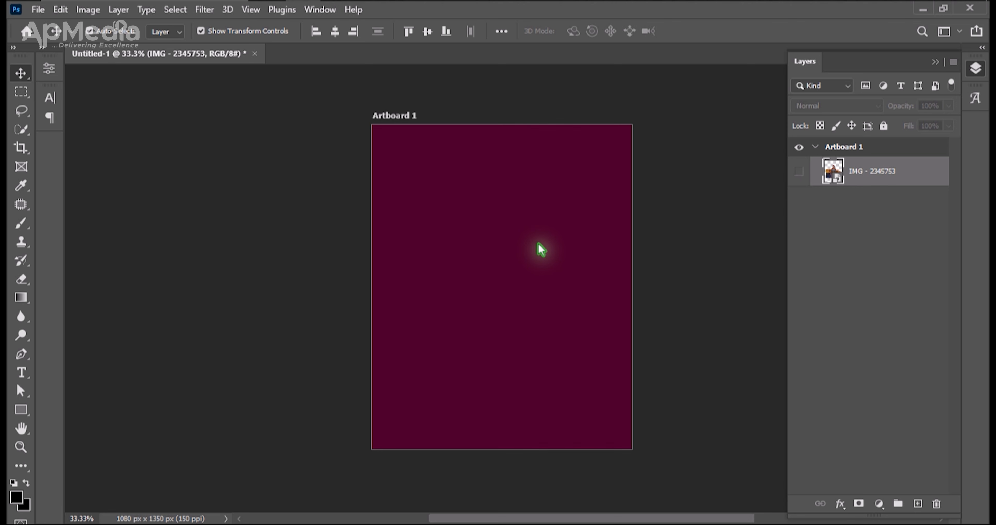
left_click(267, 0)
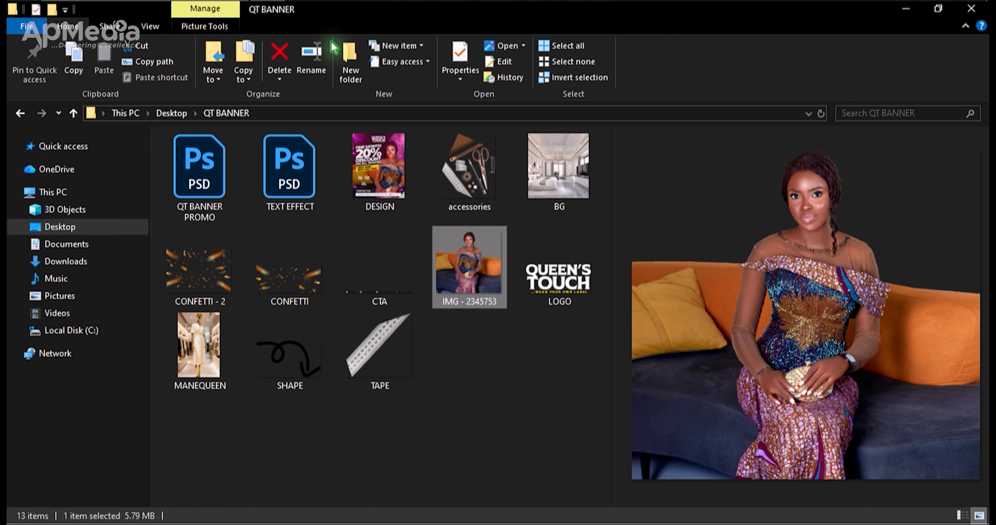
left_click(559, 176)
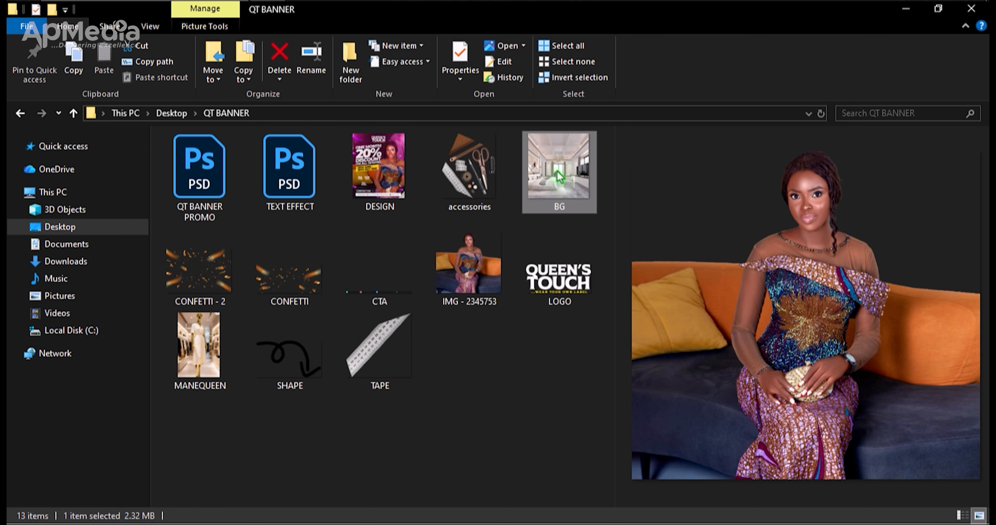
left_click_drag(308, 0, 507, 303)
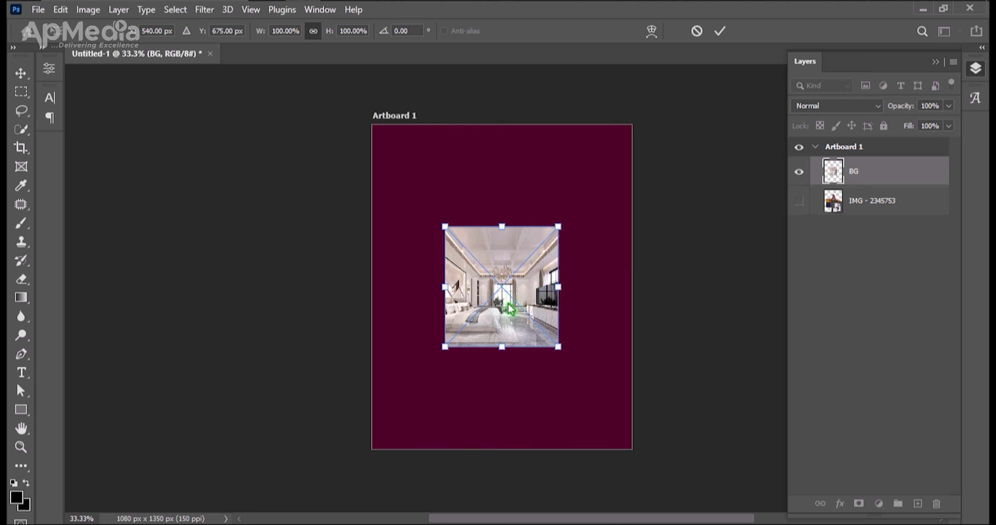
Enlarge the BG picture proportionally to cover the whole artboard and move it up until its lower edge meets the artboard's lower edge.
left_click_drag(564, 290, 640, 295)
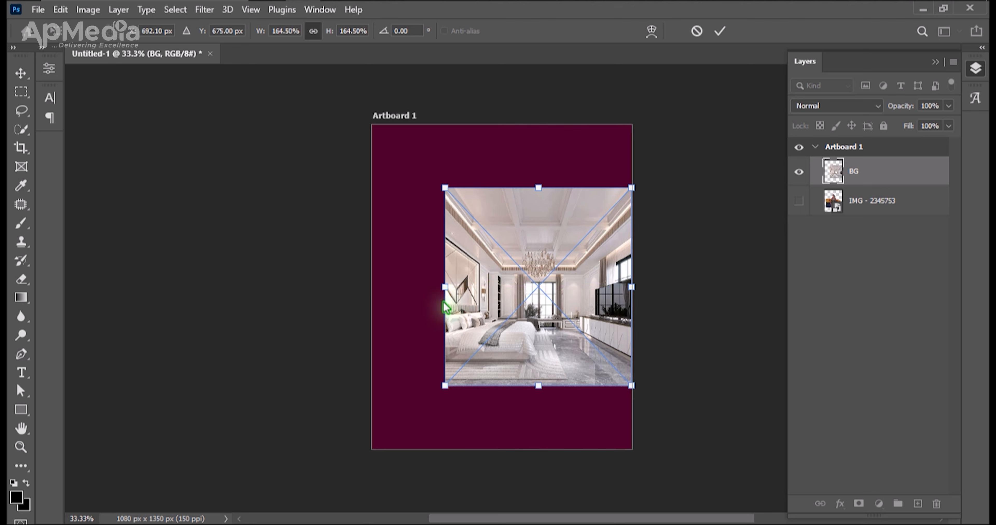
left_click_drag(447, 301, 378, 318)
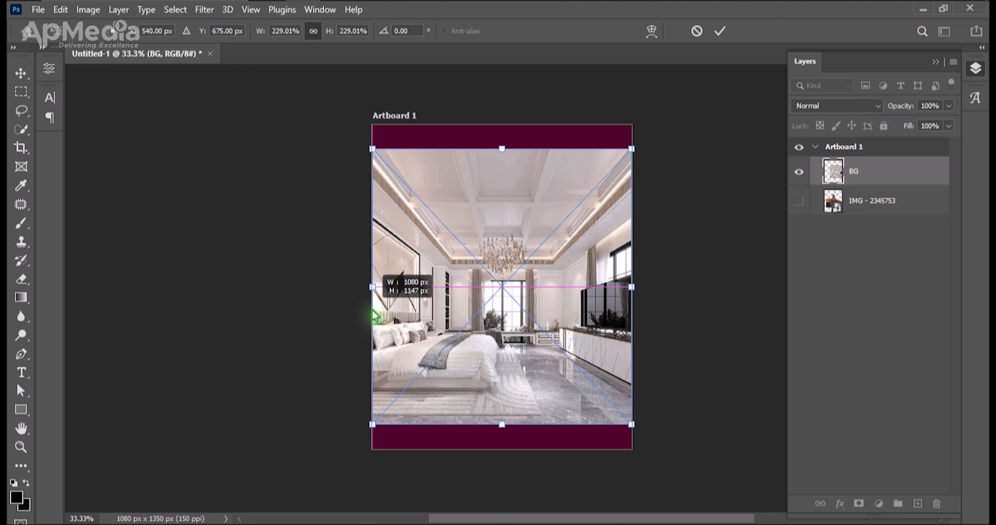
left_click_drag(632, 425, 672, 468)
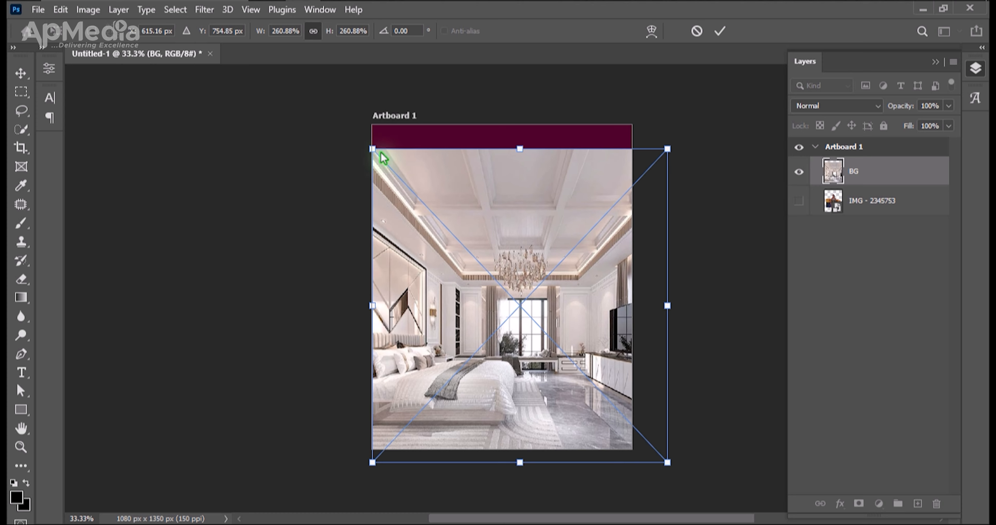
left_click_drag(371, 152, 333, 124)
key("Return")
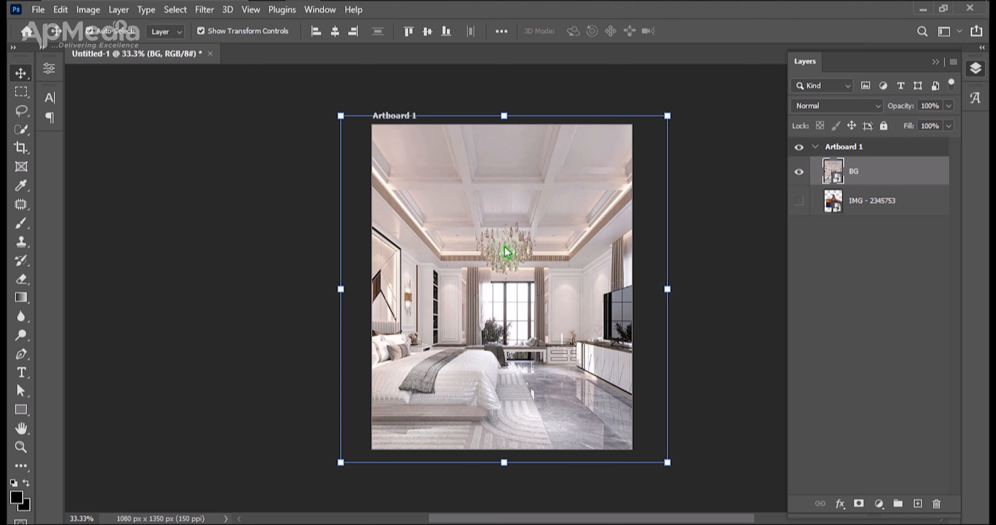
left_click_drag(508, 239, 511, 239)
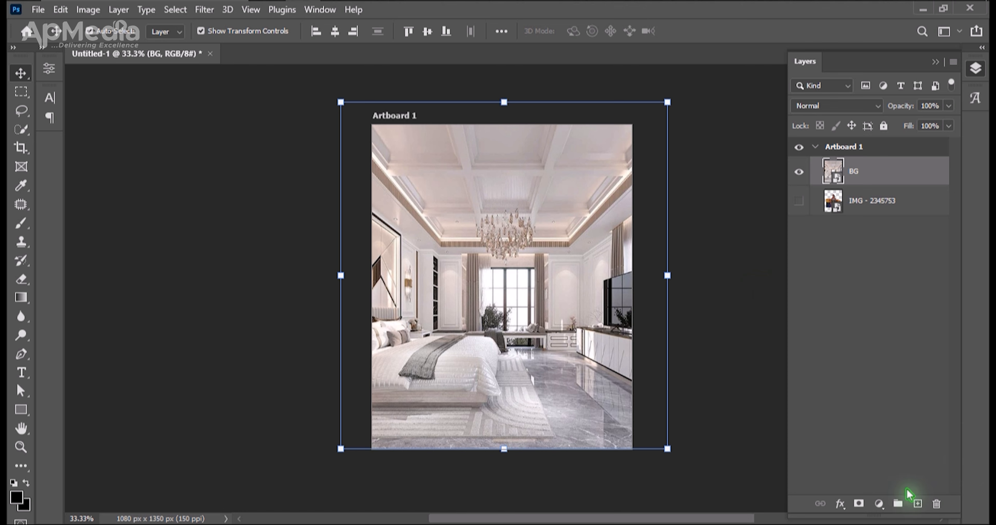
Add a layer mask to the BG layer and set up a Soft Round brush of 800 px with 0% hardness.
left_click(861, 503)
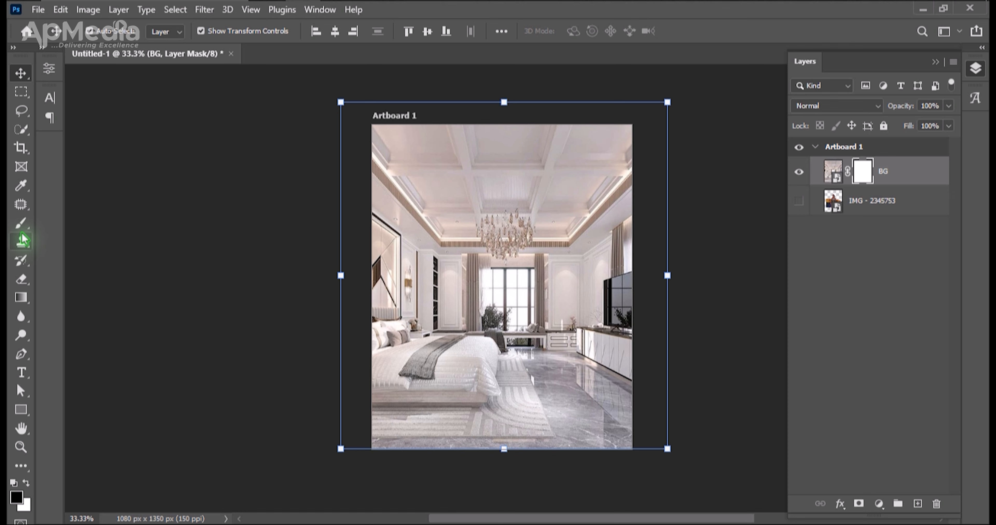
left_click(22, 224)
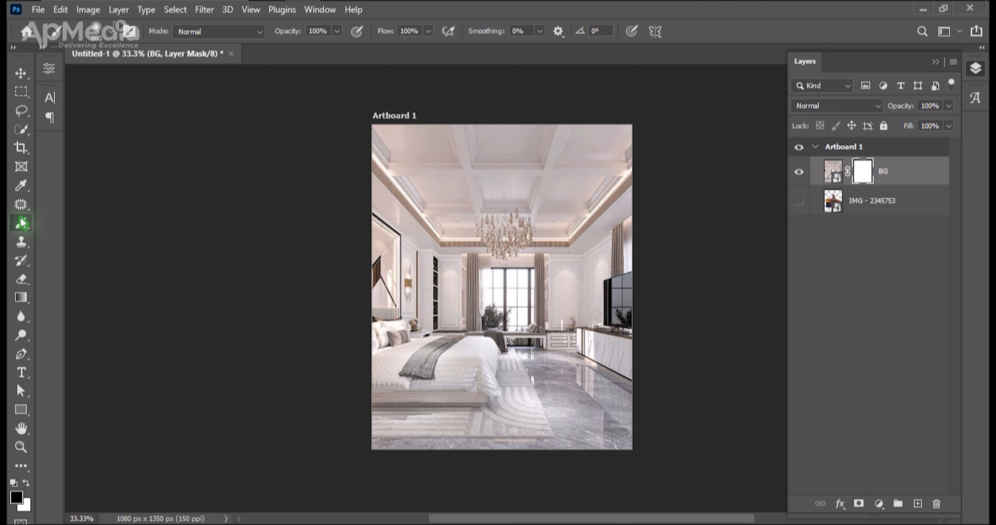
left_click(111, 35)
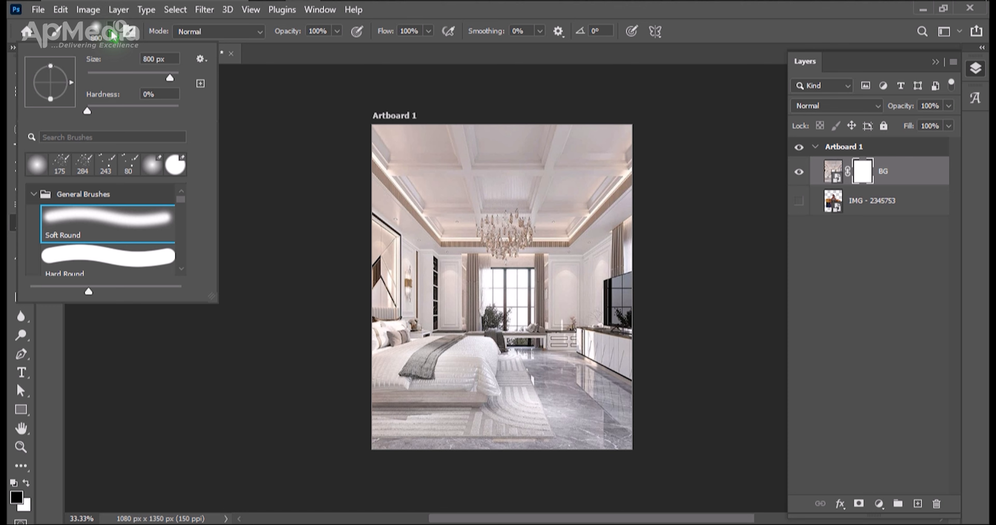
mouse_move(85, 110)
left_mouse_down()
mouse_move(105, 111)
mouse_move(77, 113)
left_mouse_up()
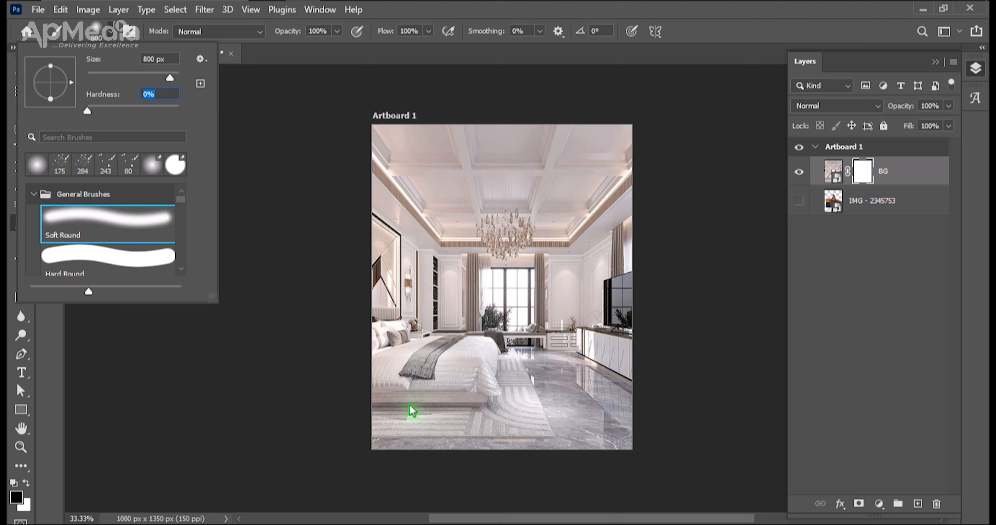
Paint black on the BG mask across the bed and floor so the room's lower part fades into the maroon background.
left_click(353, 440)
mouse_move(353, 440)
left_mouse_down()
mouse_move(578, 447)
mouse_move(341, 468)
mouse_move(639, 450)
mouse_move(621, 438)
mouse_move(386, 420)
mouse_move(396, 391)
mouse_move(444, 392)
mouse_move(385, 389)
mouse_move(469, 399)
mouse_move(378, 388)
left_mouse_up()
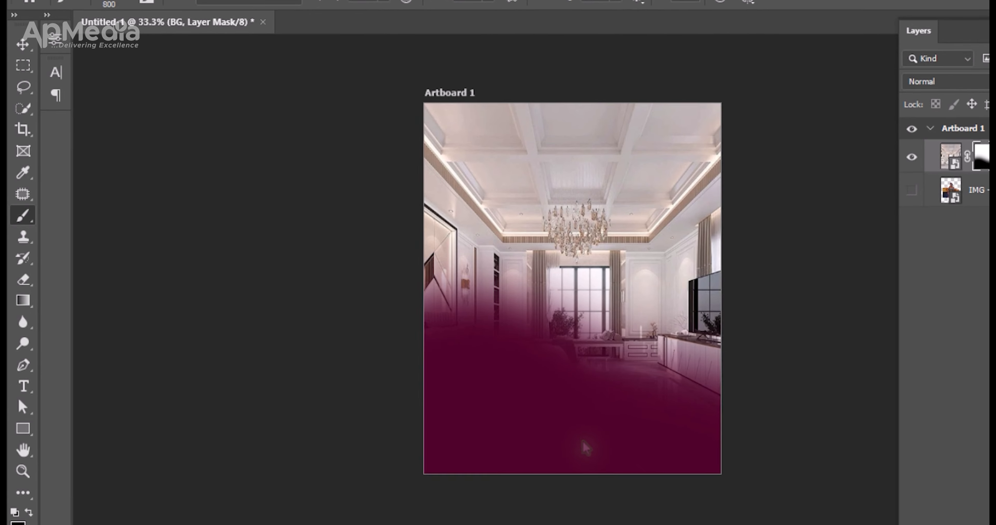
key("v")
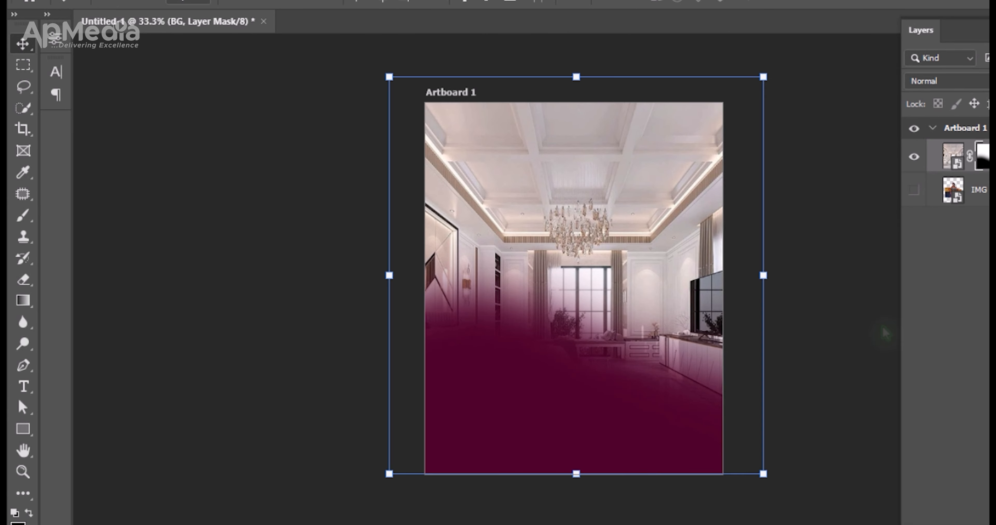
key("ctrl+2")
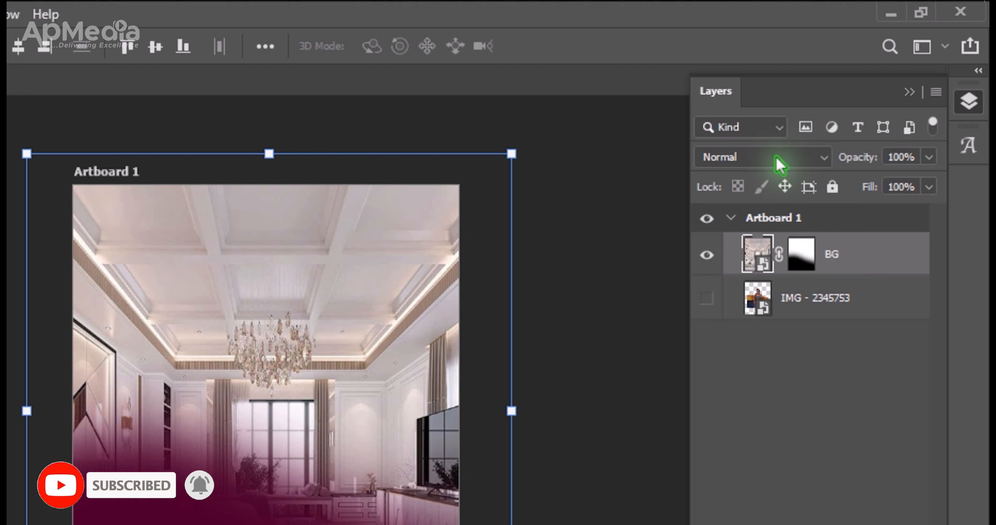
left_click(816, 134)
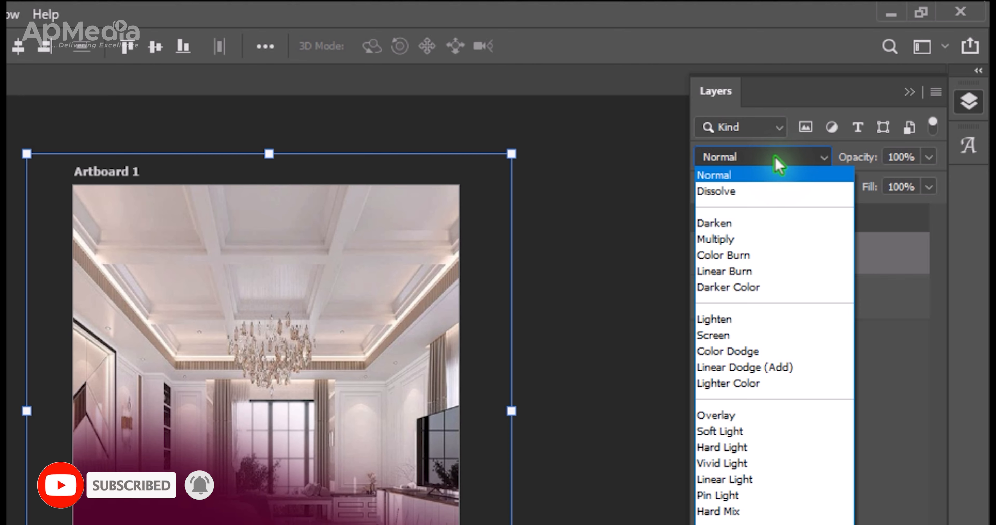
left_click(774, 158)
left_click(565, 200)
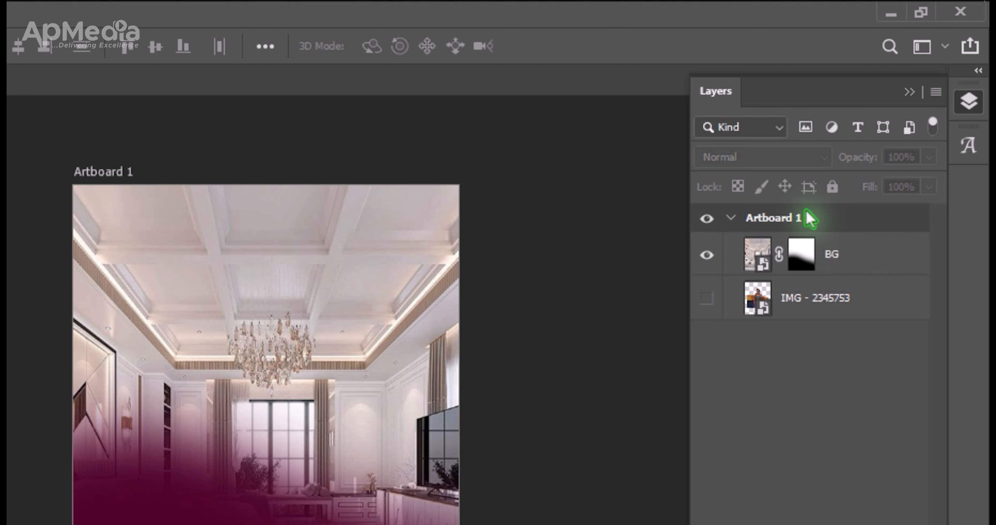
left_click(857, 263)
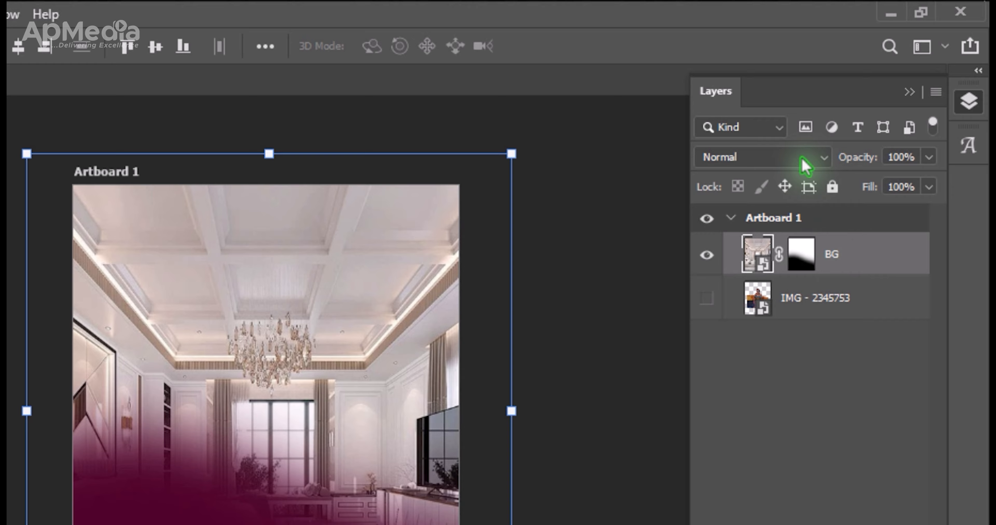
Preview the blend modes on the BG layer and set it to Soft Light.
left_click(806, 162)
key("Down")
key("Down")
key("Down")
key("Down")
key("Down")
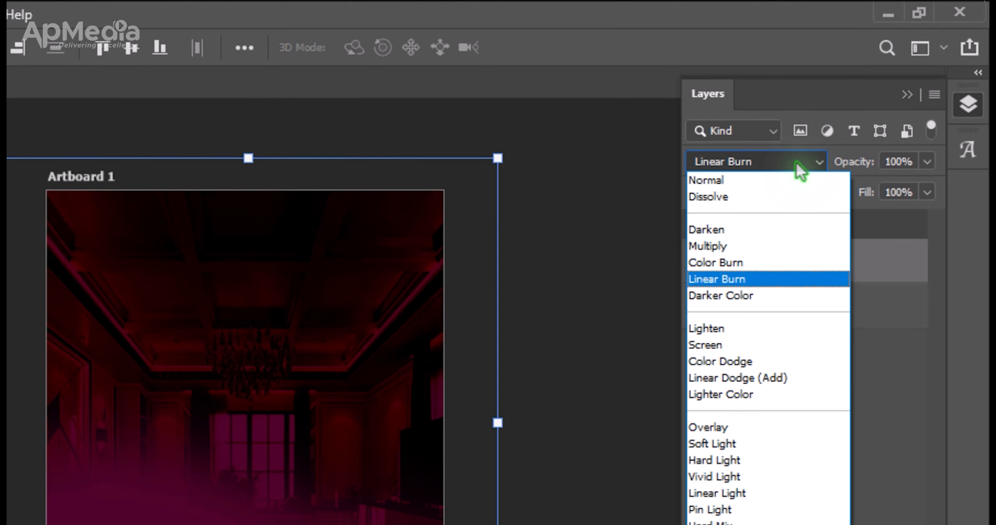
key("Down")
key("Down")
key("Down")
key("Down")
key("Down")
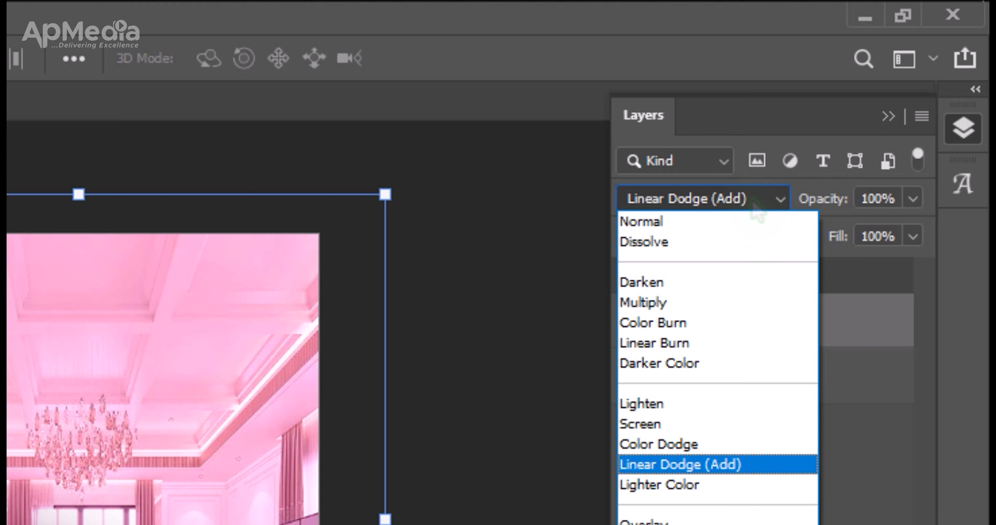
key("Down")
key("Down")
key("Down")
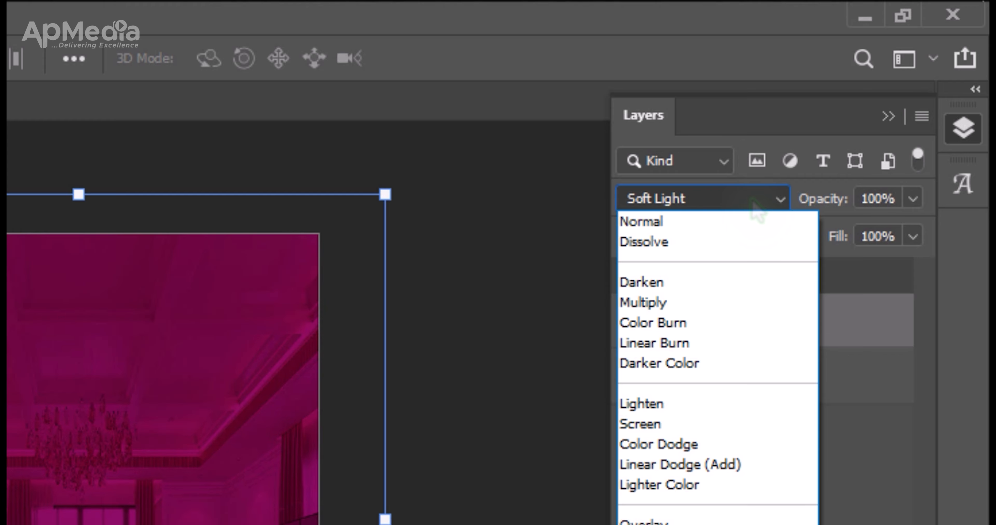
key("Down")
key("Up")
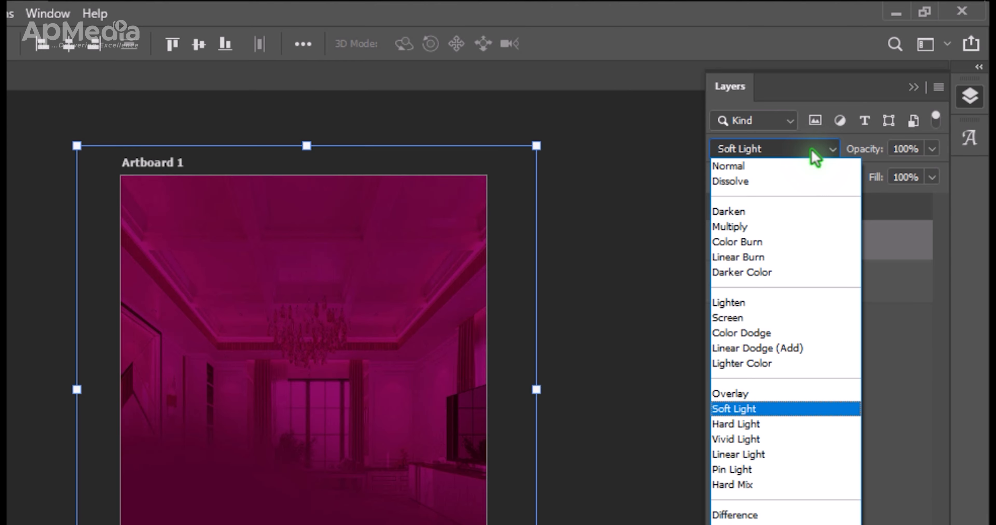
key("Up")
key("Down")
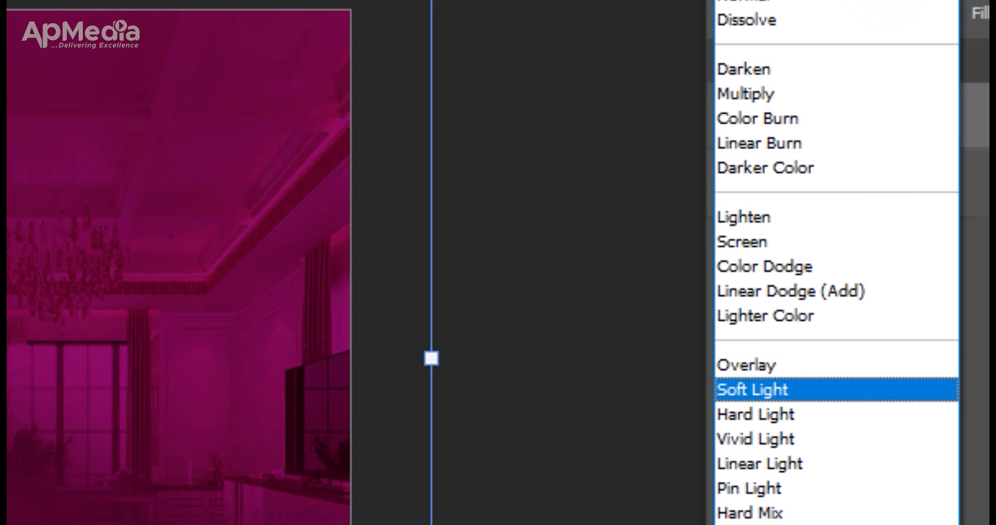
key("Return")
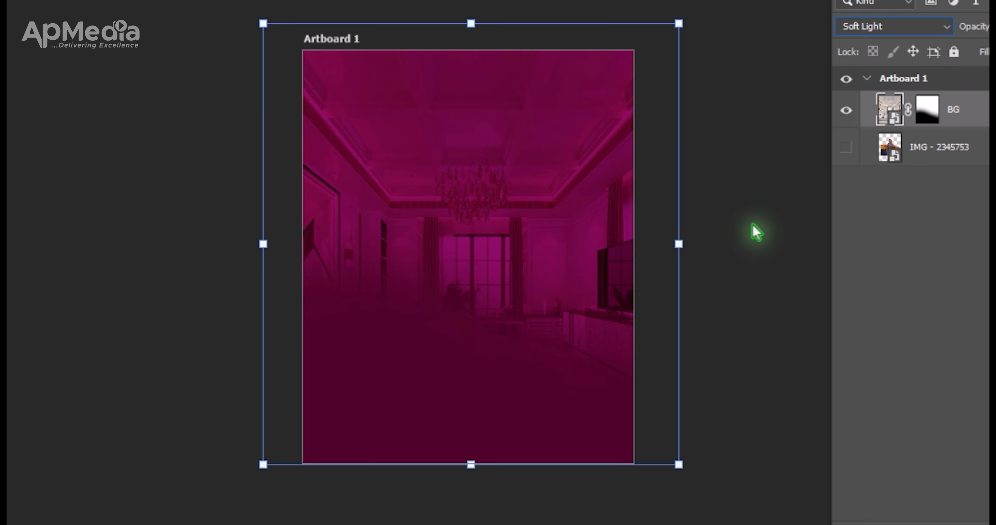
left_click(562, 328)
left_click(560, 189)
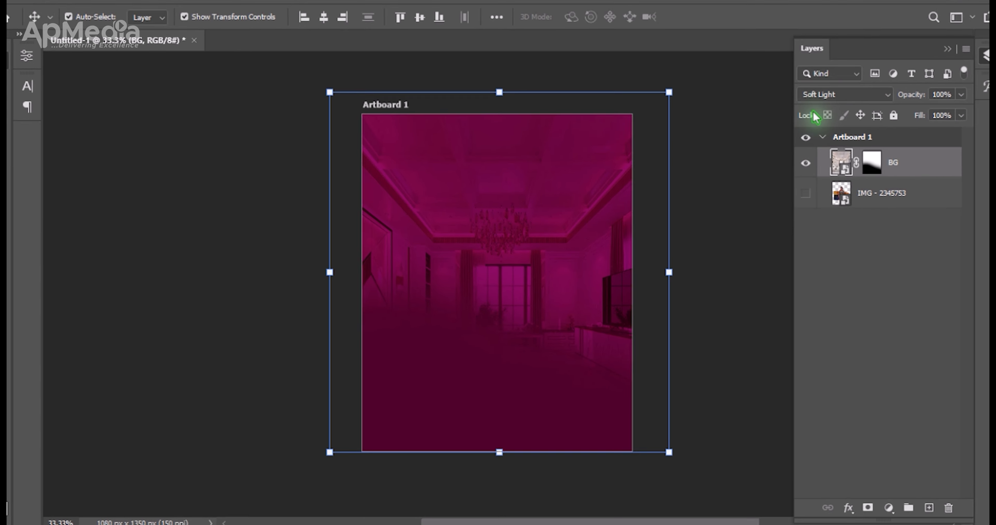
Try the Normal blend mode on the BG layer for comparison and undo the change.
left_click(823, 93)
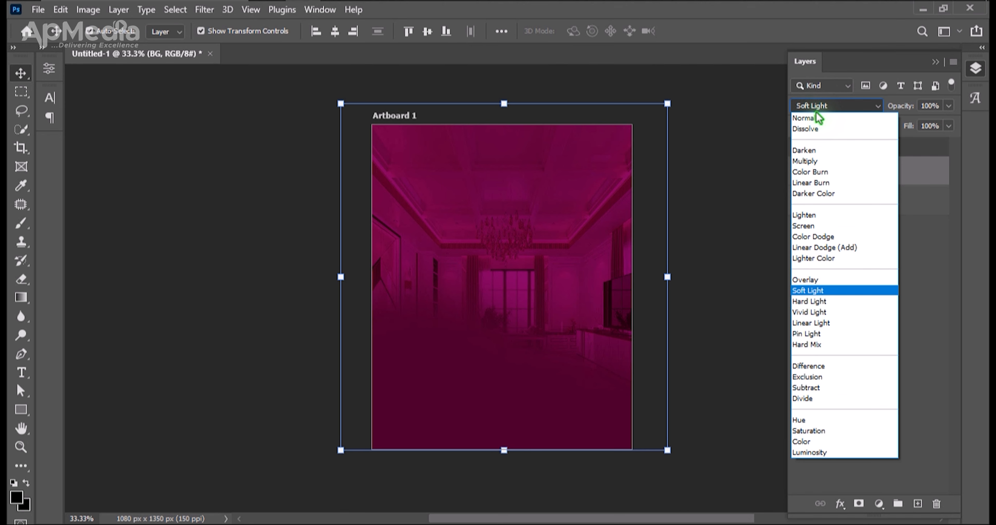
left_click(826, 107)
left_click(703, 128)
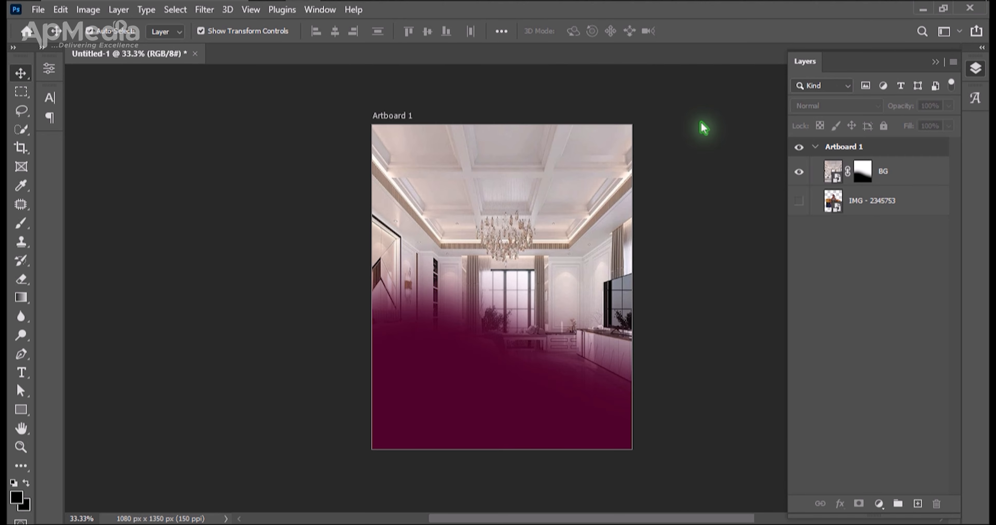
key("ctrl+z")
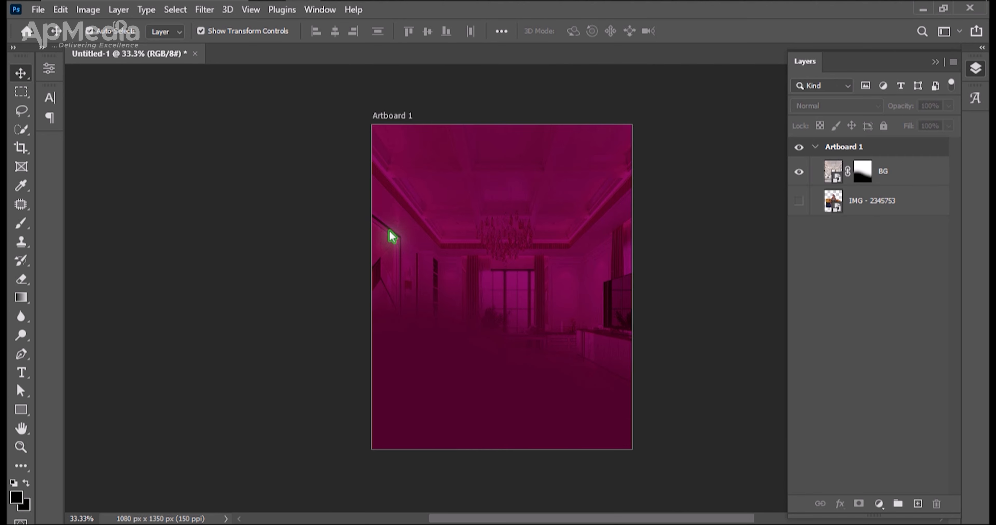
Reduce the BG layer's opacity to 63% and its fill to 86%.
left_click(490, 236)
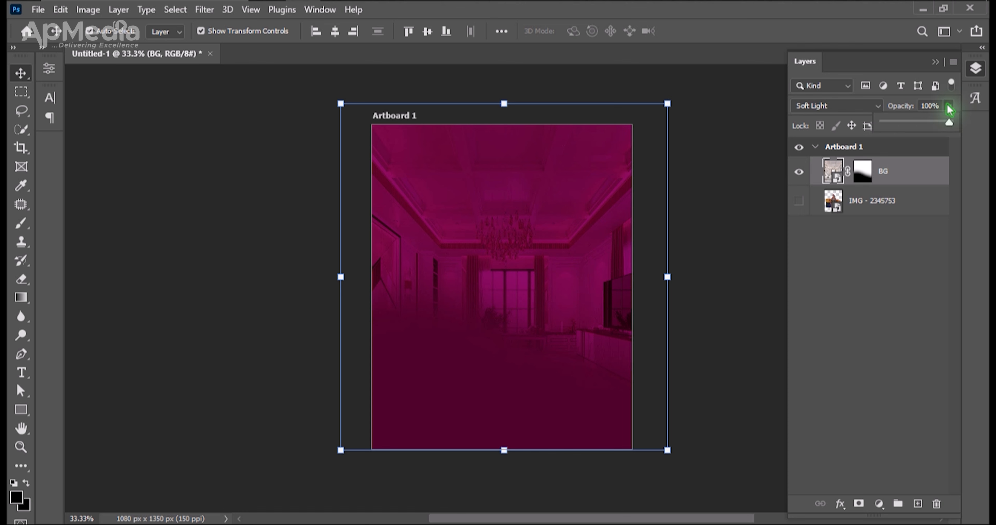
left_click_drag(948, 123, 911, 129)
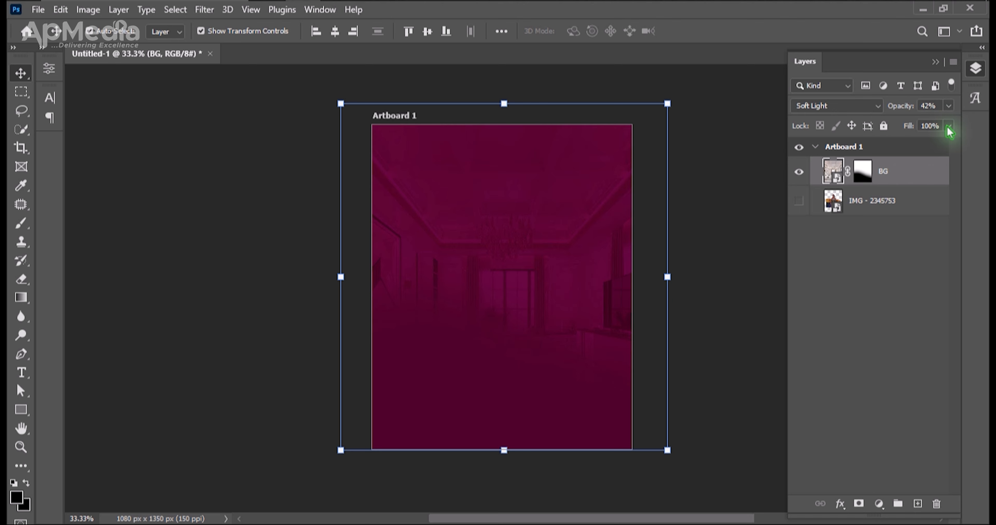
left_click(948, 126)
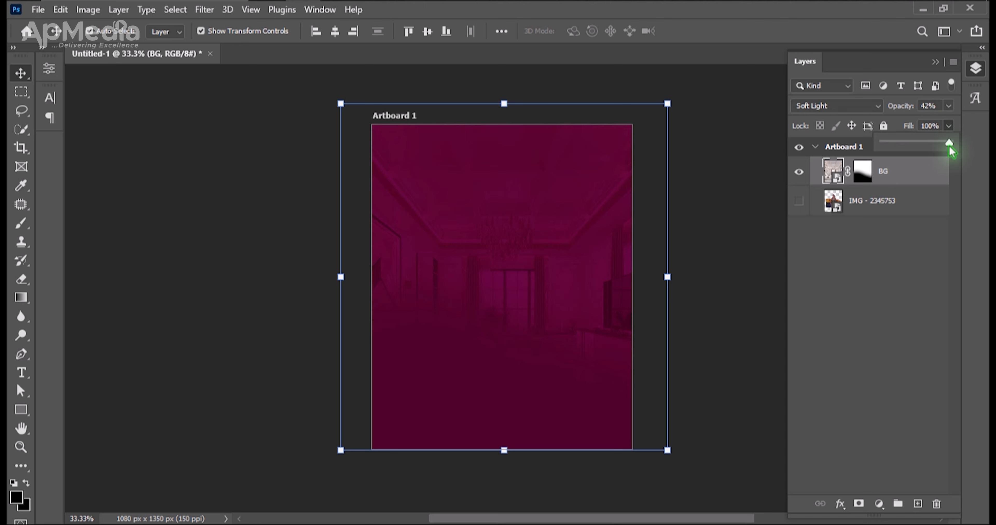
left_click(907, 179)
left_click(949, 107)
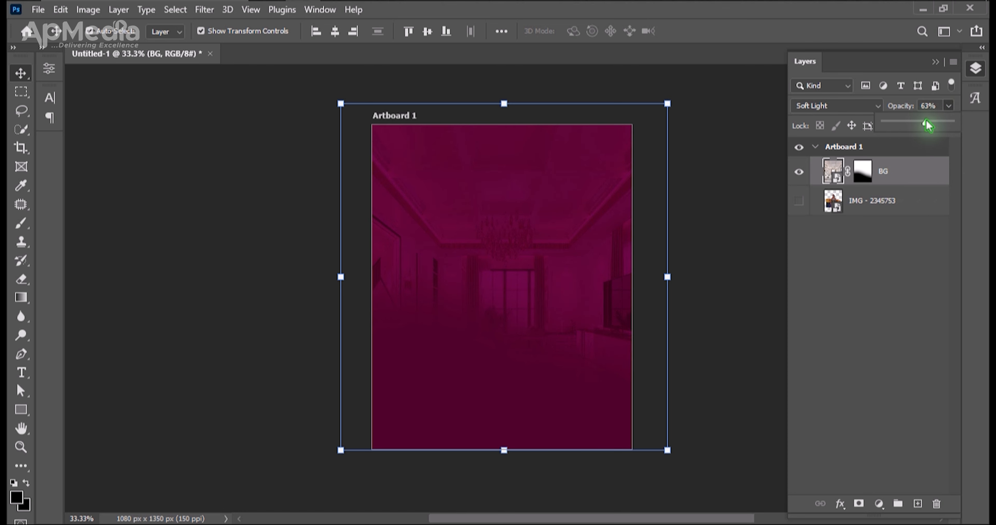
left_click(750, 186)
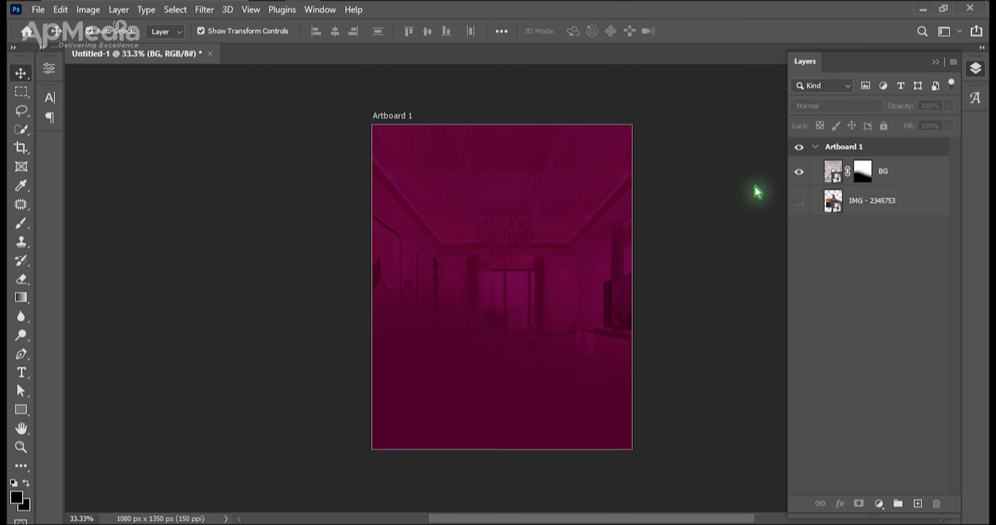
left_click(896, 178)
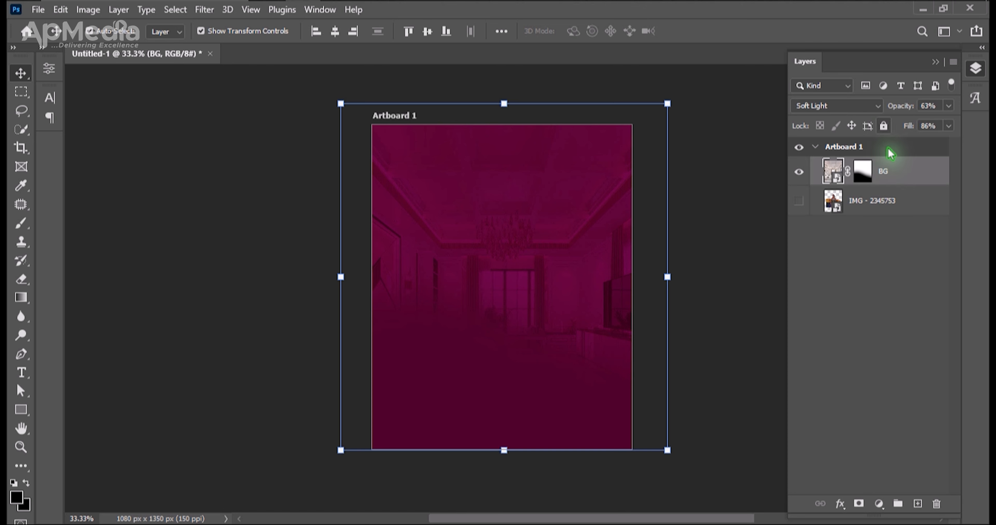
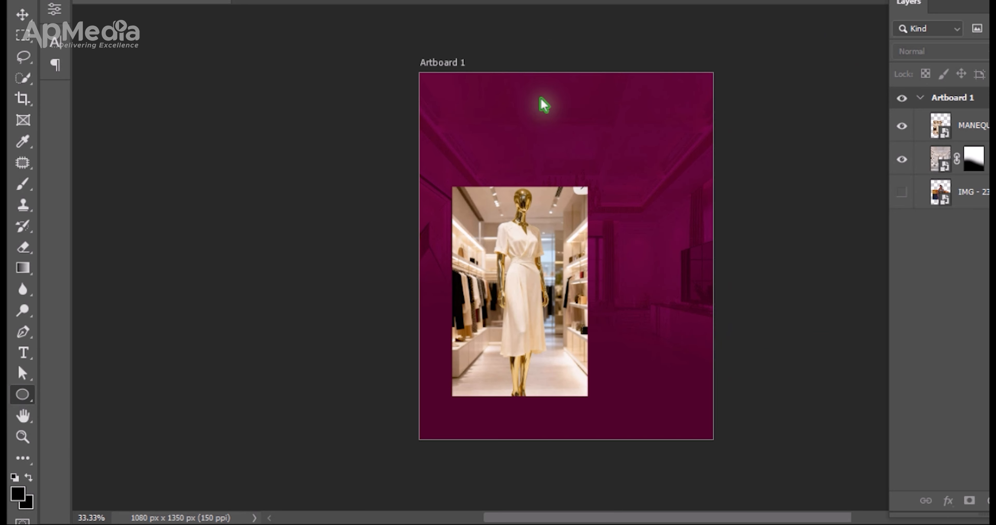
Draw a black circle about 853 px in diameter and move it to the horizontal centre of the artboard's upper half.
left_click_drag(534, 93, 793, 326)
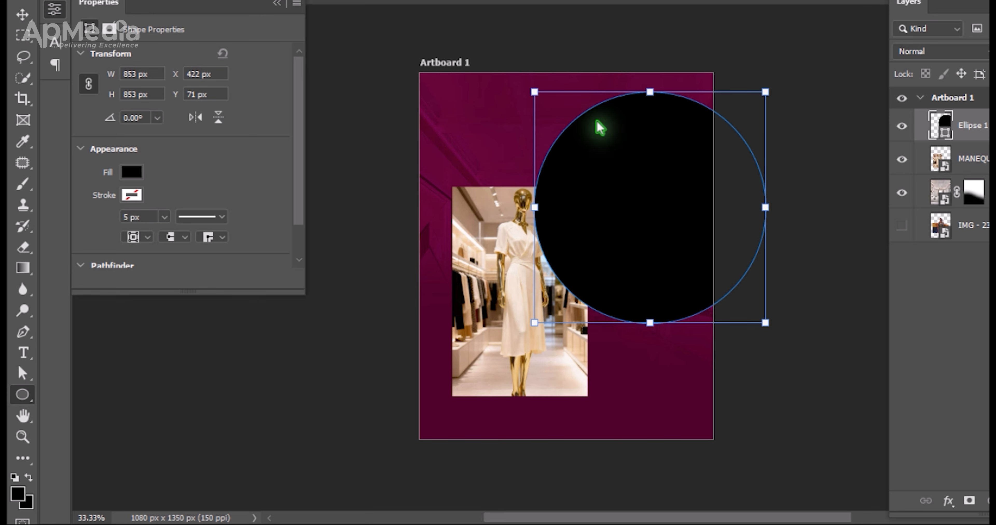
key("v")
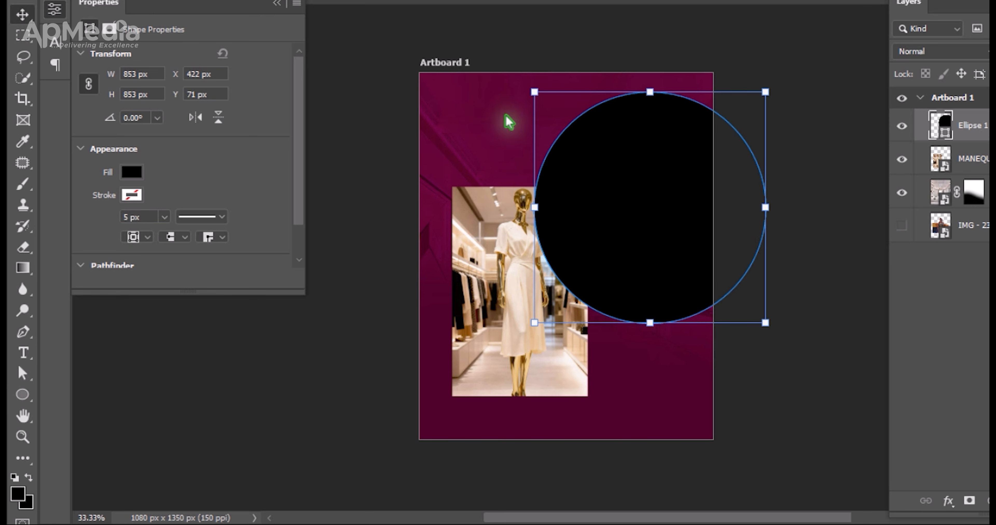
left_click_drag(636, 175, 676, 107)
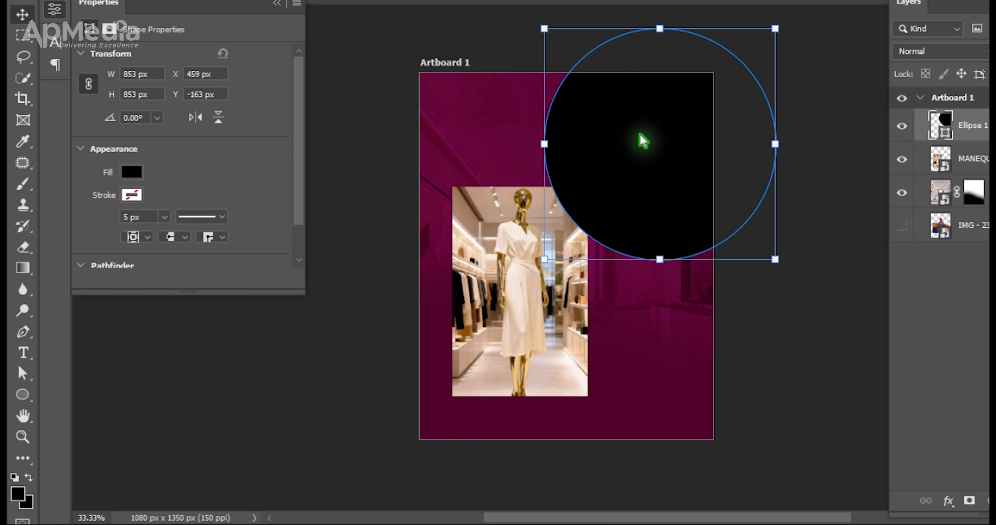
left_click_drag(638, 140, 550, 231)
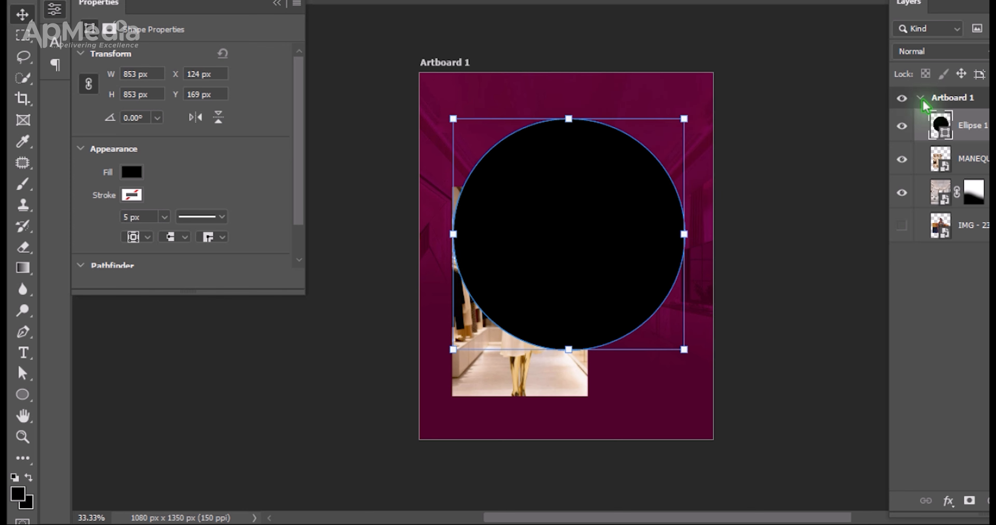
Change the circle's fill colour to bright pink.
double_click(942, 132)
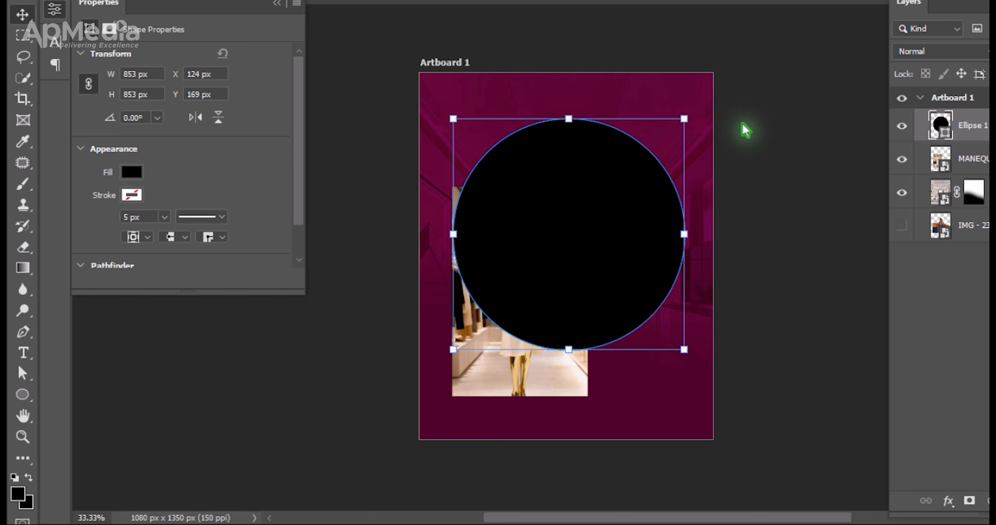
left_click(652, 106)
mouse_move(822, 279)
left_mouse_down()
mouse_move(826, 268)
mouse_move(837, 281)
left_mouse_up()
key("Return")
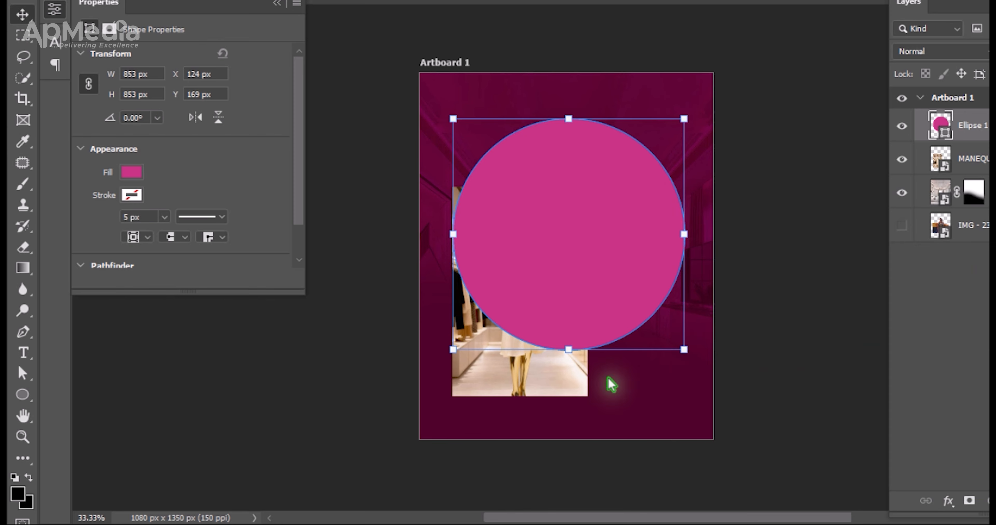
Move the MANEQUEEN layer above Ellipse 1, place the picture over the circle and clip it to the circle.
left_click(566, 398)
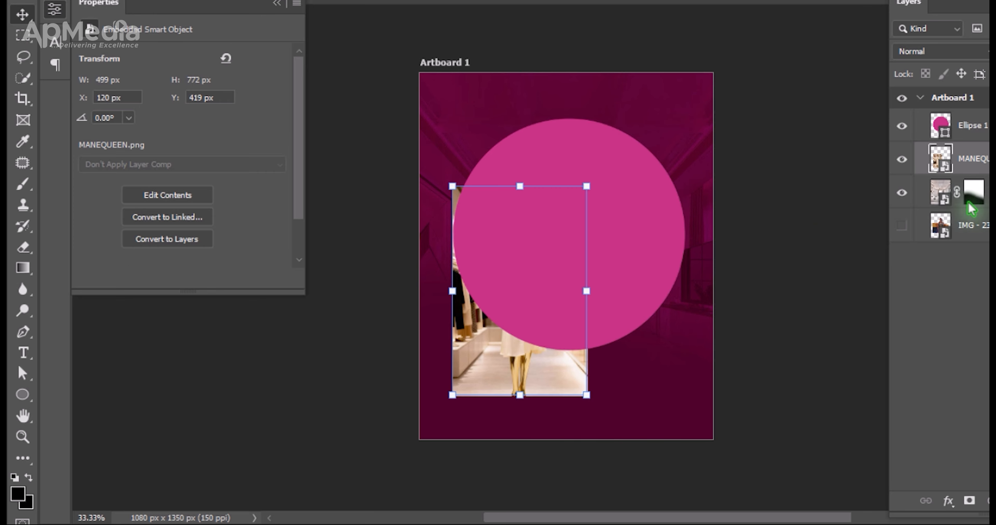
left_click_drag(554, 344, 505, 393)
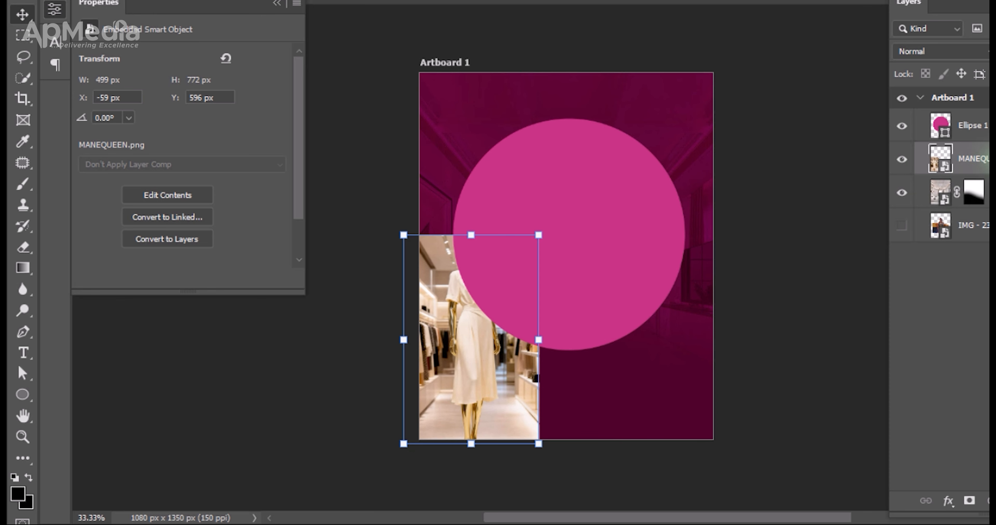
left_click_drag(971, 159, 971, 116)
left_click_drag(489, 323, 587, 228)
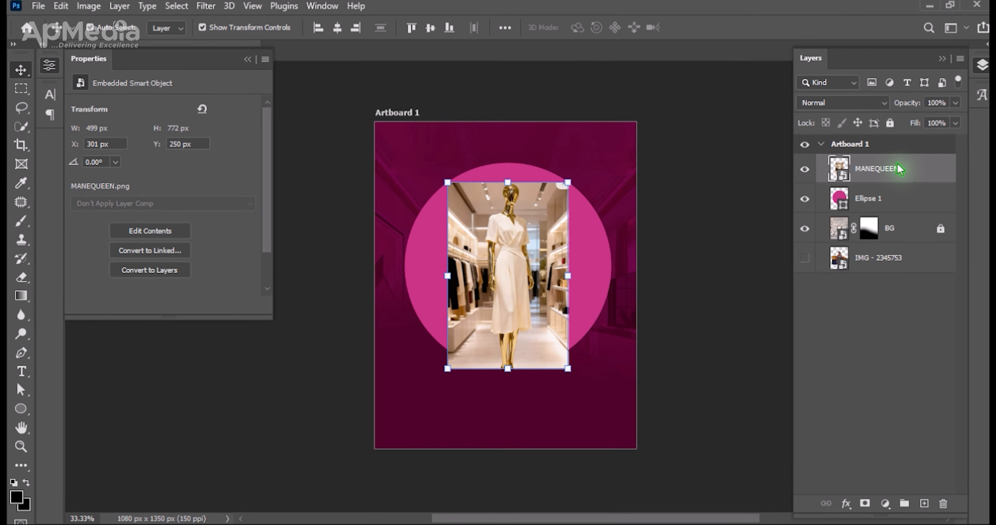
right_click(876, 176)
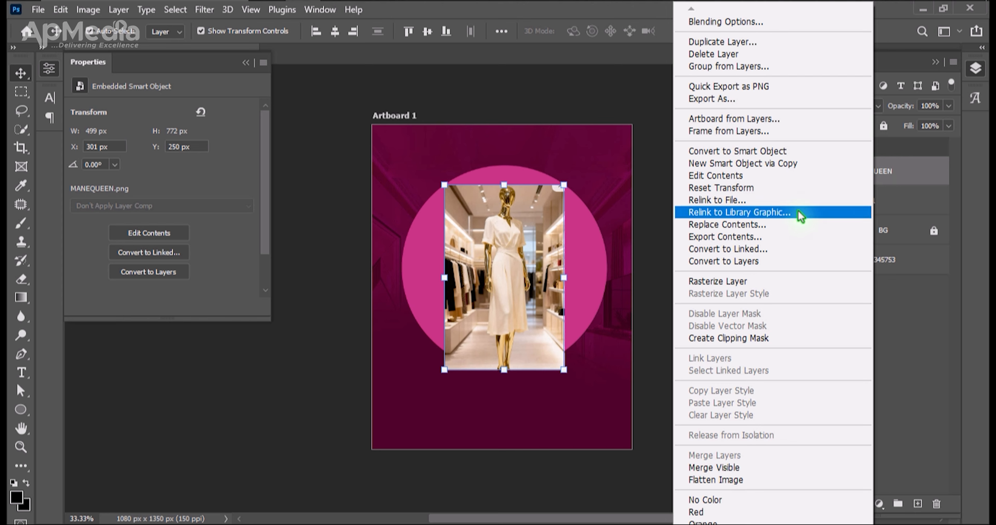
left_click(770, 339)
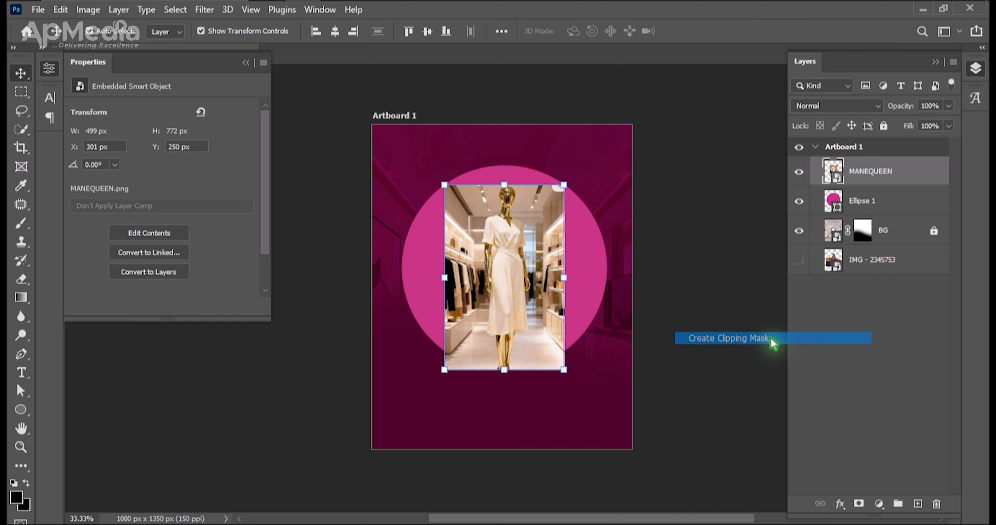
Enlarge the clipped mannequin picture to about 1061 x 1642 px and position its head and torso inside the circle.
key("ctrl+t")
left_click_drag(563, 277, 699, 277)
left_click_drag(498, 274, 406, 349)
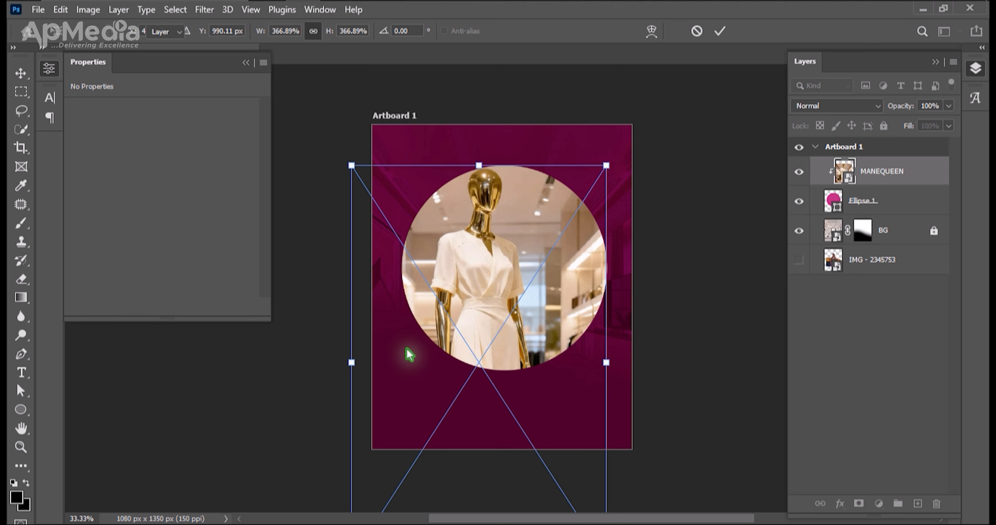
key("Return")
key("Up")
key("Up")
key("Up")
key("Up")
key("Up")
key("Up")
key("Up")
key("Up")
key("Up")
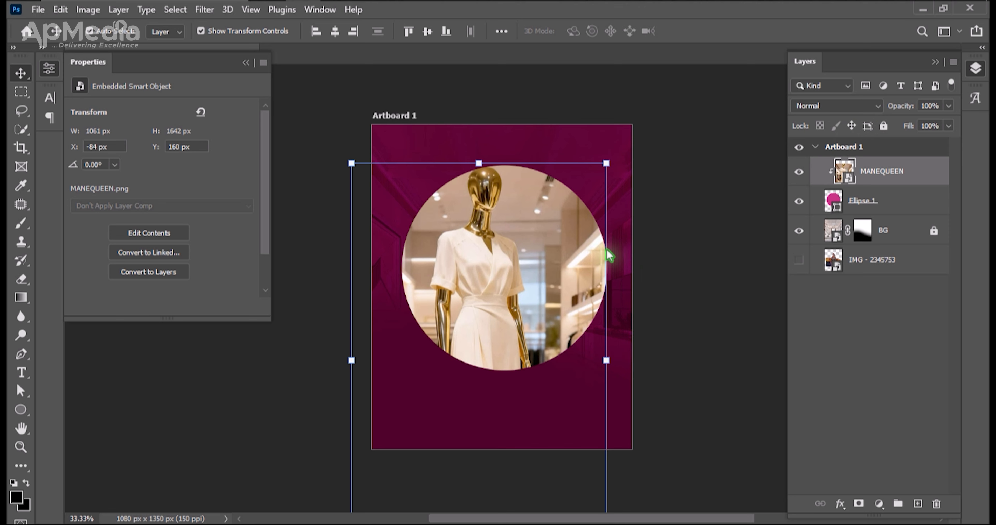
Preview the blend modes on the MANEQUEEN layer and set it to Soft Light.
left_click(841, 107)
key("Down")
key("Down")
key("Down")
key("Down")
key("Down")
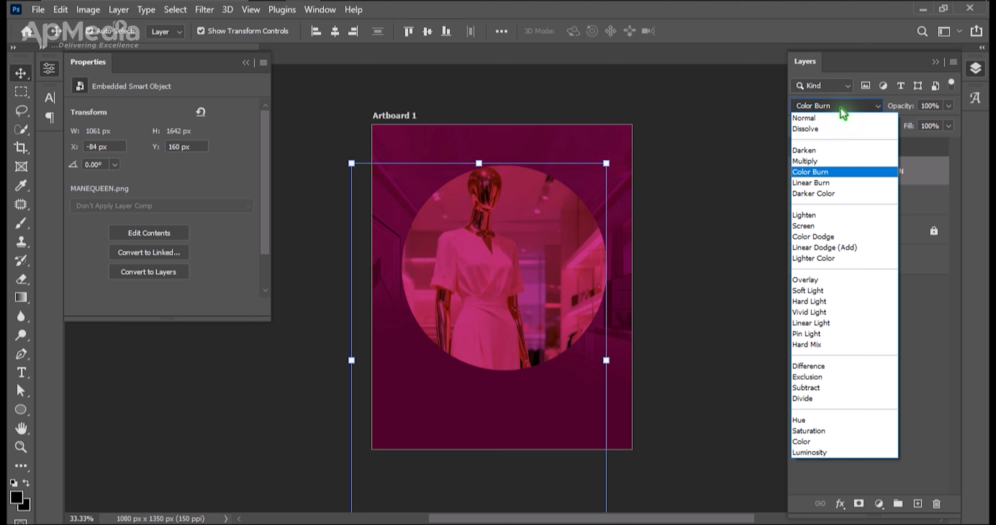
key("Down")
key("Down")
key("Down")
key("Down")
key("Down")
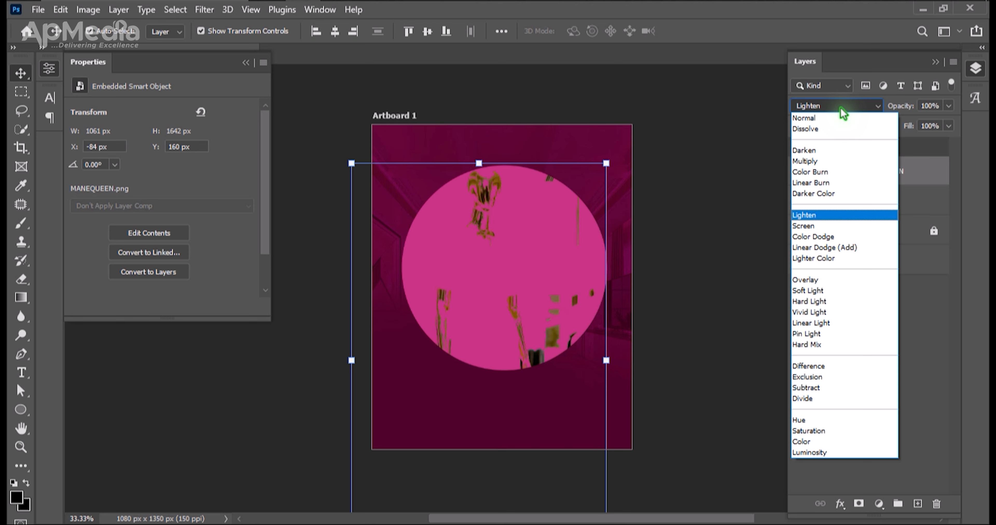
key("Down")
key("Down")
key("Down")
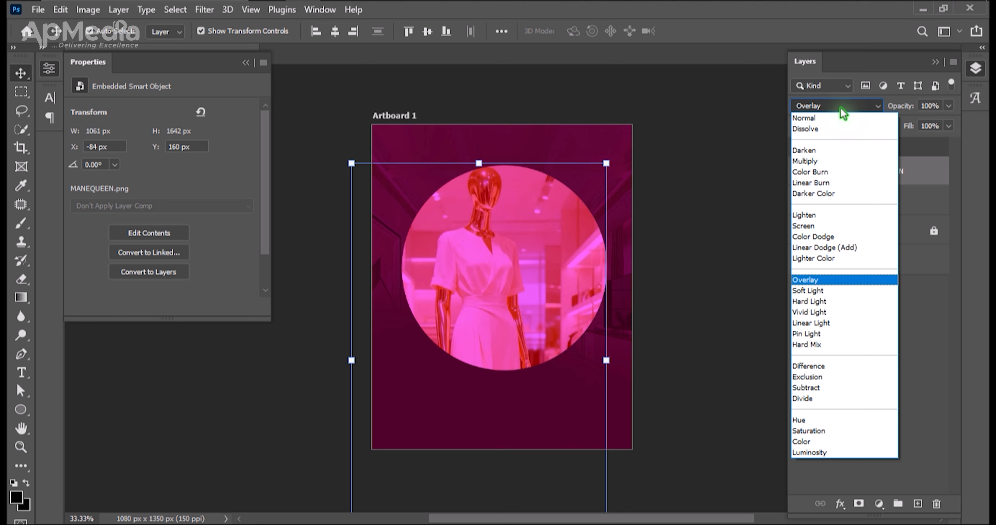
key("Up")
key("Down")
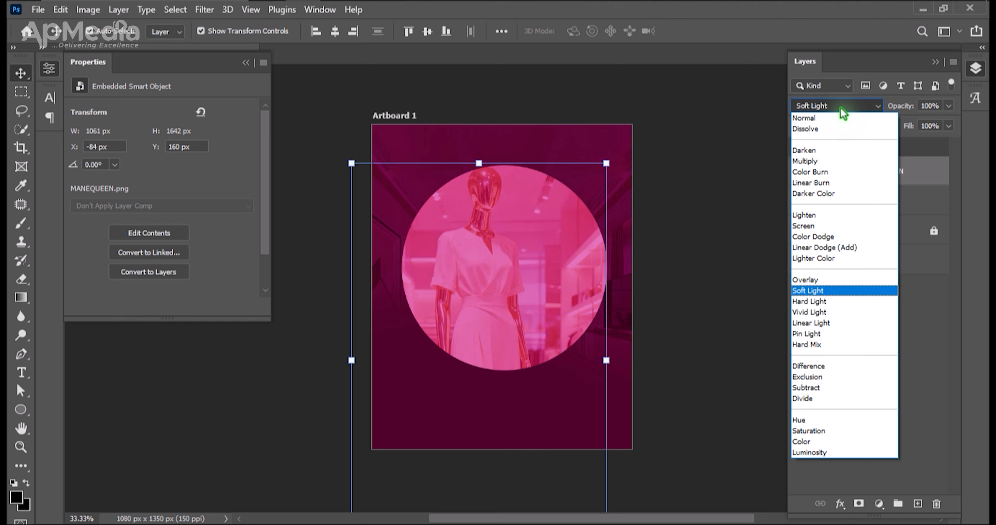
key("Return")
Group the MANEQUEEN and Ellipse 1 layers together.
left_click(671, 177)
left_click_drag(616, 171, 497, 270)
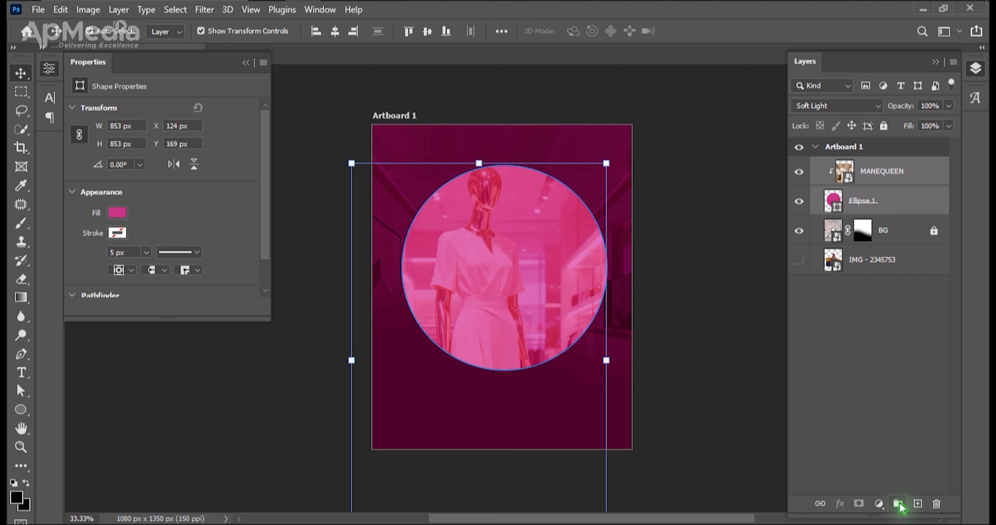
left_click(898, 504)
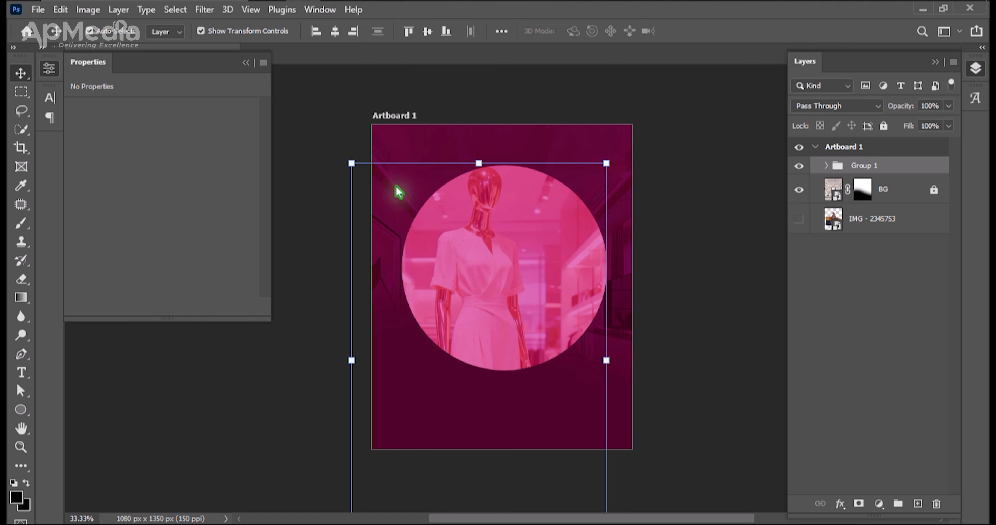
Set Auto-Select to Group and move the circle group to the artboard's upper-right corner, partly beyond the right edge.
left_click(165, 32)
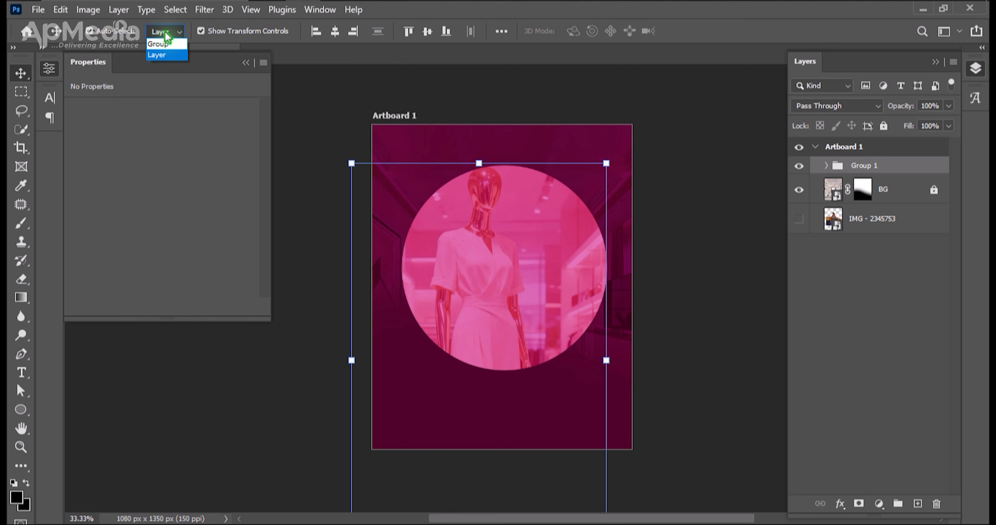
left_click(170, 47)
left_click_drag(493, 260, 596, 207)
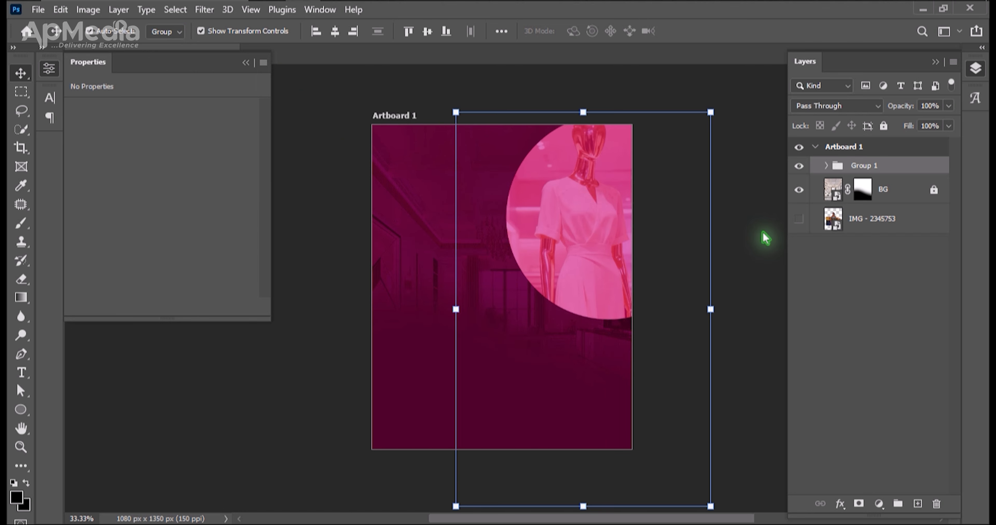
left_click(748, 272)
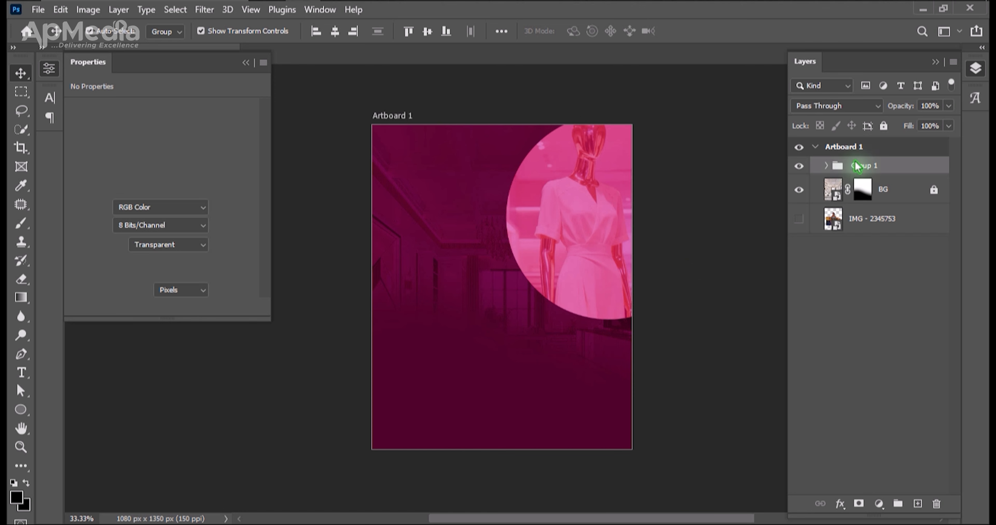
Shrink the MANEQUEEN picture inside Group 1 to about 793 x 1226 px and lower it to show the head within the circle.
left_click(592, 234)
left_click(826, 167)
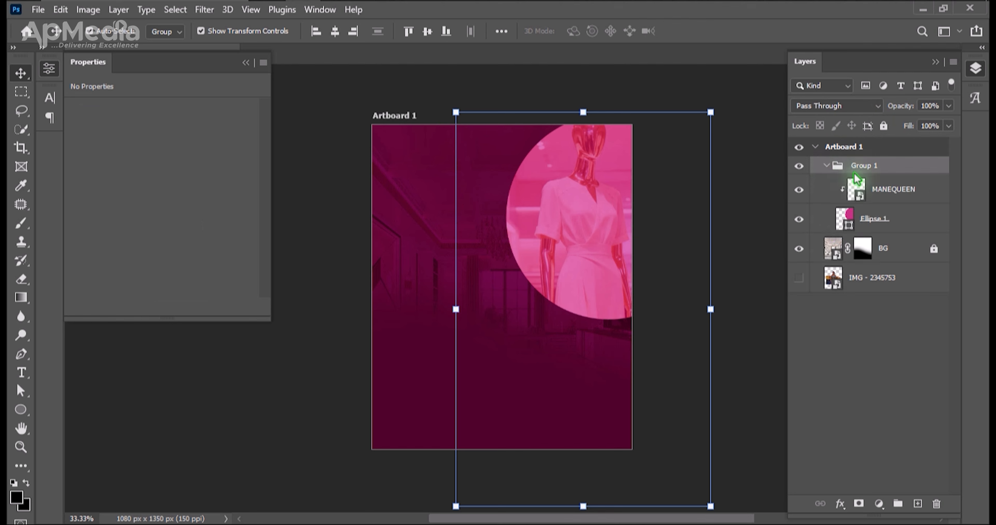
left_click(890, 197)
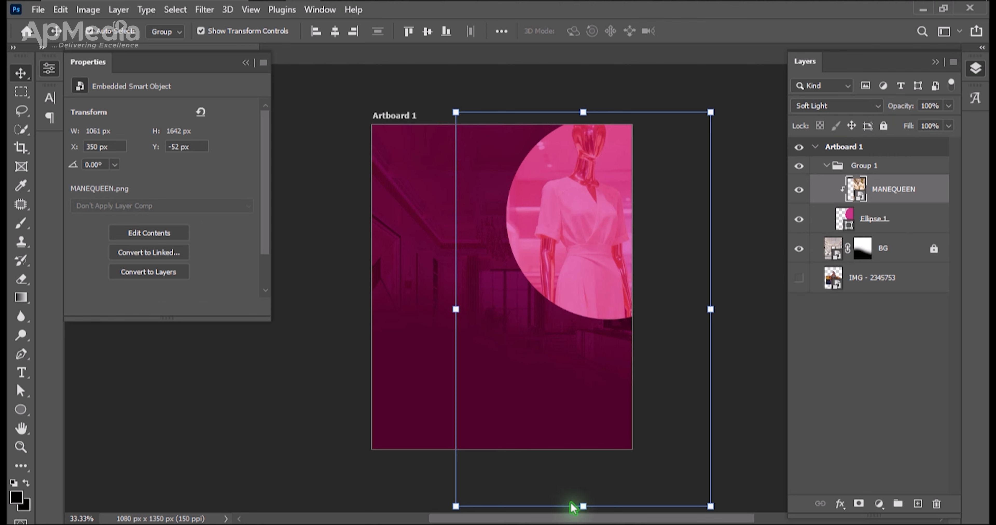
left_click_drag(585, 508, 588, 412)
left_click_drag(596, 282, 596, 291)
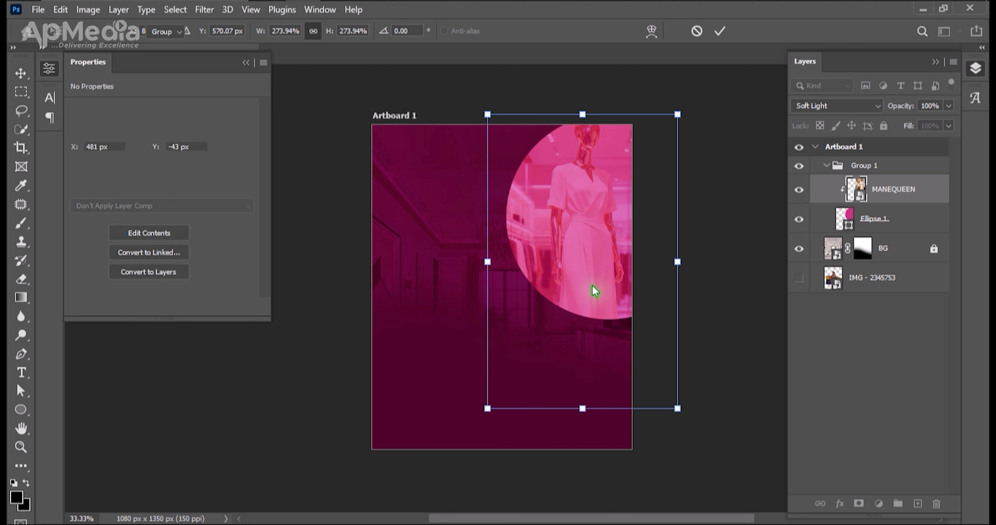
key("Return")
key("Down")
key("Down")
key("Down")
key("Down")
key("Down")
key("Down")
key("Down")
key("Down")
key("Down")
key("Down")
key("Down")
key("Down")
key("Down")
key("Down")
key("Down")
key("Down")
key("Down")
key("Down")
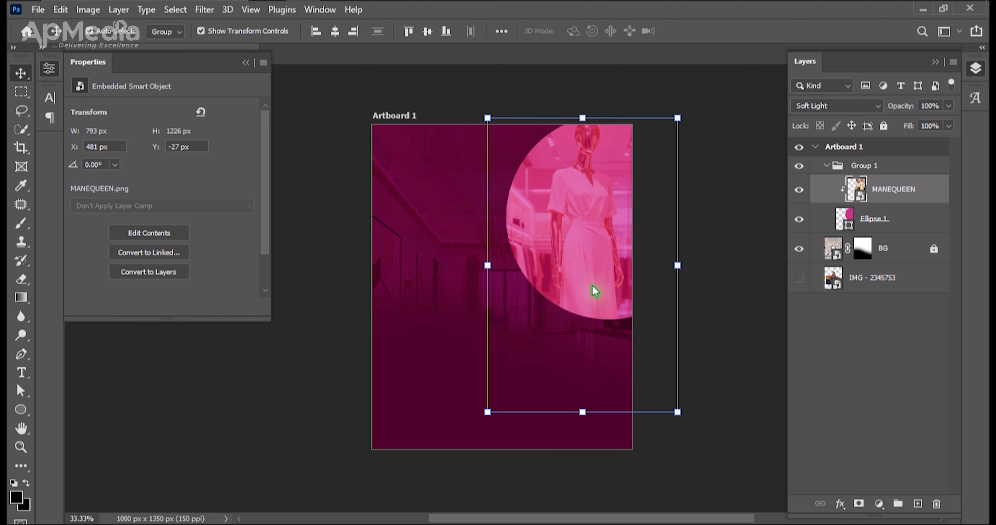
key("Down")
key("Down")
key("Down")
key("Down")
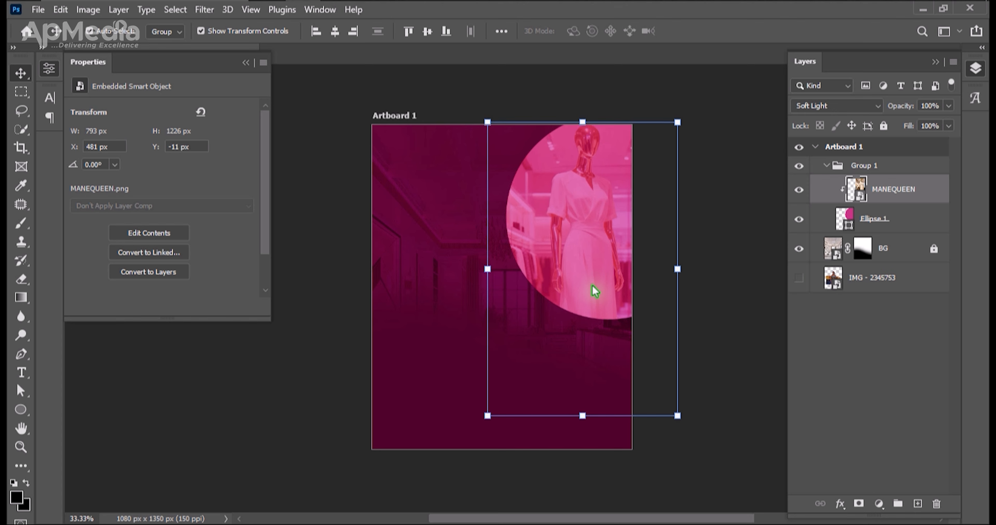
Collapse Group 1 and lock it.
left_click(825, 165)
left_click(825, 166)
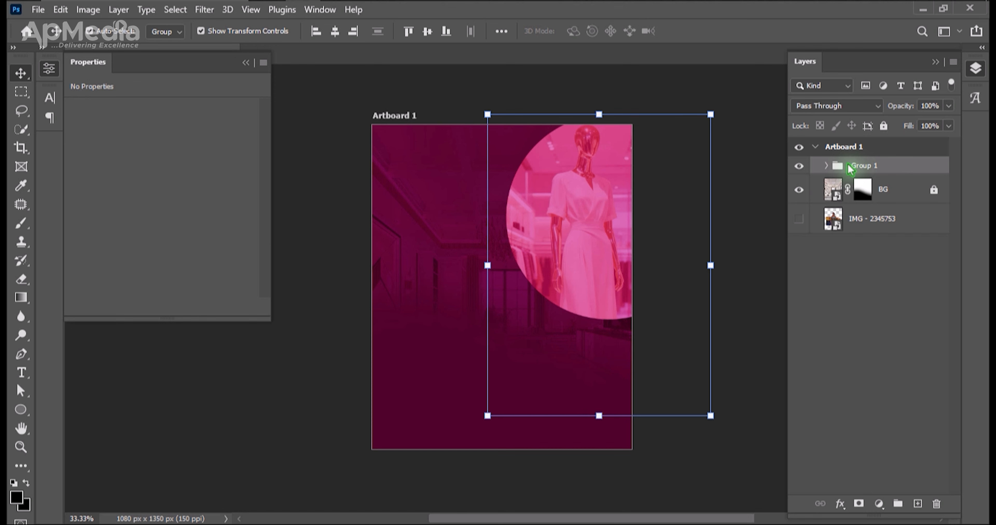
left_click(884, 126)
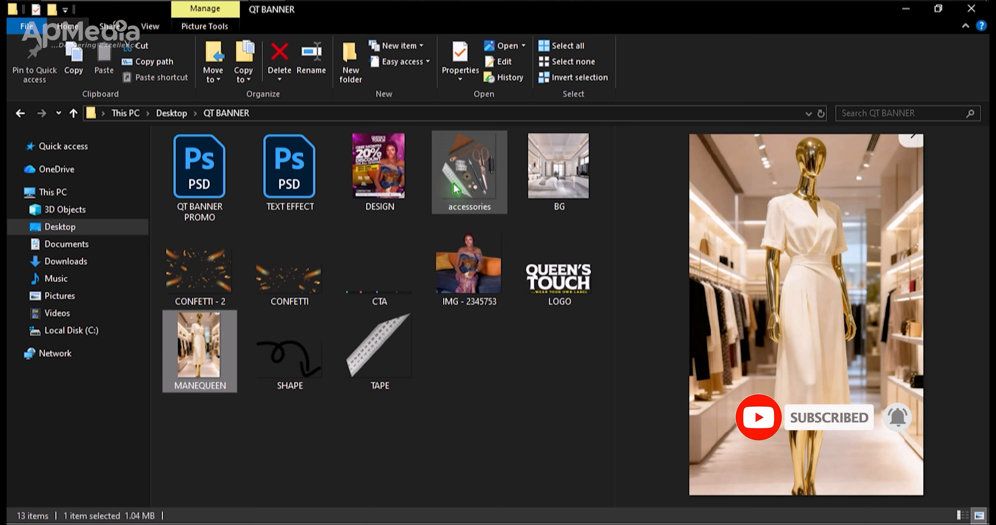
Place the accessories image from the QT BANNER folder at the artboard's upper-left corner, scaled to about 199% and rotated 3.44°.
left_click(478, 175)
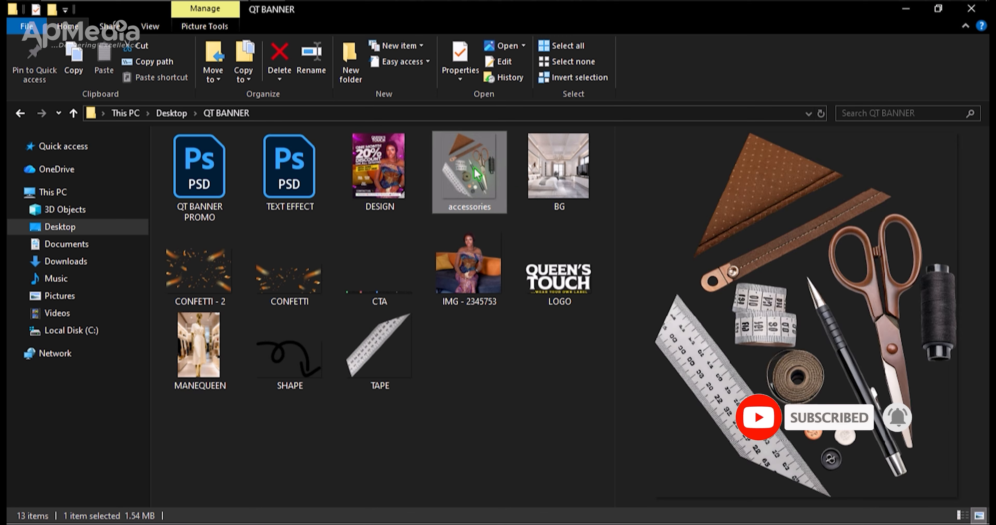
left_click_drag(478, 174, 460, 244)
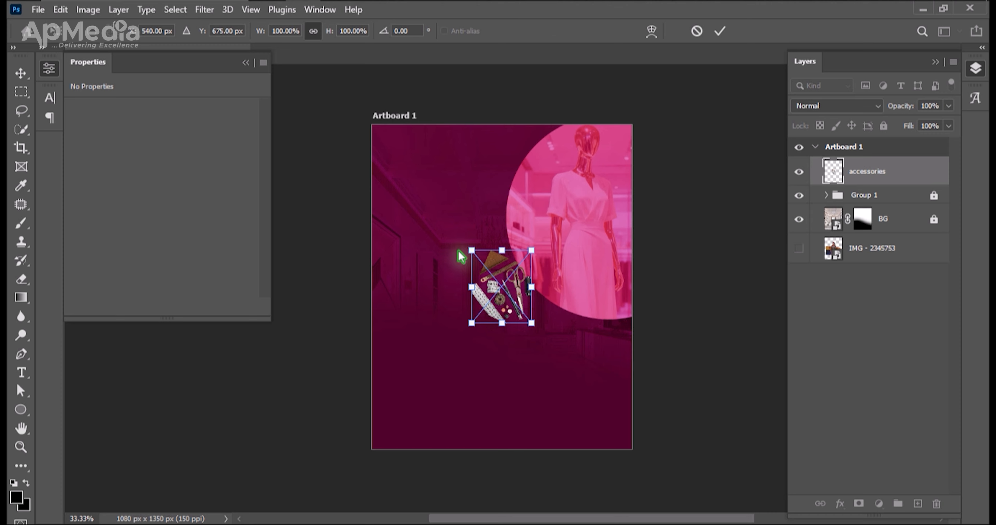
left_click_drag(473, 251, 379, 138)
left_click_drag(478, 240, 368, 157)
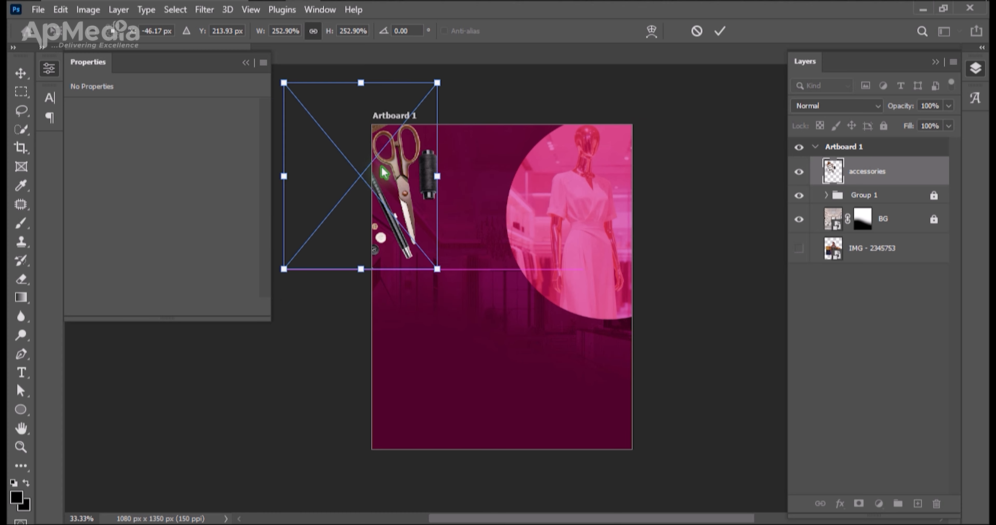
left_click_drag(441, 178, 404, 172)
left_click_drag(445, 154, 444, 160)
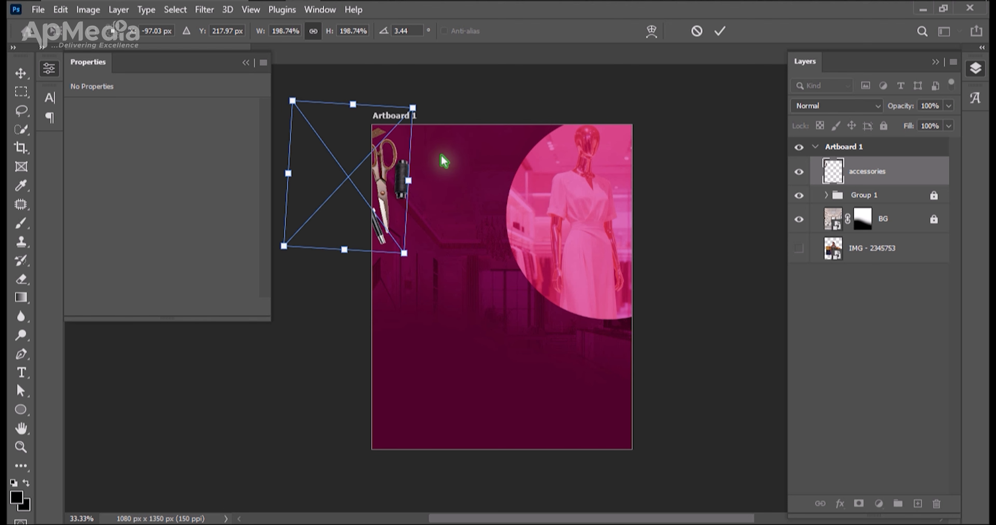
left_click_drag(375, 176, 377, 166)
key("Return")
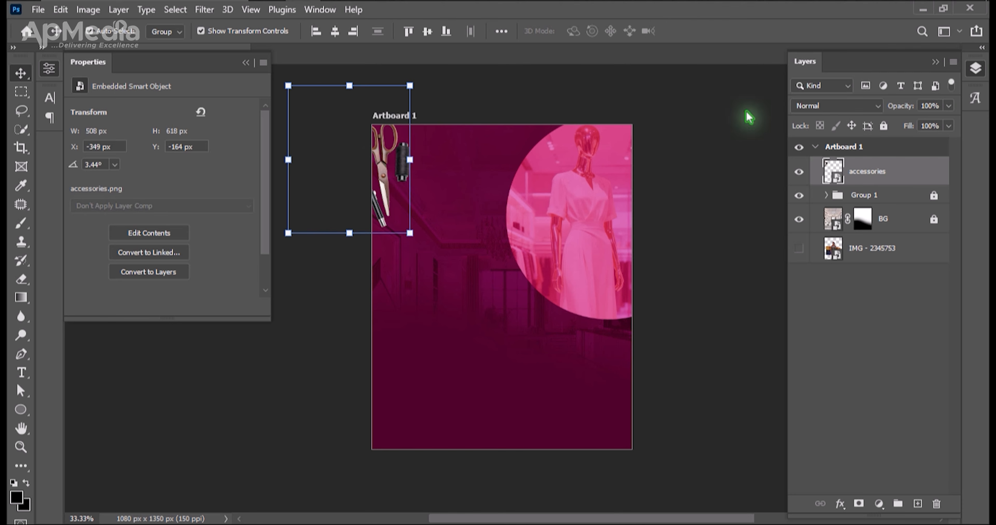
Preview the blend modes on the accessories layer and set it to Screen.
left_click(815, 107)
key("Down")
key("Down")
key("Down")
key("Down")
key("Down")
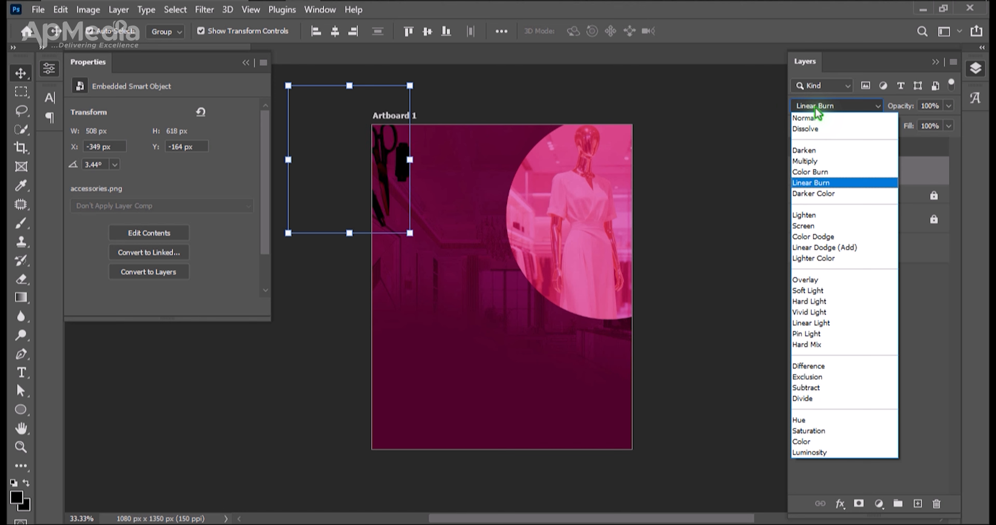
key("Down")
key("Down")
key("Down")
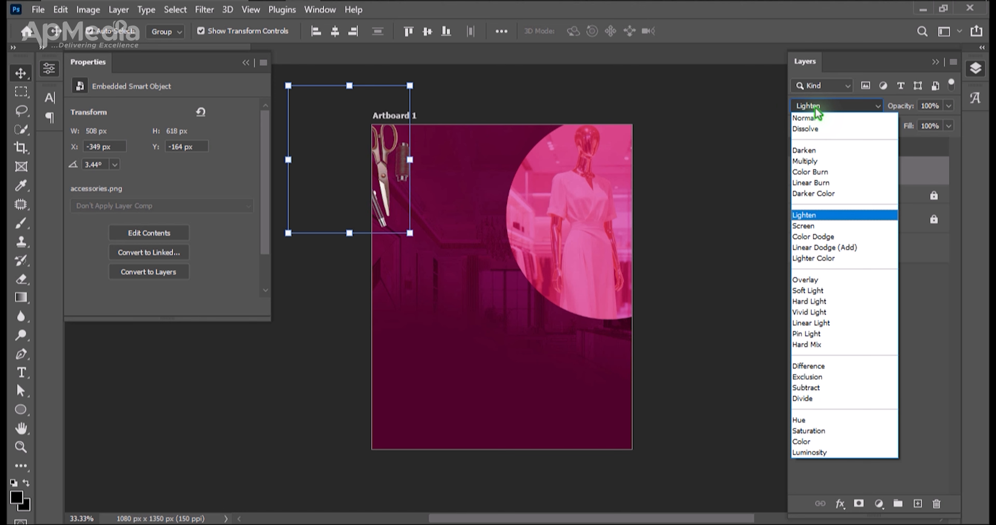
key("Up")
key("Down")
key("Up")
key("Down")
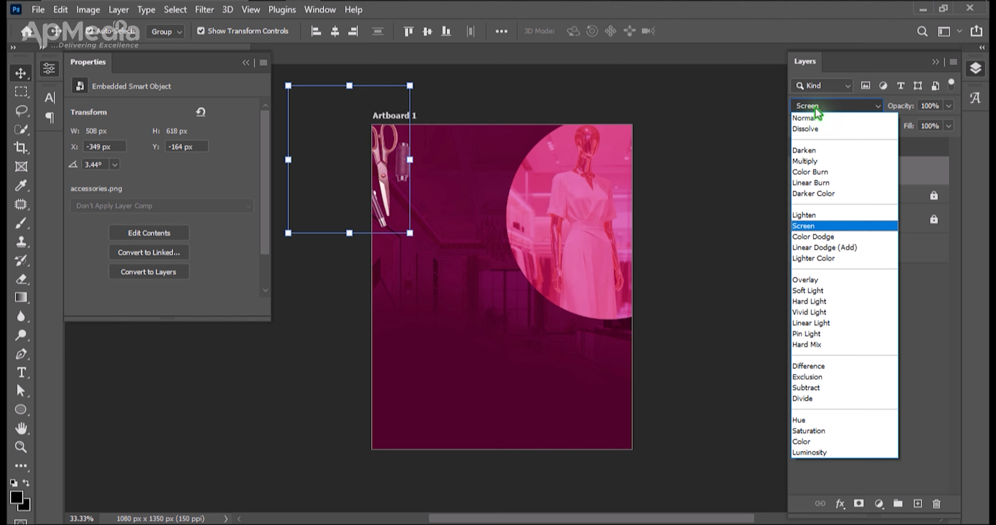
key("Return")
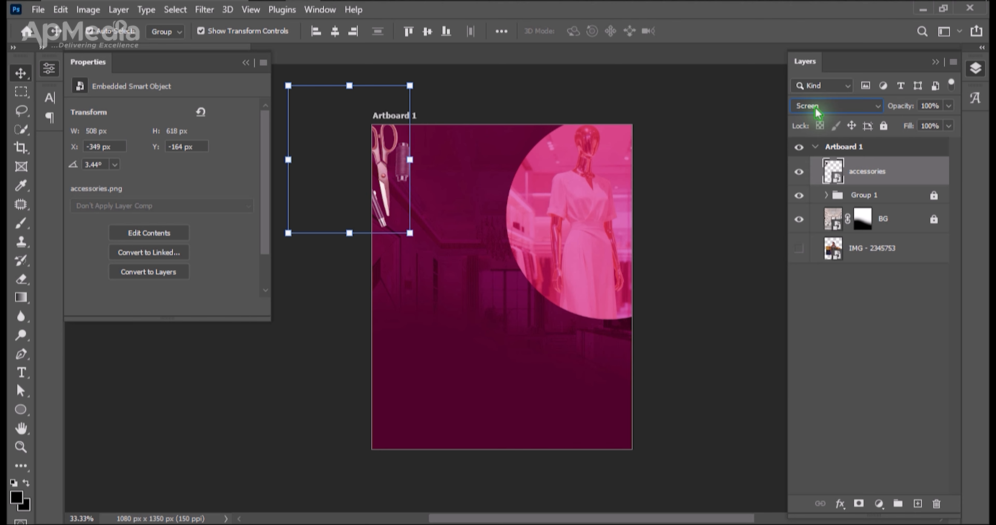
Nudge the accessories image slightly left to X -358 px.
left_click(450, 249)
left_click(397, 150)
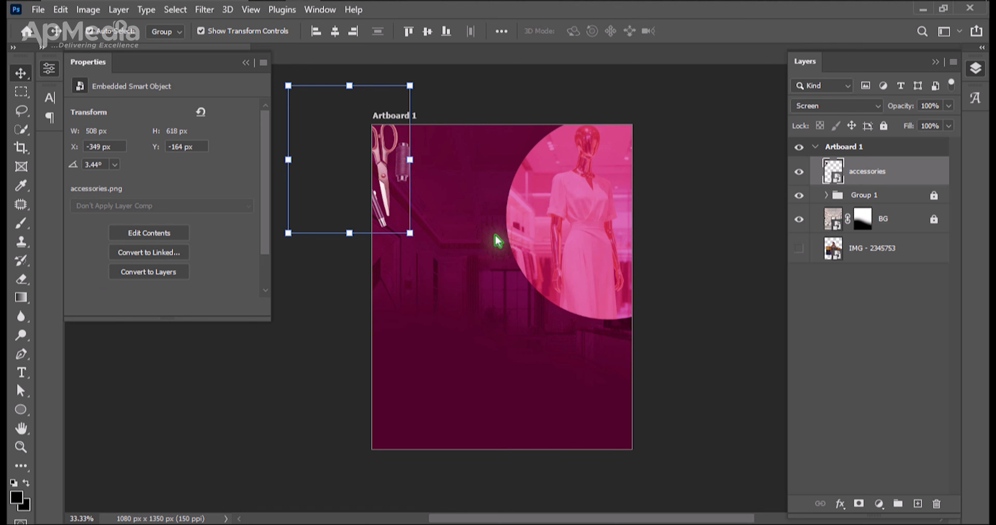
key("Left")
key("Left")
key("Left")
key("Left")
key("Left")
key("Left")
key("Left")
key("Left")
key("Left")
key("Left")
key("Left")
key("Left")
key("Left")
key("Left")
key("Left")
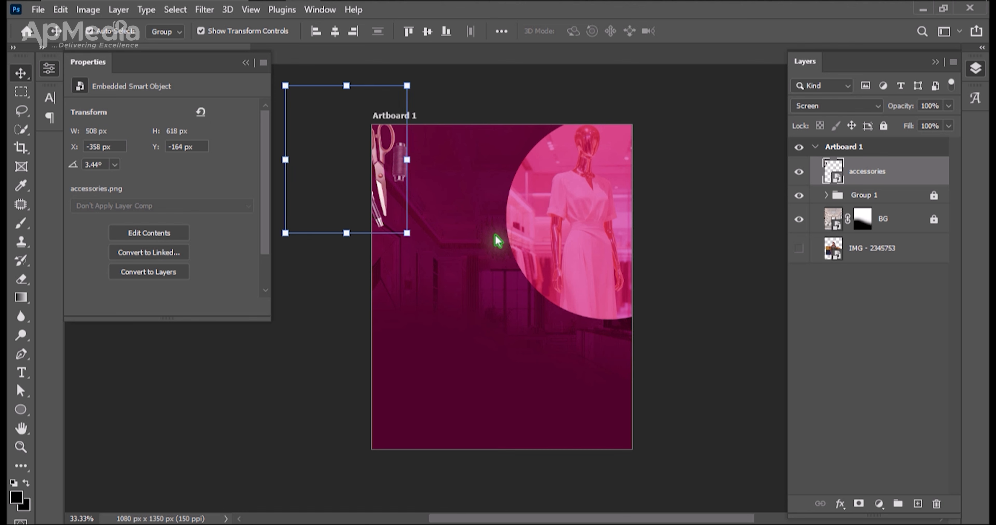
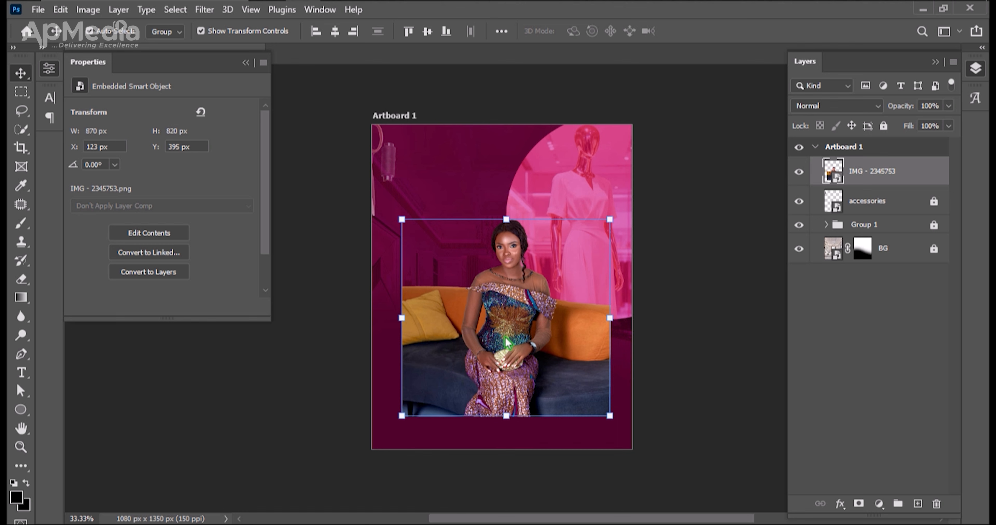
Enlarge the seated-woman photo IMG - 2345753 to 1486 × 1404 px and position it at X -12 px, Y 177 px.
left_click_drag(530, 333, 508, 318)
left_click_drag(555, 295, 507, 313)
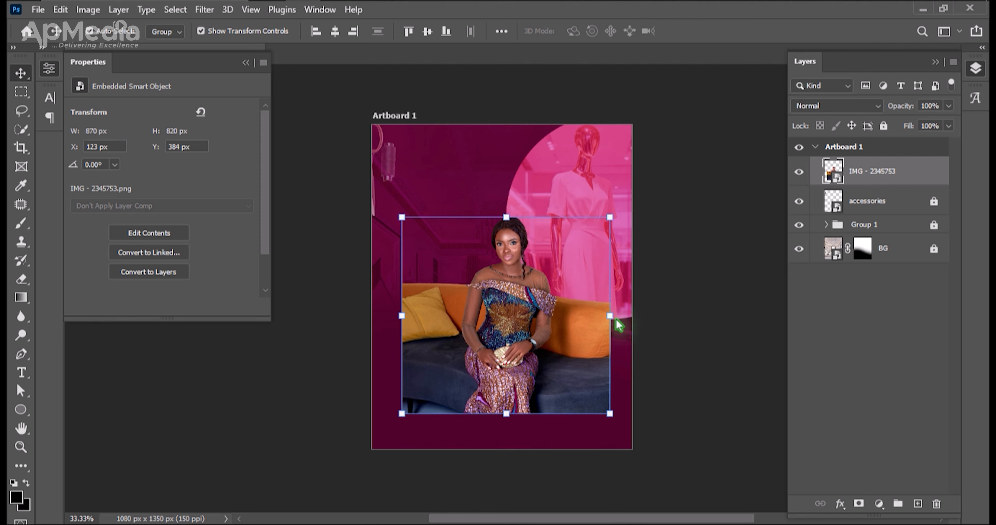
left_click_drag(610, 316, 723, 317)
left_click_drag(402, 315, 395, 316)
left_click_drag(528, 309, 505, 314)
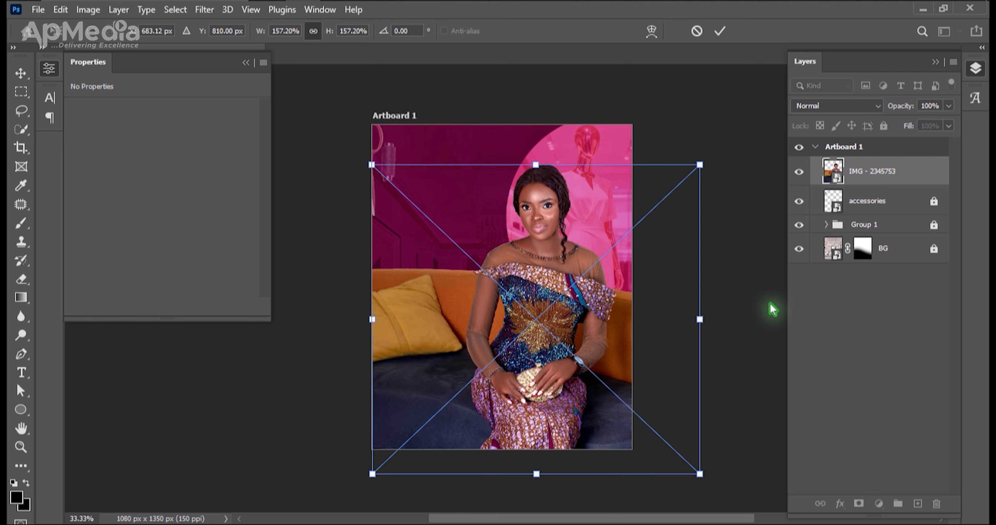
left_click_drag(701, 321, 729, 323)
left_click_drag(599, 335, 598, 350)
key("Return")
key("Left")
key("Left")
key("Left")
key("Left")
key("Left")
key("Left")
key("Left")
key("Left")
key("Left")
key("Left")
key("Left")
key("Left")
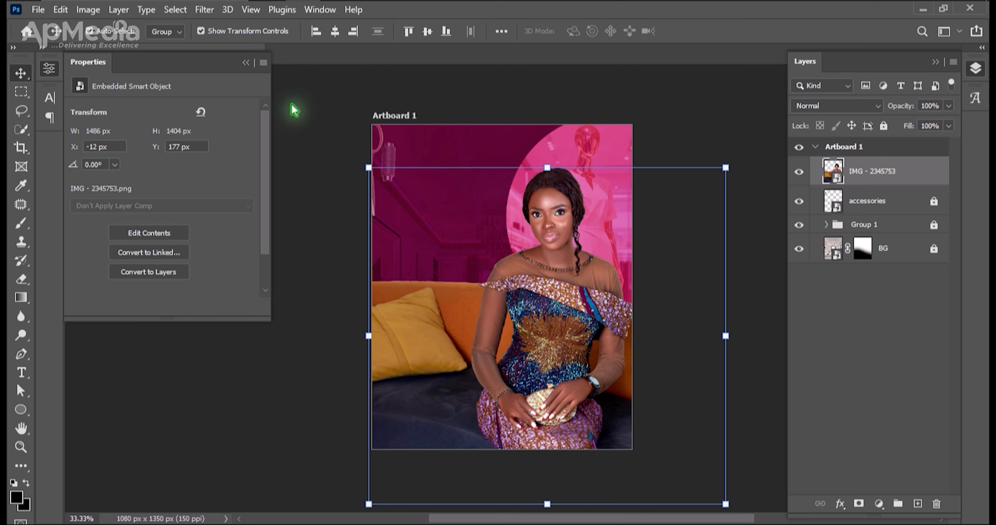
Try the photo flush with the artboard's left edge and move it to X -212 px, Y 108 px.
left_click(316, 31)
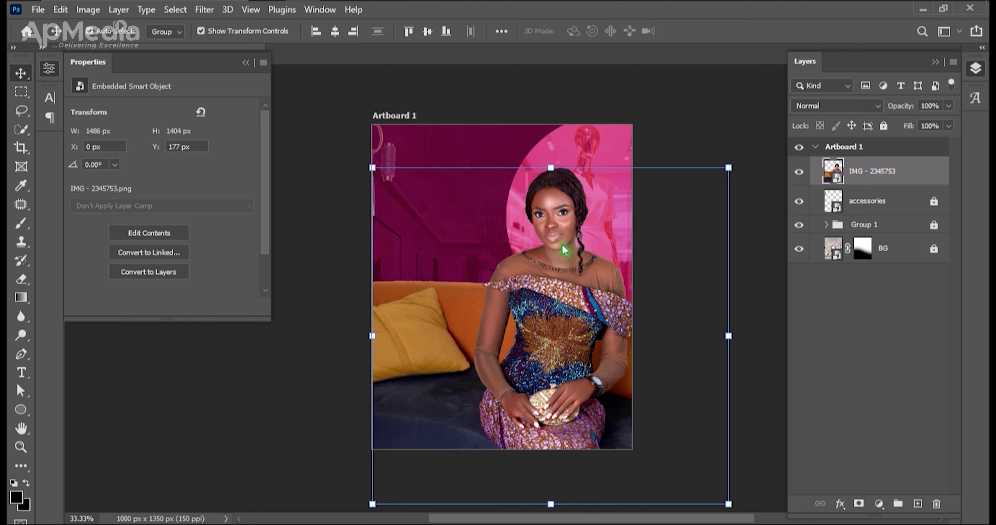
left_click_drag(562, 250, 552, 256)
key("ctrl+z")
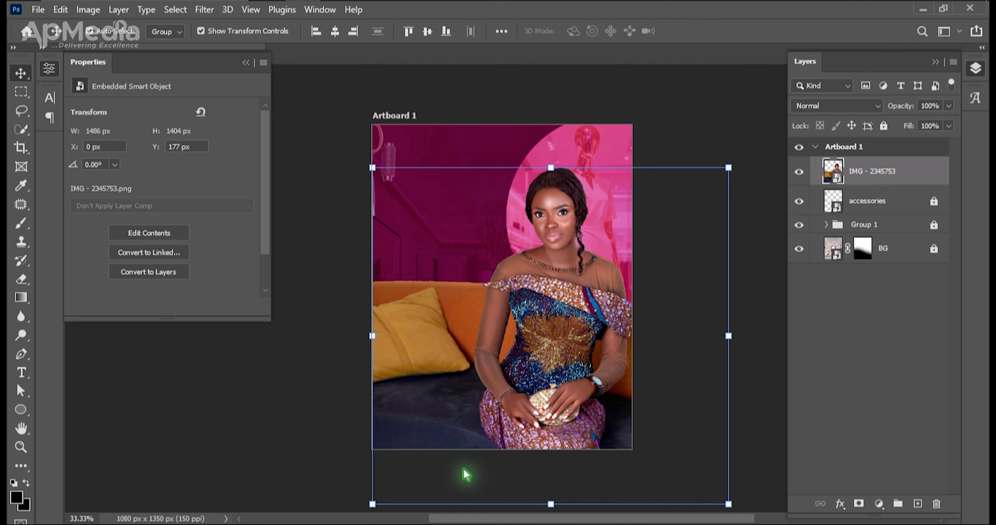
left_click_drag(547, 279, 496, 256)
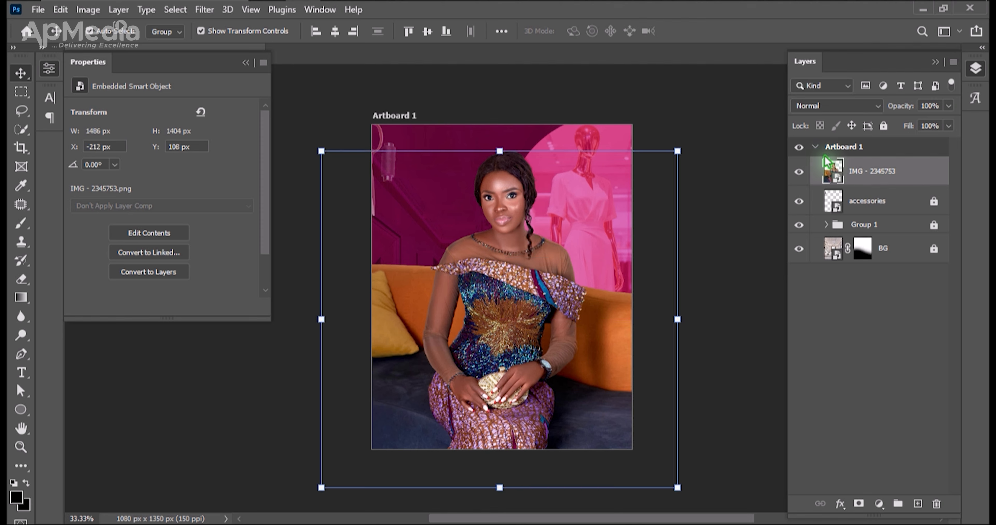
Rasterize the IMG - 2345753 layer and convert it back to a smart object at its enlarged size.
right_click(857, 176)
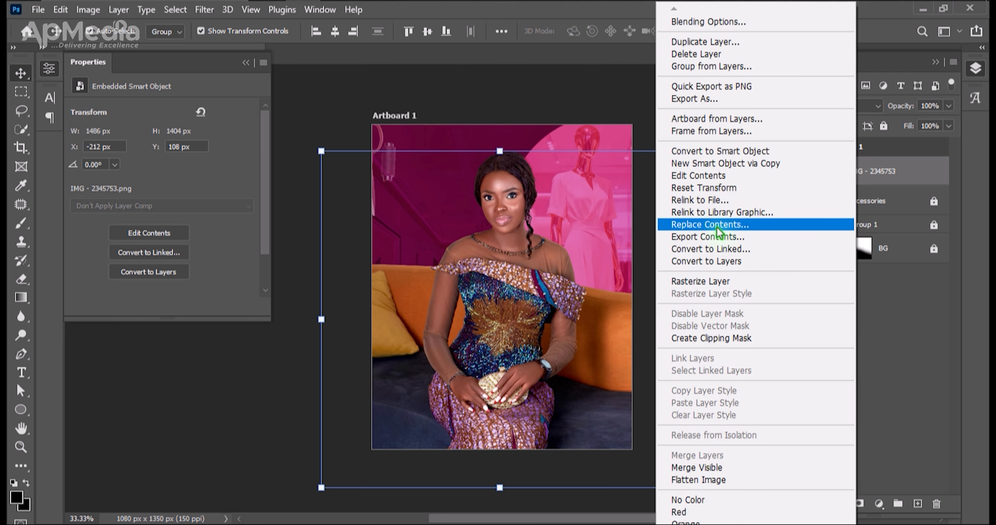
left_click(729, 286)
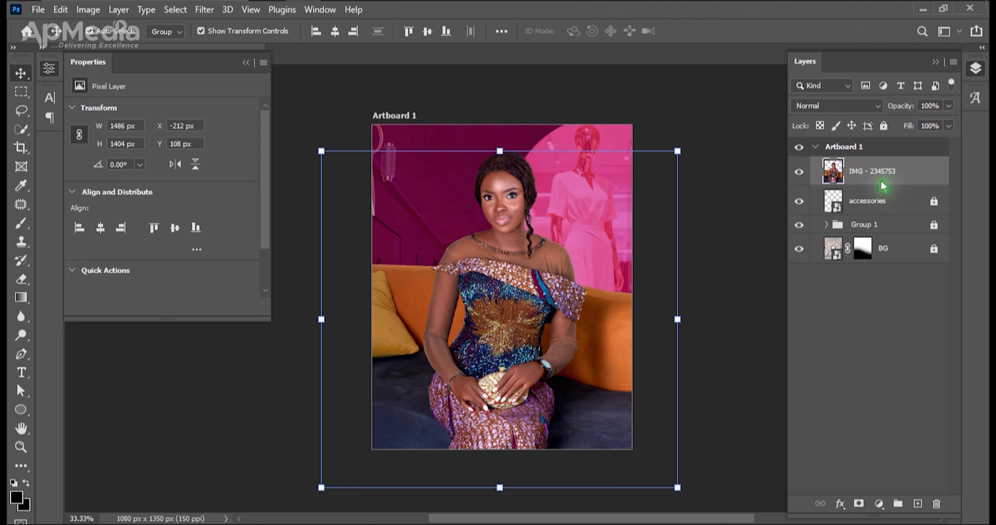
right_click(877, 182)
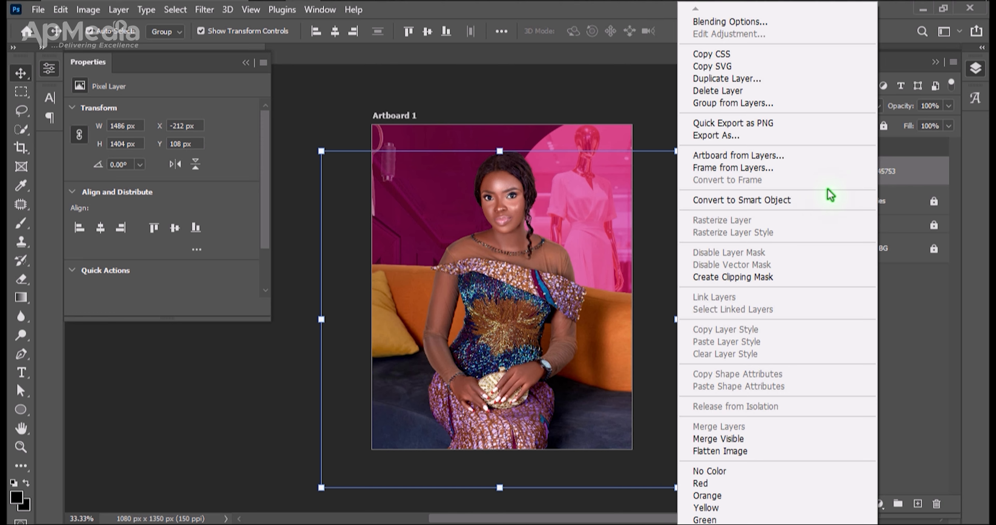
left_click(787, 200)
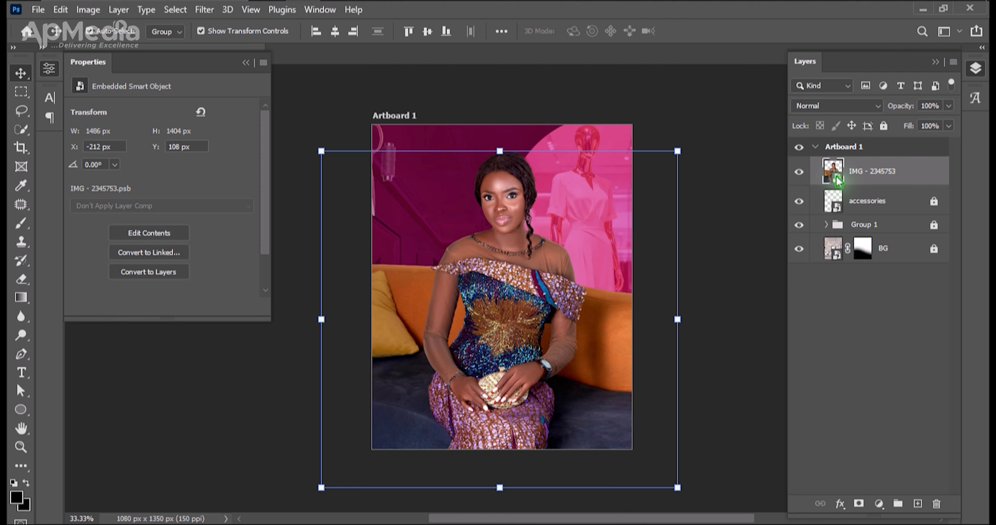
Open the contents of the IMG - 2345753 smart object and select the woman with the Object Selection tool's Select Subject.
double_click(836, 177)
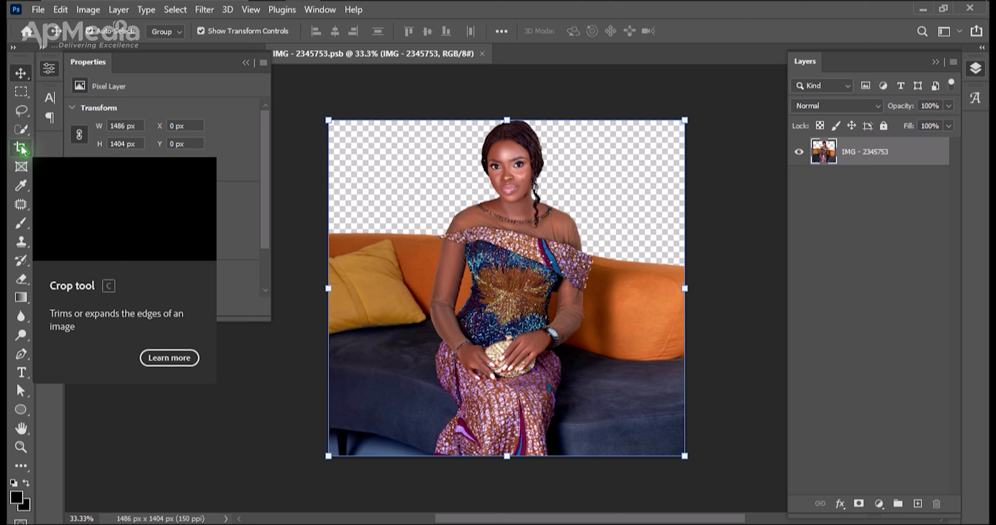
key("w")
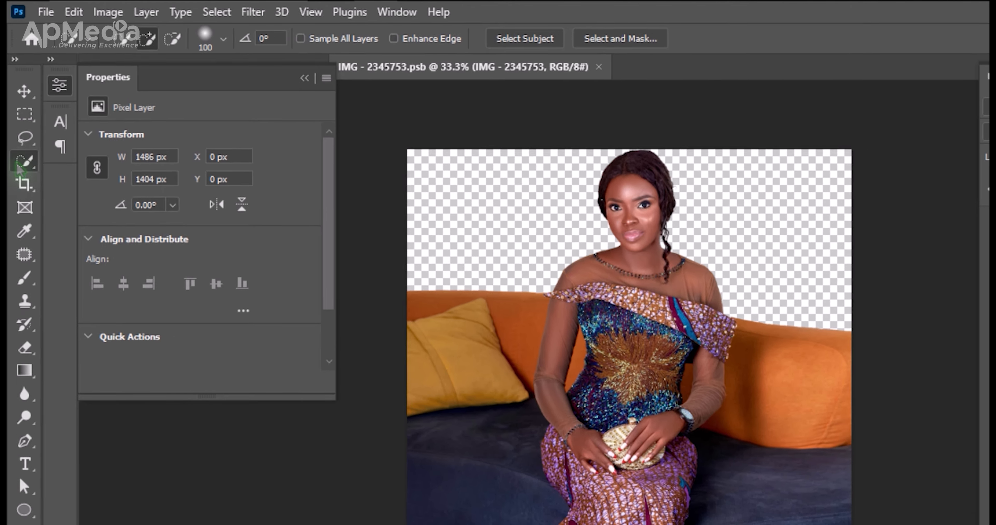
right_click(21, 133)
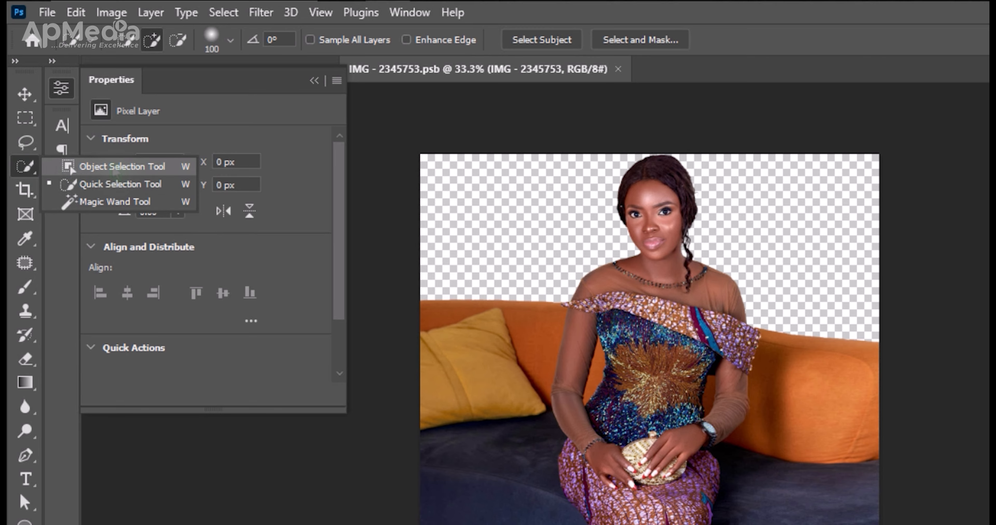
left_click(72, 169)
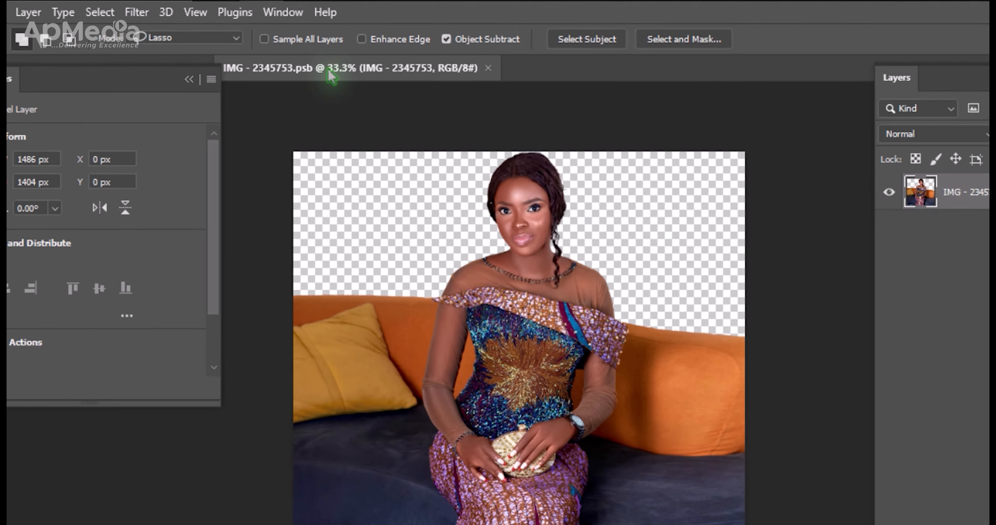
left_click(586, 39)
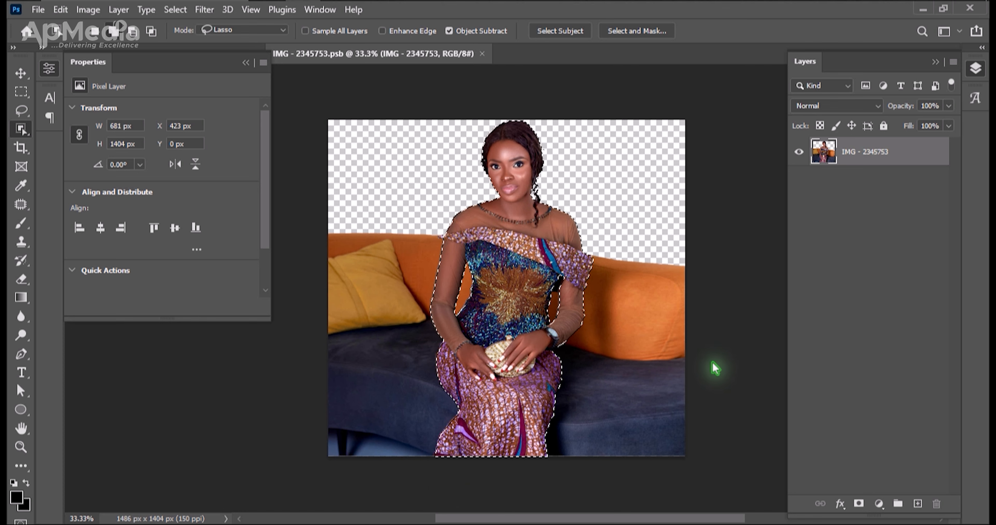
Copy the selected woman to a new layer and convert that layer to a smart object.
key("ctrl+j")
key("v")
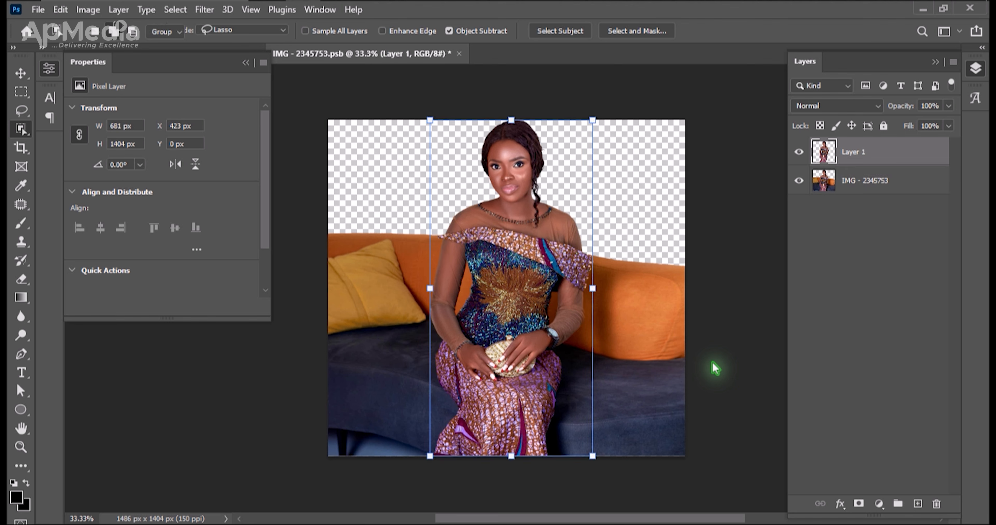
left_click_drag(781, 328, 329, 333)
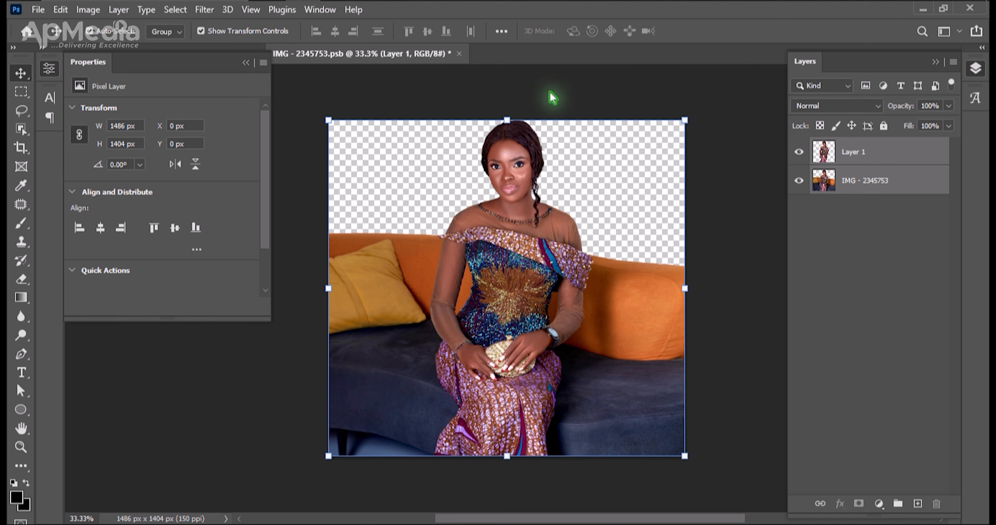
left_click(867, 160)
right_click(868, 161)
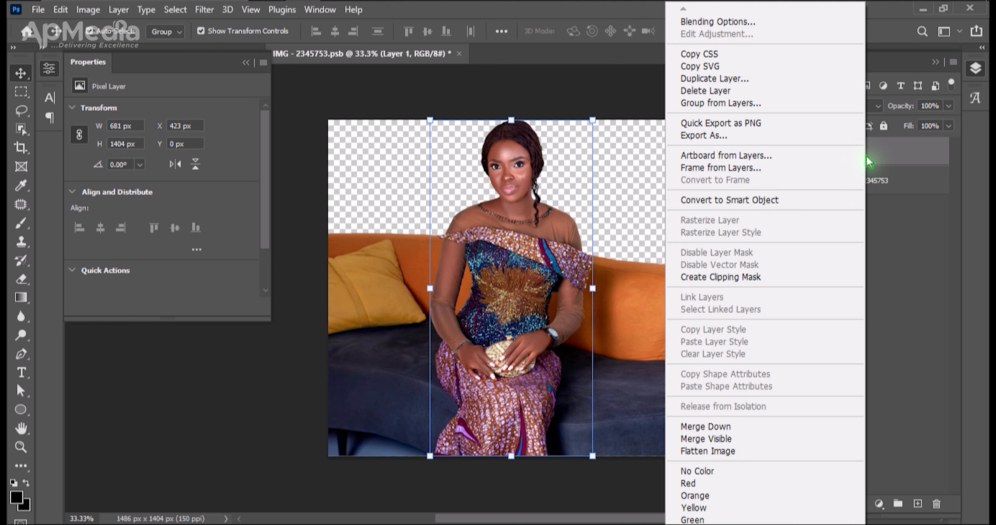
left_click(790, 201)
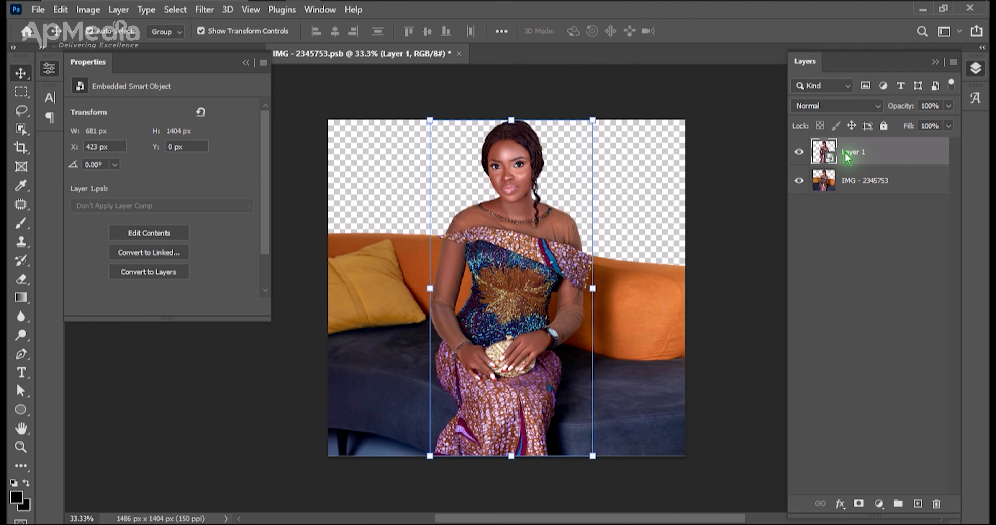
Copy both the cut-out woman and the full sofa photo from IMG - 2345753.psb onto the artboard of Untitled-1.
left_click(853, 185)
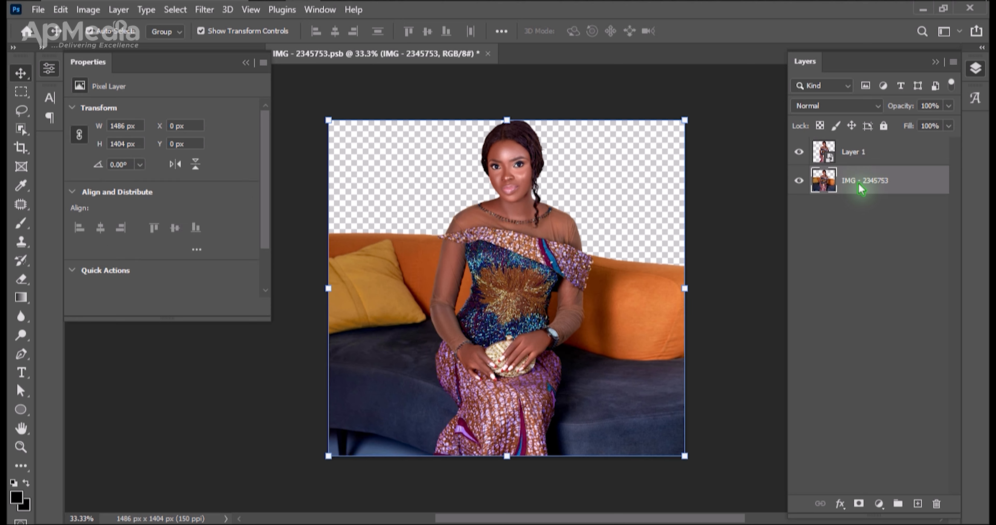
left_click_drag(730, 214, 412, 357)
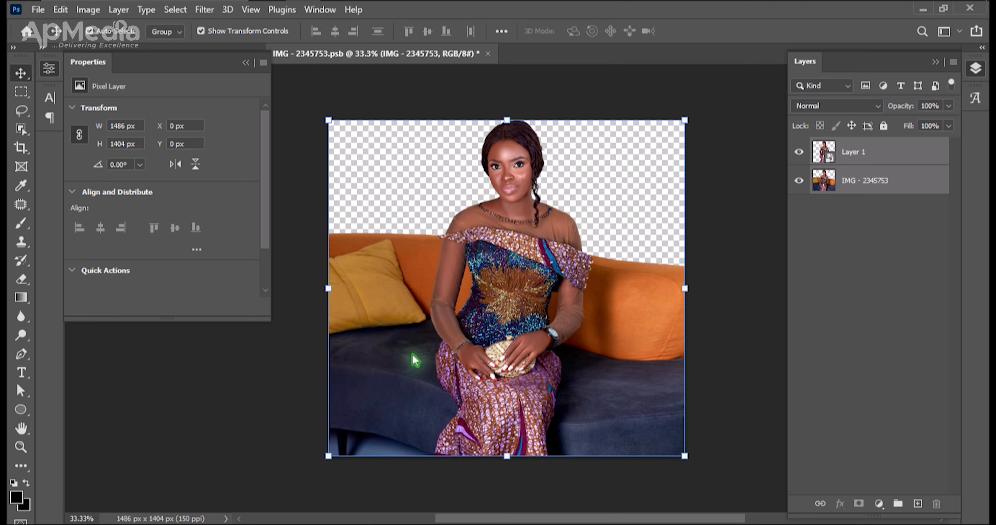
left_click(246, 63)
left_click_drag(514, 247, 491, 286)
left_click_drag(499, 234, 541, 262)
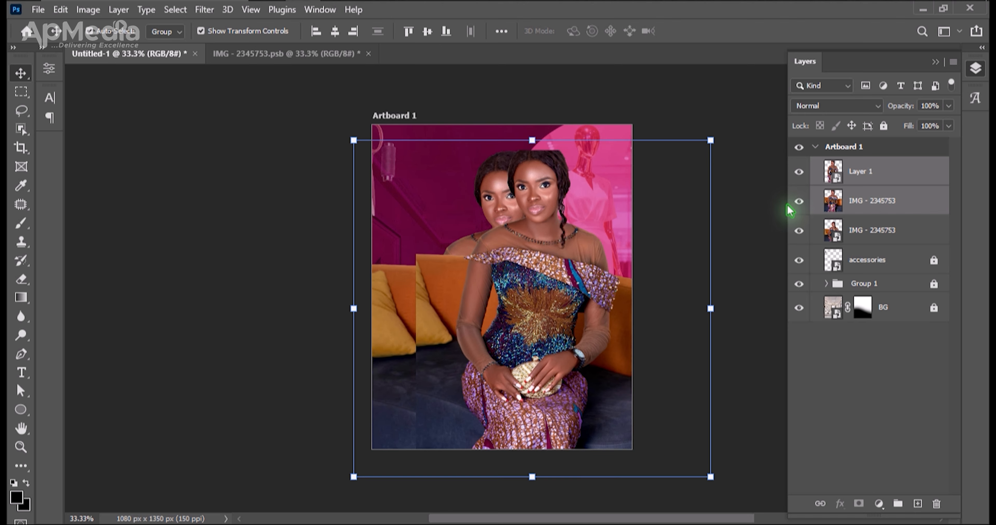
Hide the older IMG - 2345753 layer beneath the two newly added layers and deselect the layers.
left_click(799, 231)
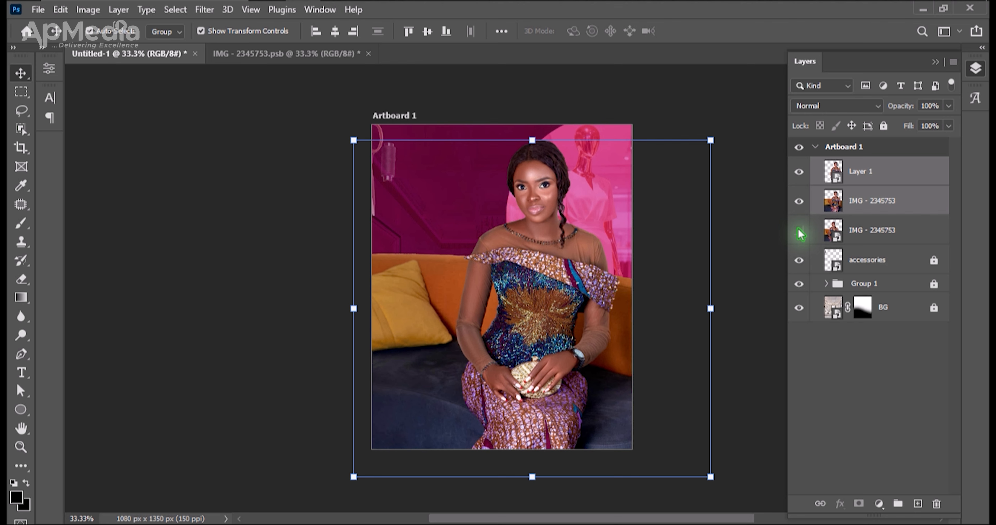
left_click(798, 231)
left_click(799, 231)
left_click(751, 222)
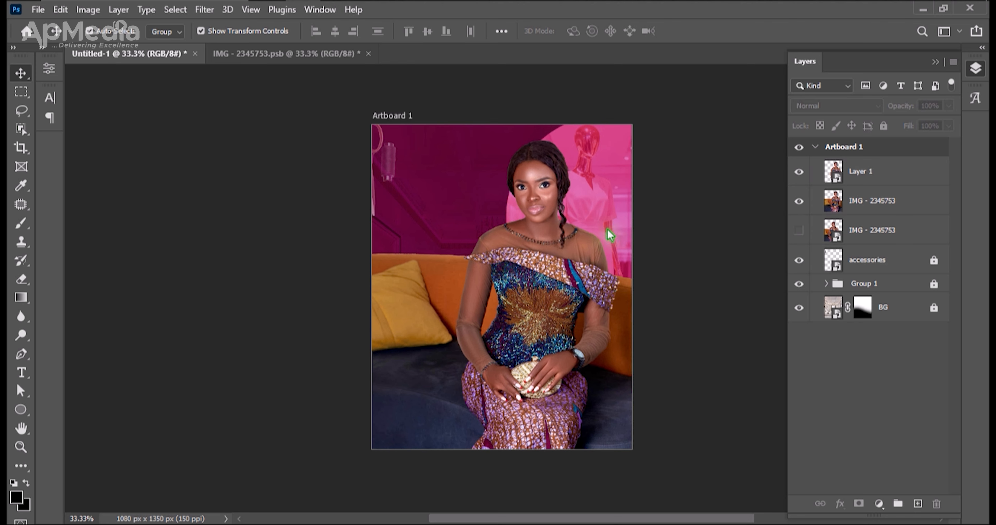
Link Layer 1 with the visible IMG - 2345753 layer directly below it.
left_click(855, 204)
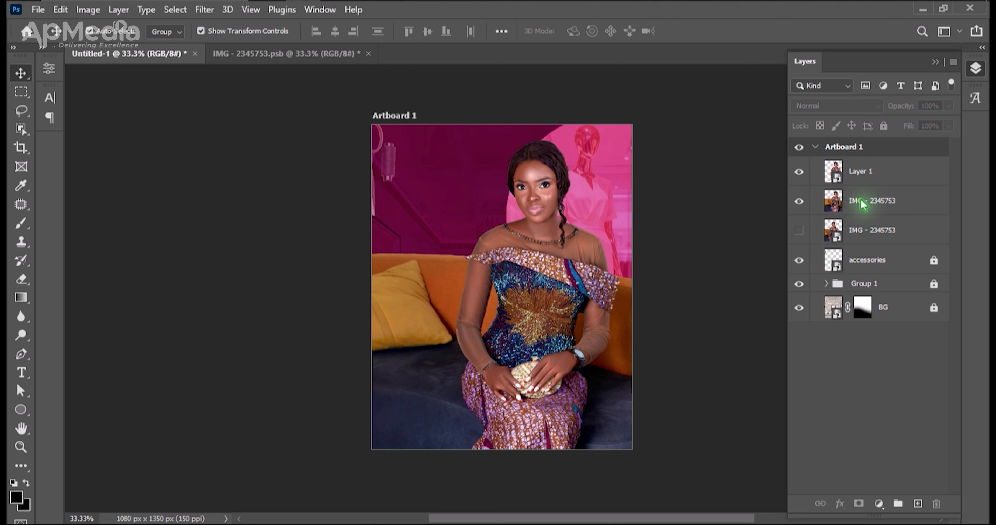
left_click(861, 178, "shift")
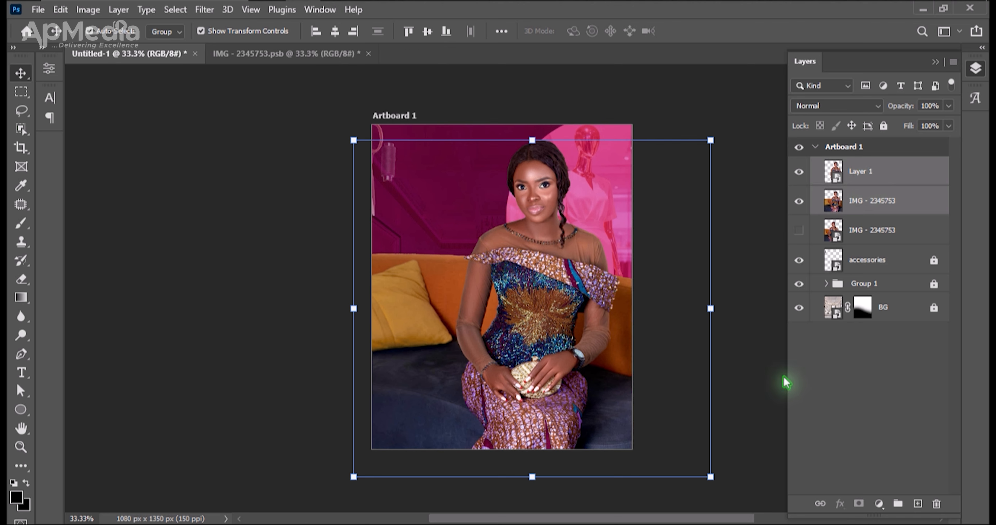
left_click(820, 504)
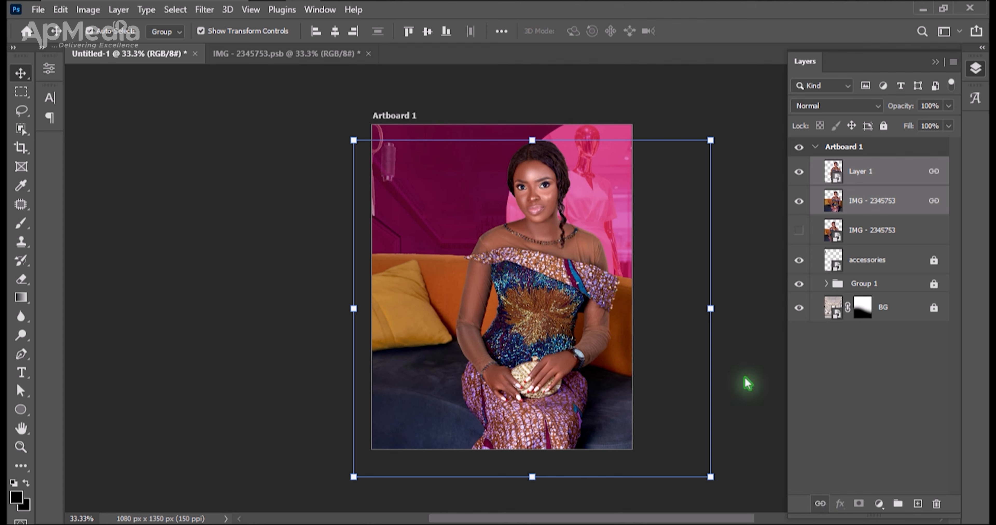
Scale the linked woman and sofa layers to about 108% and position the woman in the artboard's right half, in front of the circle.
left_click_drag(534, 229, 652, 334)
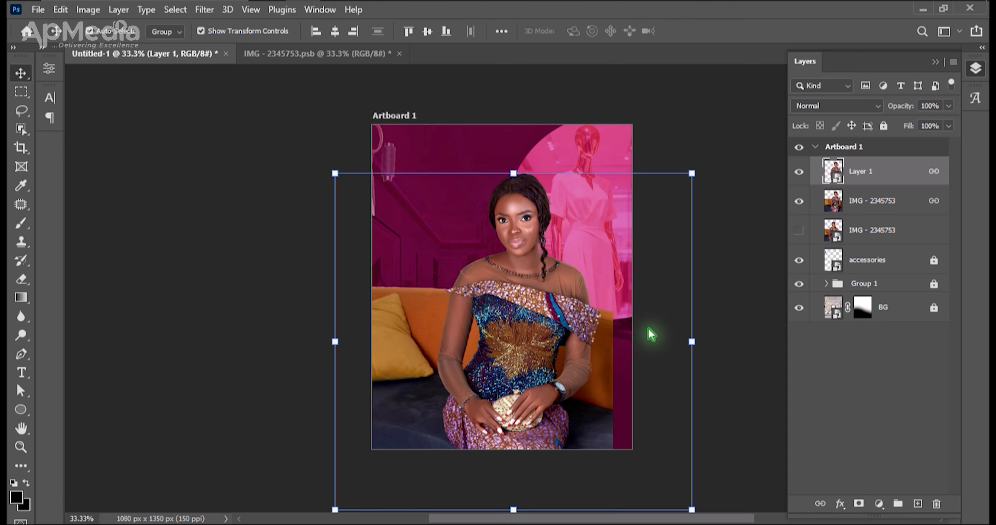
left_click(671, 113)
mouse_move(518, 267)
left_mouse_down()
mouse_move(544, 255)
mouse_move(537, 265)
left_mouse_up()
left_click_drag(713, 329, 746, 333)
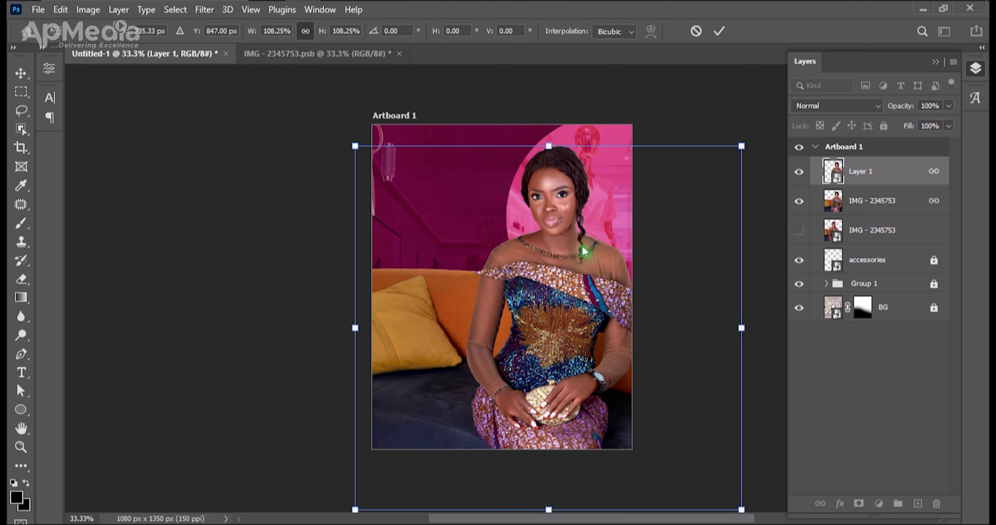
left_click_drag(571, 212, 575, 224)
key("Return")
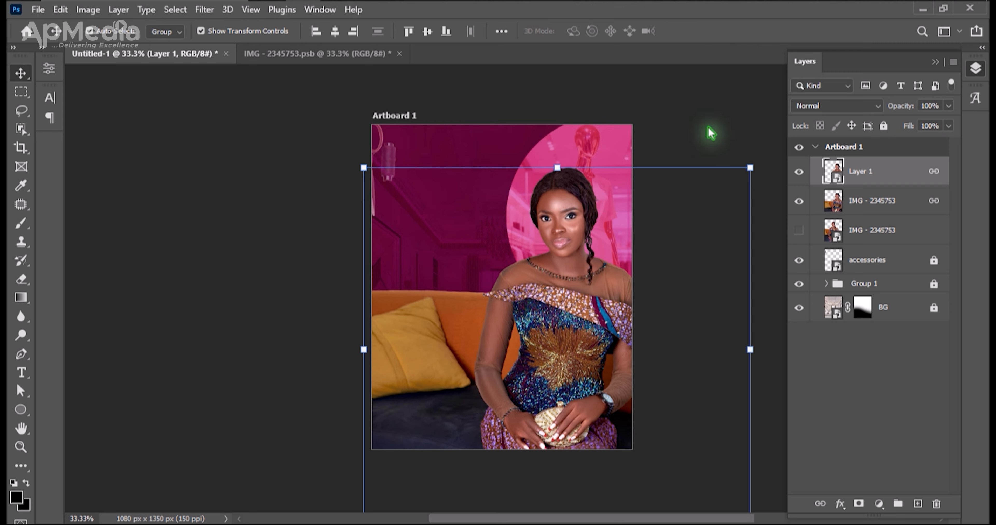
Try 10% and 60% opacity on the linked IMG - 2345753 sofa layer and set it to 50%.
left_click(877, 202)
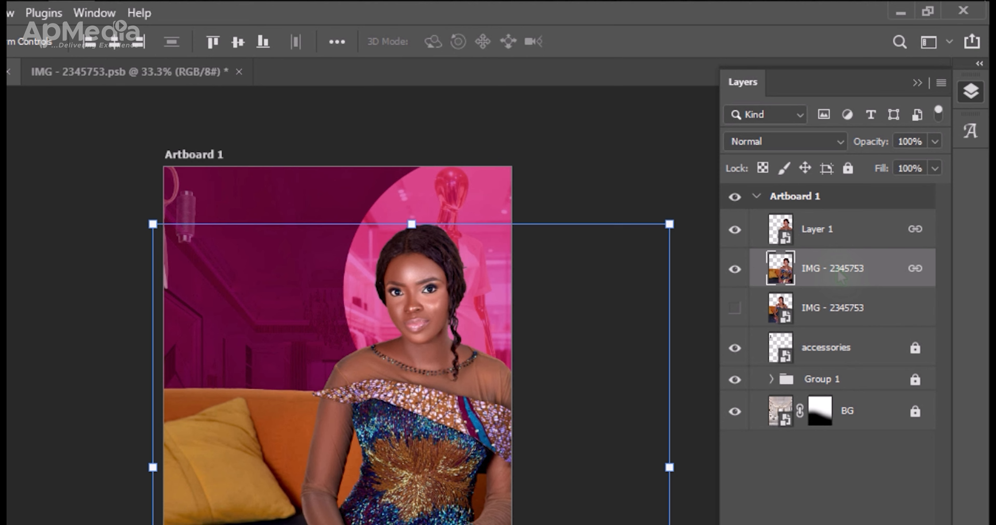
key("5")
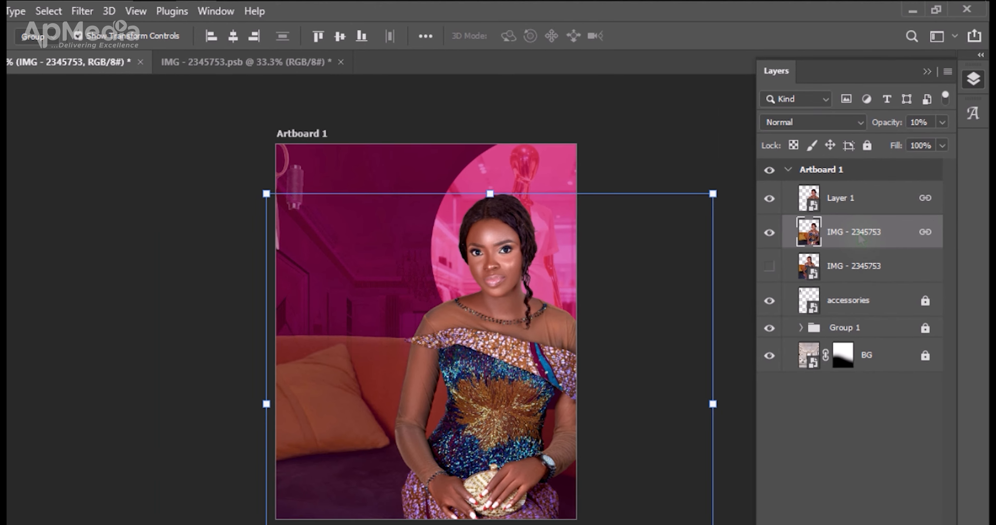
key("1")
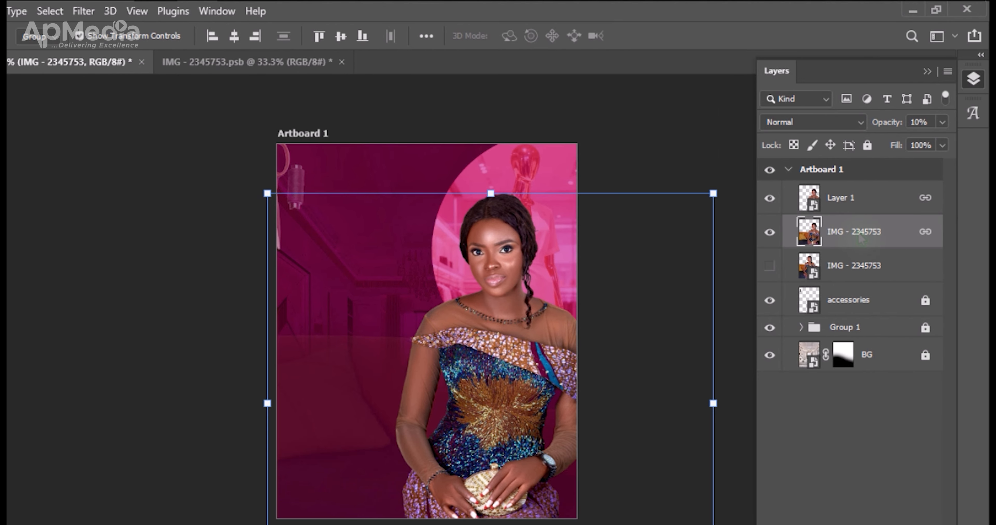
key("6")
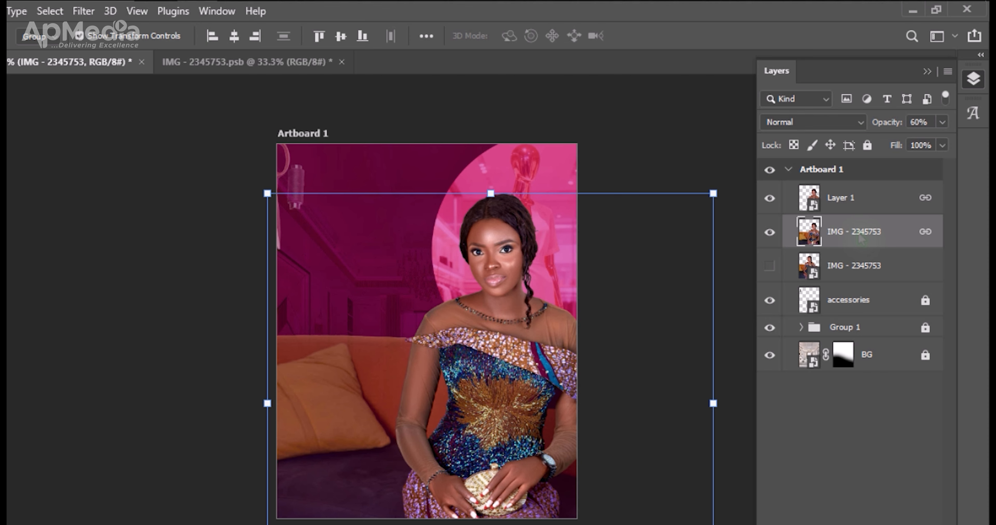
key("5")
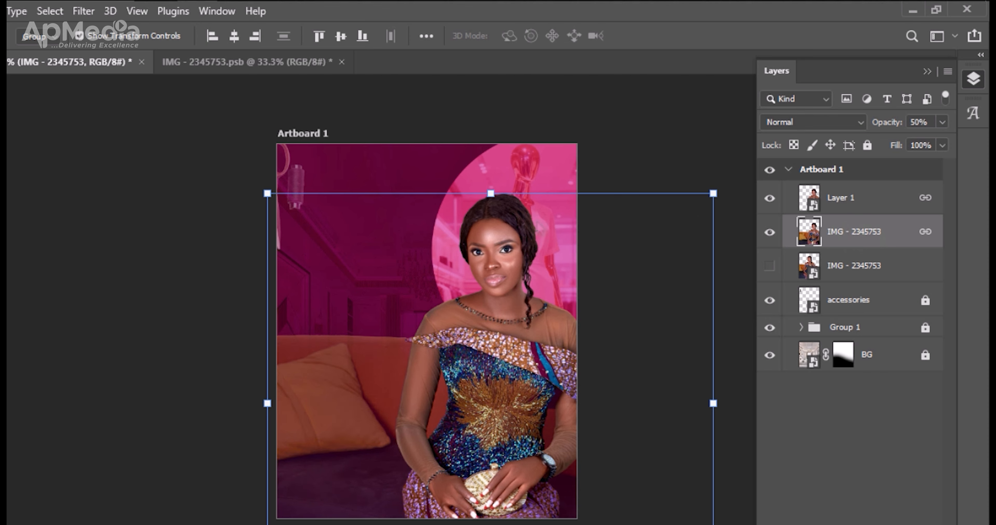
Move the linked woman and sofa layers slightly down and left so the mannequin in the circle is less covered.
left_click(171, 317)
left_click_drag(531, 317, 526, 332)
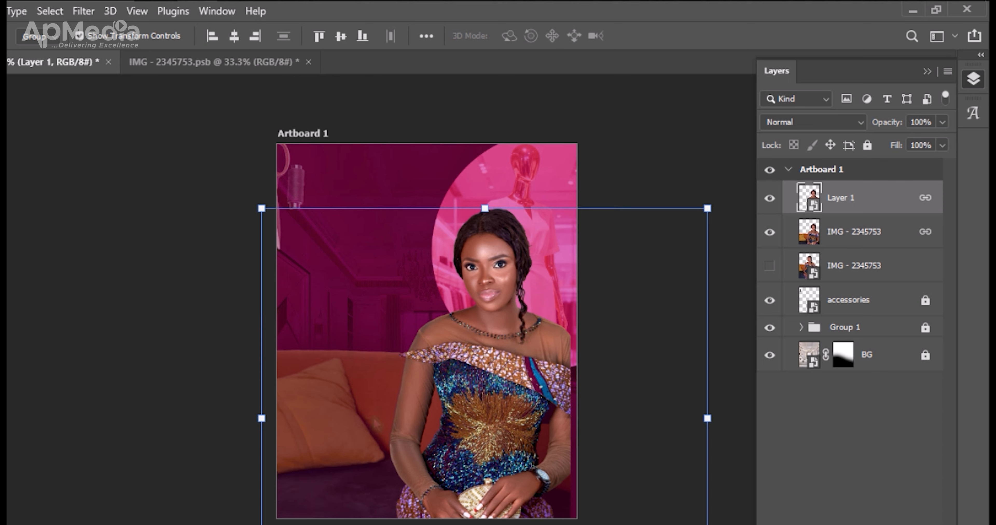
left_click_drag(481, 356, 475, 357)
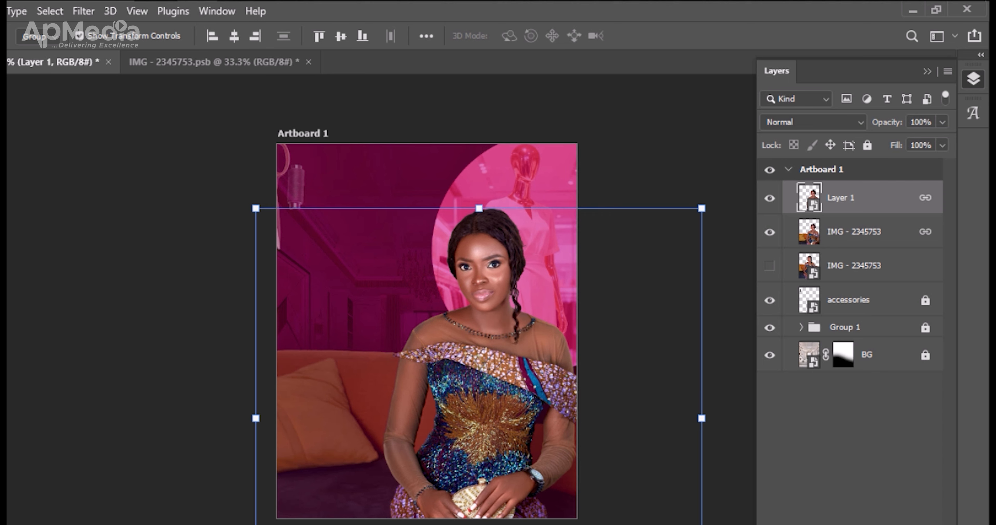
Try 100% opacity on the linked IMG - 2345753 sofa layer and return it to 50%.
left_click(837, 246)
key("0")
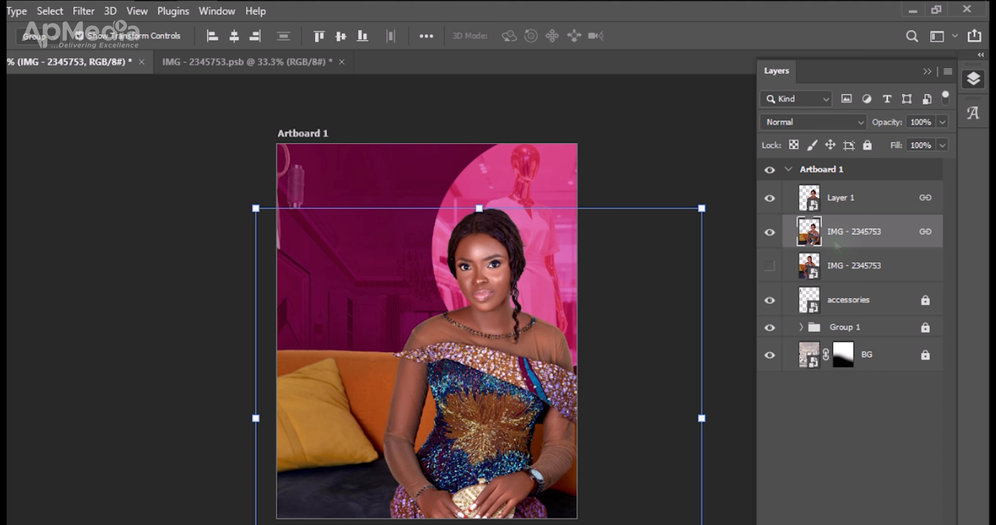
key("5")
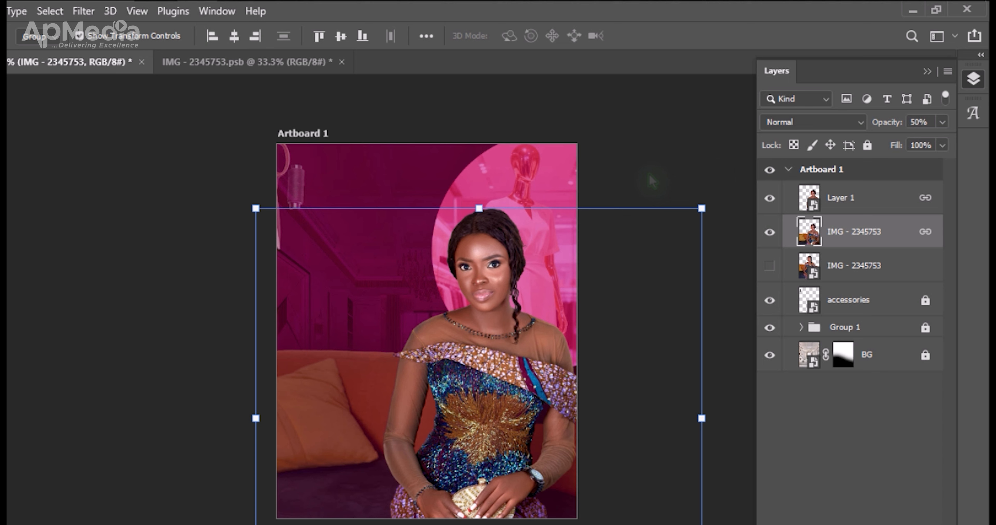
Lock both Layer 1 and the linked IMG - 2345753 sofa layer, and deselect them.
left_click(842, 205, "ctrl")
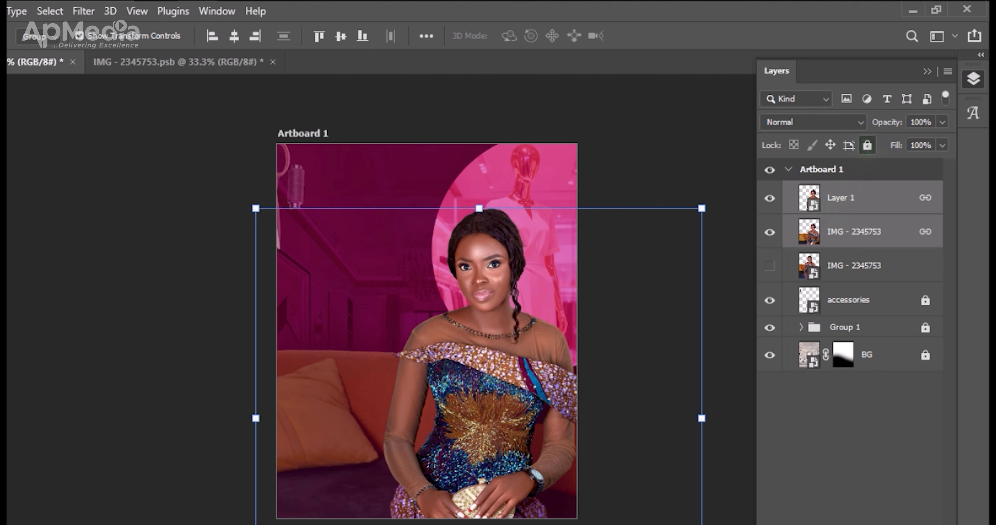
left_click(867, 145)
left_click(673, 158)
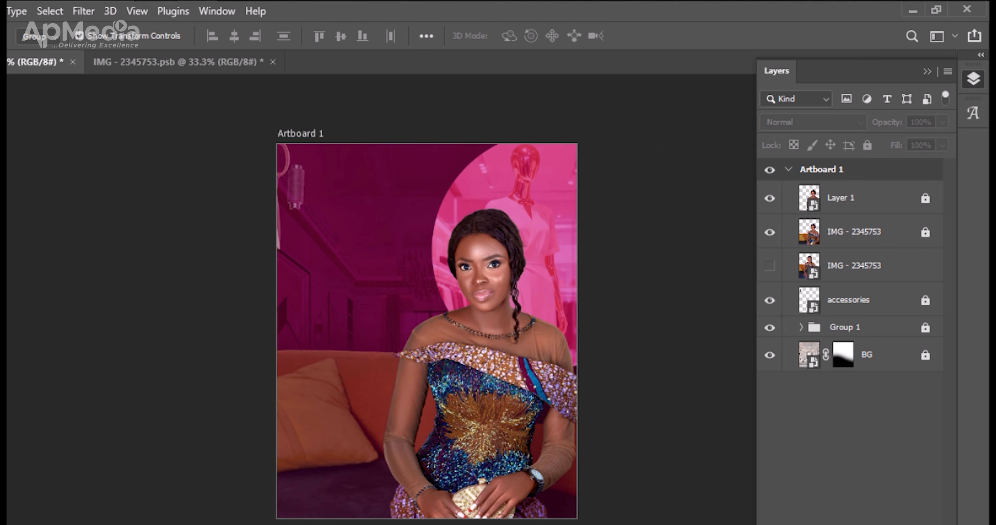
Place the LOGO image from the QT BANNER folder near the artboard's upper edge, scaled to about 155.64% (224 × 101 px).
key("alt+Tab")
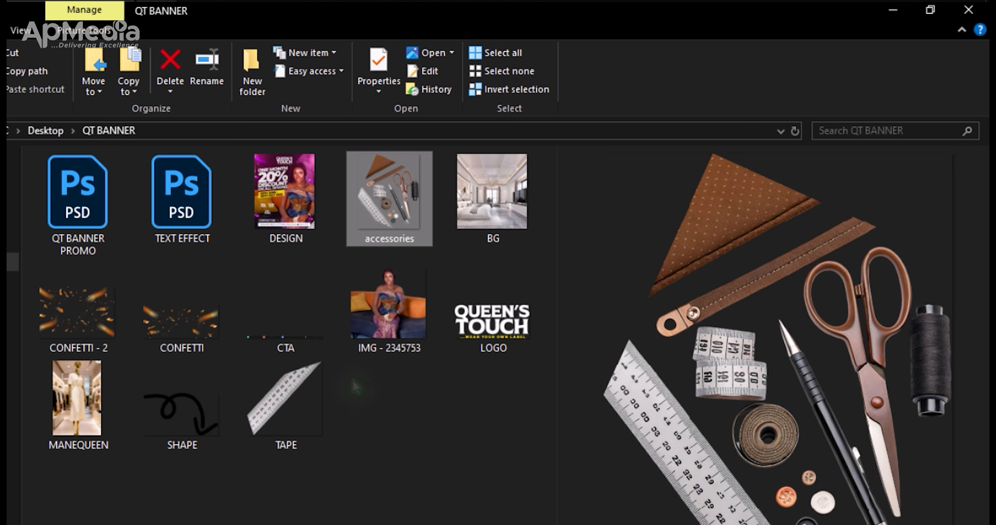
left_click(488, 329)
left_click_drag(489, 328, 382, 208)
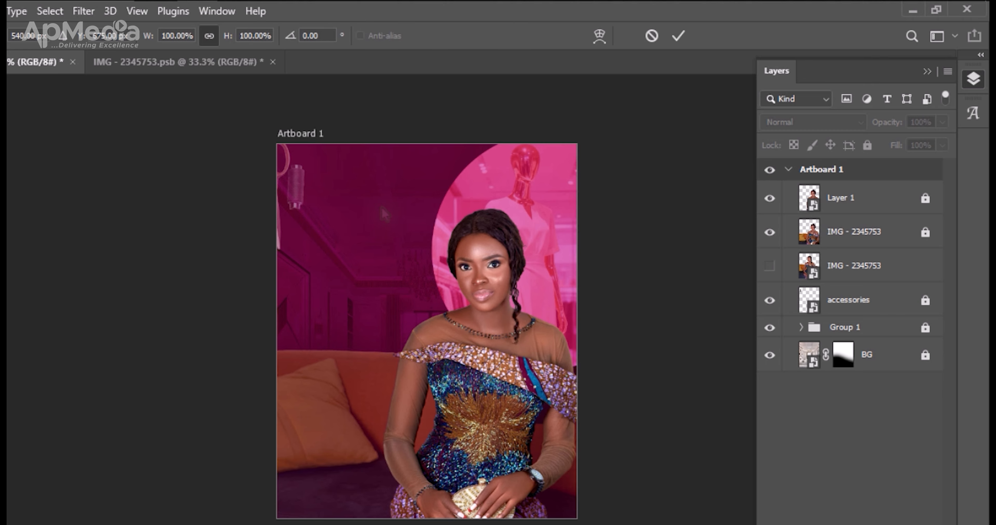
left_click_drag(406, 322, 345, 295)
left_click_drag(410, 293, 448, 183)
key("Return")
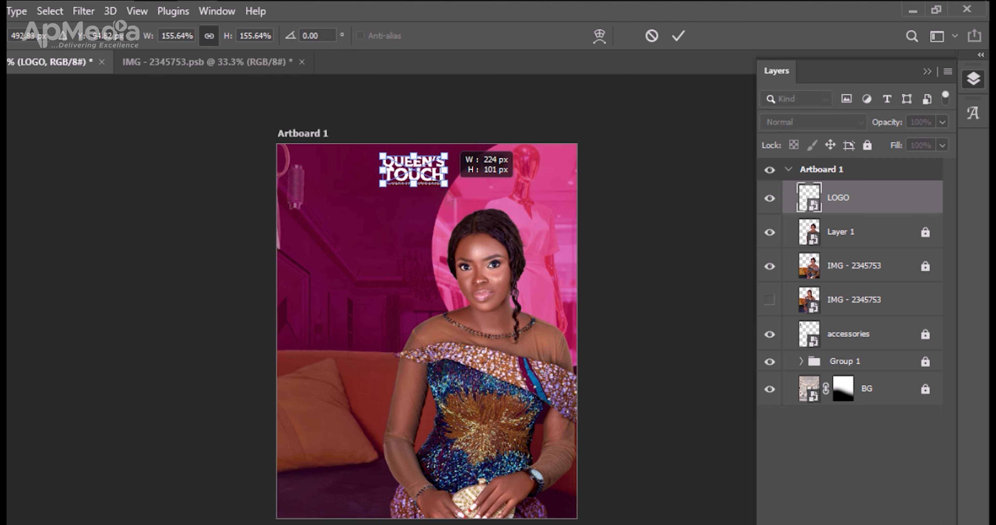
key("Return")
Nudge the Queen's Touch logo down, center it horizontally on the artboard and deselect it.
key("Down")
key("Down")
key("Down")
key("Down")
key("Down")
key("Down")
key("Down")
key("Down")
key("Down")
key("Down")
key("Down")
key("Down")
key("Down")
key("Down")
key("Down")
key("Down")
key("Down")
key("Down")
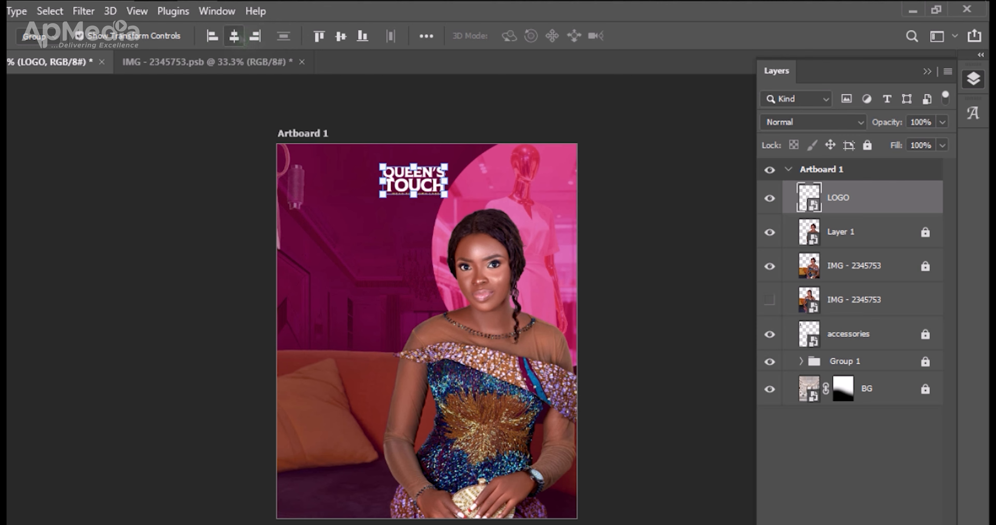
left_click(234, 36)
left_click(535, 244)
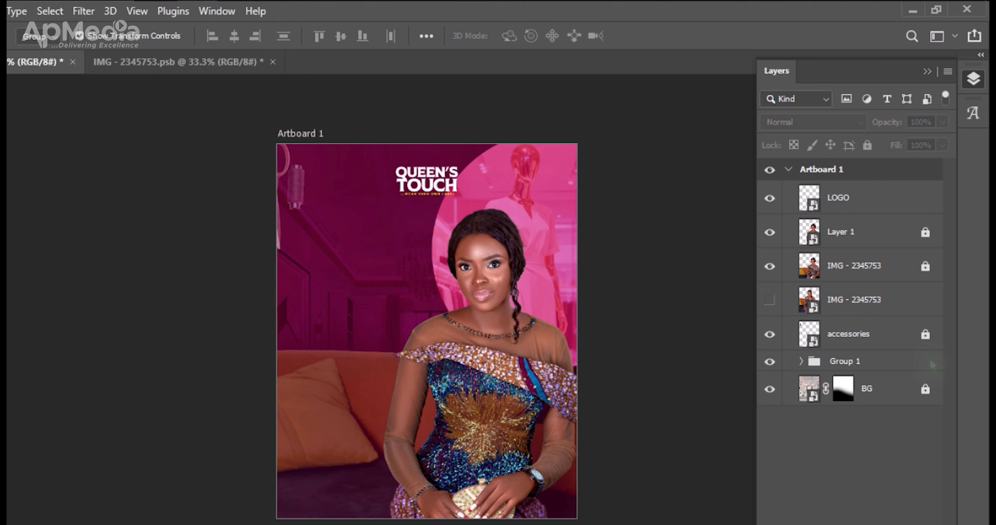
Unlock Group 1, shrink the mannequin circle, shift it toward the artboard's upper-right corner and lock the group again.
left_click(899, 369)
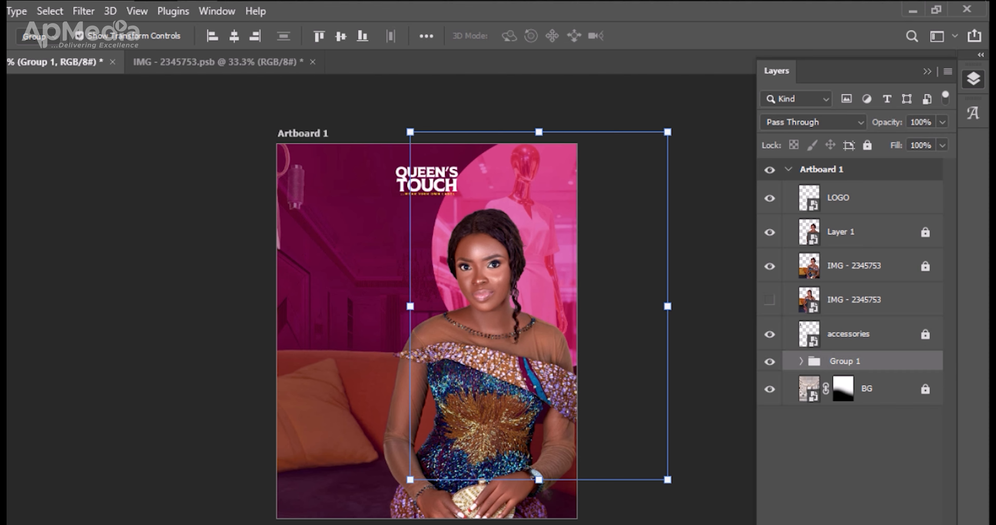
left_click_drag(538, 480, 540, 405)
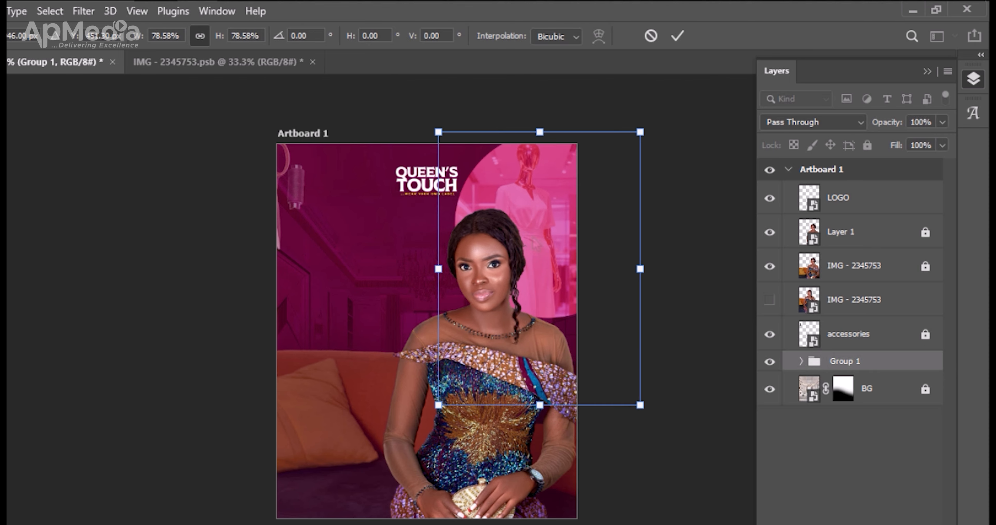
left_click_drag(553, 197, 572, 199)
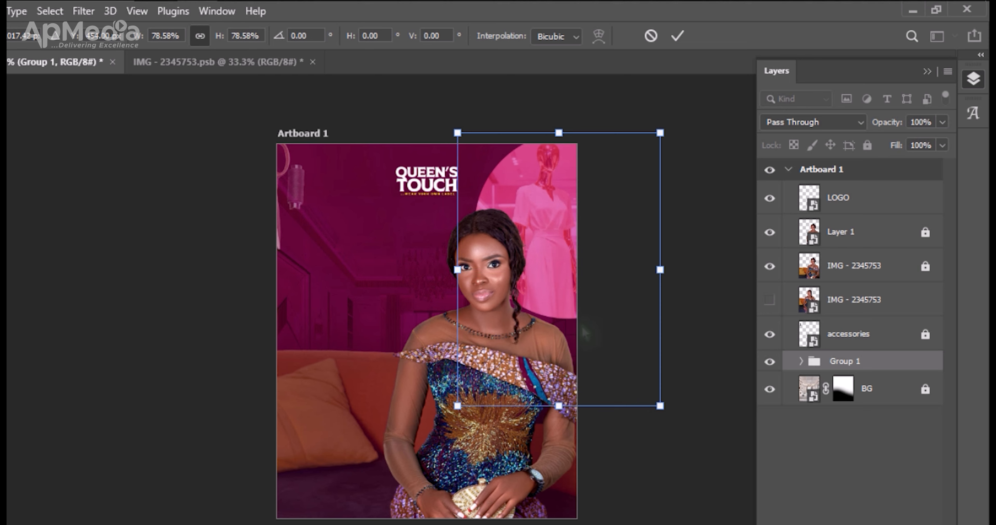
left_click_drag(661, 408, 683, 439)
left_click_drag(522, 255, 513, 256)
key("Return")
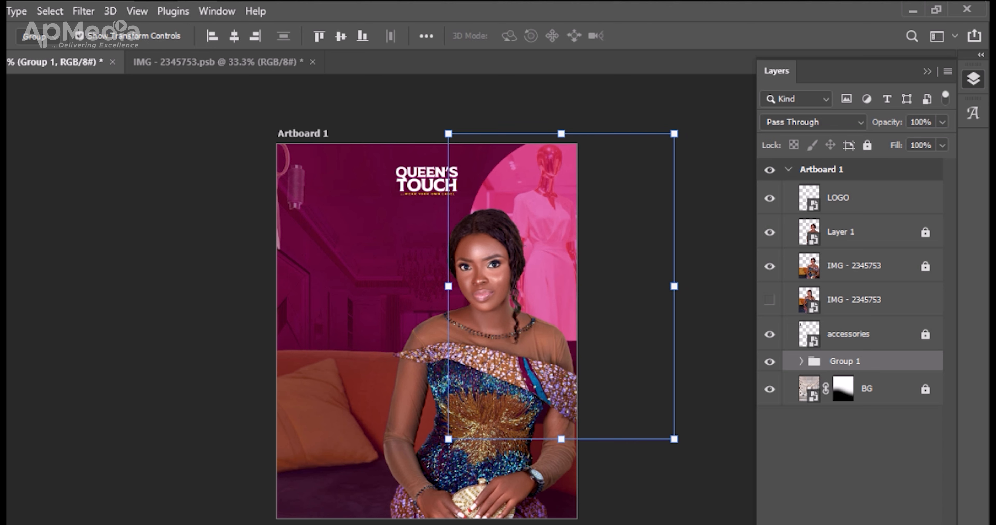
left_click(867, 145)
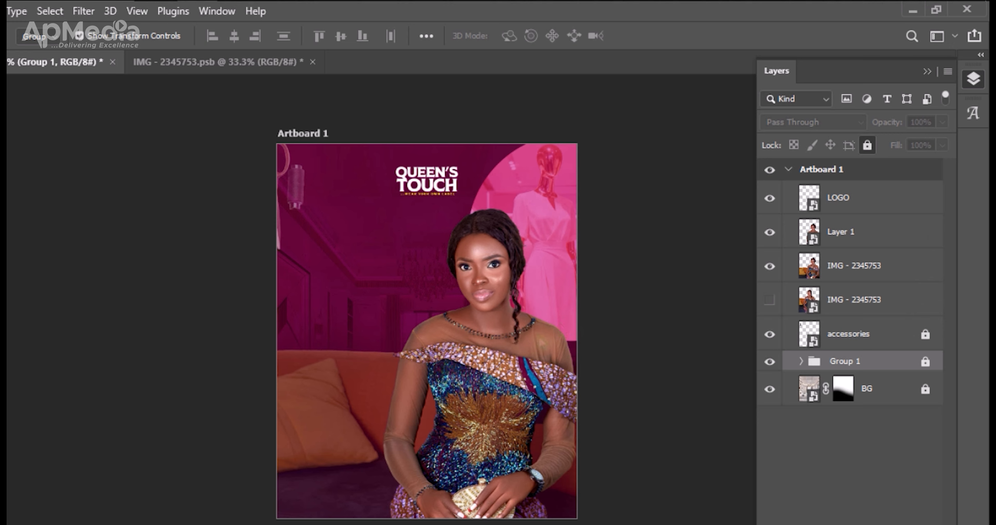
Enlarge the linked woman and sofa layers slightly, shift them right beneath the mannequin circle and lock Layer 1.
left_click(850, 232)
left_click_drag(708, 420, 732, 422)
left_click_drag(493, 435, 500, 447)
key("Return")
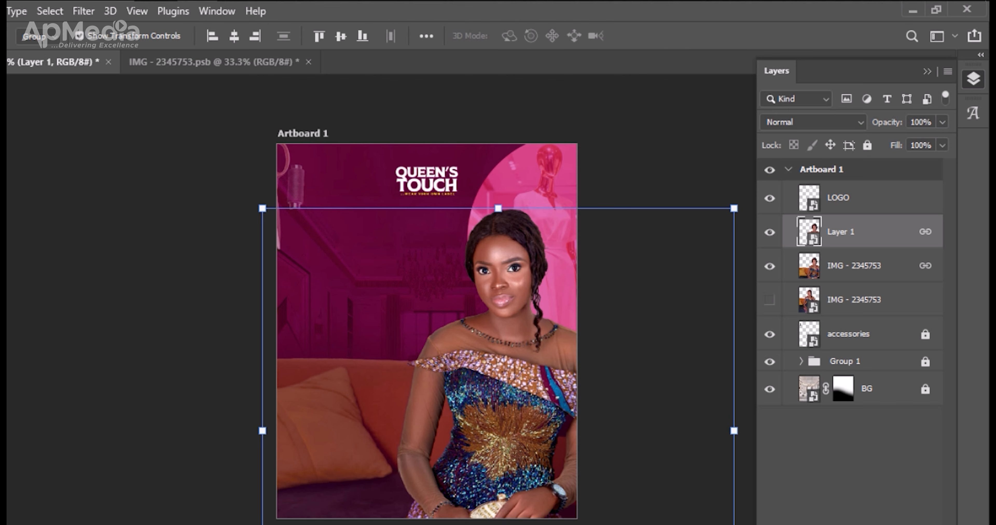
key("ctrl+slash")
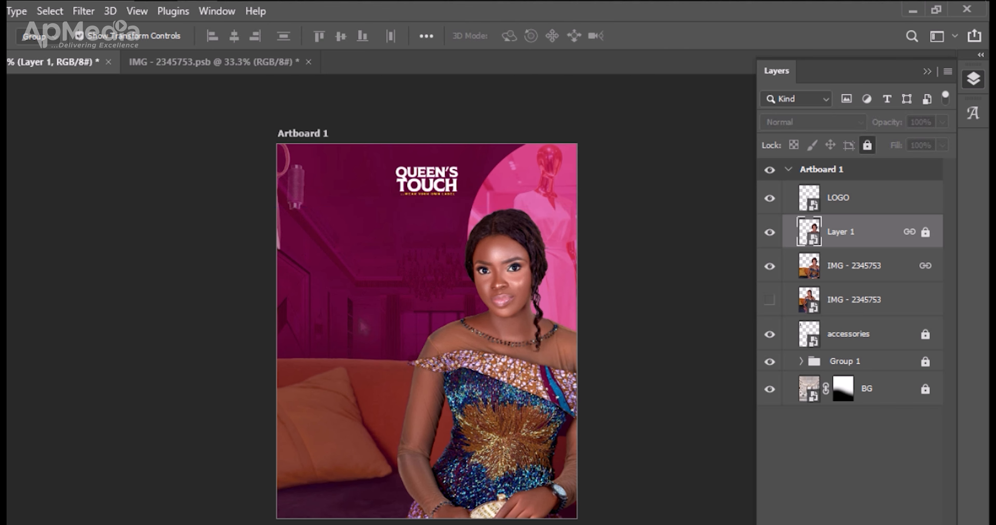
Nudge the Queen's Touch logo left and scale it to about 159.55% (229 × 104 px).
left_click(445, 176)
key("Left")
key("Left")
key("Left")
key("Left")
key("Left")
key("Left")
key("Left")
key("Left")
key("Left")
key("Left")
key("Left")
key("Left")
key("Left")
key("Left")
key("Left")
key("Left")
key("Left")
key("Left")
key("Left")
key("Left")
key("Left")
key("Left")
key("Left")
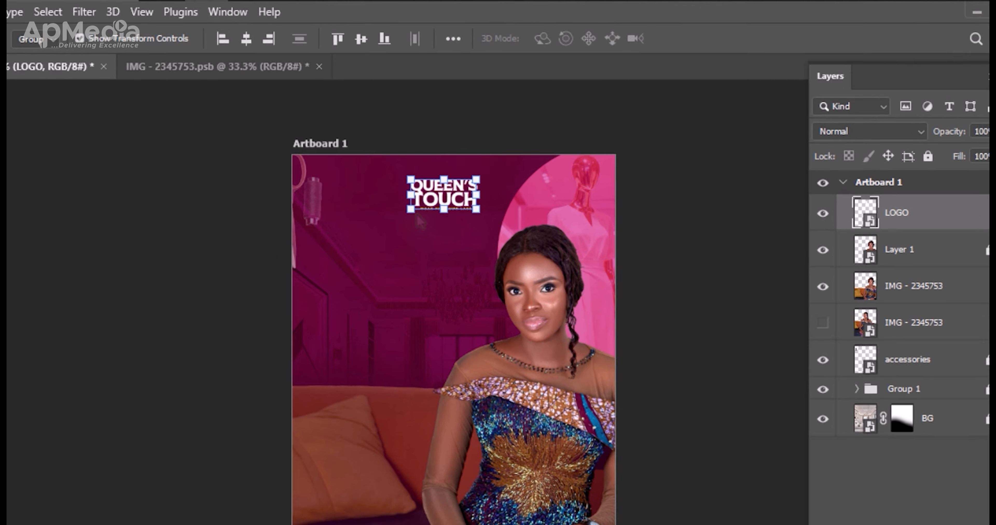
key("ctrl+t")
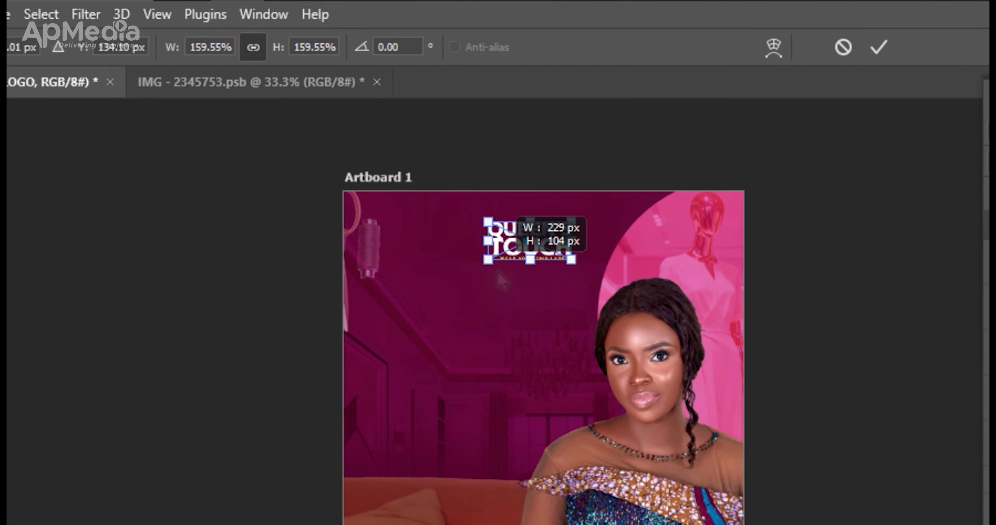
key("Return")
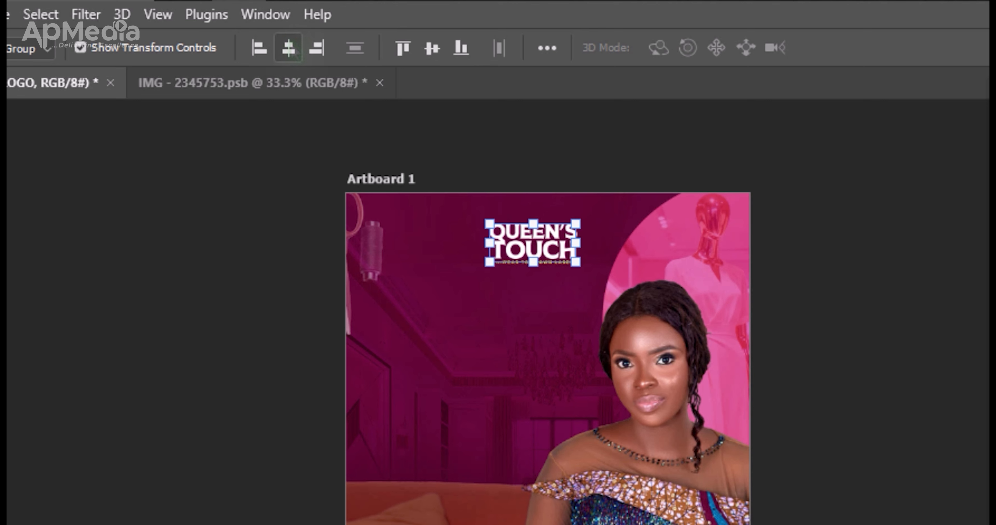
Center the logo horizontally on the artboard again, and nudge it slightly left and up.
left_click(288, 48)
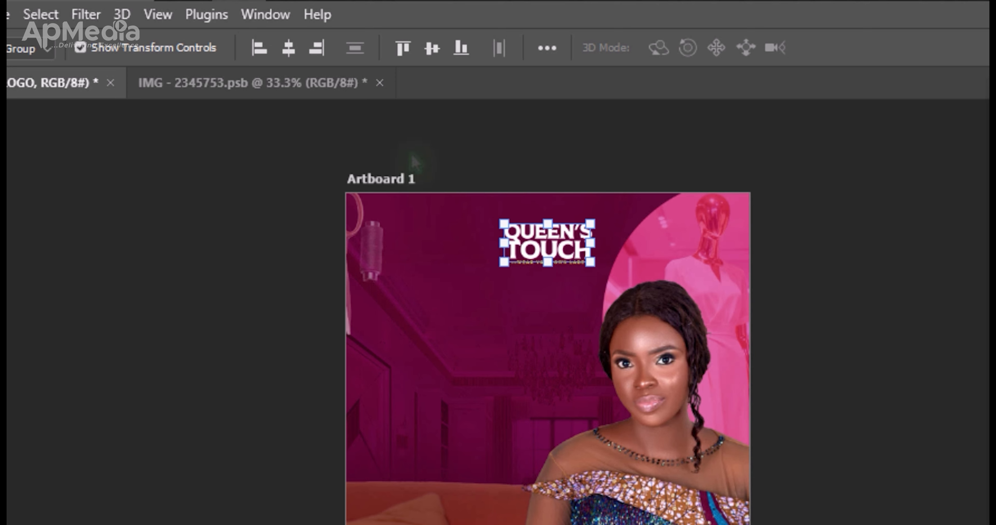
key("shift+Left")
key("shift+Left")
key("shift+Left")
key("shift+Left")
key("shift+Left")
key("shift+Left")
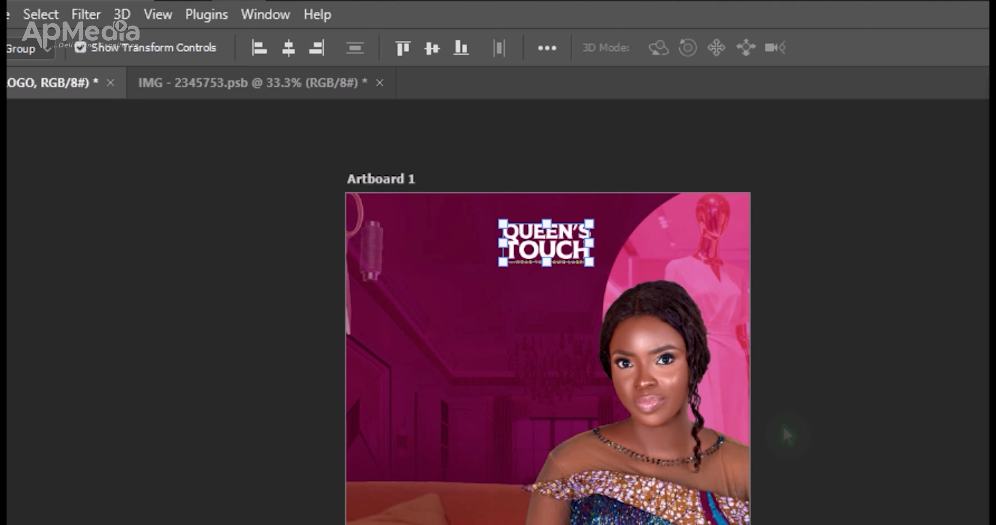
key("shift+Left")
key("shift+Left")
key("shift+Left")
key("shift+Left")
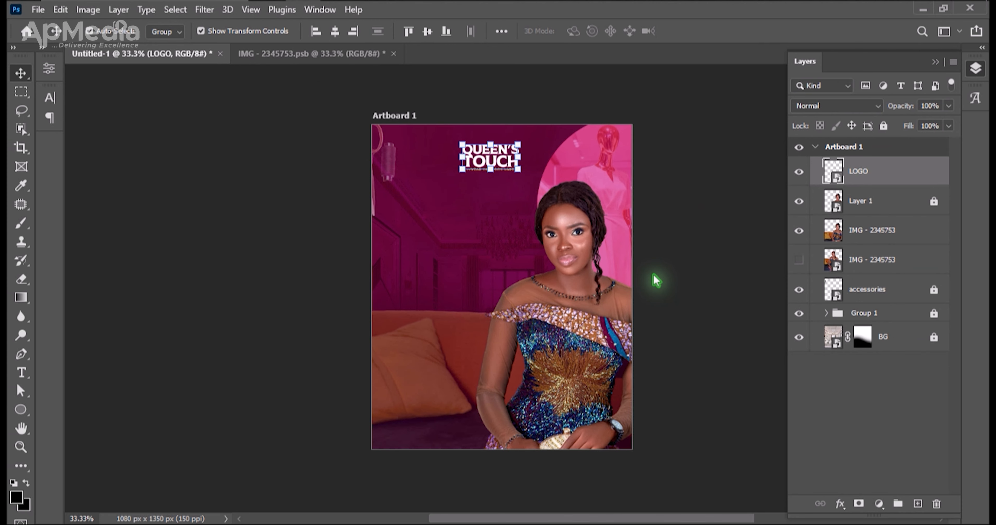
key("Up")
key("Up")
key("Up")
key("Up")
key("Up")
key("Up")
key("Left")
key("Left")
key("Left")
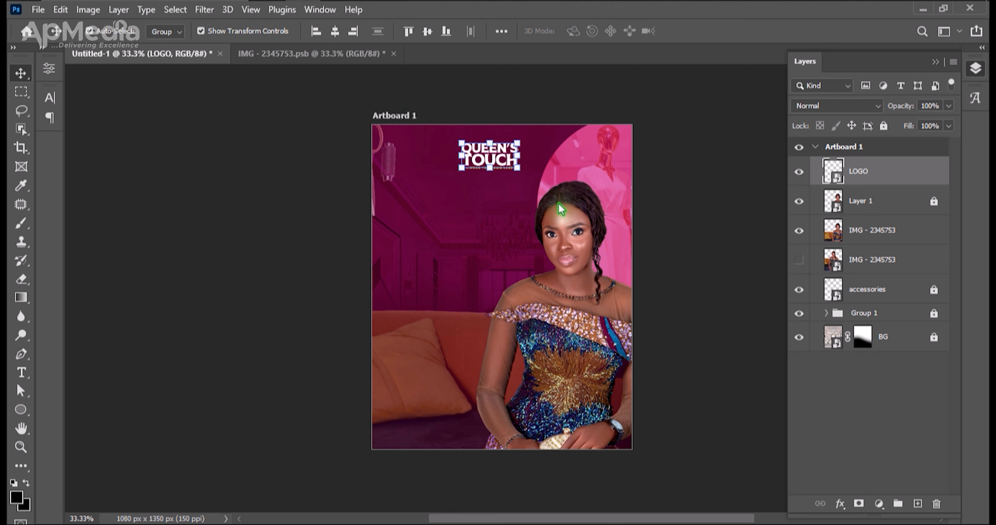
Close the IMG - 2345753.psb document without saving its changes and select the visible sofa layer in the flyer.
left_click(330, 60)
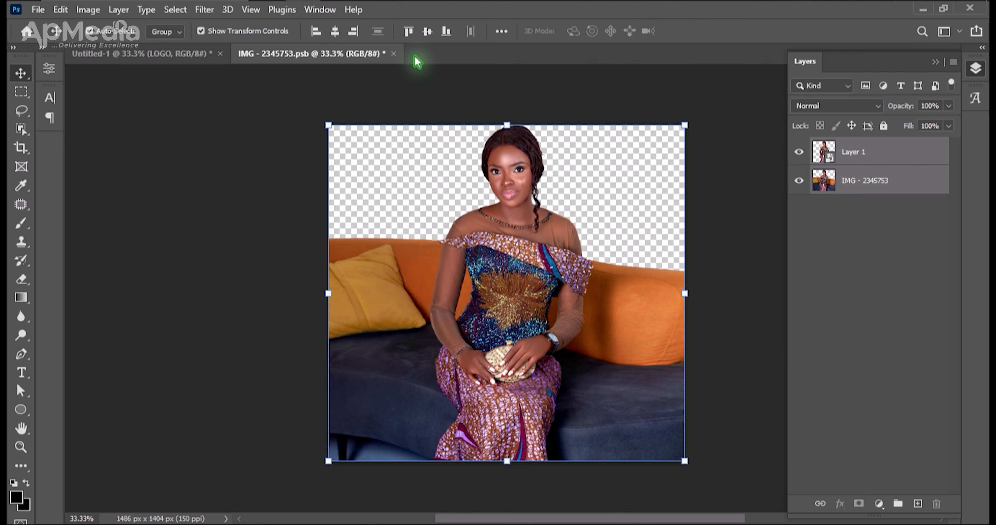
left_click(393, 54)
left_click(488, 215)
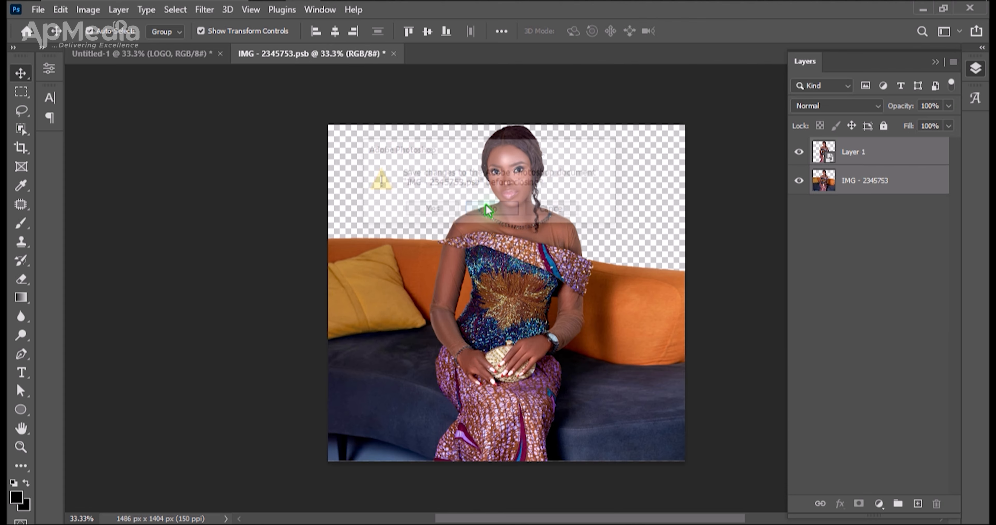
left_click(525, 307)
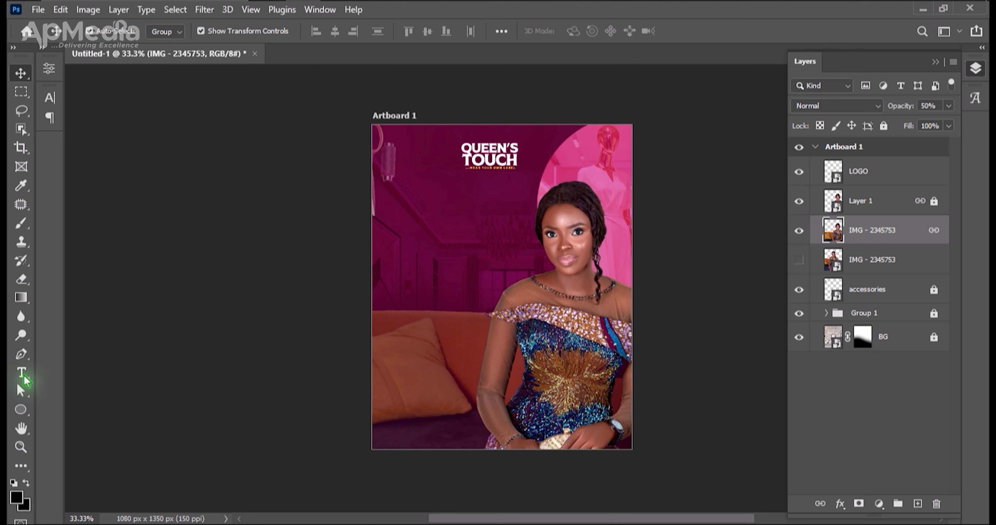
Activate the Horizontal Type tool and set its text color to white (ffffff).
left_click(21, 373)
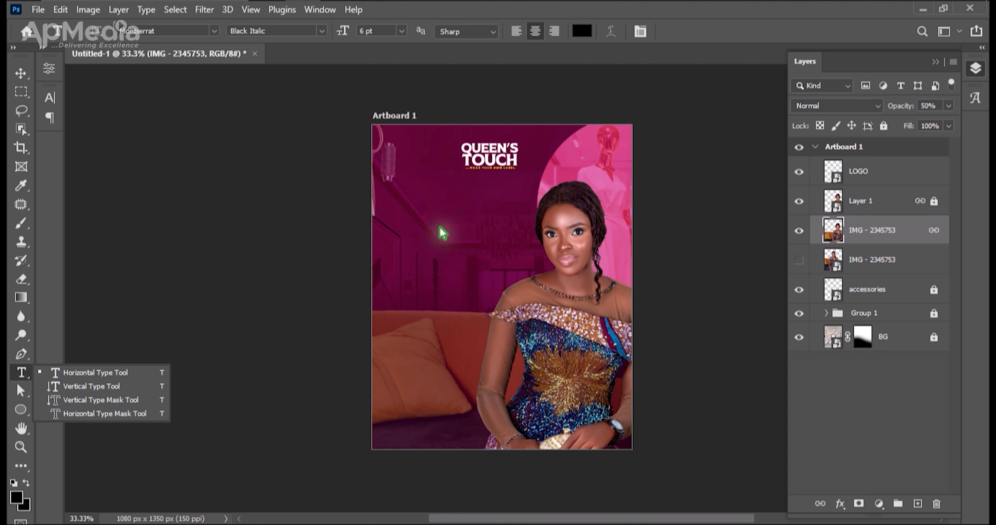
left_click(582, 32)
left_click(577, 234)
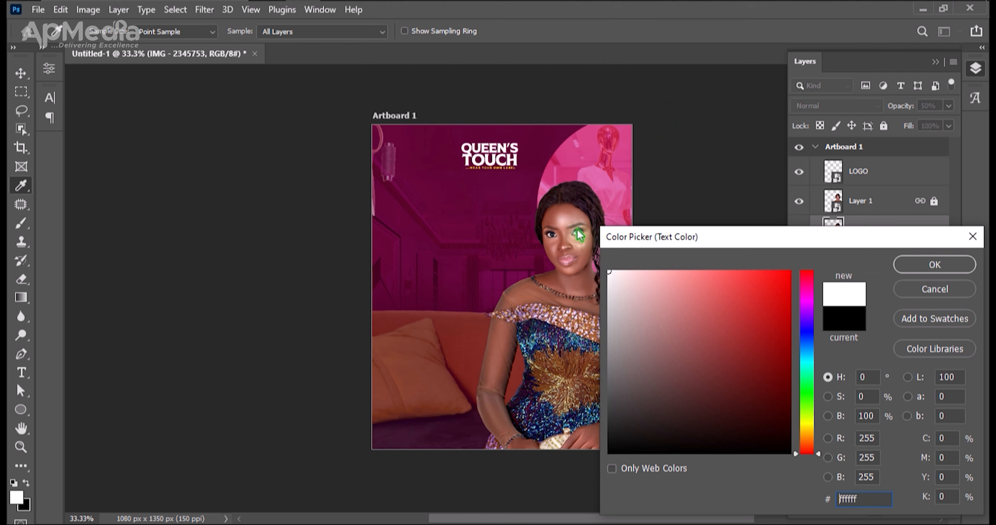
key("Return")
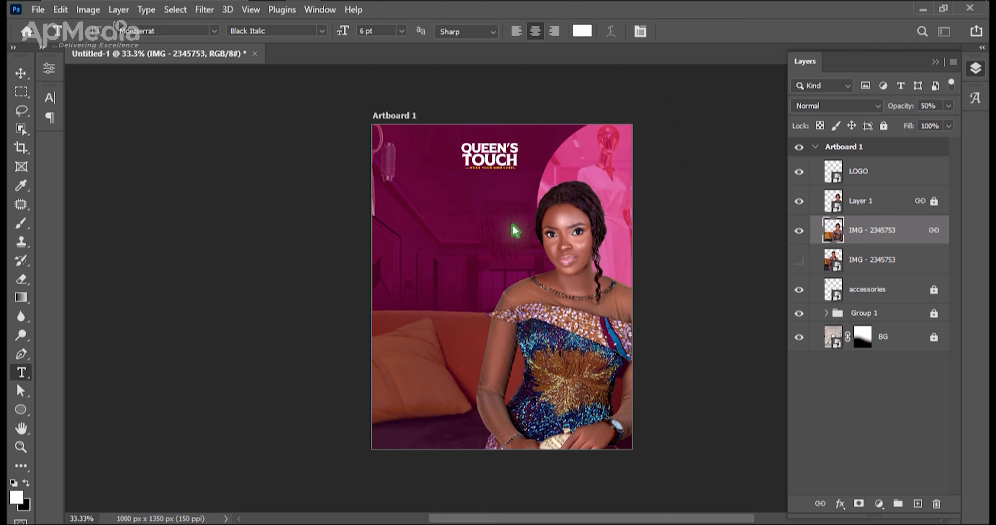
Add a "ONE MONTH" text line at 16 pt in the empty maroon area below and left of the logo.
left_click(432, 217)
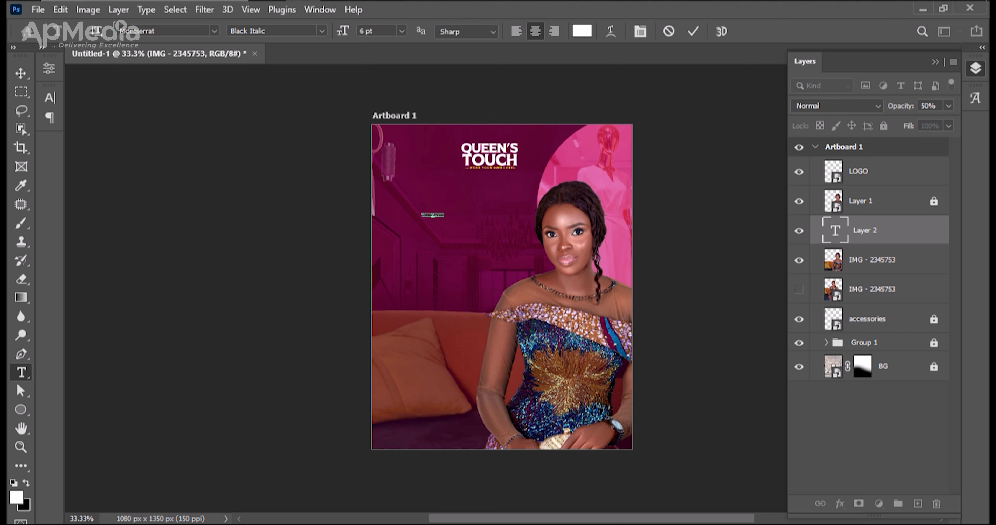
left_click(55, 109)
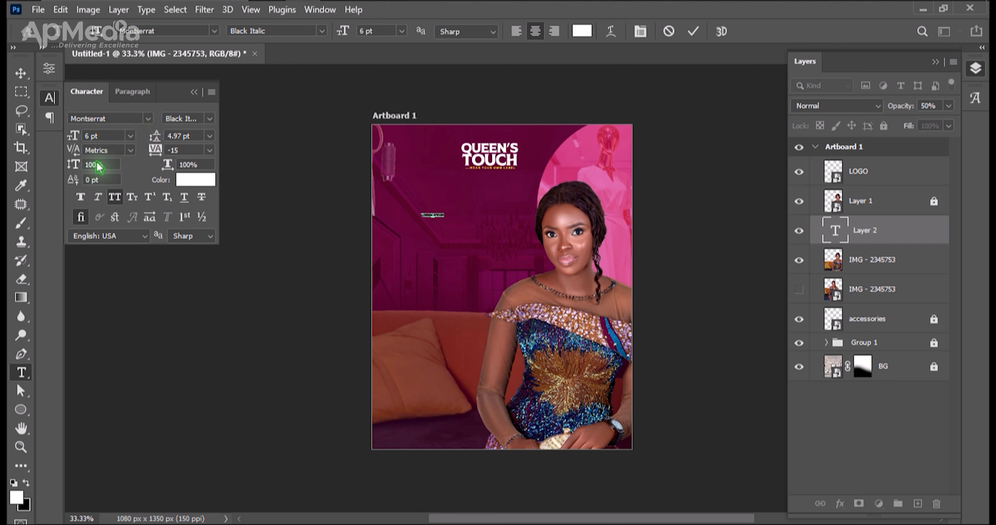
left_click_drag(73, 140, 81, 146)
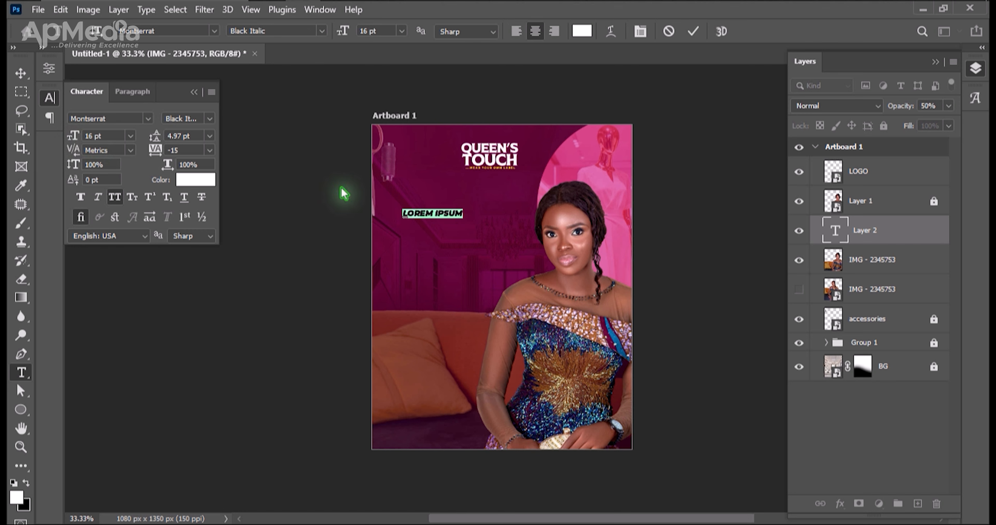
left_click(434, 214)
key("ctrl+a")
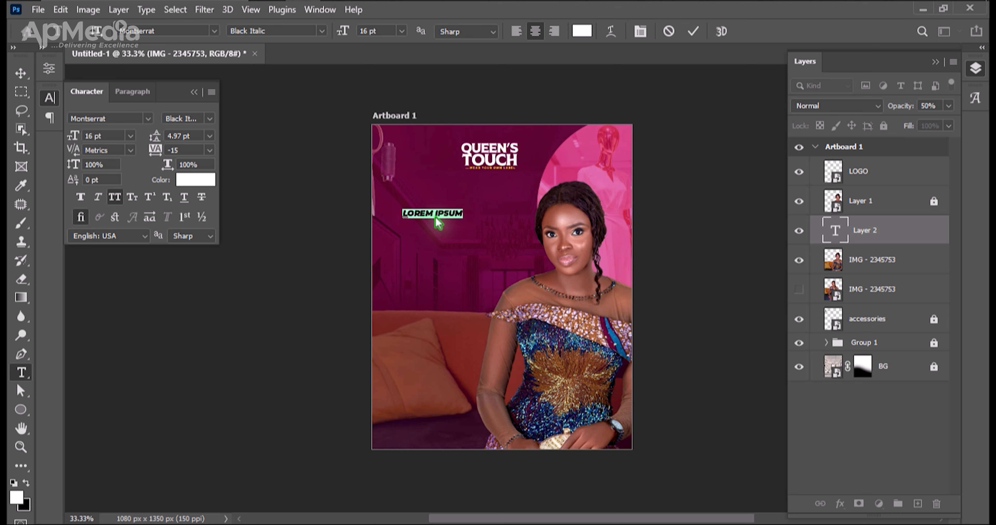
key("ctrl+h")
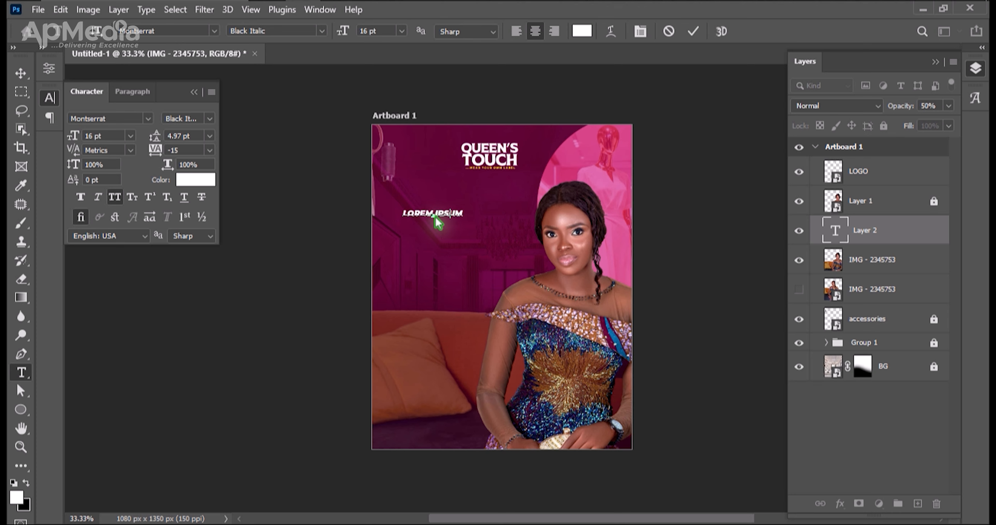
type("one month")
key("ctrl+Return")
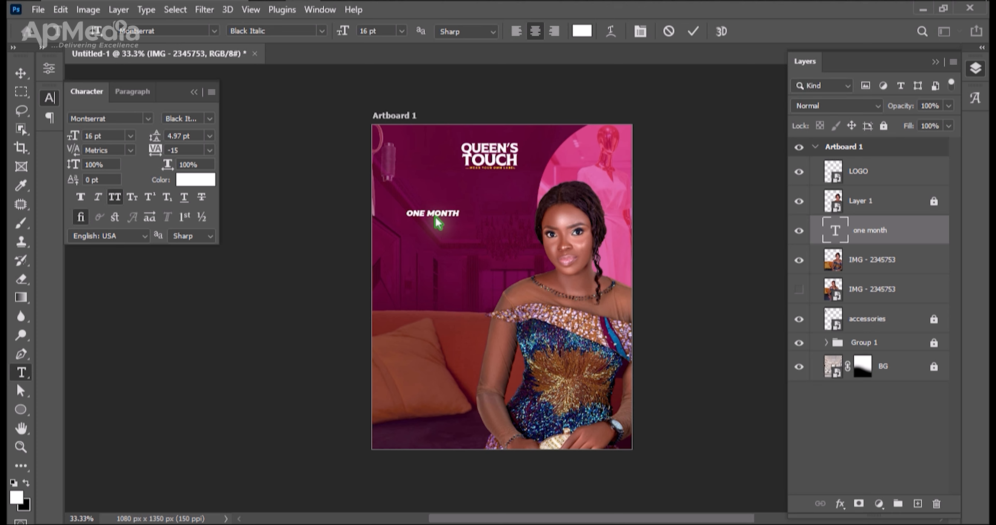
Duplicate the ONE MONTH text, place the copy directly below it and change its wording to "20%".
key("v")
key("ctrl+plus")
key("ctrl+plus")
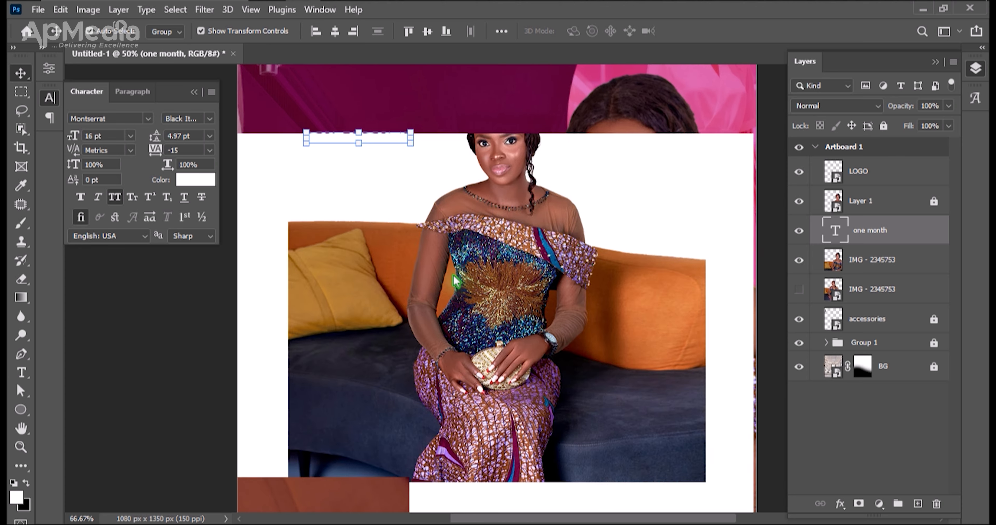
key("space")
left_click_drag(422, 267, 432, 383)
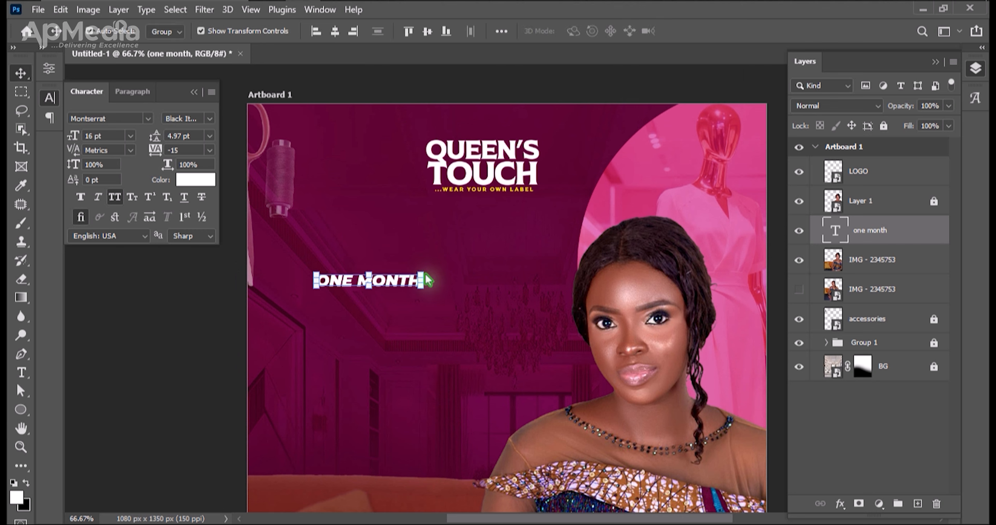
key("ctrl+j")
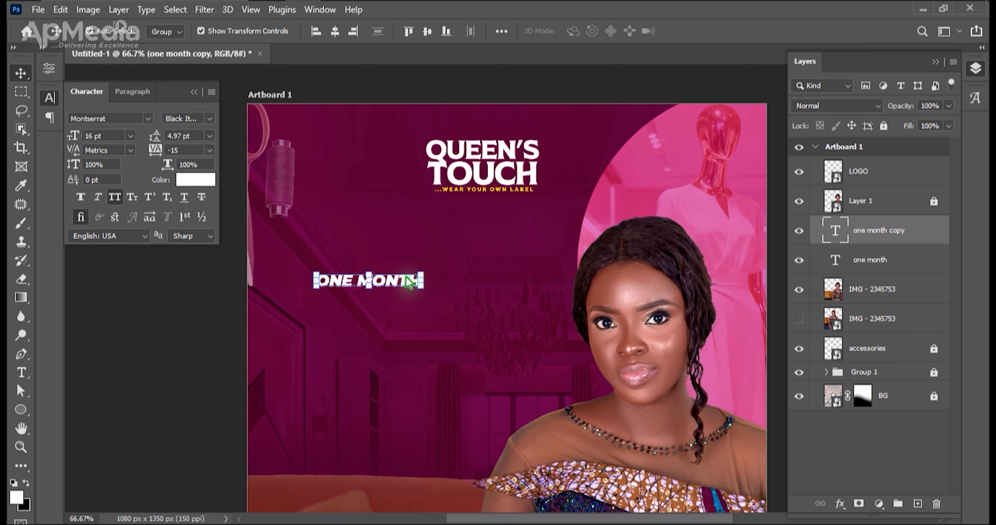
left_click_drag(390, 285, 391, 305)
double_click(391, 305)
key("ctrl+a")
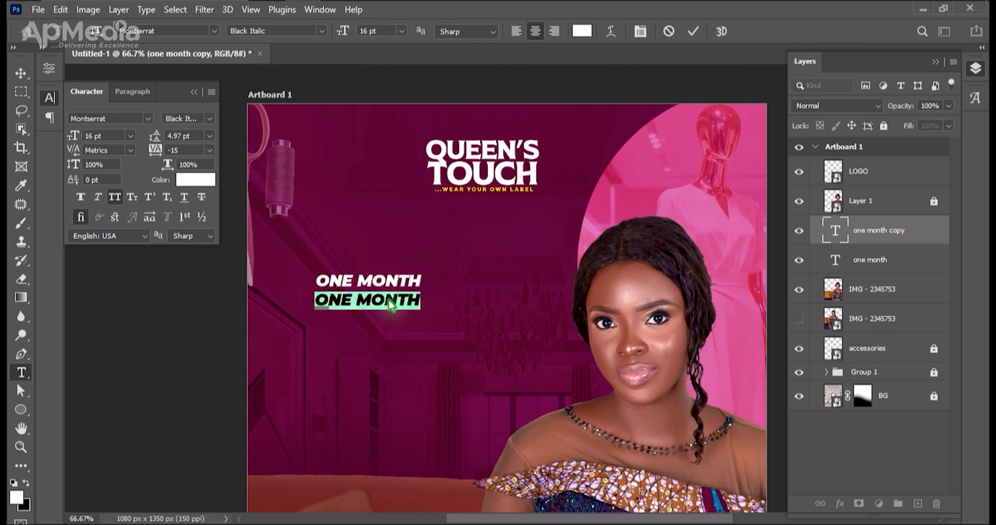
type("20")
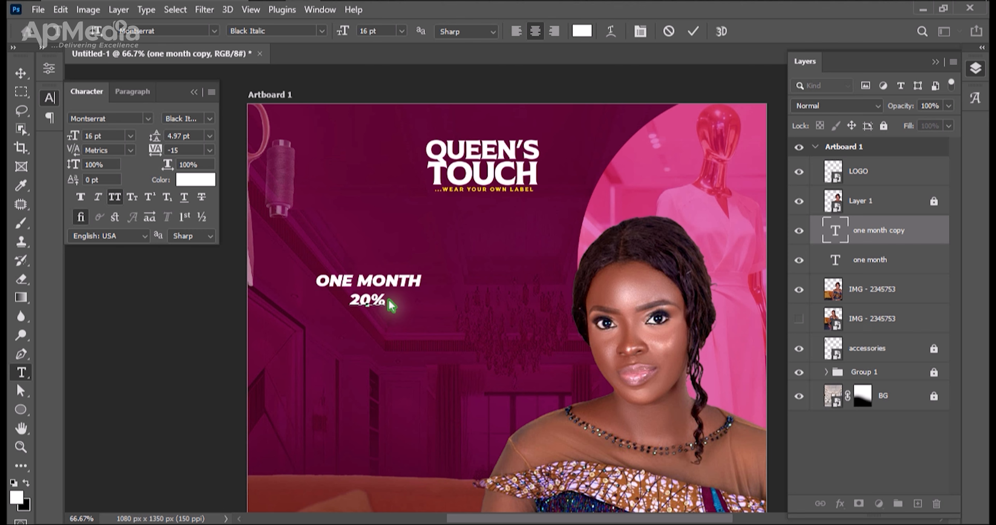
key("ctrl+Return")
key("v")
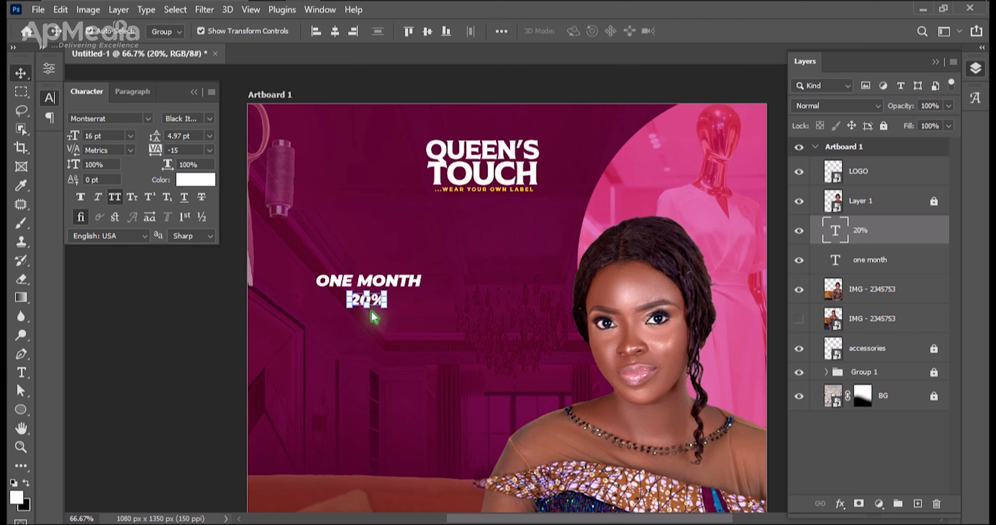
Scale the 20% text to about 48.52 pt to match the width of ONE MONTH, directly beneath that line.
mouse_move(369, 309)
left_mouse_down()
mouse_move(372, 353)
mouse_move(355, 305)
left_mouse_up()
key("Return")
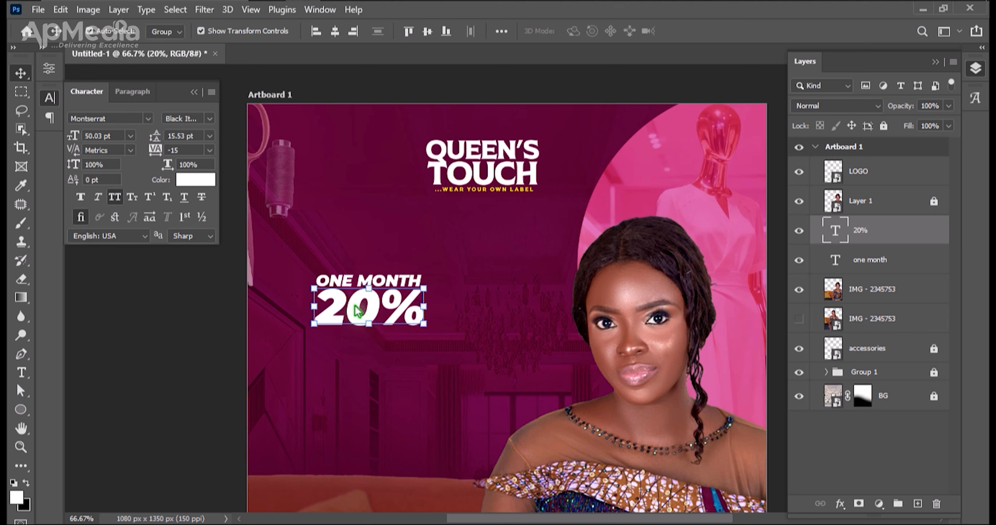
left_click_drag(426, 307, 422, 306)
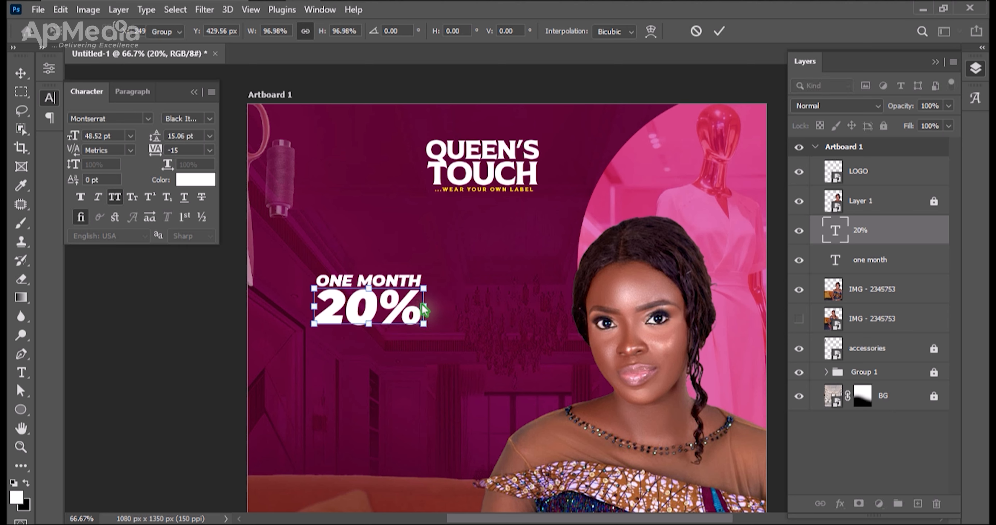
key("Return")
Lock the visible IMG - 2345753 sofa layer.
left_click_drag(355, 243, 370, 341)
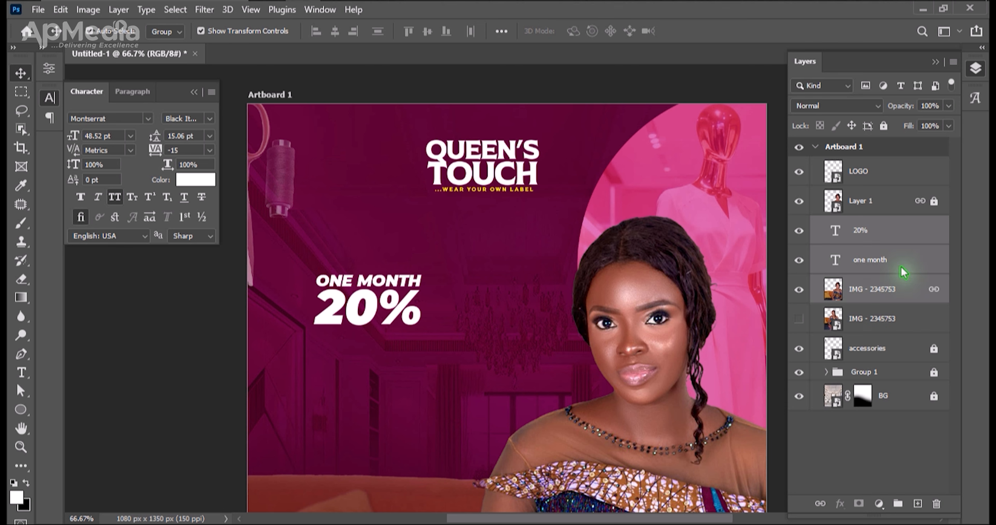
left_click(877, 295)
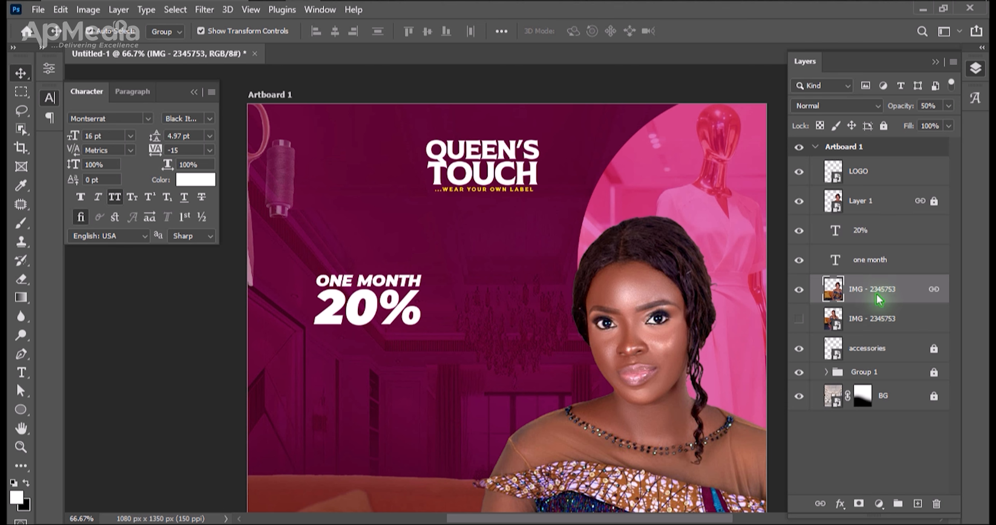
key("ctrl+slash")
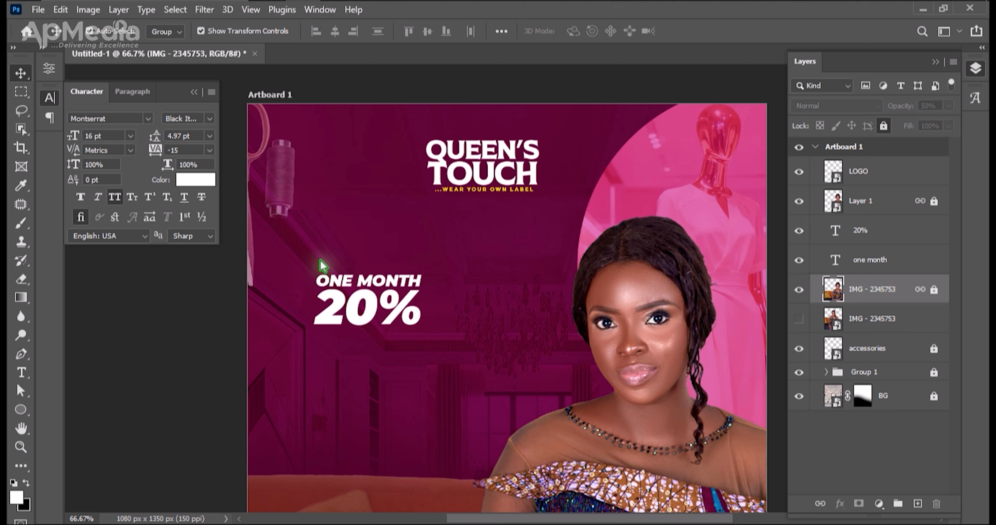
Scale the ONE MONTH and 20% texts together to about 199.77% and set their tracking to -50.
left_click_drag(295, 264, 418, 330)
left_click_drag(491, 372, 528, 385)
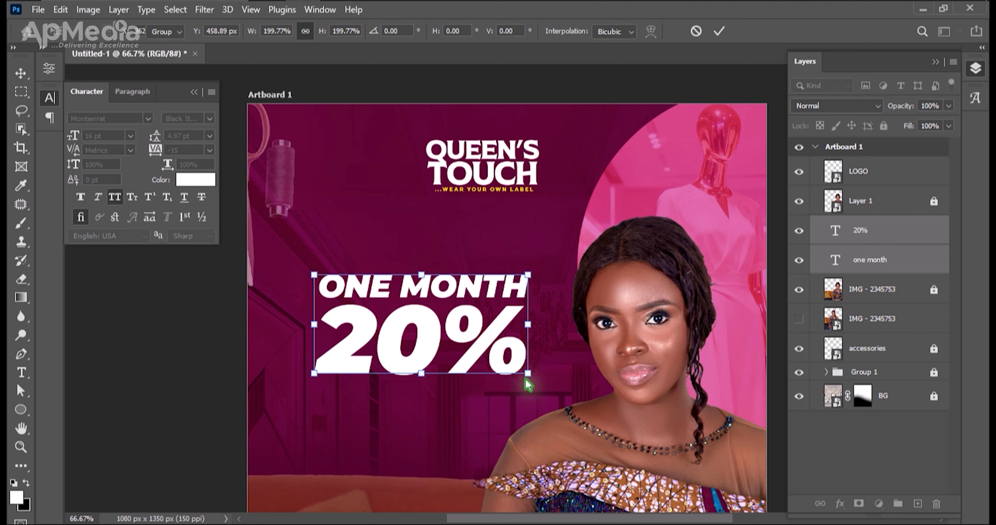
key("Return")
left_click(209, 151)
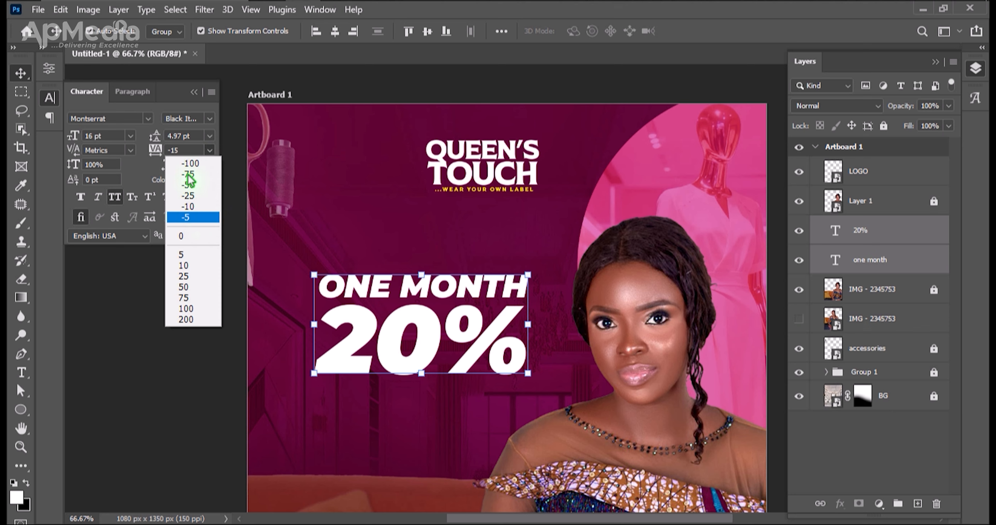
left_click(188, 196)
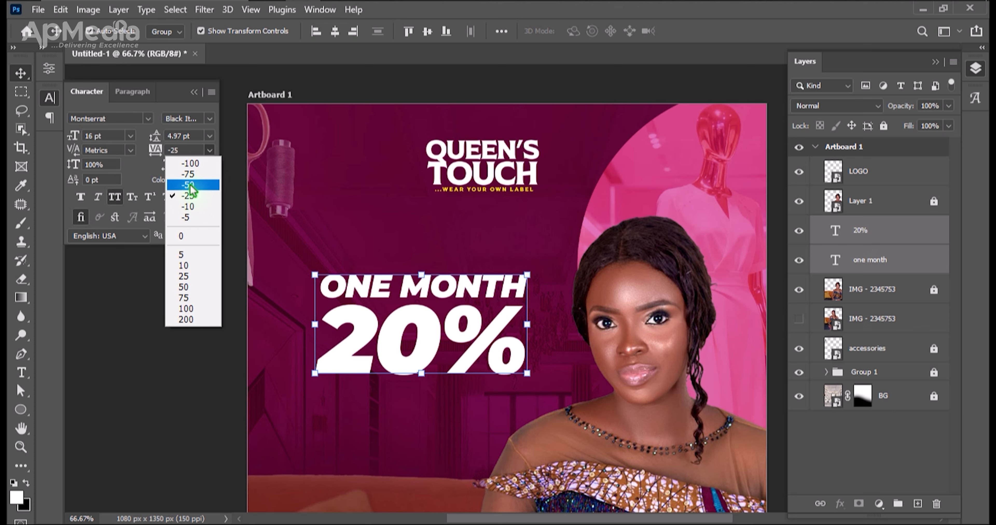
left_click(190, 186)
Nudge the ONE MONTH line slightly down, closer to the 20% text.
left_click_drag(390, 231, 396, 277)
key("Down")
key("Down")
key("Down")
key("Down")
key("Down")
key("Down")
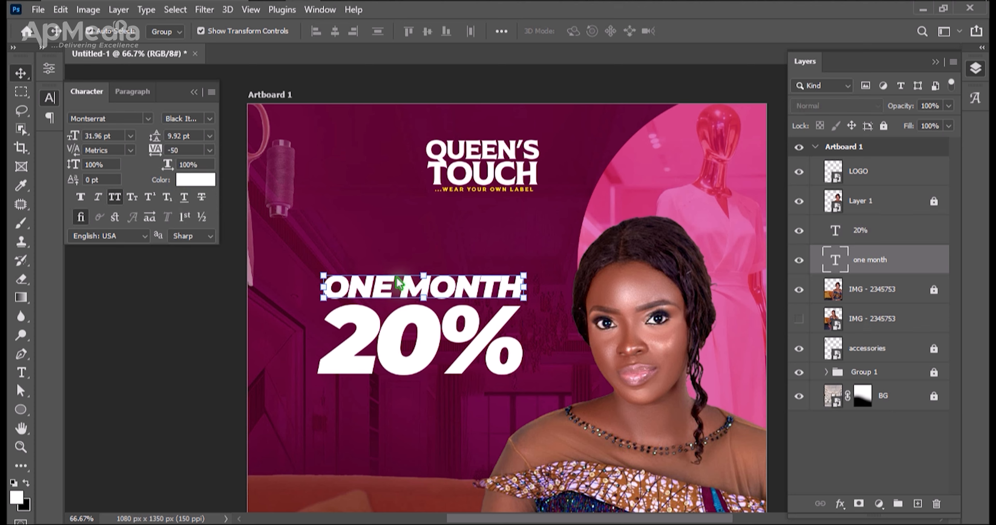
Duplicate the ONE MONTH line below the 20% text and change the copy's wording to "discount".
left_click(398, 284, "alt")
left_click_drag(458, 294, 446, 413)
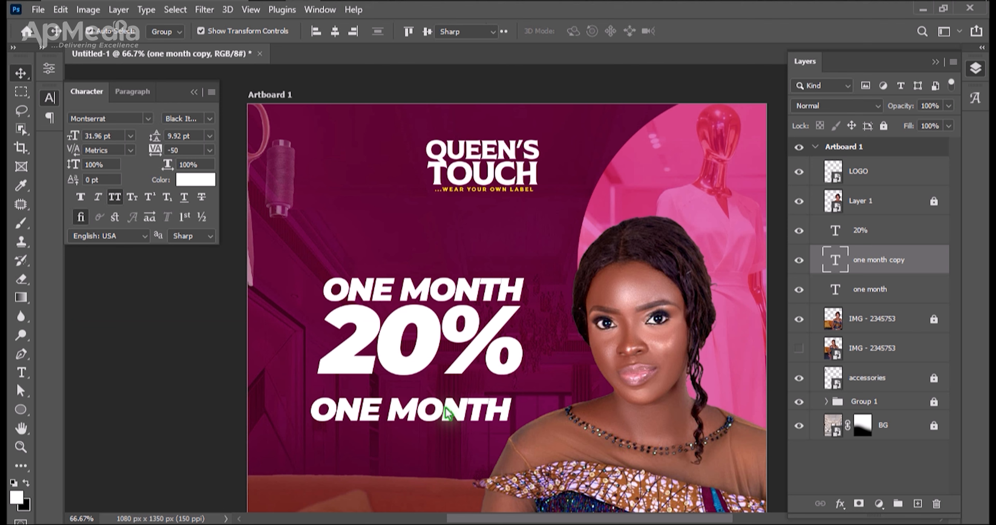
double_click(446, 412)
left_click(447, 412)
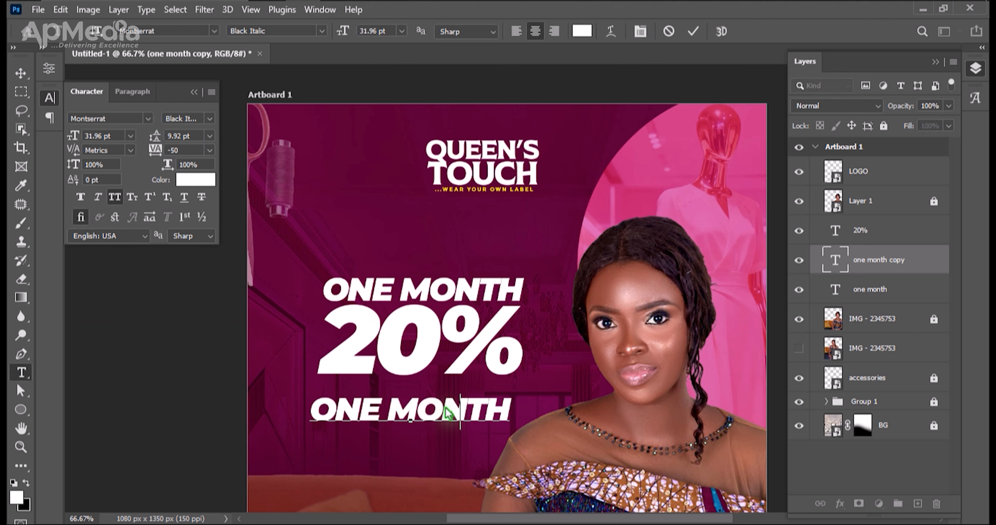
key("ctrl+a")
type("discount")
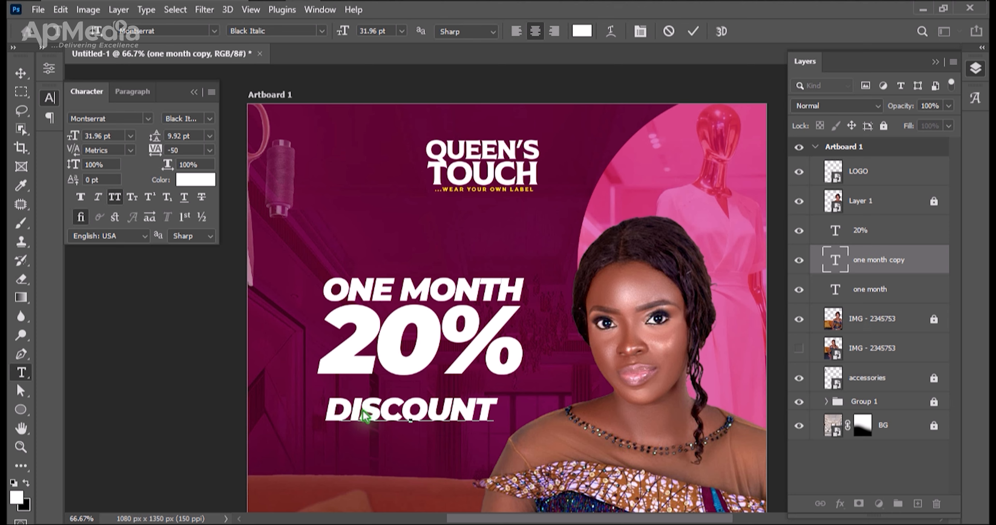
key("ctrl+Return")
key("v")
Move the DISCOUNT line directly beneath 20% and scale it to about 38.17 pt to match the headline's width.
left_click_drag(366, 408, 354, 384)
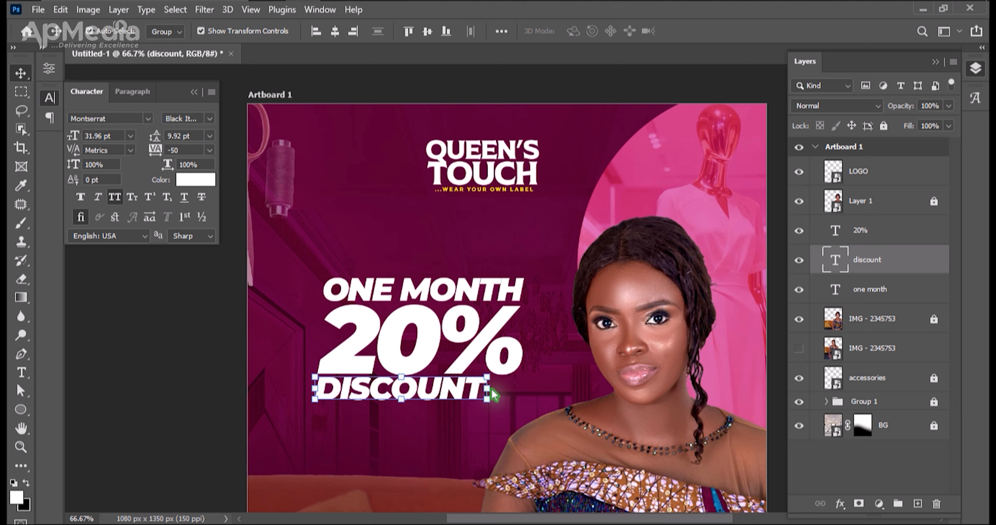
left_click_drag(498, 397, 532, 399)
key("Return")
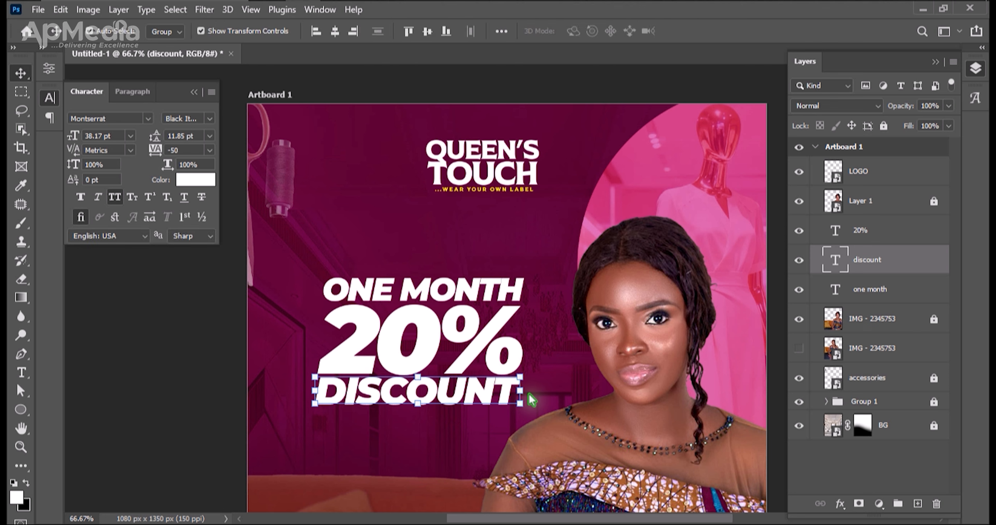
Duplicate the DISCOUNT line just below itself and change the copy's wording to "on all sewing".
key("ctrl+j")
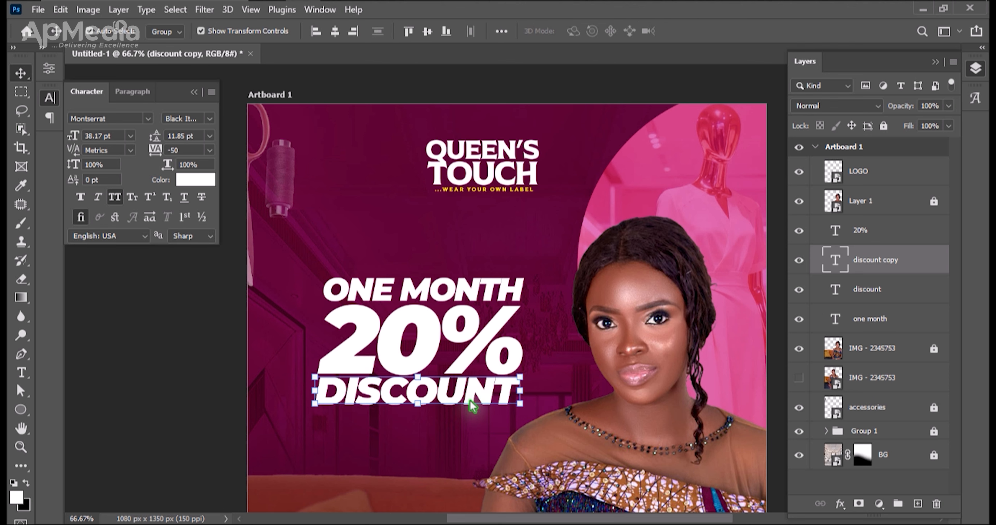
left_click_drag(468, 392, 458, 436)
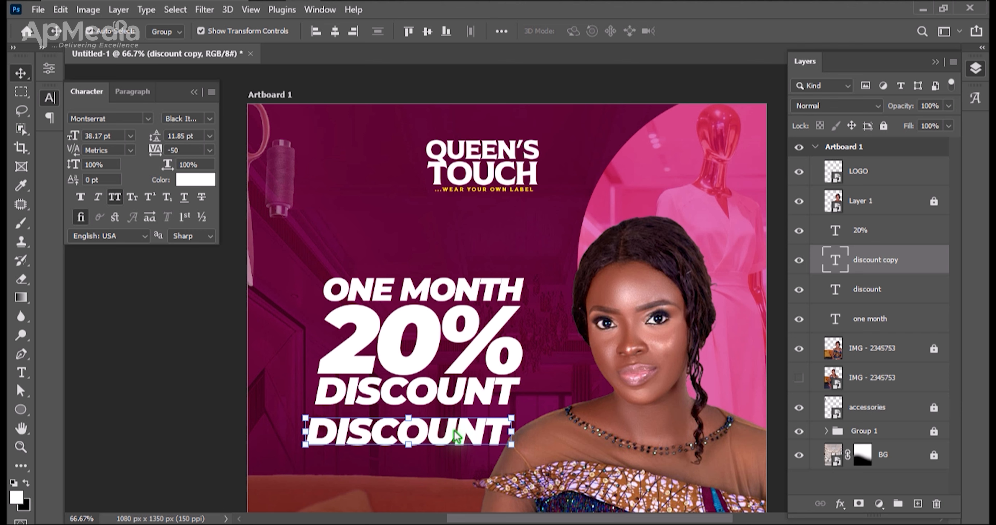
double_click(457, 436)
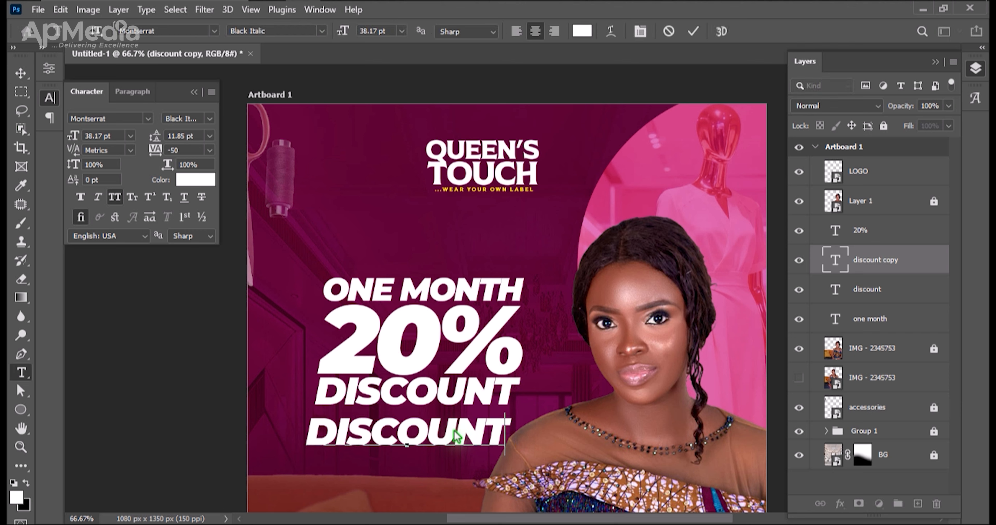
type("on all sewing")
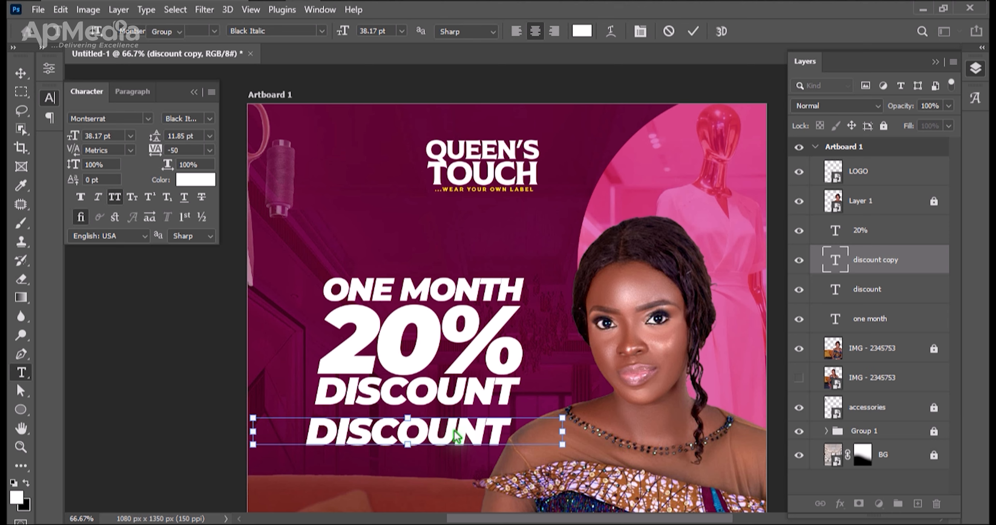
key("ctrl+Return")
key("v")
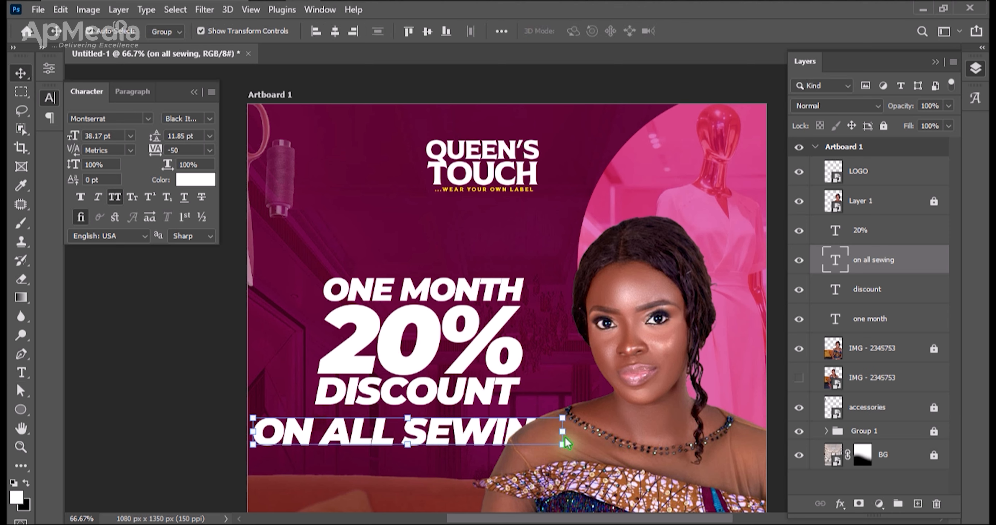
Set the ON ALL SEWING line in ExtraBold Italic at about 23.47 pt and place it directly beneath DISCOUNT.
left_click_drag(569, 433, 445, 433)
key("Return")
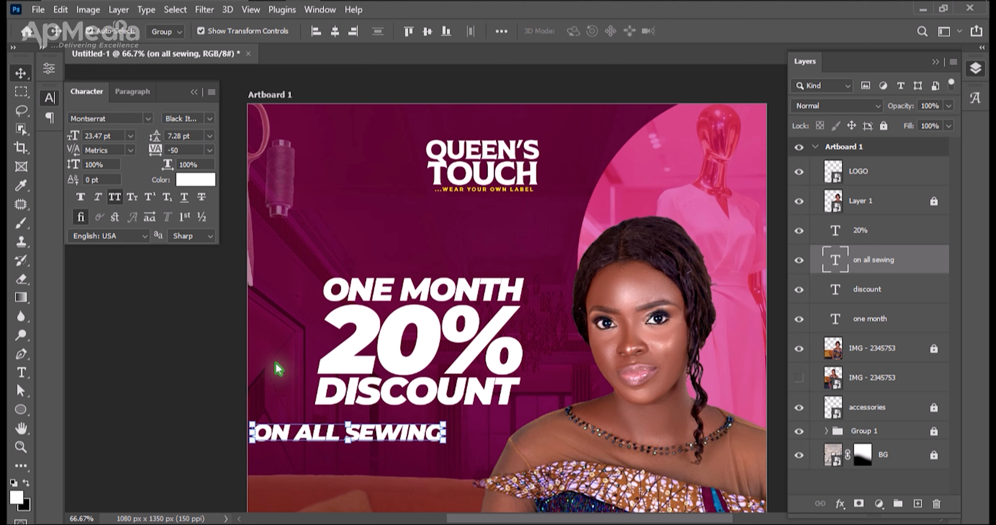
left_click(207, 118)
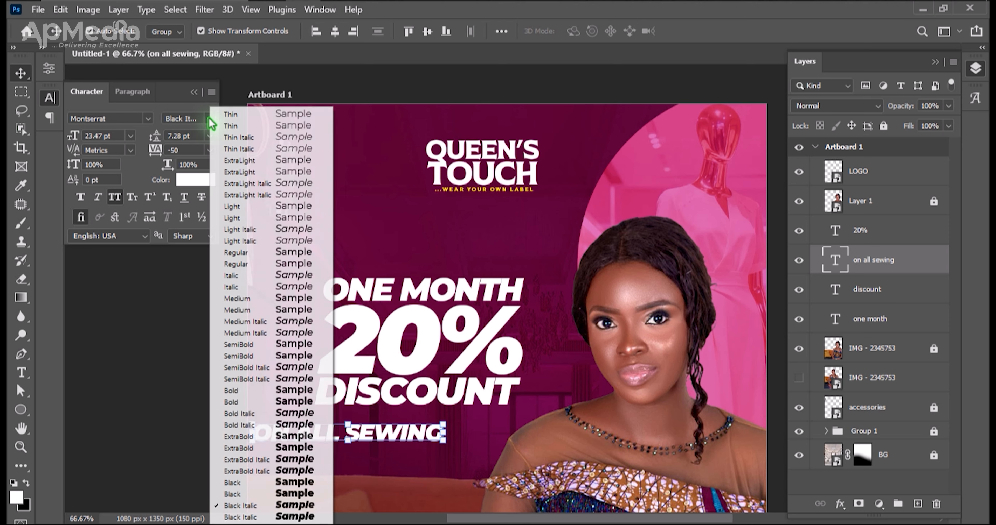
left_click(321, 473)
left_click(373, 437)
left_click_drag(383, 438, 443, 423)
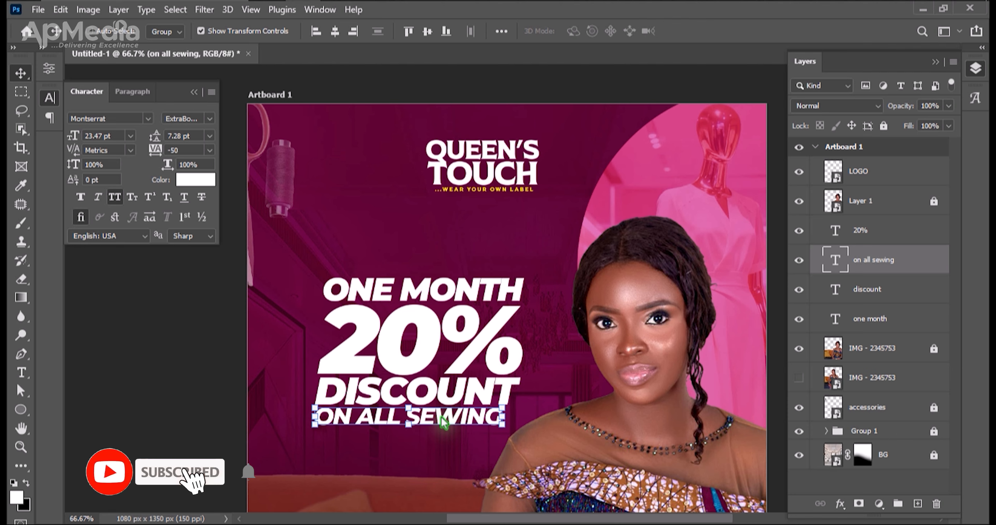
Center the four headline text lines horizontally on each other, and align them along their right edges.
key("ctrl+minus")
left_click_drag(402, 250, 418, 299)
left_click_drag(441, 374, 510, 398)
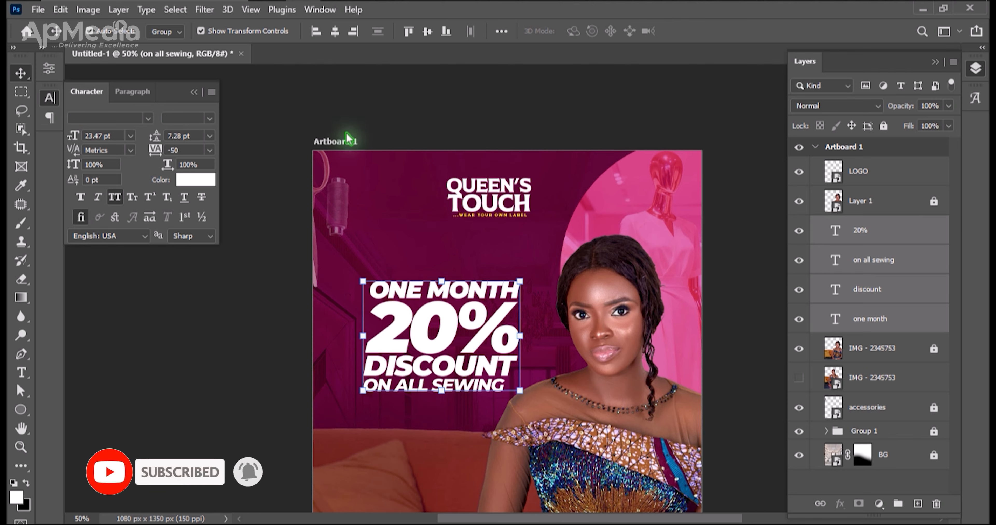
left_click(335, 32)
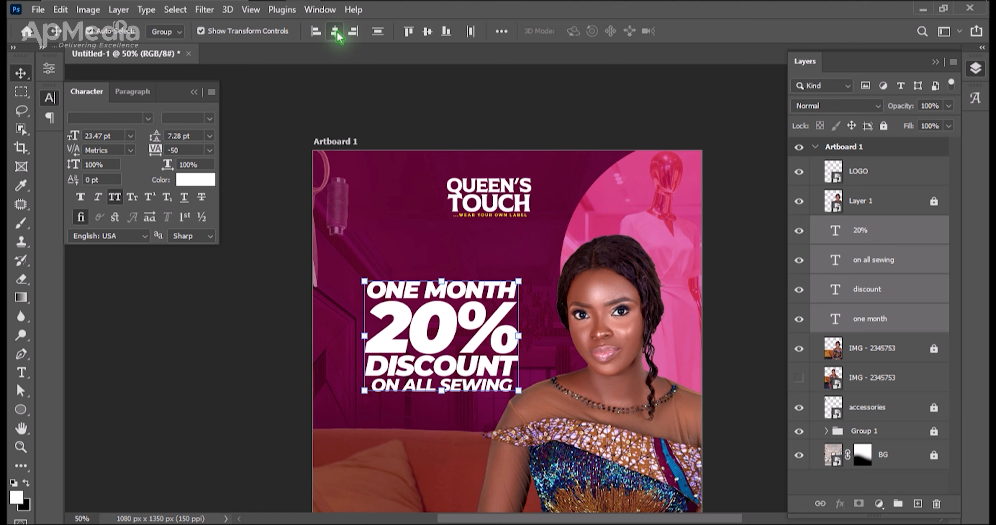
left_click(355, 33)
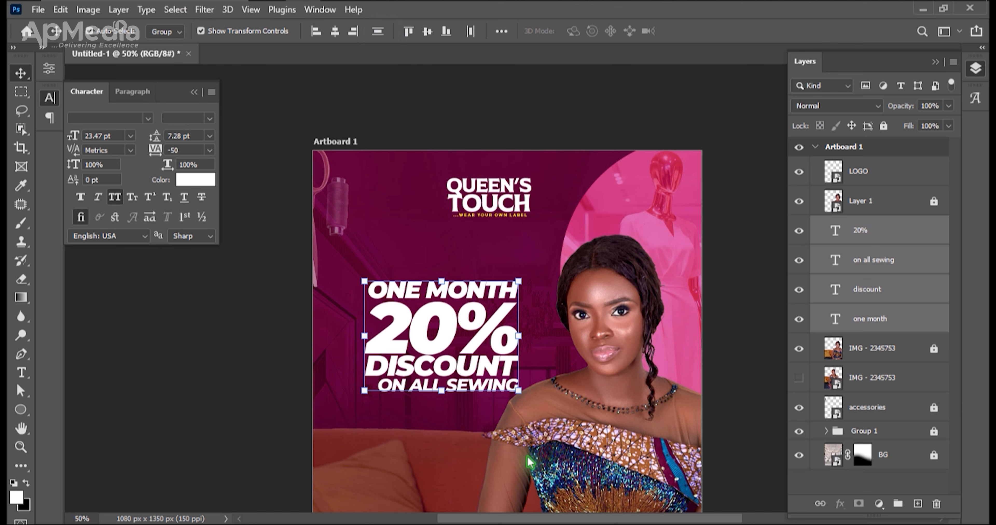
left_click(536, 429)
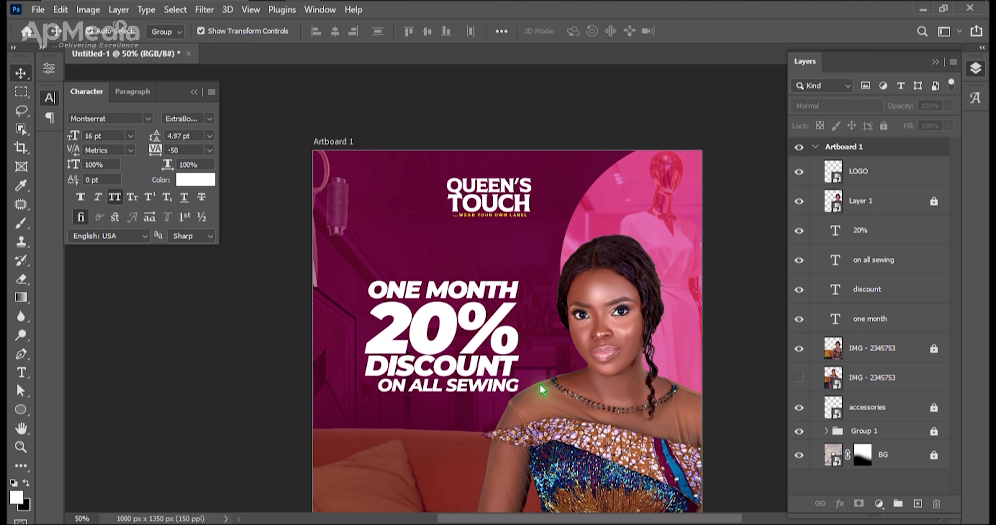
Nudge the ON ALL SEWING line left until its left edge lines up with DISCOUNT.
left_click(517, 386)
key("Left")
key("Left")
key("Left")
key("Left")
key("Left")
key("Left")
key("Left")
key("Left")
key("Left")
key("Left")
key("Left")
key("Left")
key("Left")
key("Left")
key("Left")
key("Left")
key("Left")
key("Left")
key("Left")
key("Left")
key("Left")
key("Left")
key("Left")
key("Left")
key("Left")
key("Left")
key("Left")
key("Left")
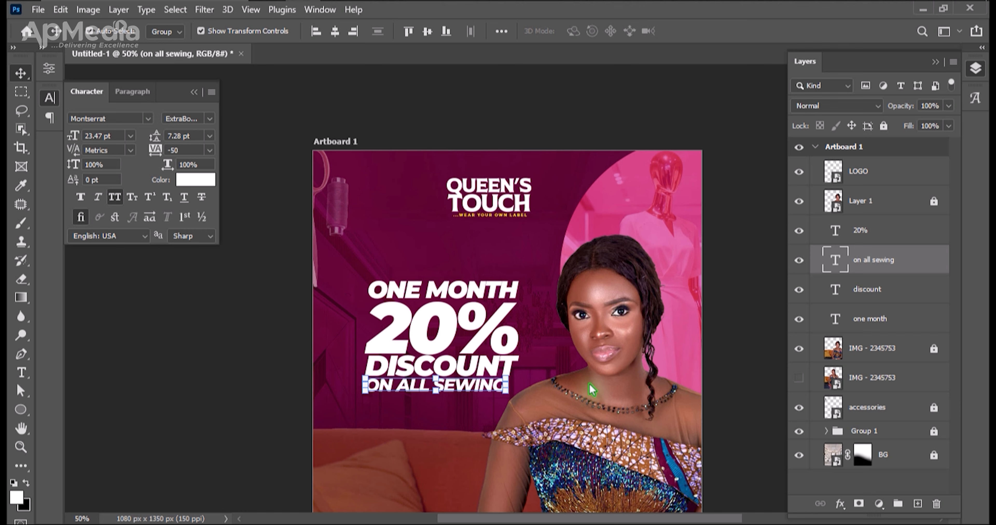
left_click(592, 390)
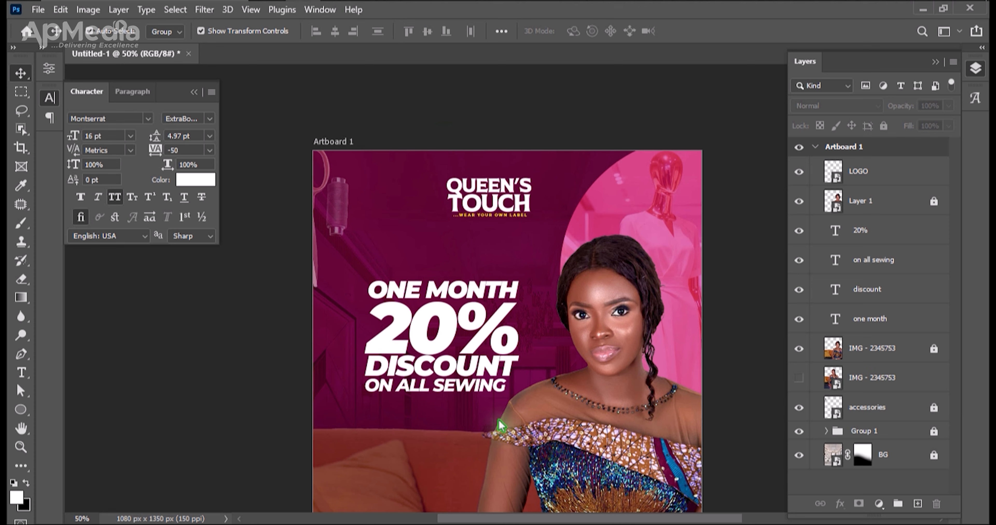
left_click_drag(466, 403, 460, 240)
left_click_drag(580, 408, 464, 315)
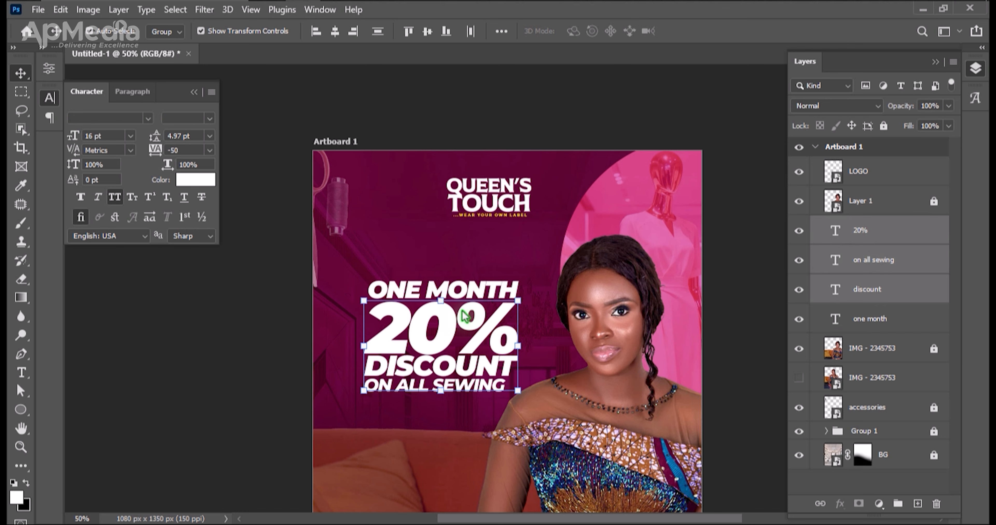
left_click(409, 236)
Add the text "20th june - 20th july 2026" on two lines over the sofa below the headline.
key("ctrl+minus")
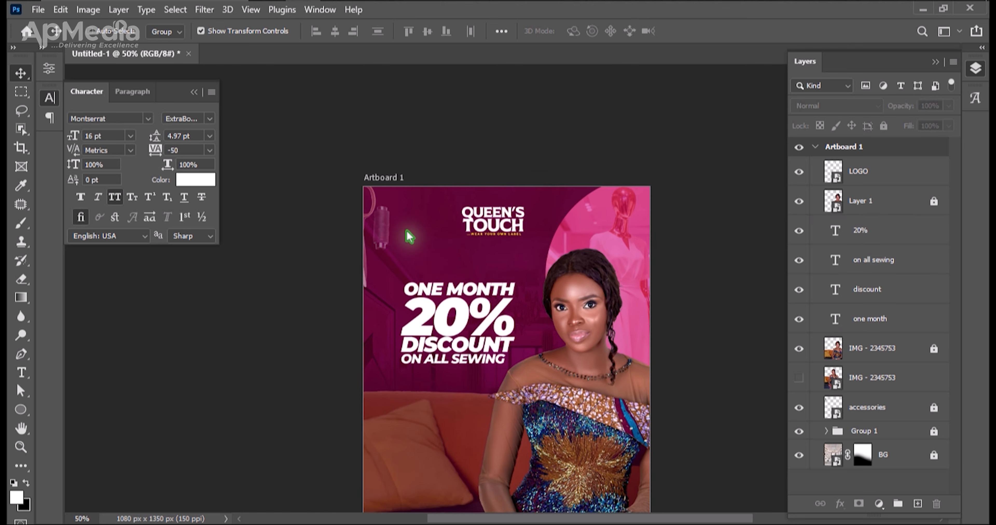
key("h")
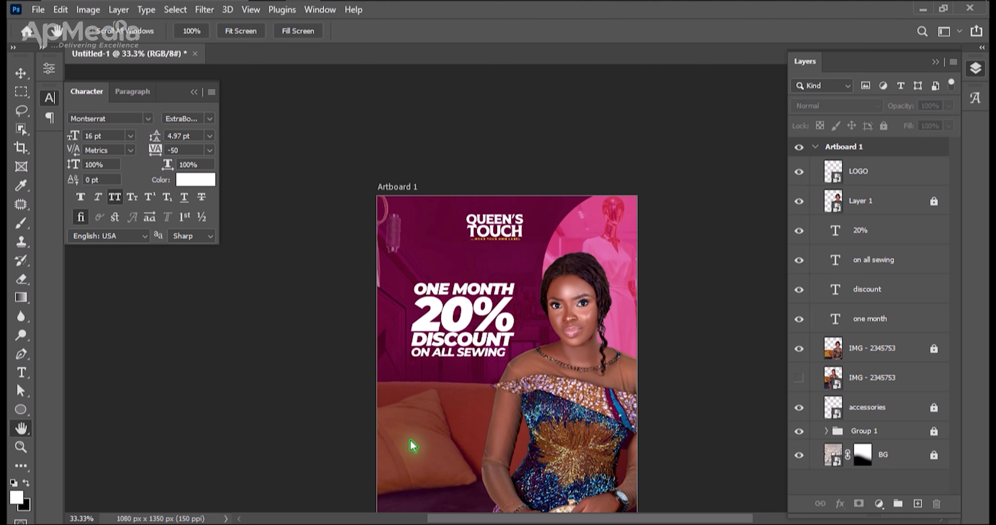
left_click_drag(484, 400, 482, 363)
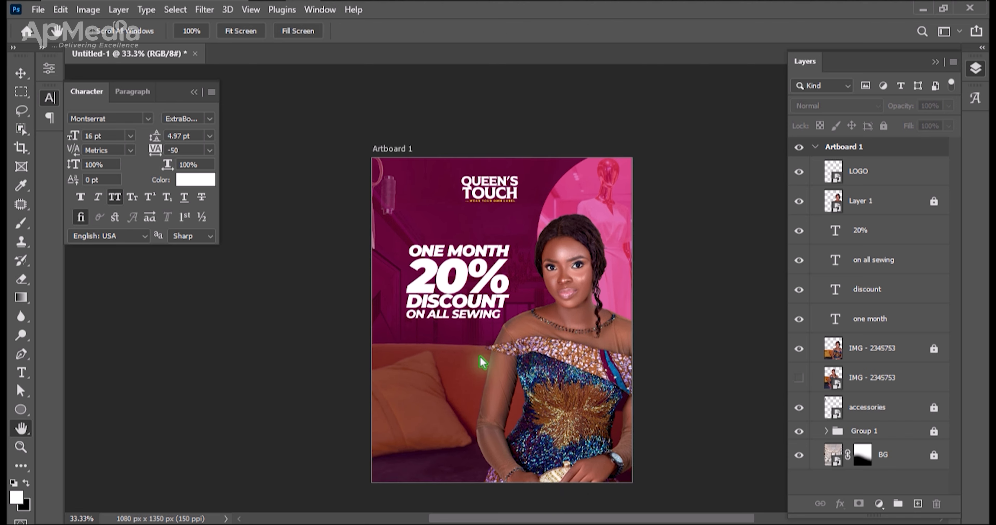
key("t")
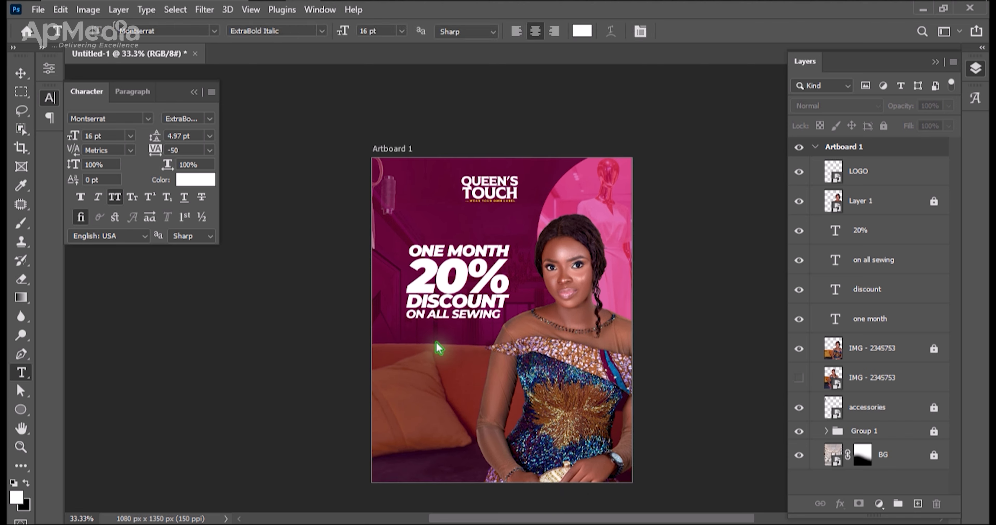
left_click(417, 360)
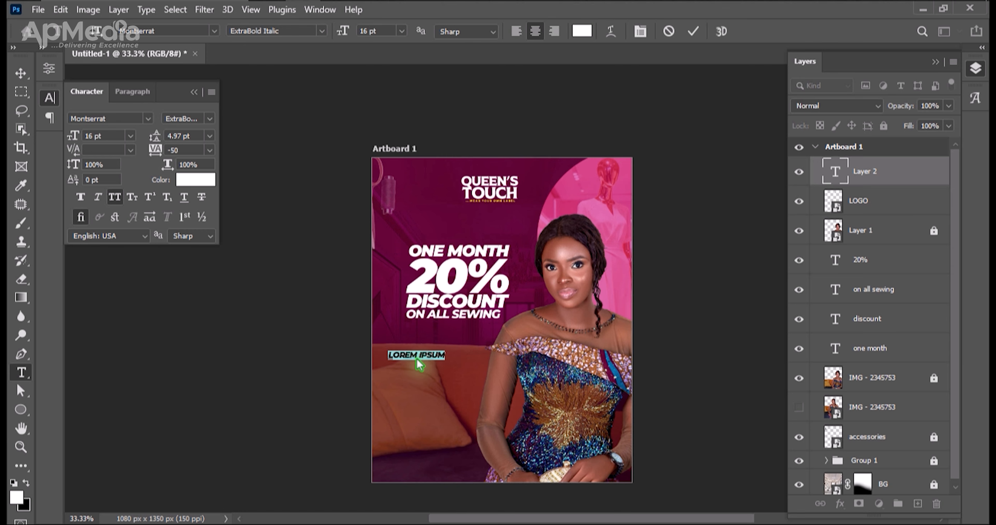
left_click(417, 359)
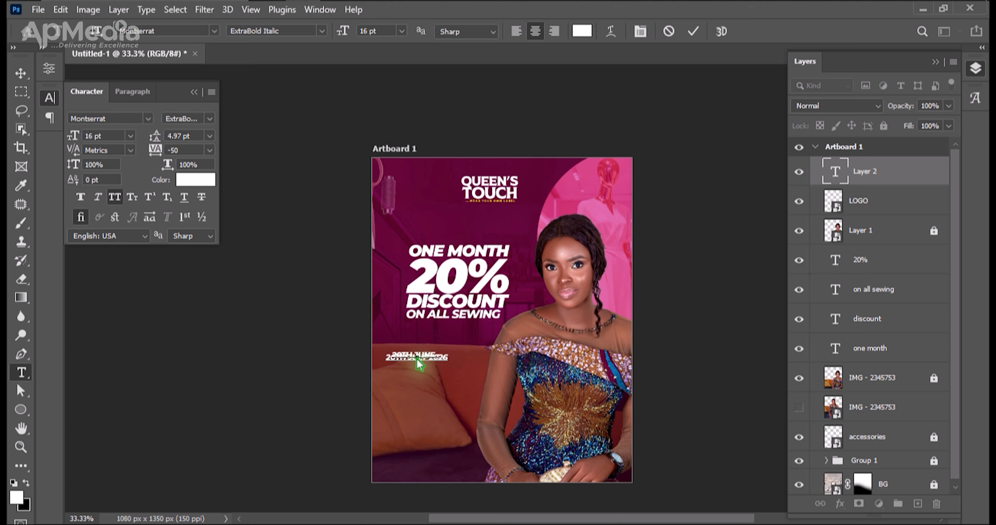
key("ctrl+Return")
key("v")
left_click(268, 1)
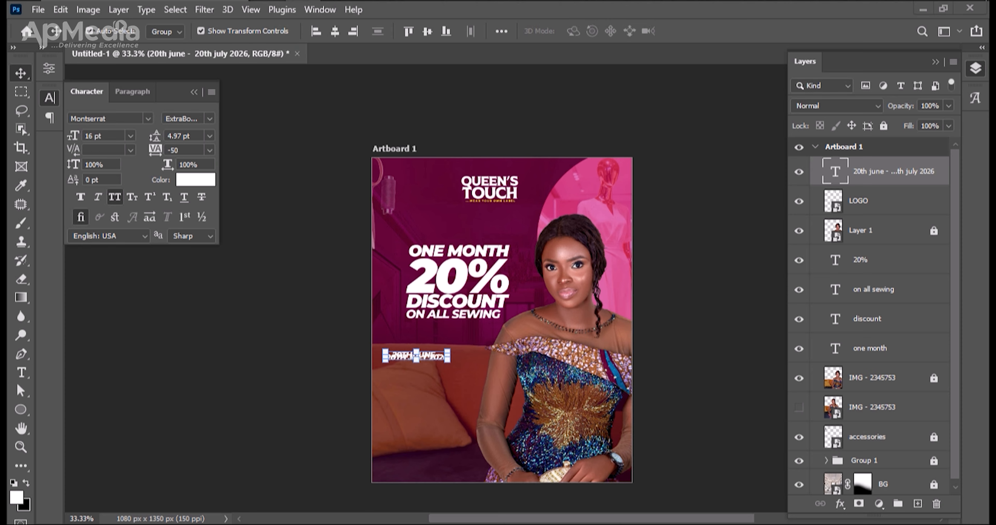
Scale the date text up to about 30.74 pt and set its leading to 28 pt.
left_click(373, 182)
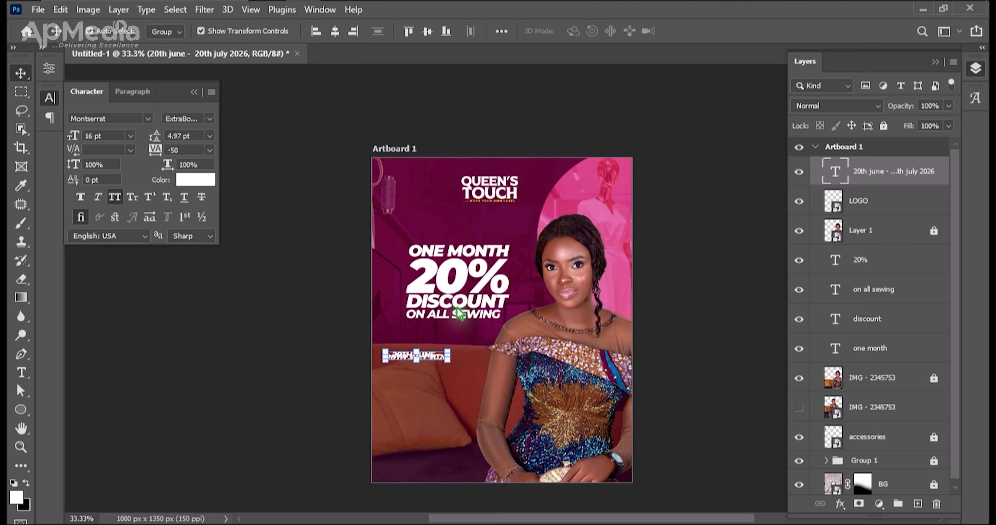
left_click_drag(447, 362, 510, 382)
key("Return")
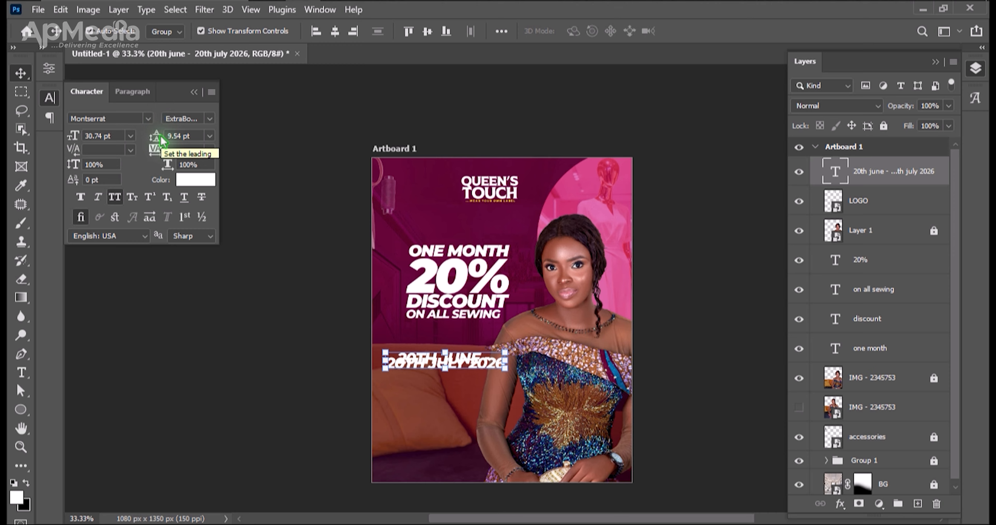
left_click_drag(160, 137, 172, 145)
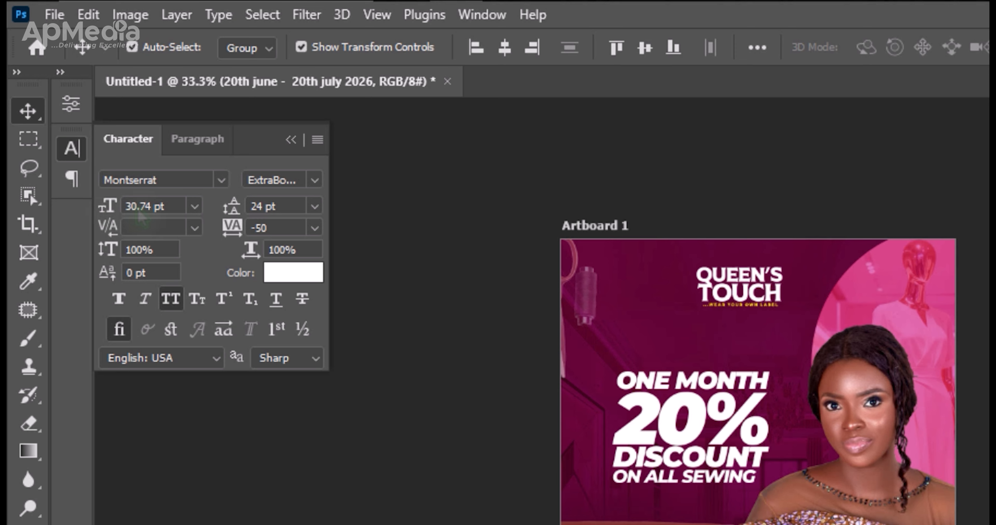
left_click(233, 206)
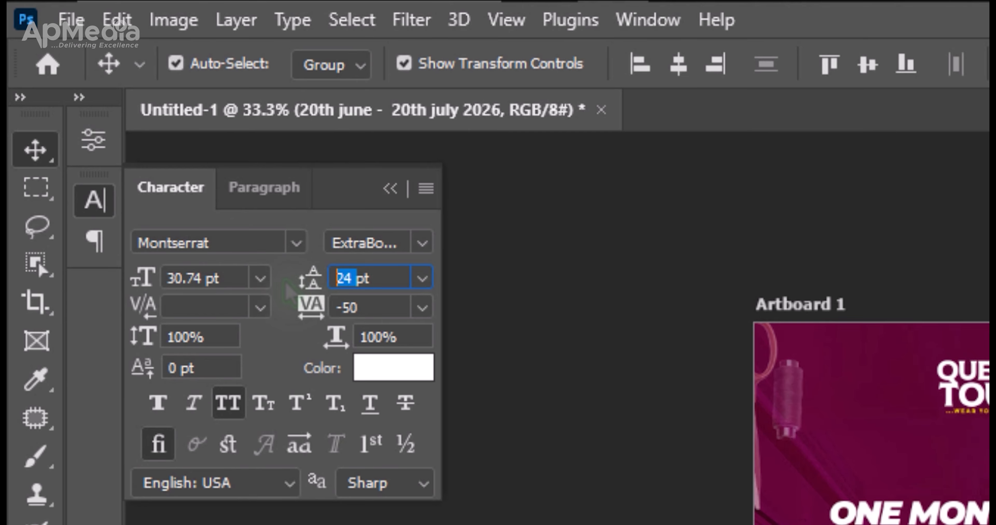
type("28")
key("Return")
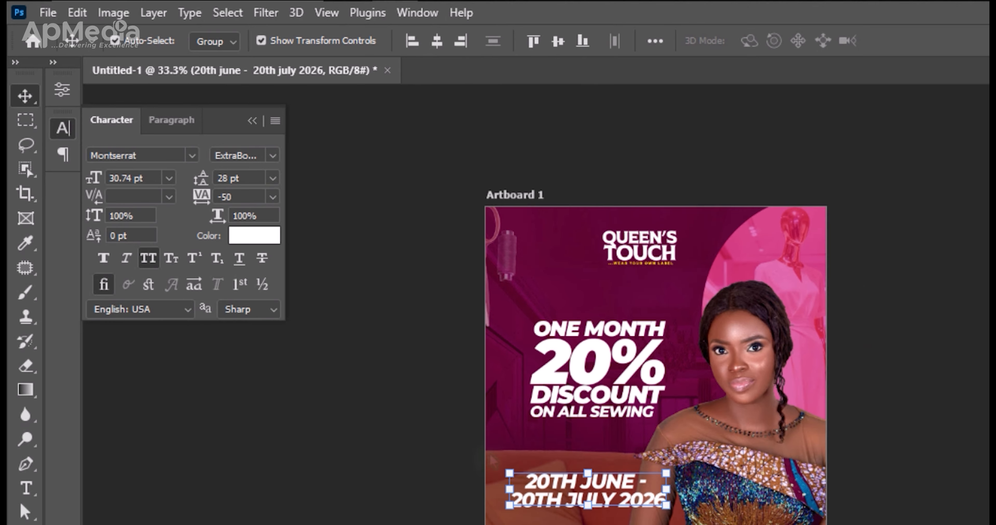
Left-align both lines of the date text.
double_click(605, 507)
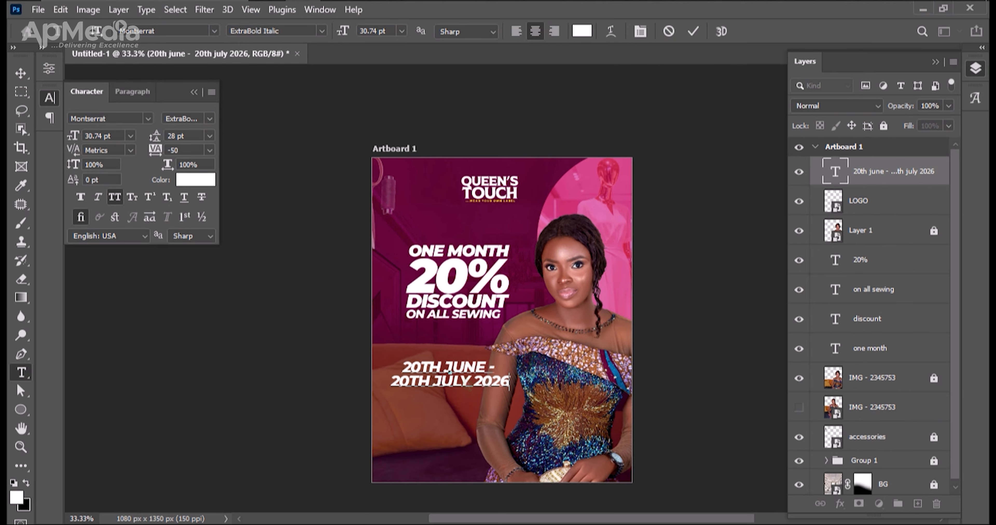
key("ctrl+a")
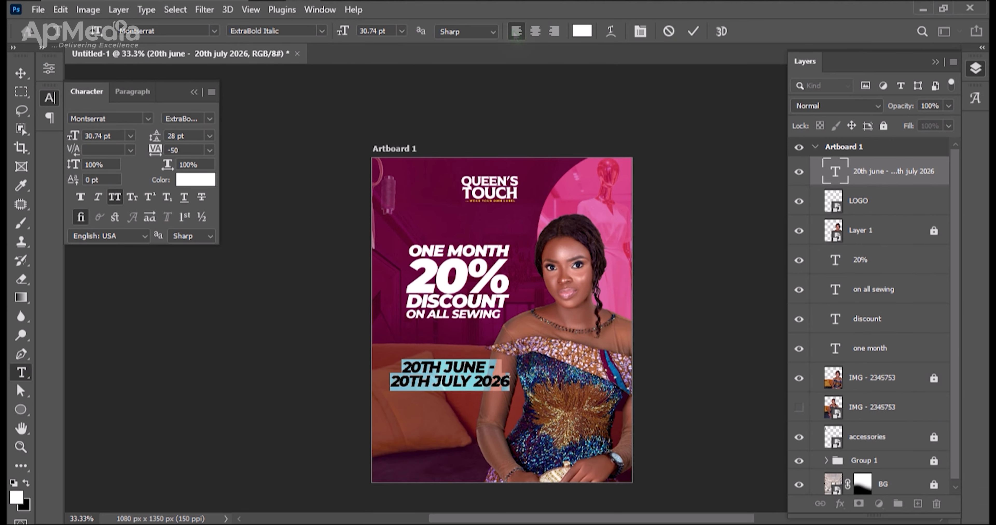
left_click(516, 34)
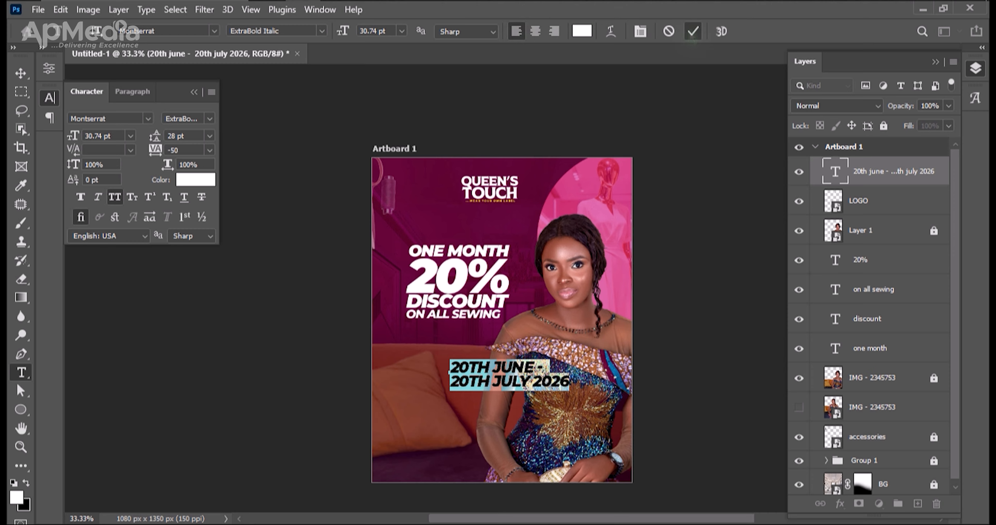
left_click(692, 31)
key("v")
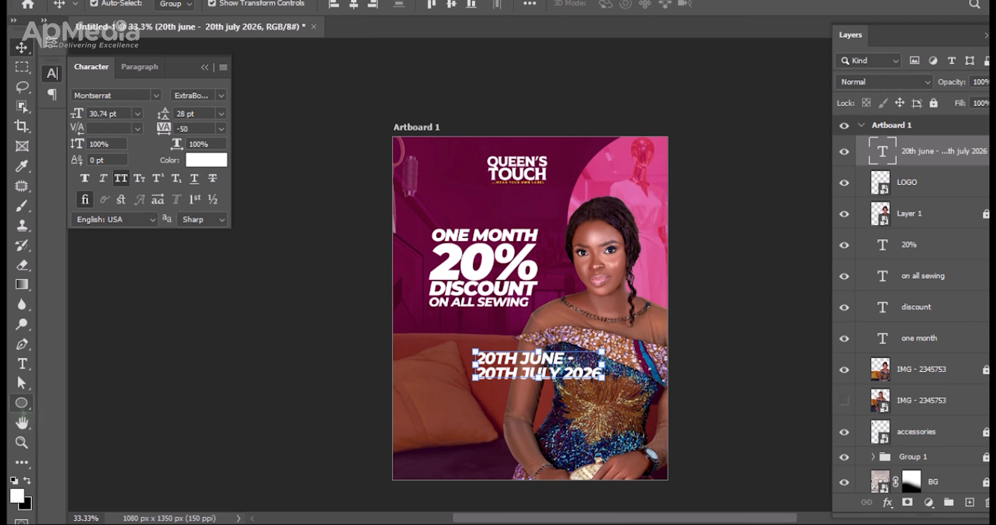
Draw a white rectangle about 575 by 134 px between ON ALL SEWING and the date text.
right_click(21, 413)
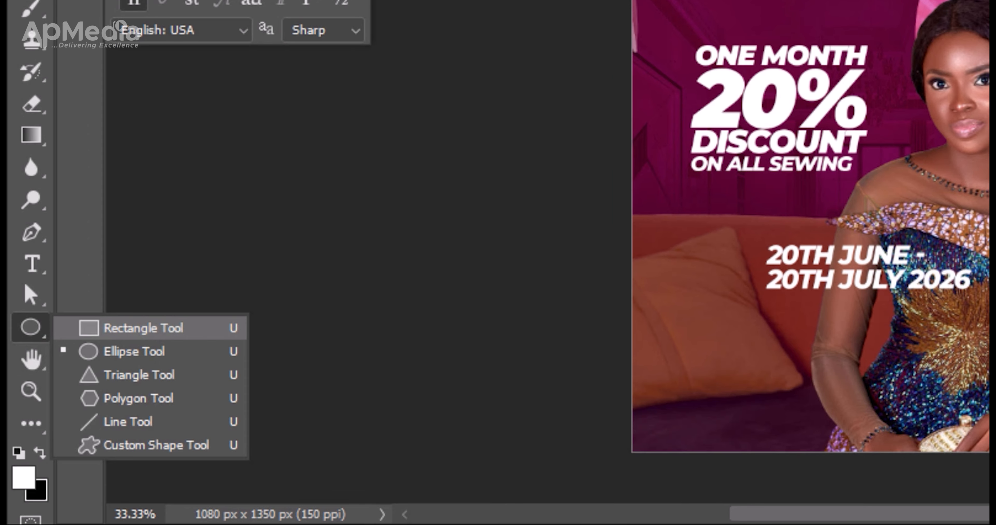
left_click(143, 328)
left_click_drag(699, 186, 938, 240)
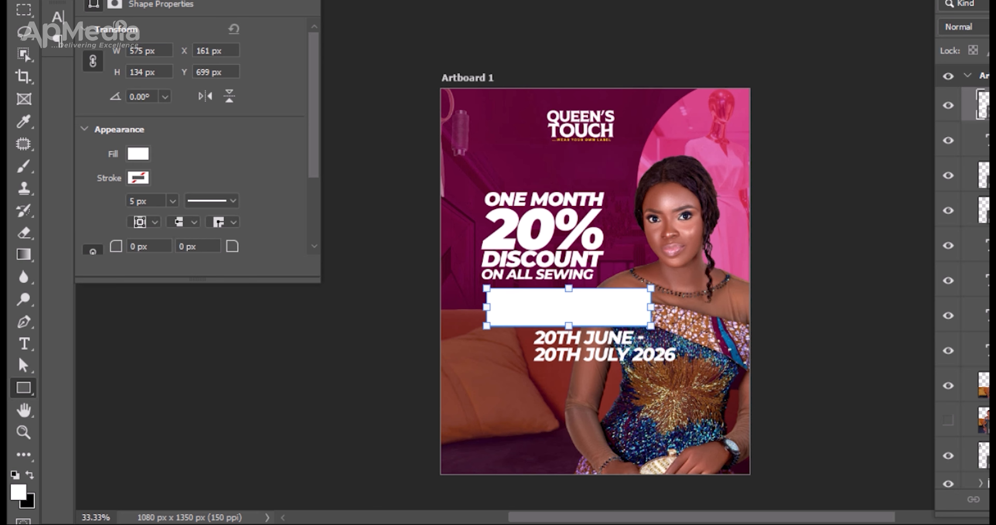
Fill the rectangle with yellow ffe507 sampled from the logo's tagline.
key("z")
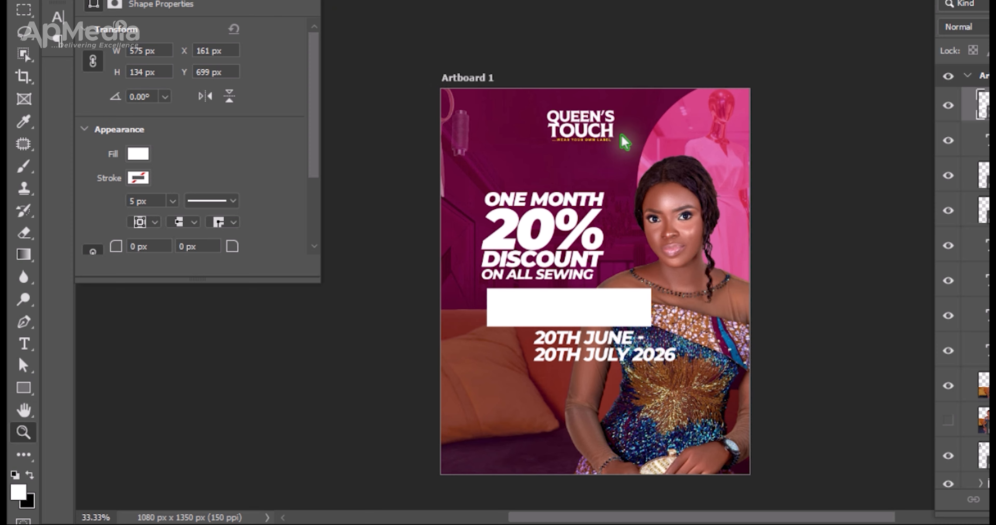
left_click(598, 149)
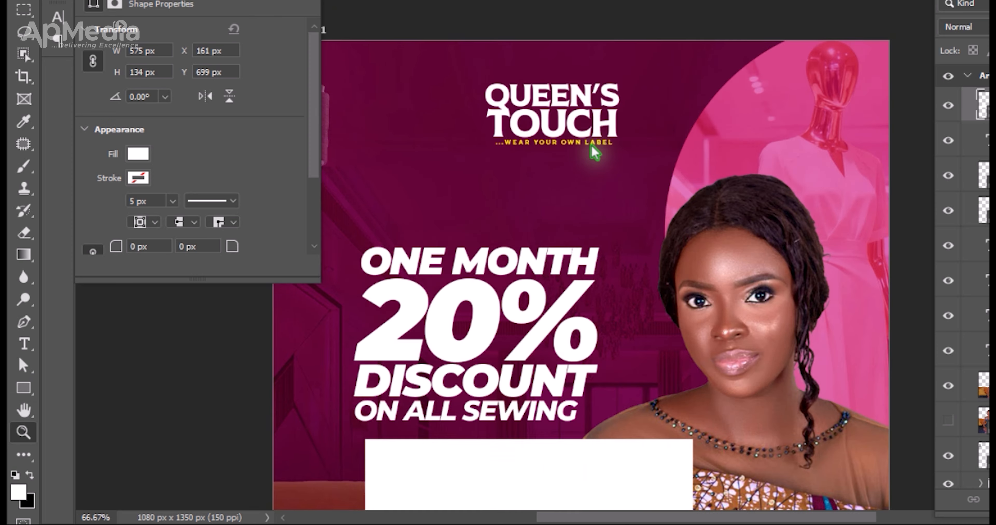
left_click(594, 149)
left_click(594, 149)
left_click(593, 148)
left_click(593, 149)
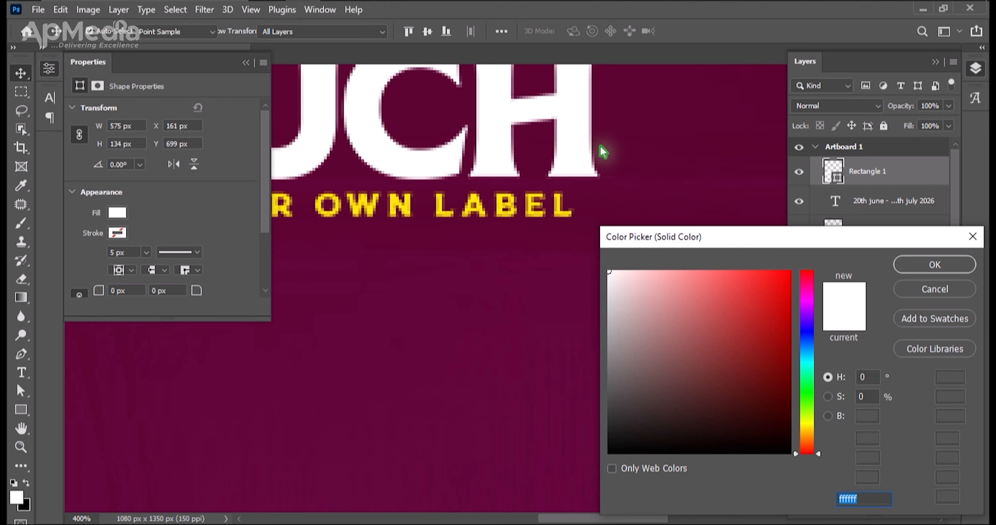
left_click(502, 206)
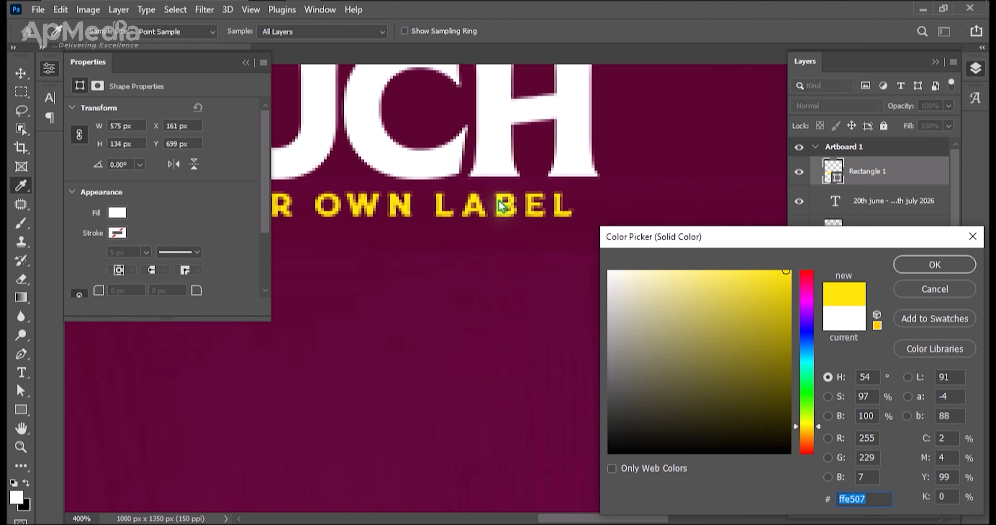
key("Return")
Move the date text onto the yellow rectangle and bring its layer above the rectangle.
scroll(501, 207, "down", 4)
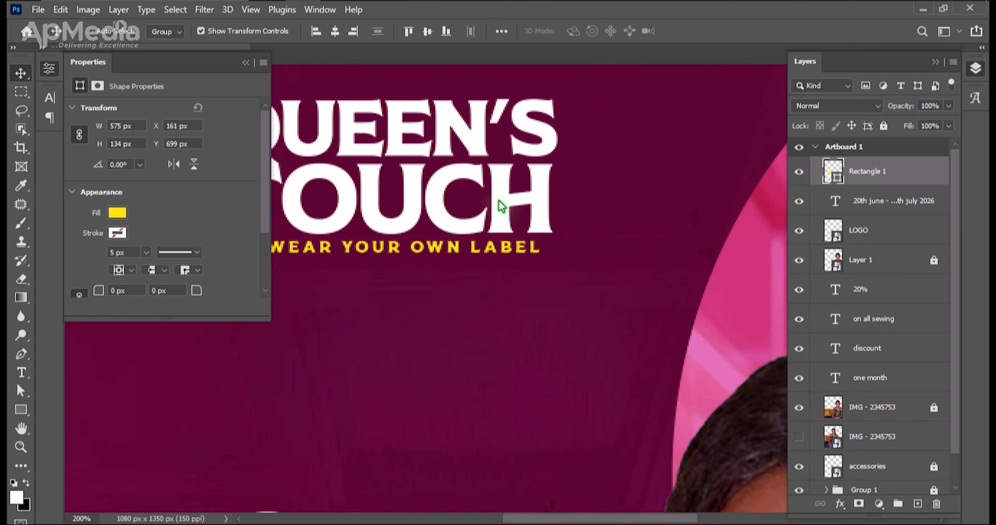
scroll(499, 201, "down", 1)
key("h")
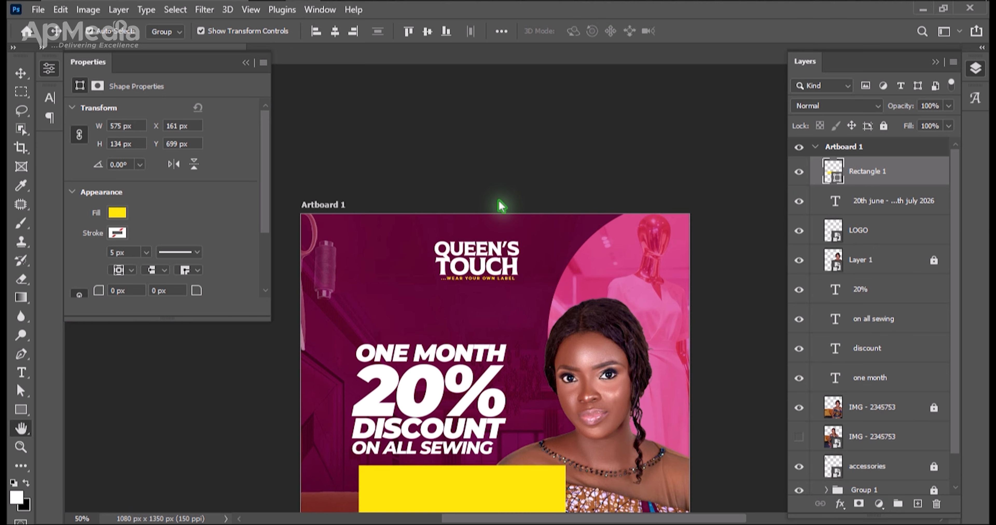
left_click_drag(512, 421, 518, 361)
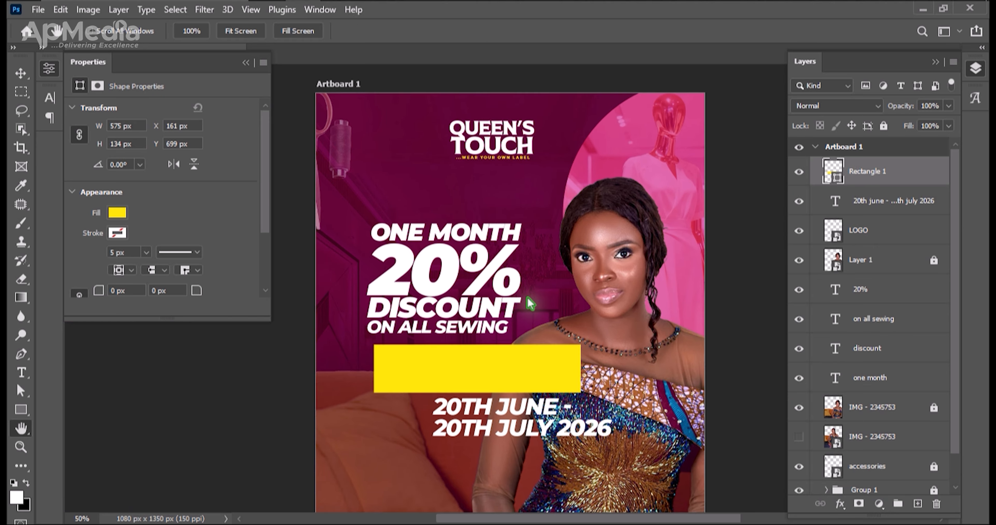
key("v")
left_click_drag(522, 422, 489, 375)
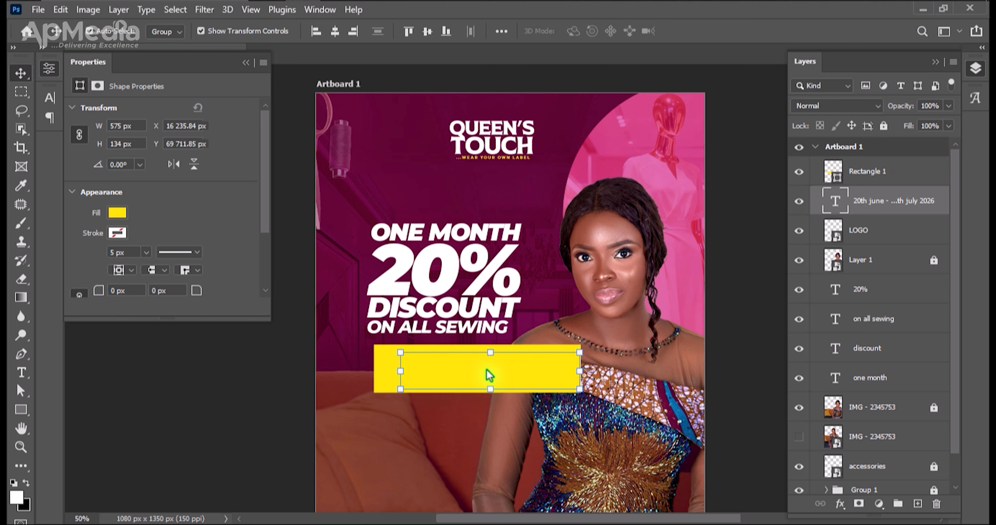
key("ctrl+bracketright")
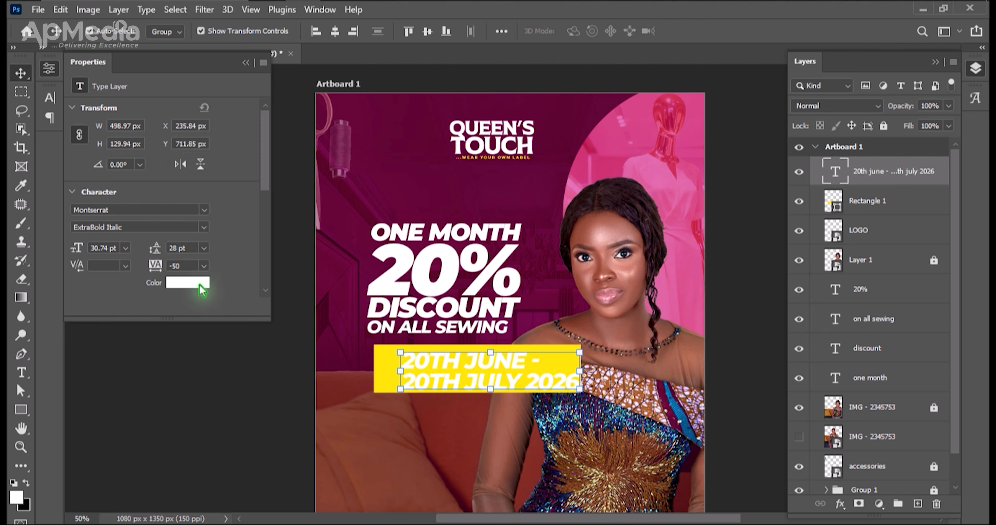
Change the date text's colour to black.
left_click(197, 290)
left_click(705, 427)
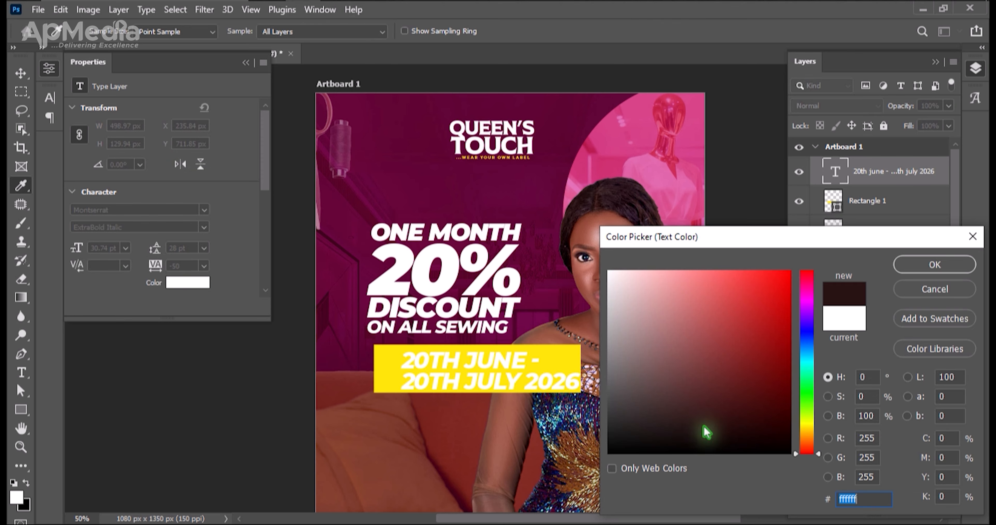
left_click_drag(723, 515, 723, 514)
key("Return")
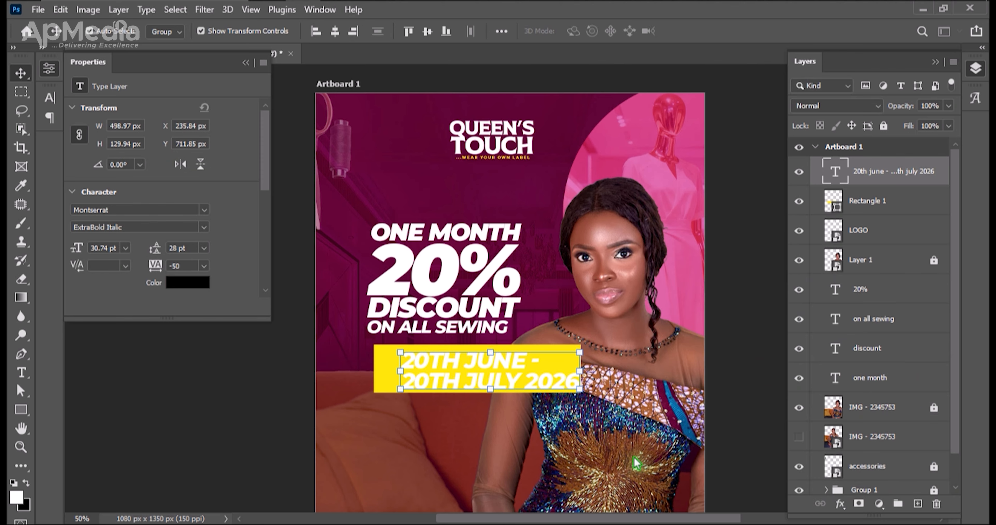
left_click(625, 428)
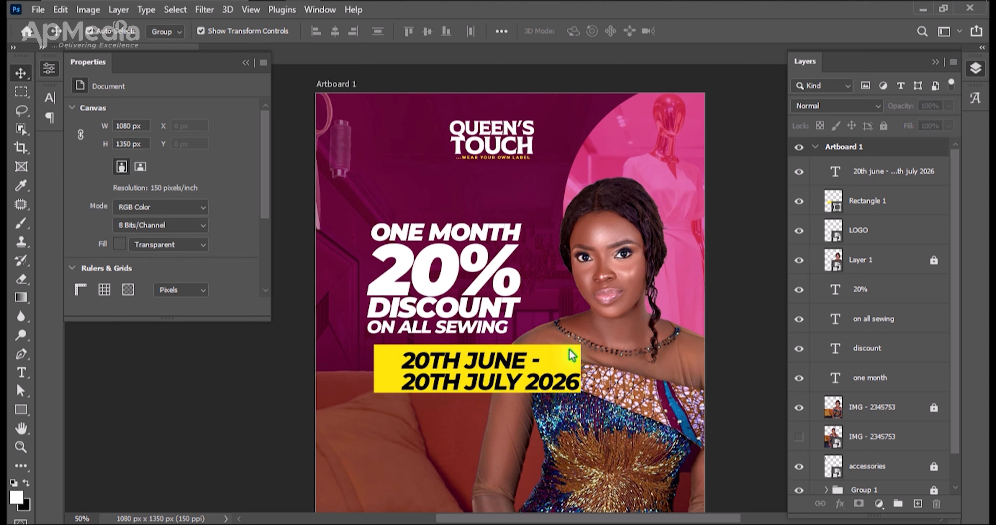
Centre the date text horizontally and vertically on the yellow rectangle.
left_click(383, 366)
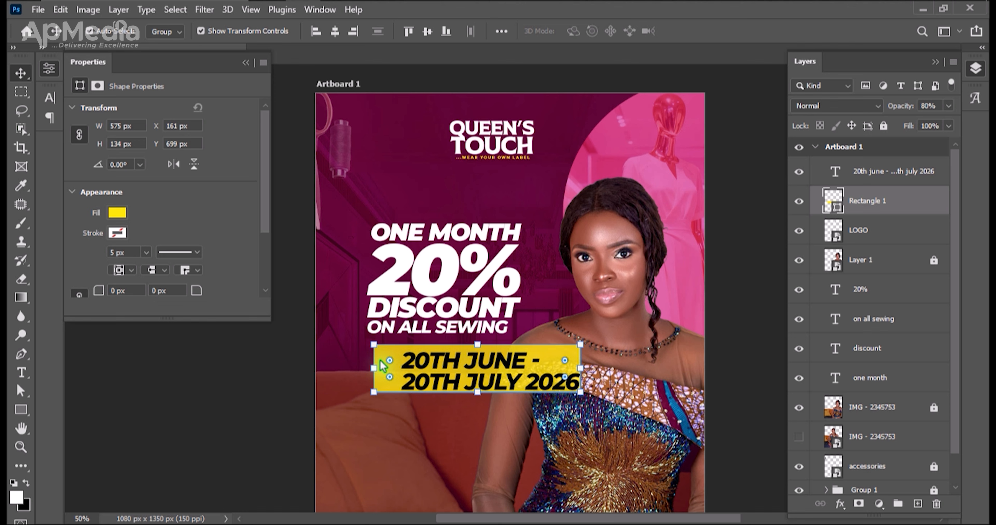
left_click_drag(486, 451, 429, 366)
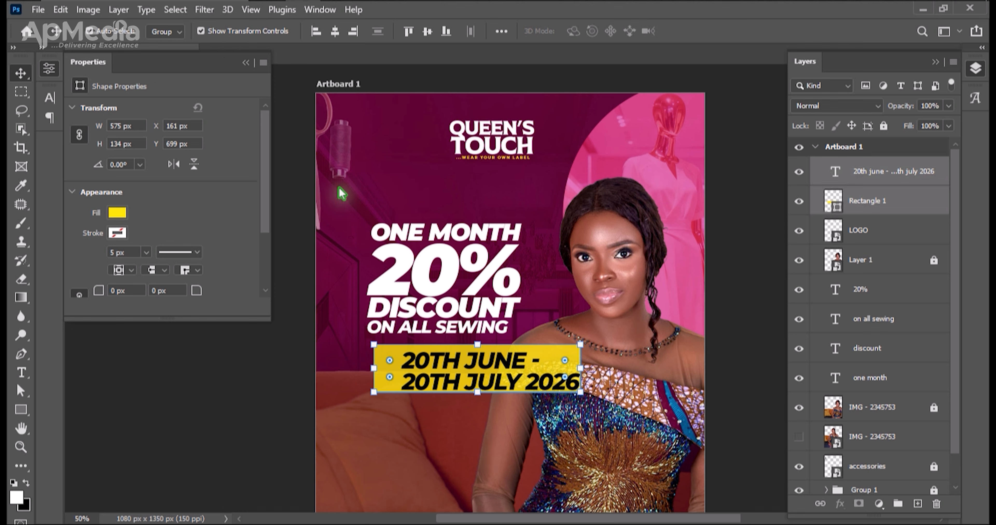
left_click(336, 32)
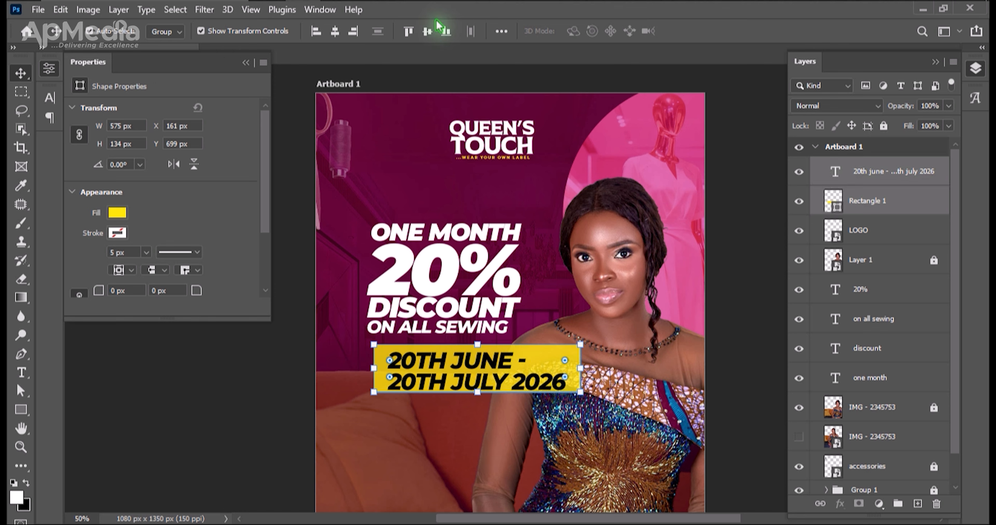
left_click(430, 33)
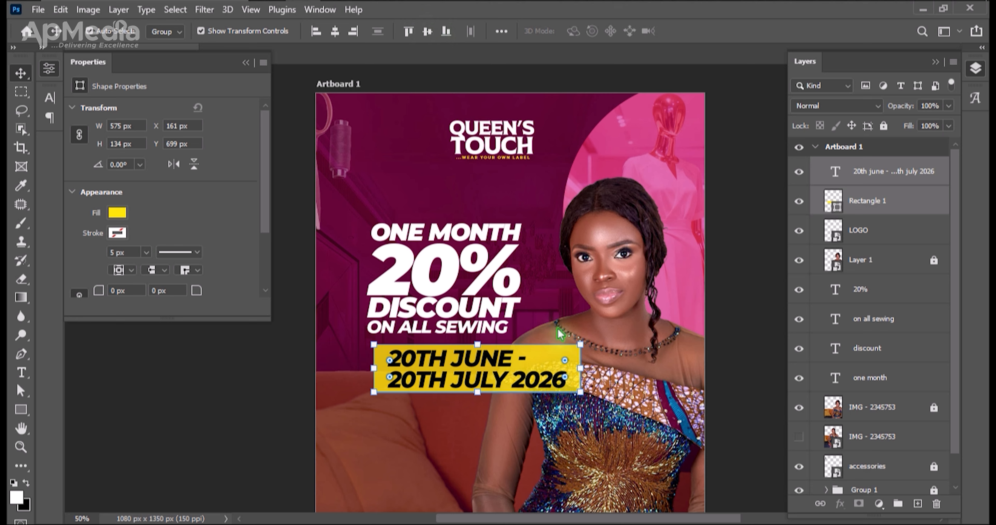
Scale the date text and yellow rectangle down together to about 70%, keeping their proportions.
left_click_drag(580, 393, 482, 377)
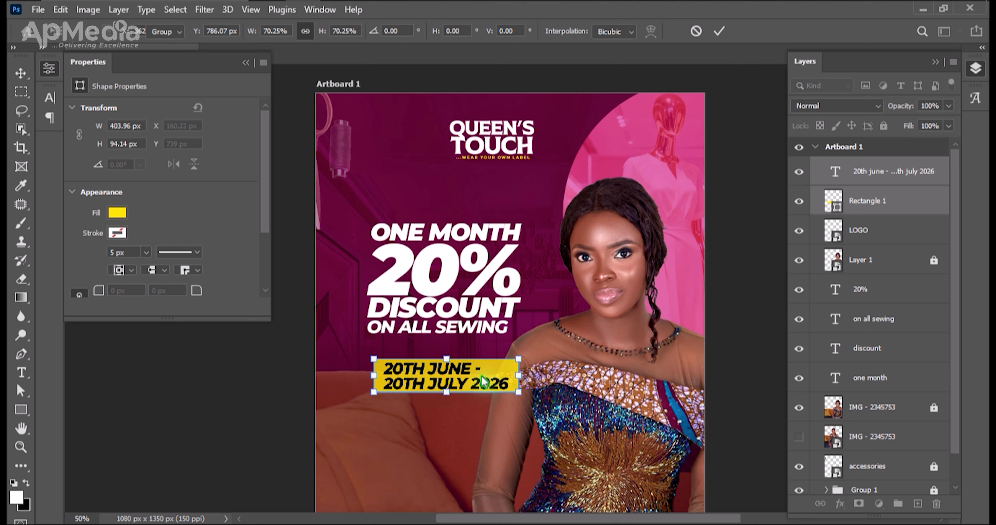
key("Return")
left_click(584, 432)
Enlarge only the yellow rectangle to about 447 by 104 px and recentre the date text on it.
left_click(515, 390)
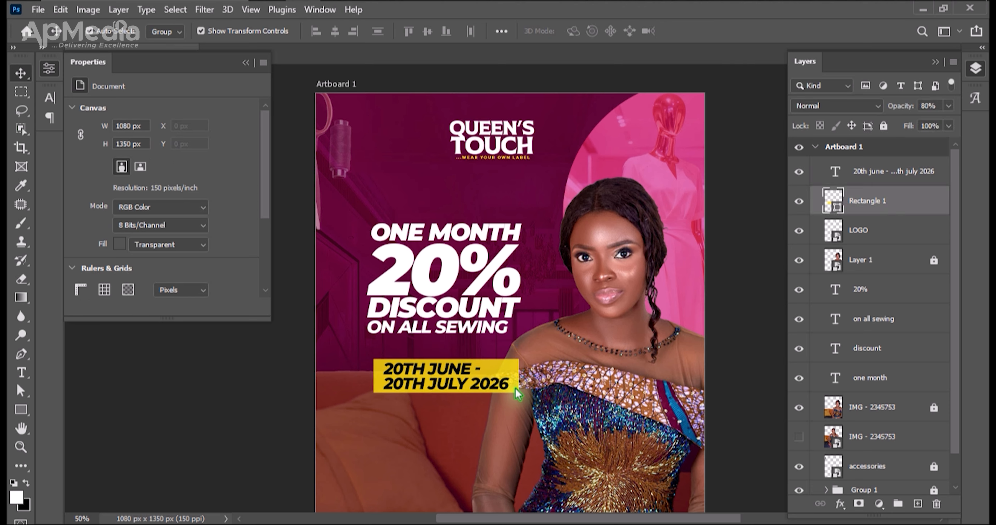
left_click_drag(518, 376, 534, 376)
left_click_drag(460, 363, 460, 358)
key("Return")
left_click_drag(594, 390, 448, 378)
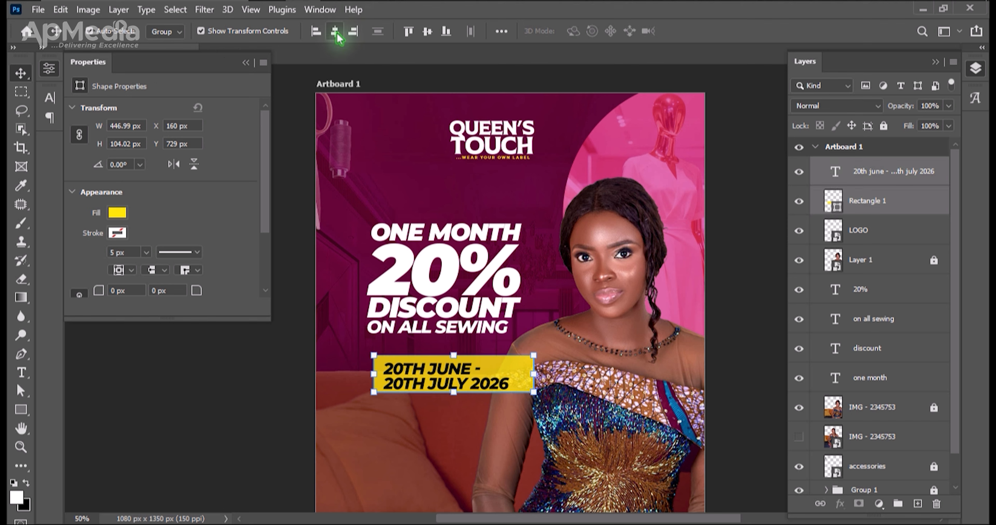
left_click(427, 31)
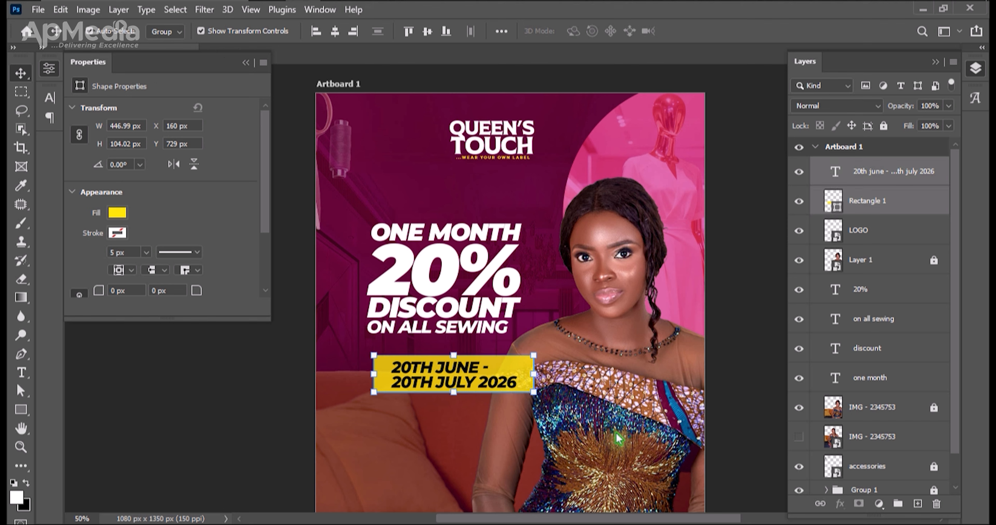
left_click(631, 452)
Move the date text and yellow rectangle up close beneath ON ALL SEWING, flush with the headline's left edge.
key("ctrl+minus")
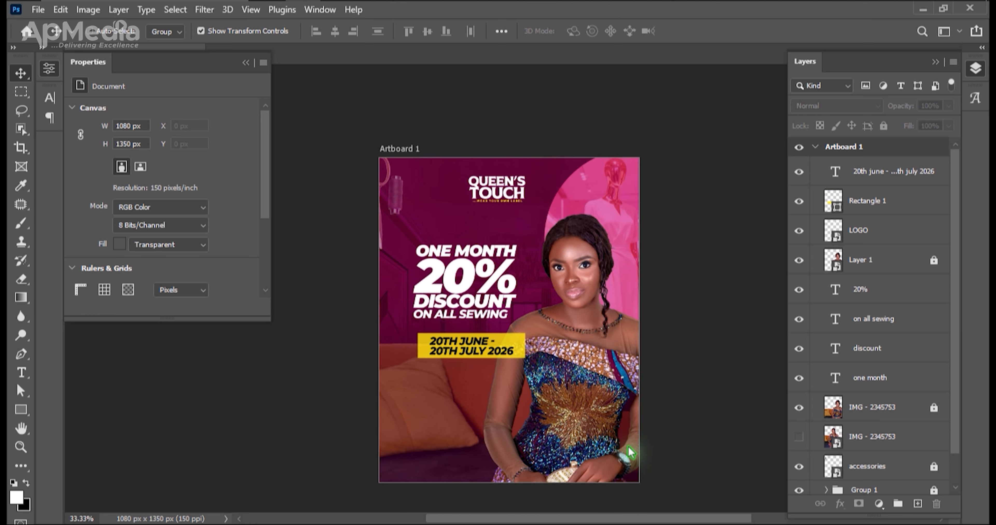
key("ctrl+0")
key("ctrl+minus")
left_click_drag(482, 329, 480, 326)
key("Up")
key("Up")
key("Up")
key("Up")
key("Up")
key("Up")
key("Up")
key("Up")
key("Up")
key("Up")
key("Up")
key("Up")
key("Up")
key("Up")
key("Up")
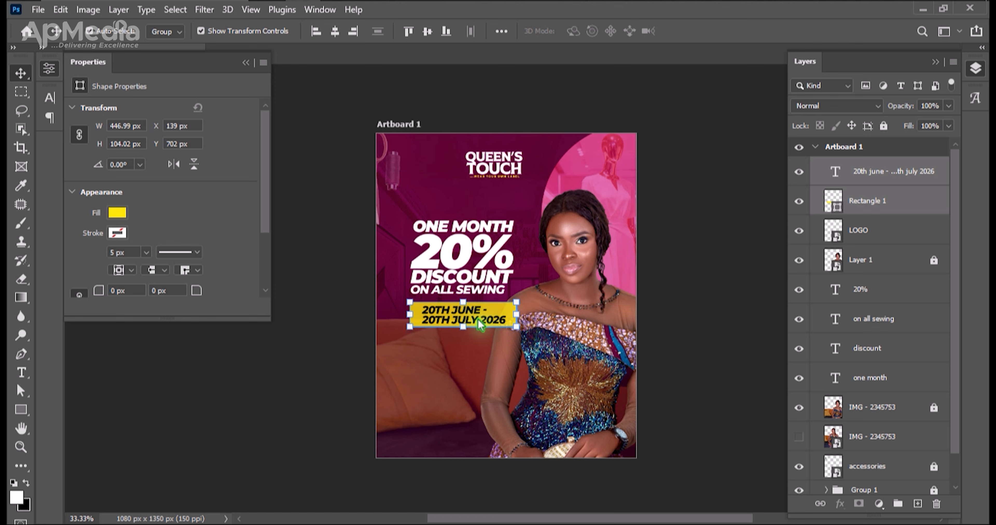
Group the four headline text layers, and move the group together with the date banner slightly down and left.
left_click_drag(403, 215, 478, 294)
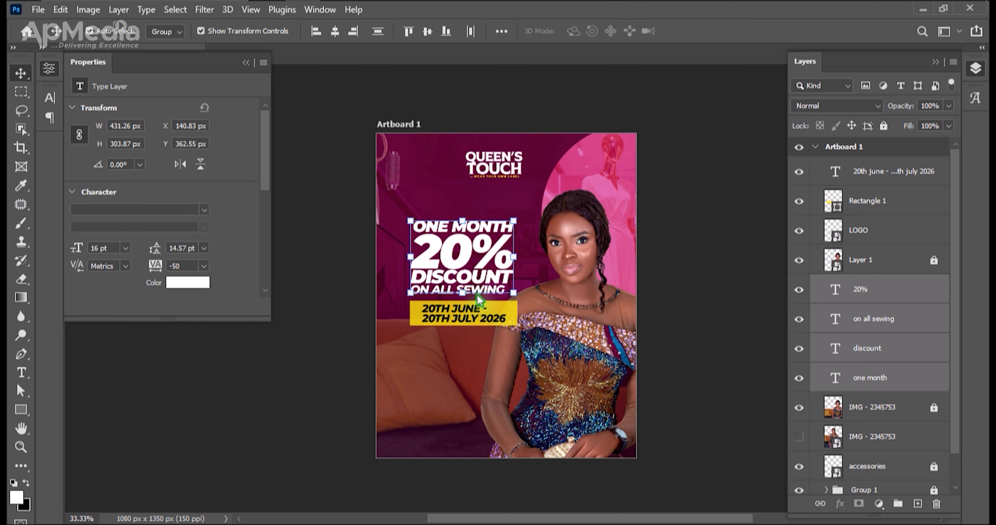
key("ctrl+g")
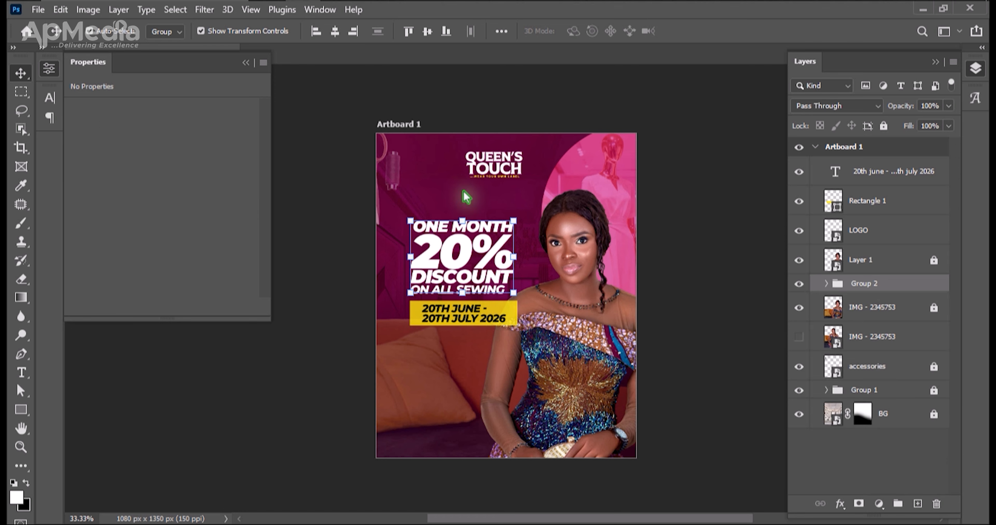
left_click_drag(506, 372, 489, 319)
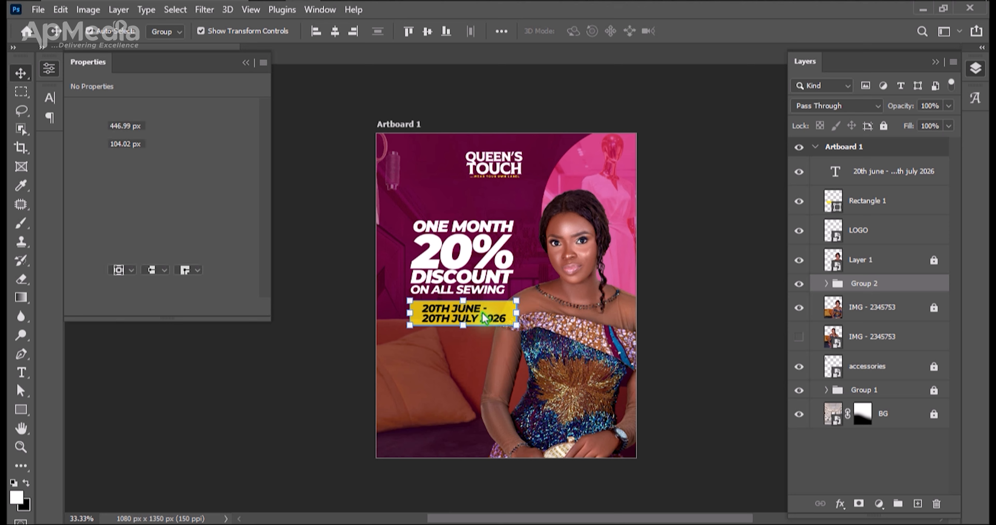
left_click_drag(499, 383, 474, 214)
mouse_move(493, 332)
left_mouse_down()
mouse_move(496, 361)
mouse_move(502, 341)
left_mouse_up()
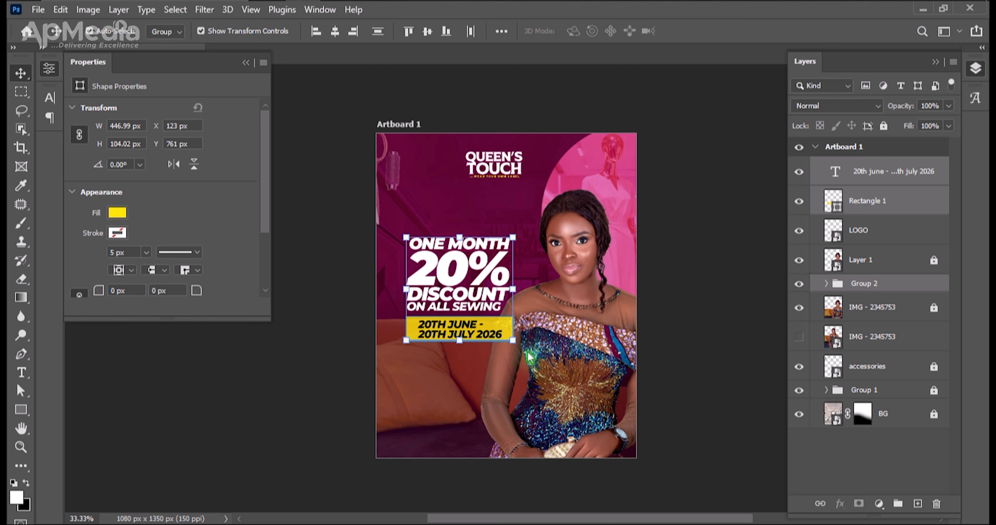
Rotate the headline and date banner together by about -2.66° and scale them up to about 123%.
key("ctrl+t")
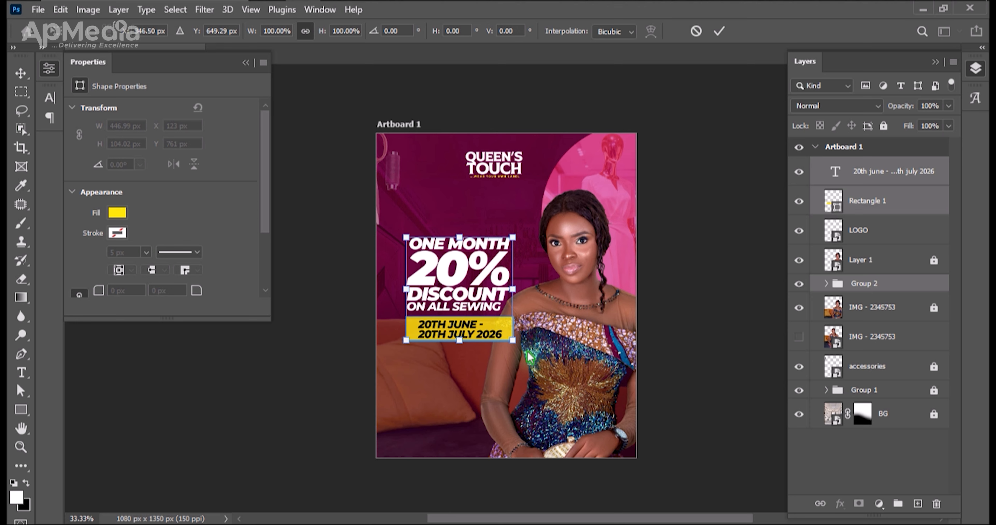
left_click_drag(529, 358, 532, 355)
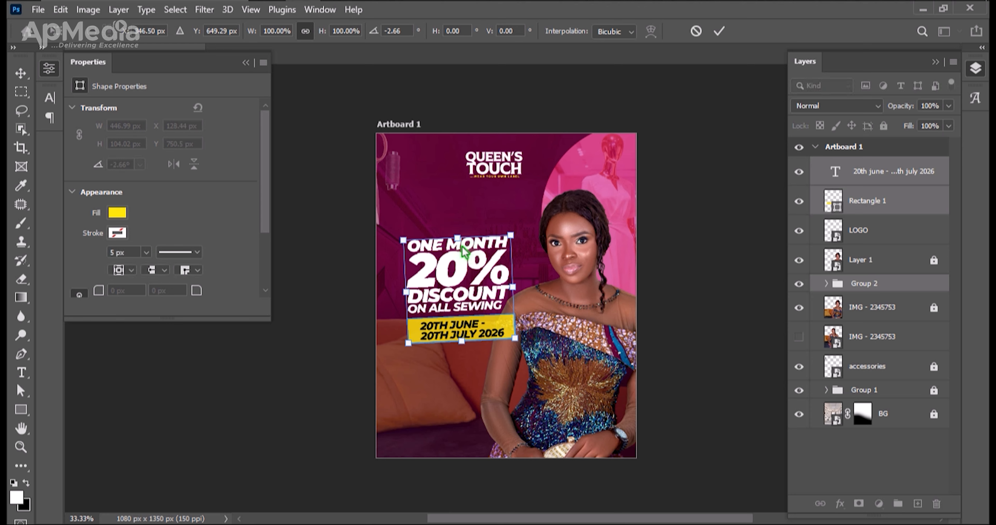
left_click_drag(456, 244, 456, 209)
left_click_drag(462, 344, 462, 336)
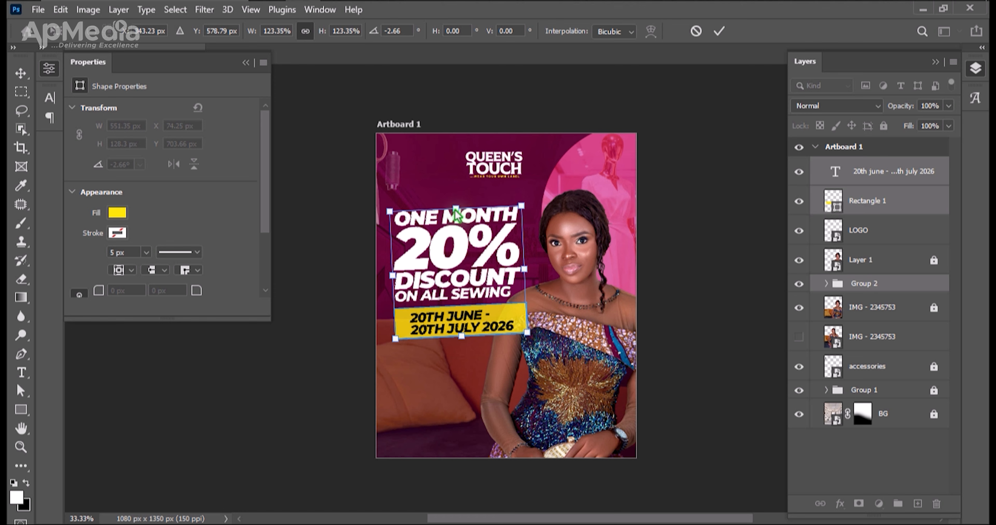
Skew the headline and date block horizontally by about -3.55°, and raise the headline group above the logo and model layers.
left_click_drag(457, 210, 465, 212)
key("Return")
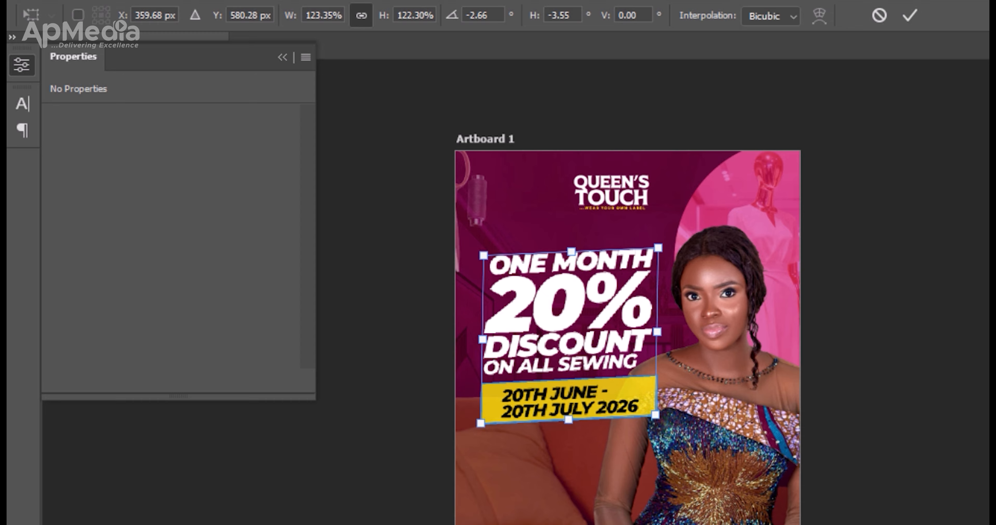
mouse_move(655, 415)
left_mouse_down()
mouse_move(667, 427)
mouse_move(659, 424)
left_mouse_up()
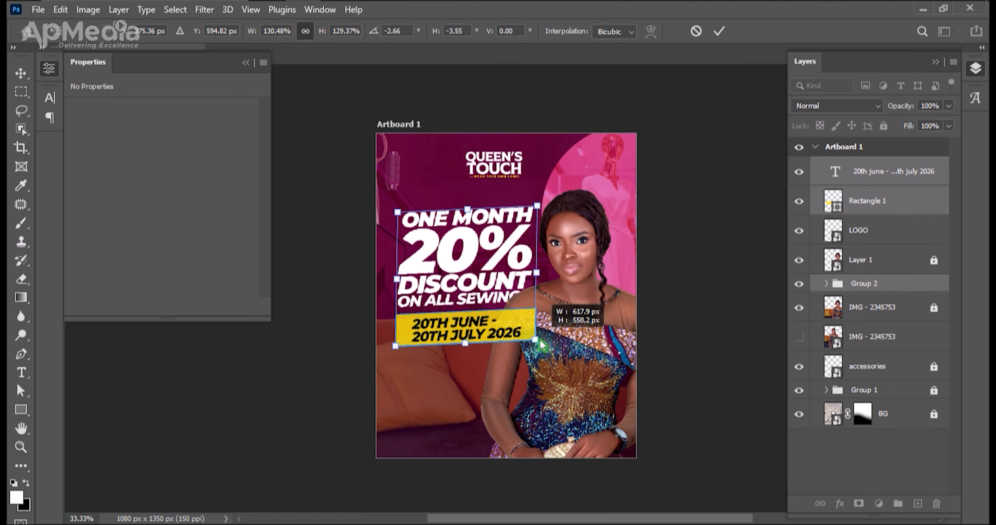
left_click_drag(532, 345, 527, 340)
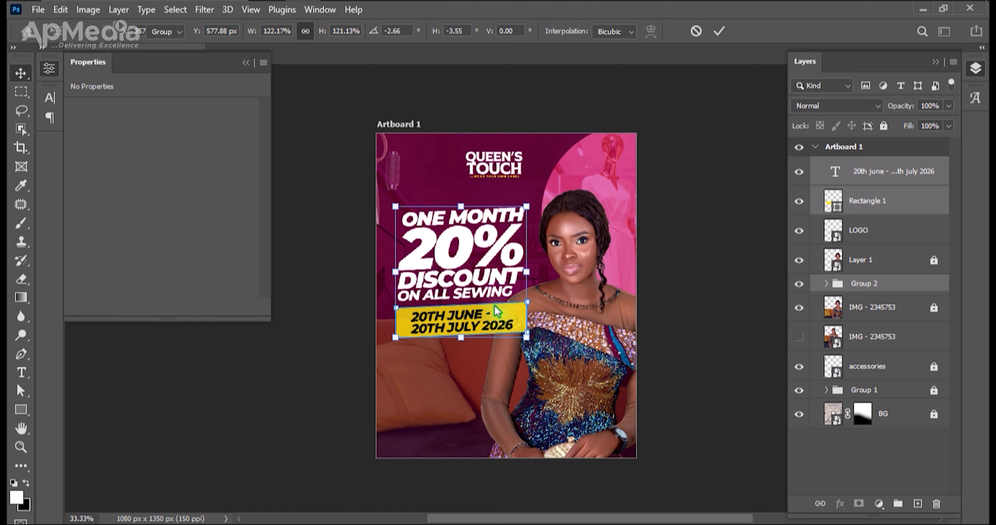
key("Return")
key("ctrl+]")
key("ctrl+]")
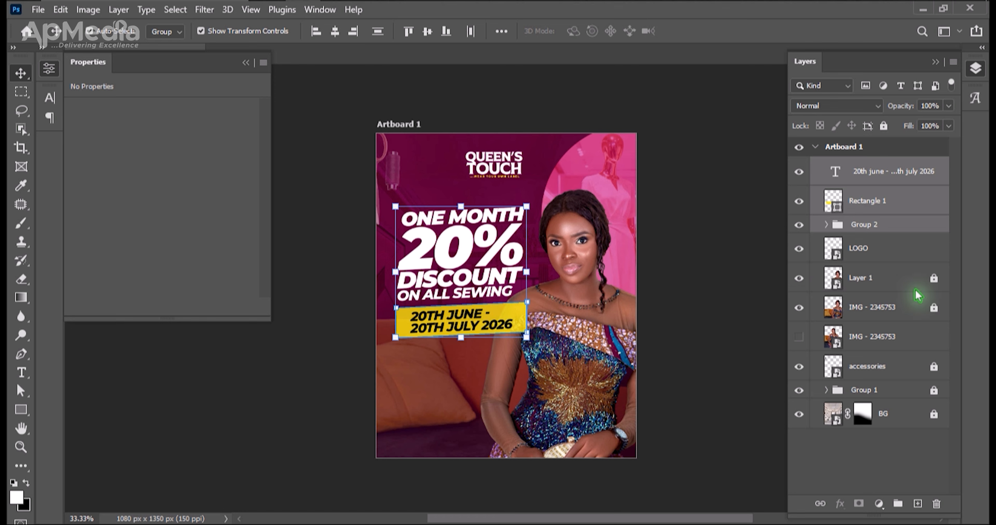
Unlock Layer 1 and the visible IMG - 2345753 layer, and shift the model so Layer 1 sits at X 433, Y 207 px.
left_click(933, 279)
left_click(933, 308)
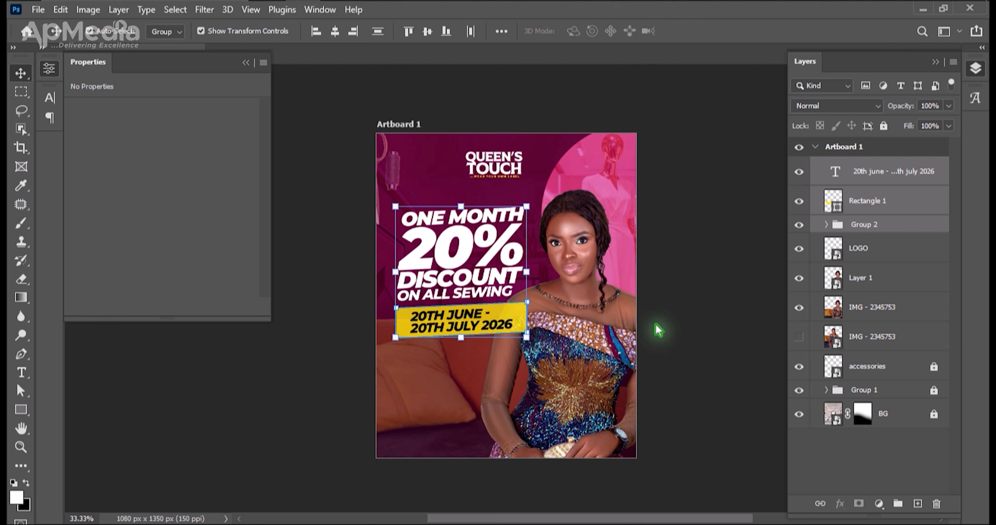
left_click(572, 350)
mouse_move(559, 358)
left_mouse_down()
mouse_move(562, 336)
mouse_move(564, 350)
left_mouse_up()
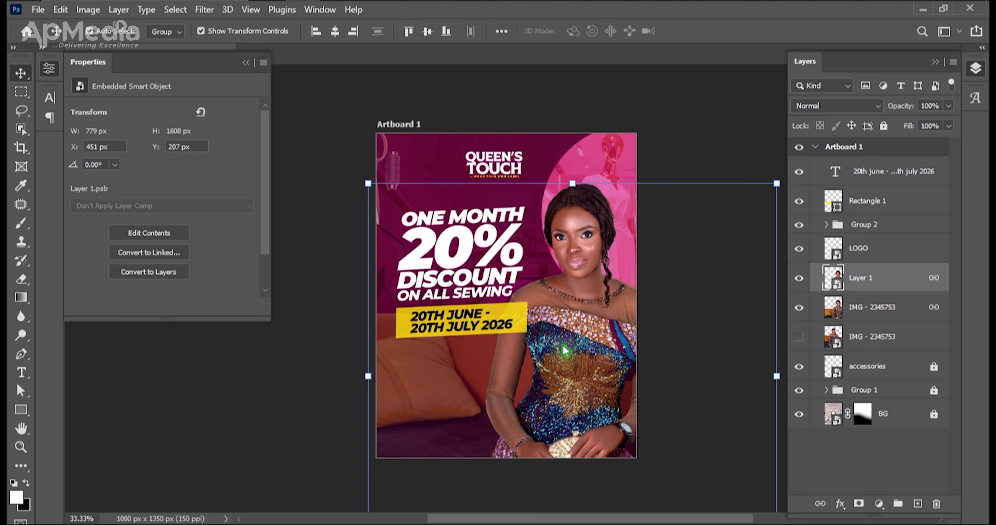
left_click_drag(565, 351, 560, 349)
key("Right")
key("Right")
key("Right")
key("Right")
Lock Layer 1 and the visible IMG - 2345753 model layer again.
key("ctrl+slash")
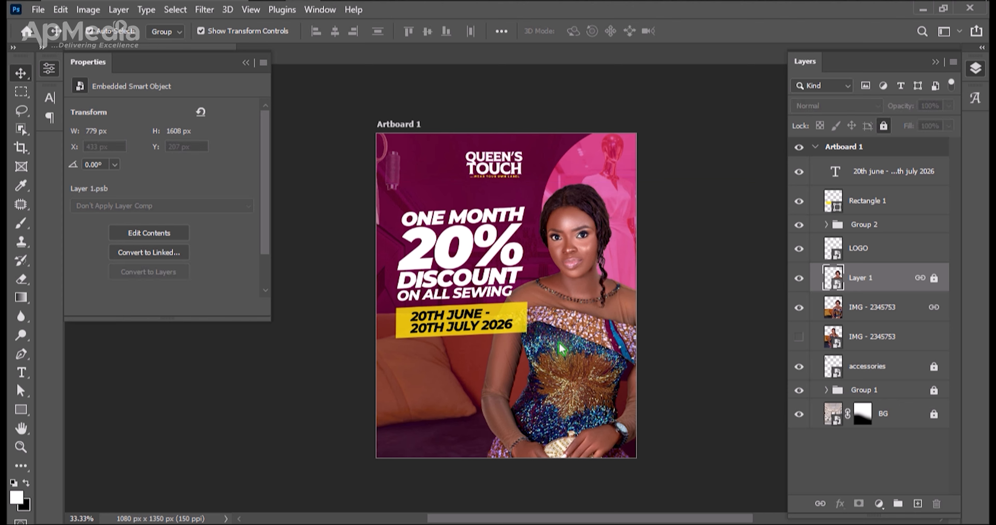
left_click(873, 314)
key("ctrl+slash")
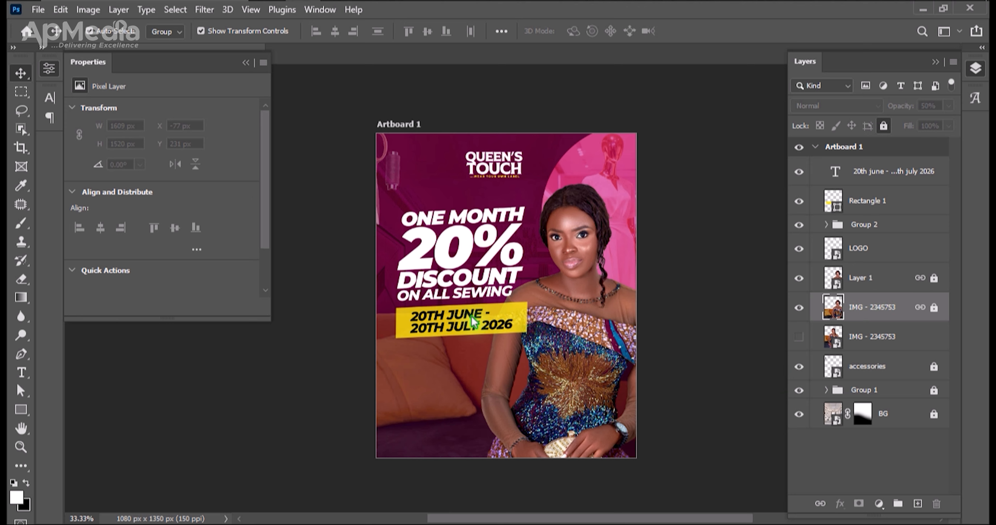
Group the date text layer with its yellow rectangle.
left_click(486, 318)
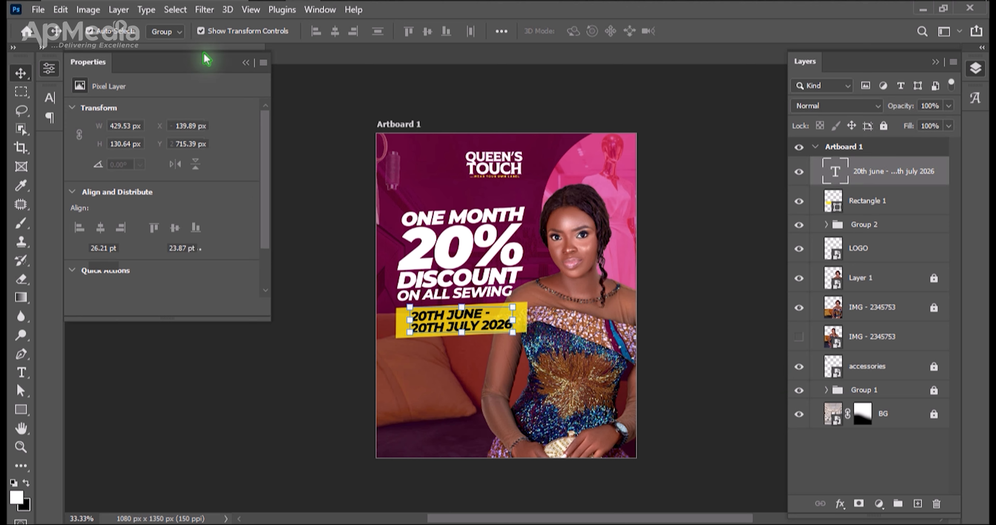
left_click_drag(557, 328, 471, 322)
key("ctrl+g")
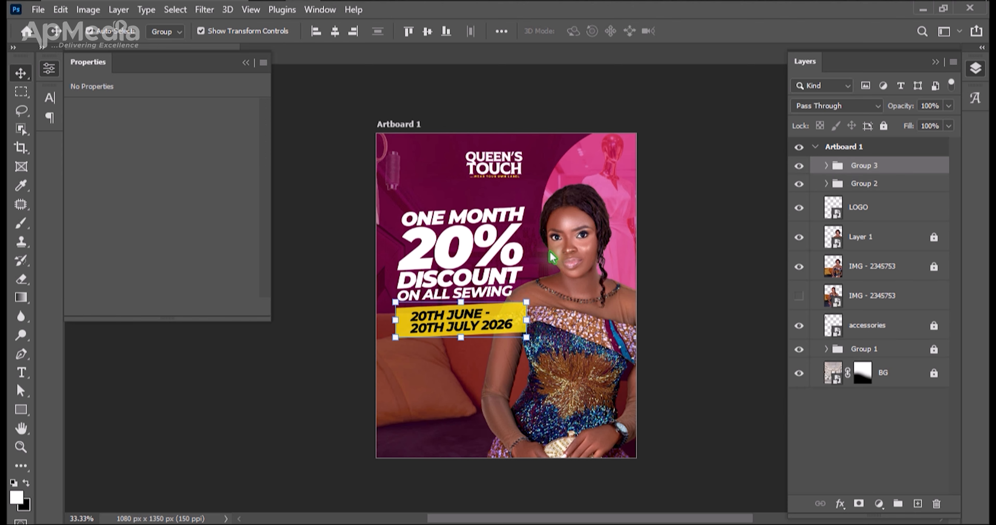
left_click(516, 403)
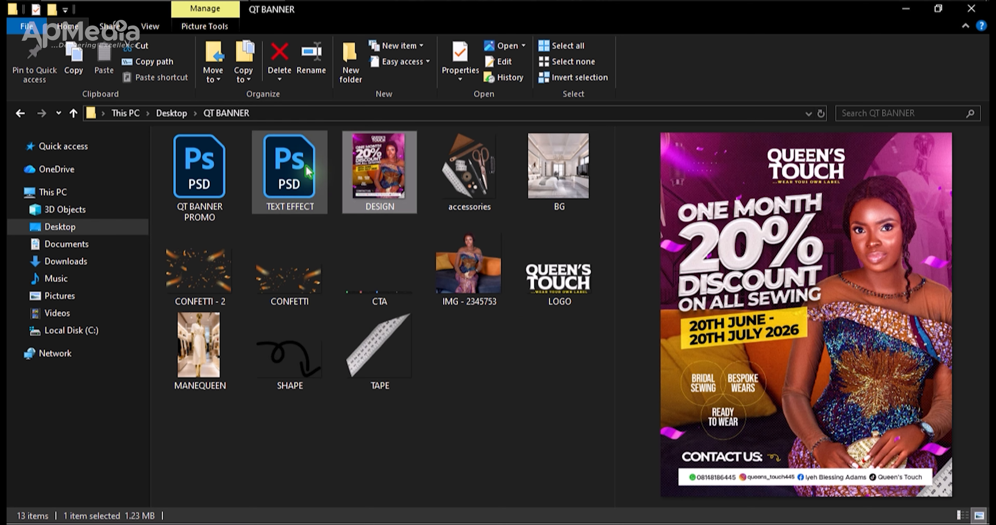
Open the TEXT EFFECT PSD from the QT BANNER folder and open its Your Design here smart object for editing.
left_click(296, 166)
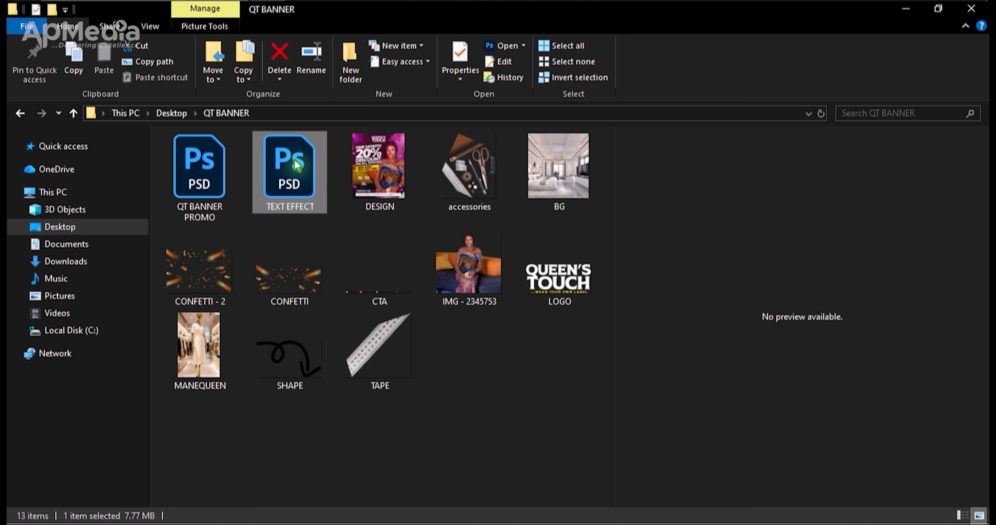
double_click(296, 165)
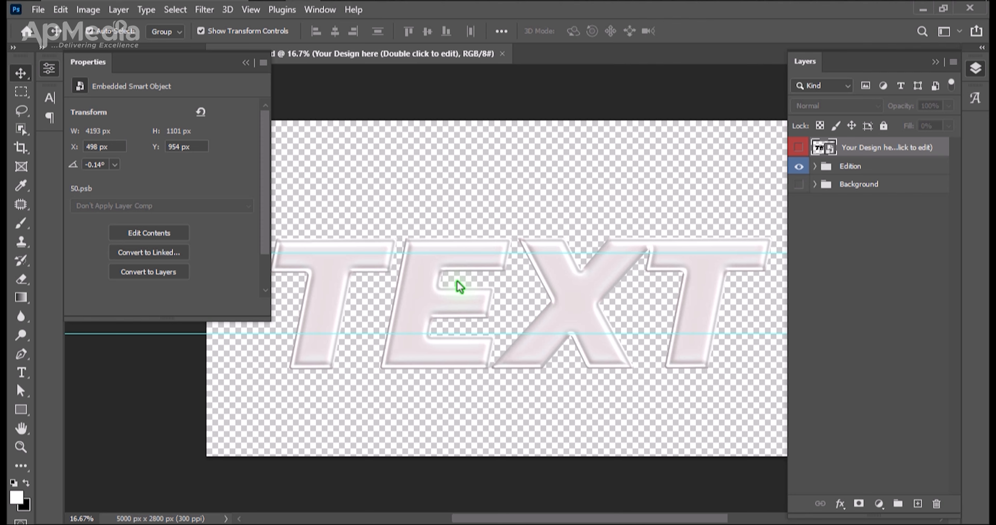
key("ctrl+minus")
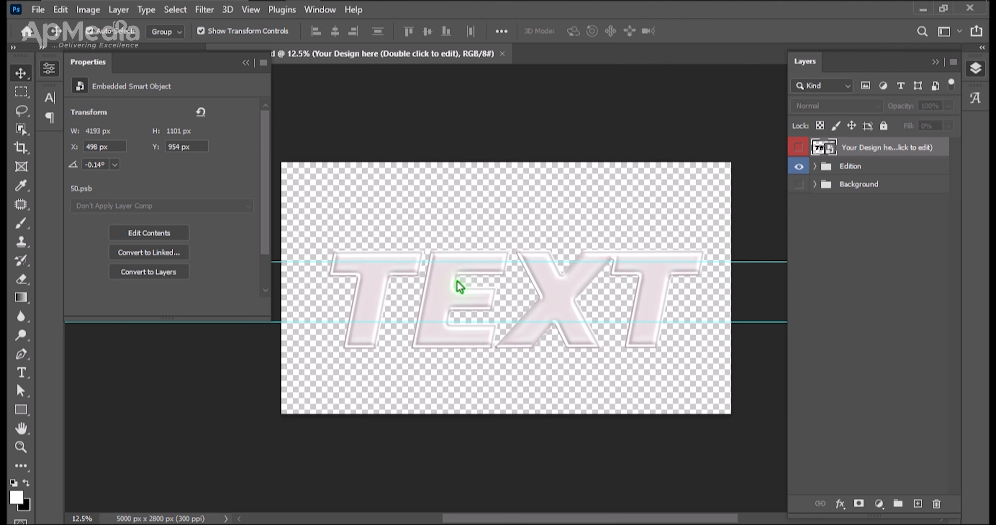
left_click(246, 63)
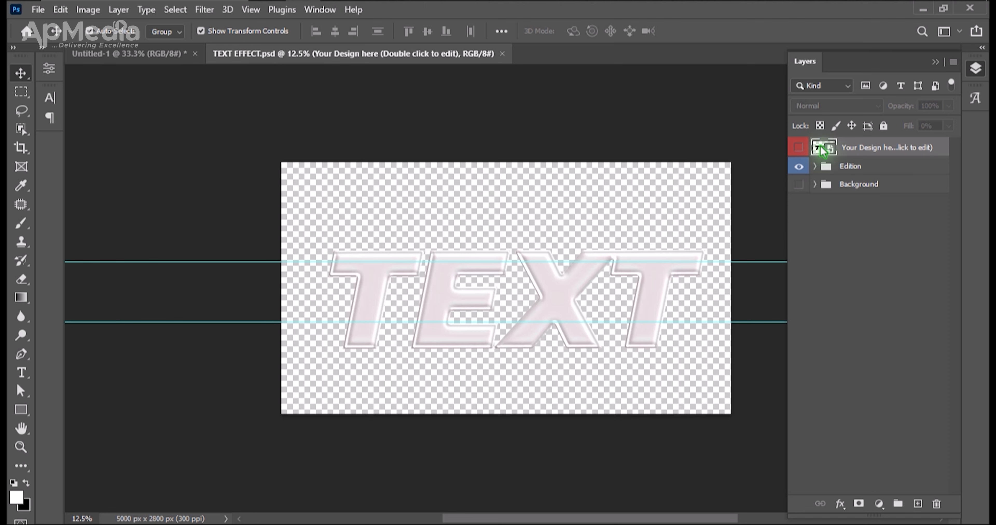
double_click(828, 151)
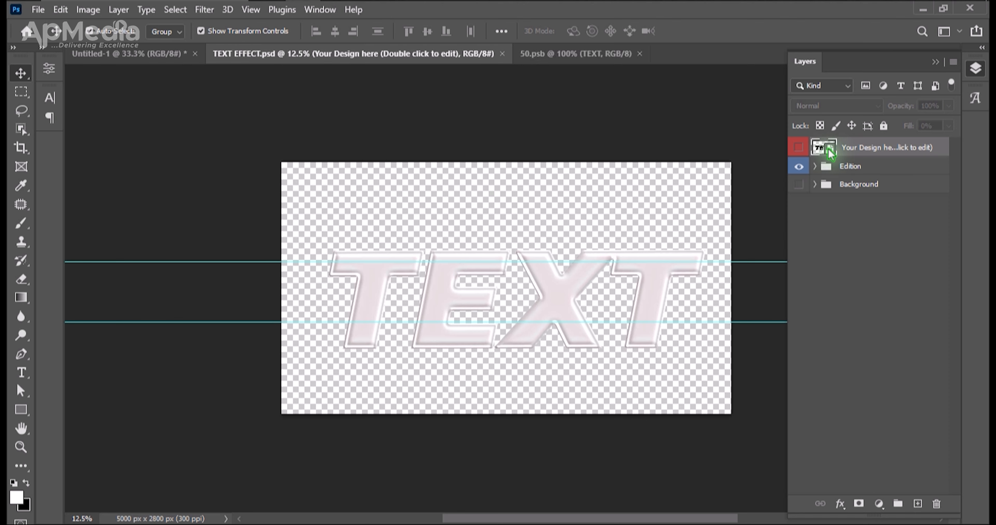
Copy the headline group, Group 2, from the Untitled-1 flyer and paste it into the 50.psb smart object.
left_click(344, 53)
left_click(129, 54)
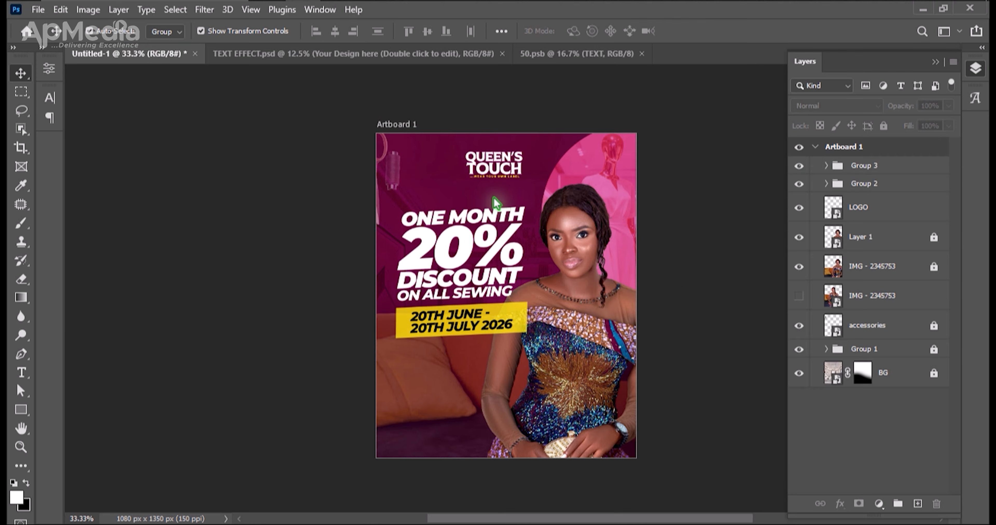
left_click(457, 242)
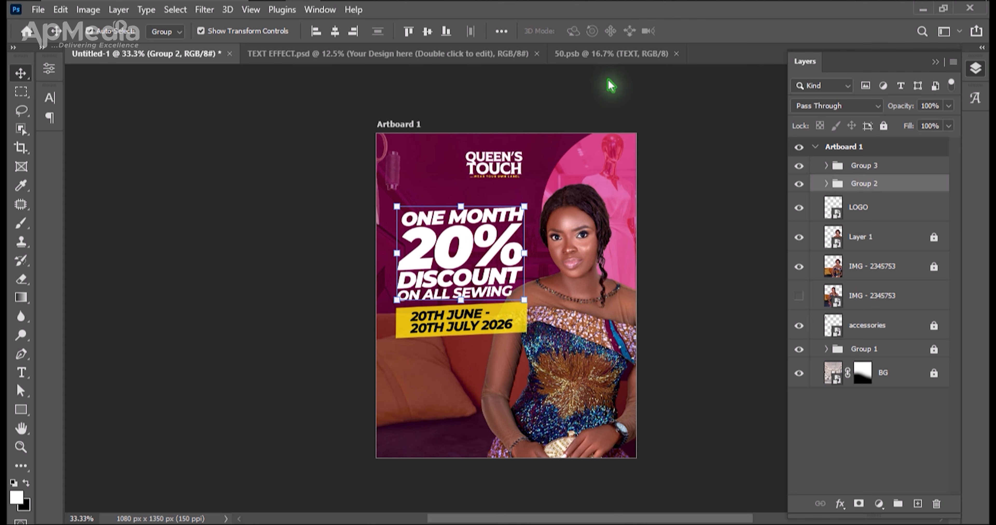
left_click(586, 55)
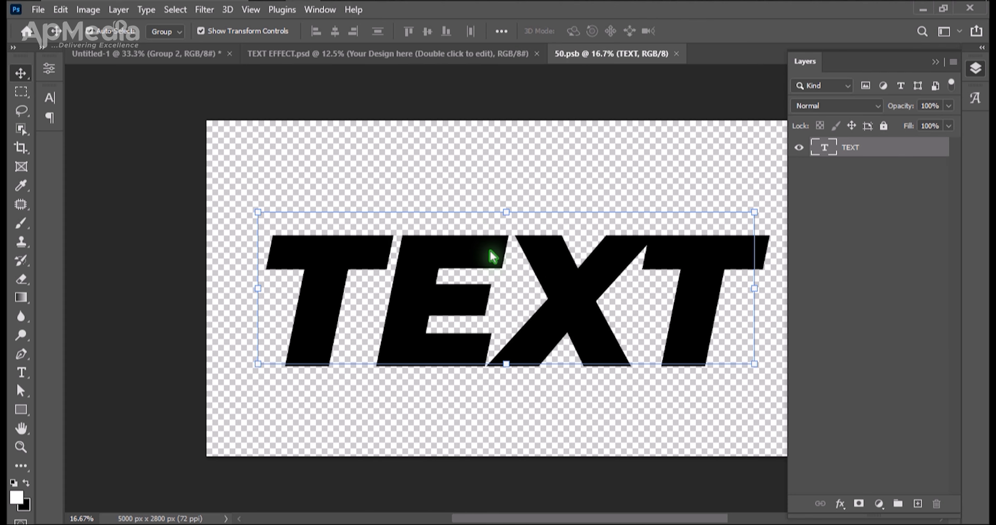
key("ctrl+v")
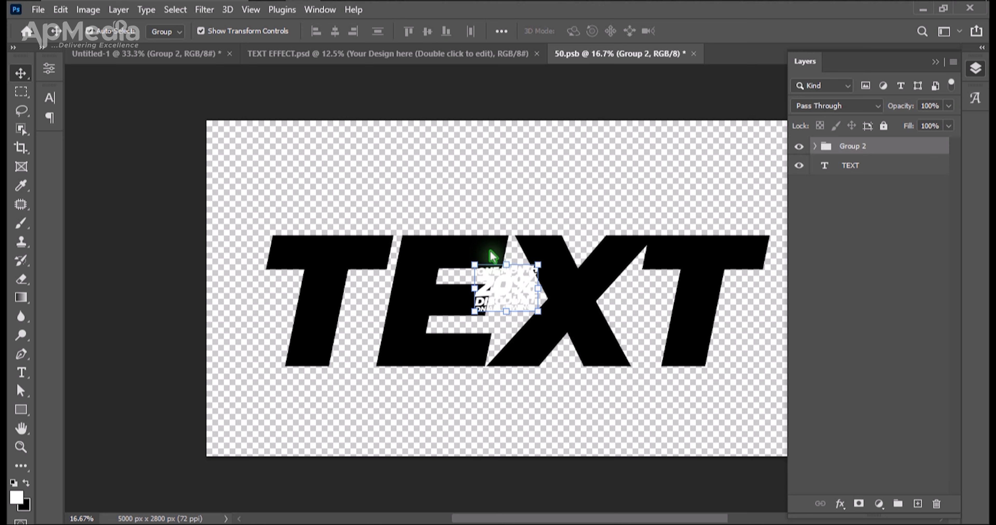
Scale the pasted headline group to about 625% and place it so it nearly fills the canvas height.
key("ctrl+t")
left_click_drag(506, 265, 491, 150)
left_click_drag(509, 306, 540, 441)
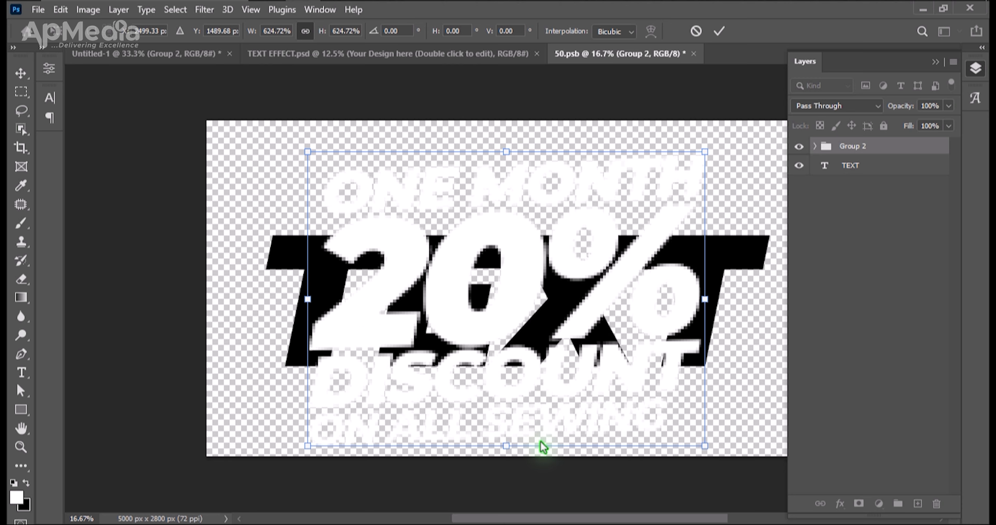
key("ctrl+minus")
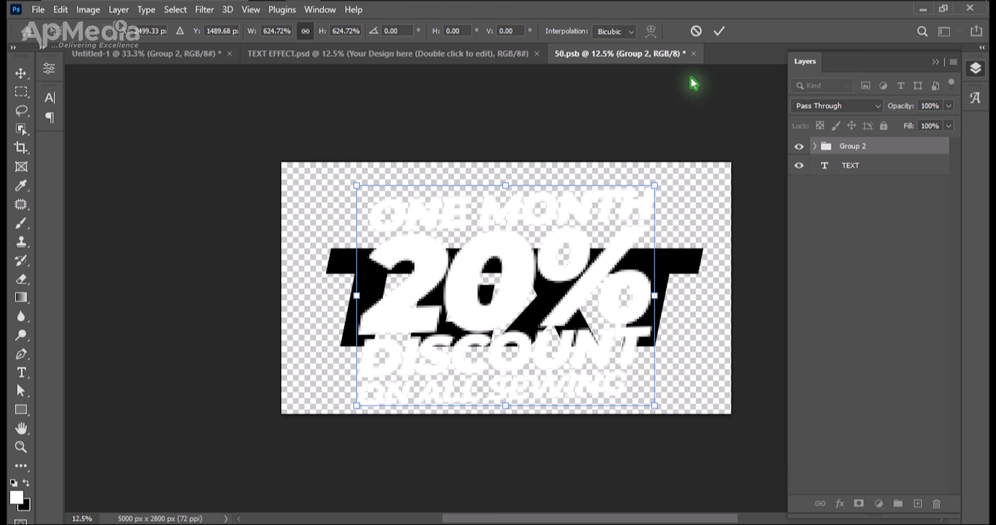
left_click(718, 31)
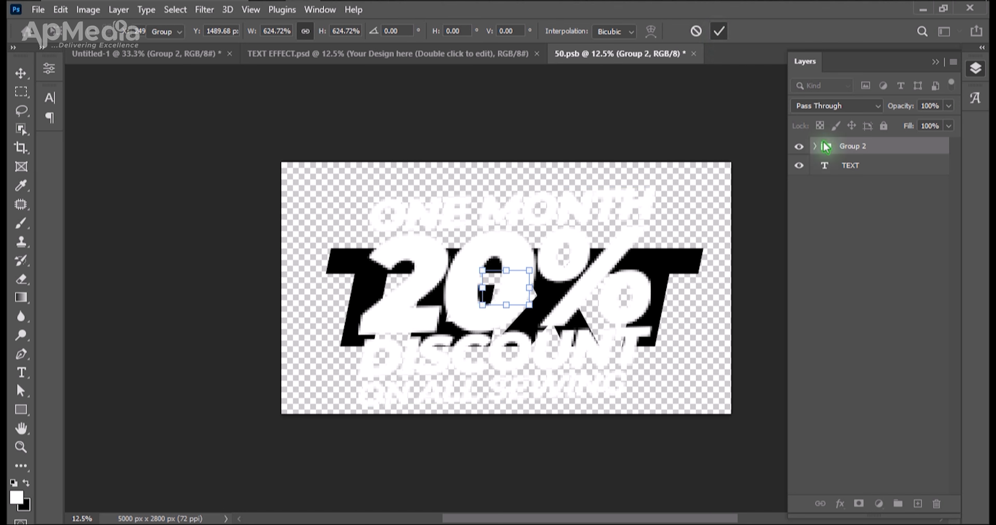
Delete the placeholder TEXT layer, then save and close the 50.psb smart object.
left_click(841, 166)
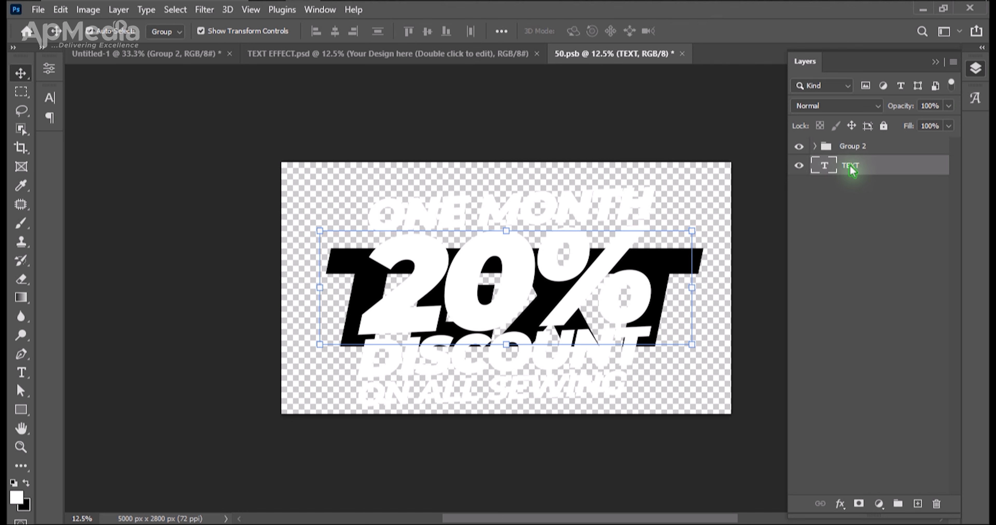
key("Delete")
left_click(705, 146)
key("ctrl+s")
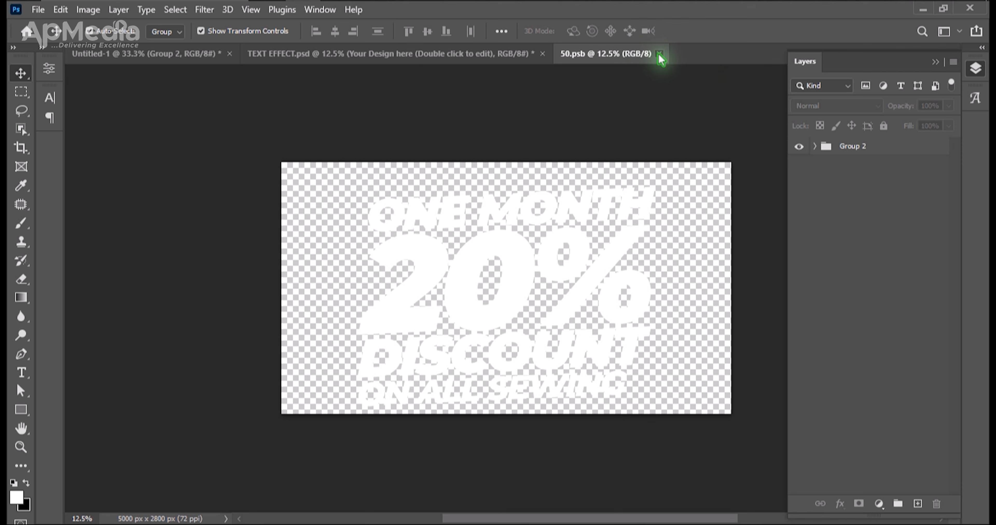
left_click(659, 54)
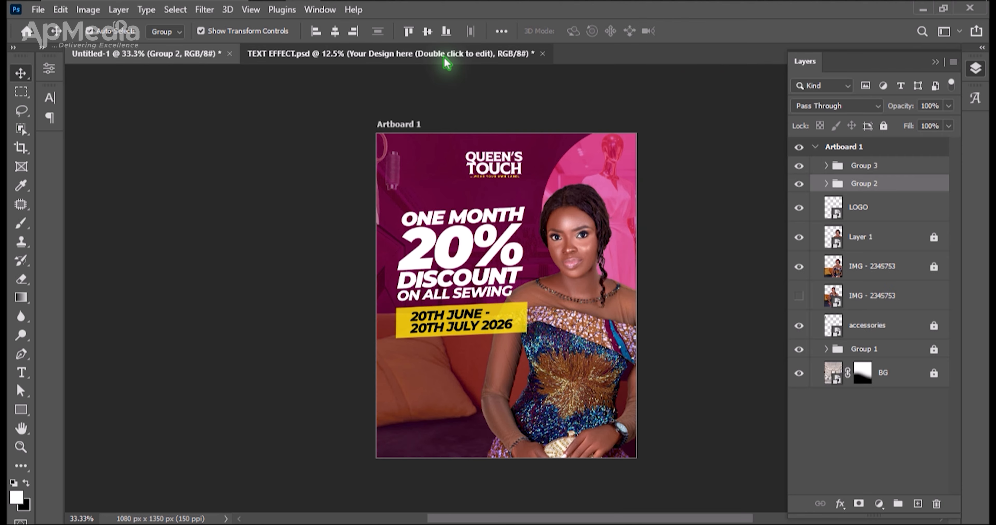
Copy the Edition group from TEXT EFFECT.psd into the flyer and hide the plain headline's Group 2.
left_click(443, 59)
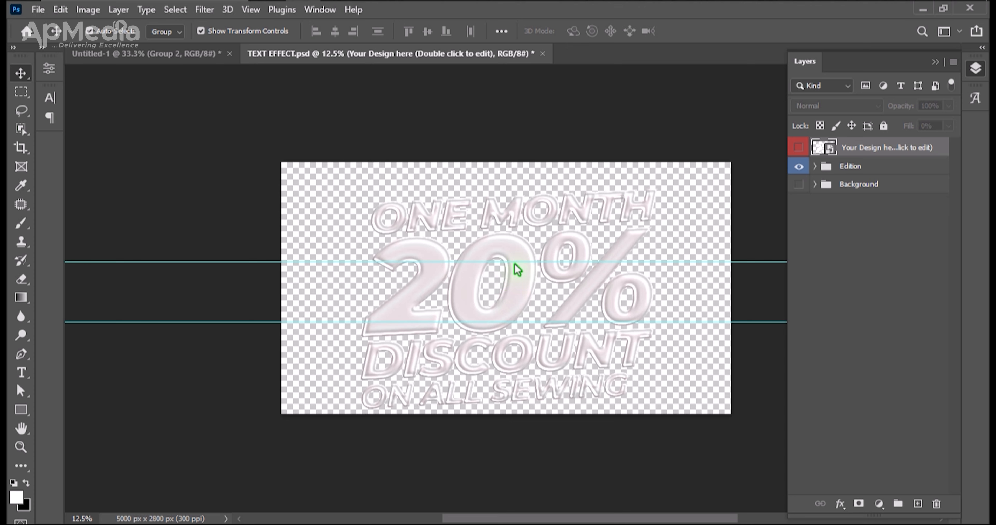
left_click(844, 169)
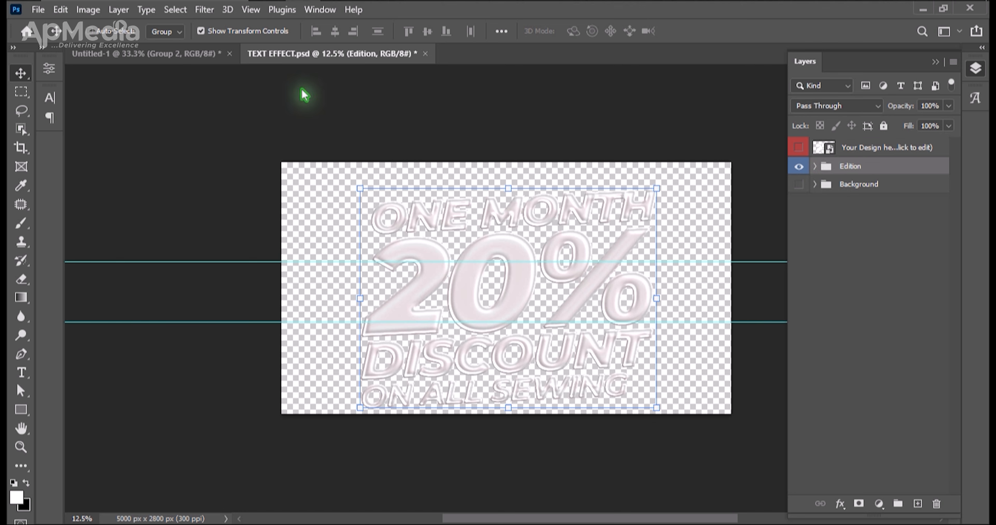
key("ctrl+e")
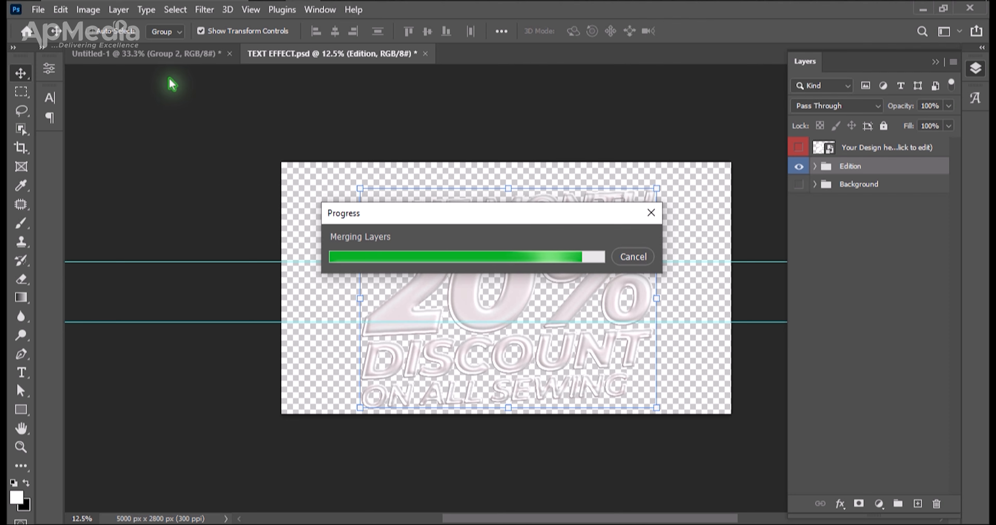
left_click(160, 56)
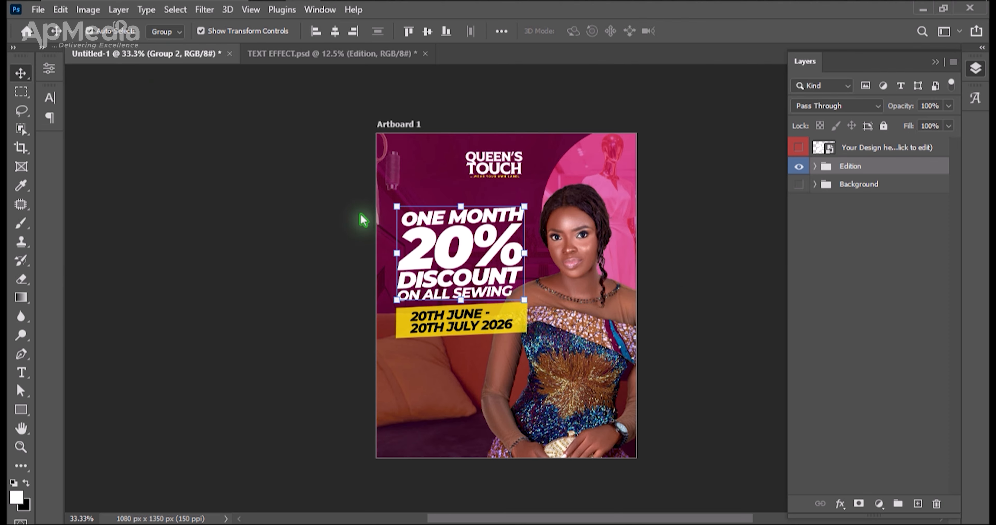
left_click(799, 184)
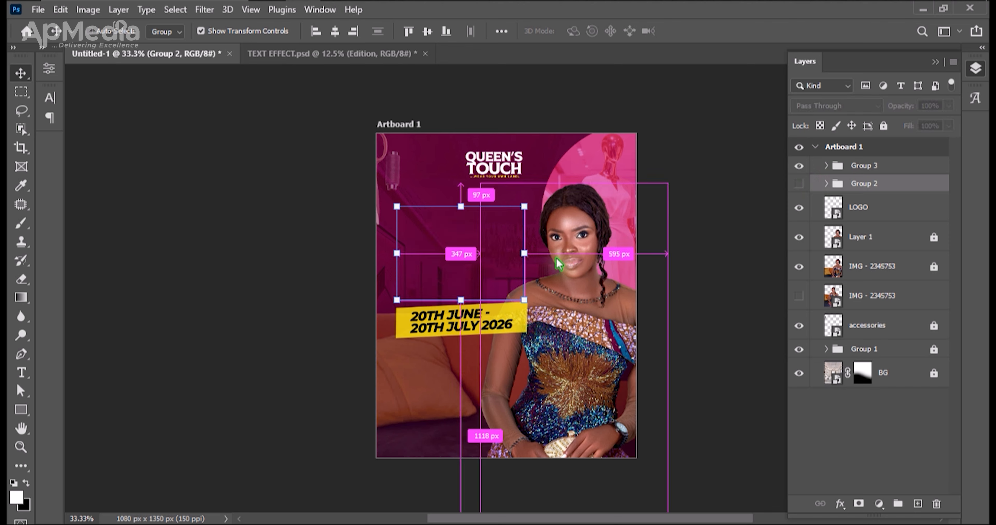
key("ctrl+v")
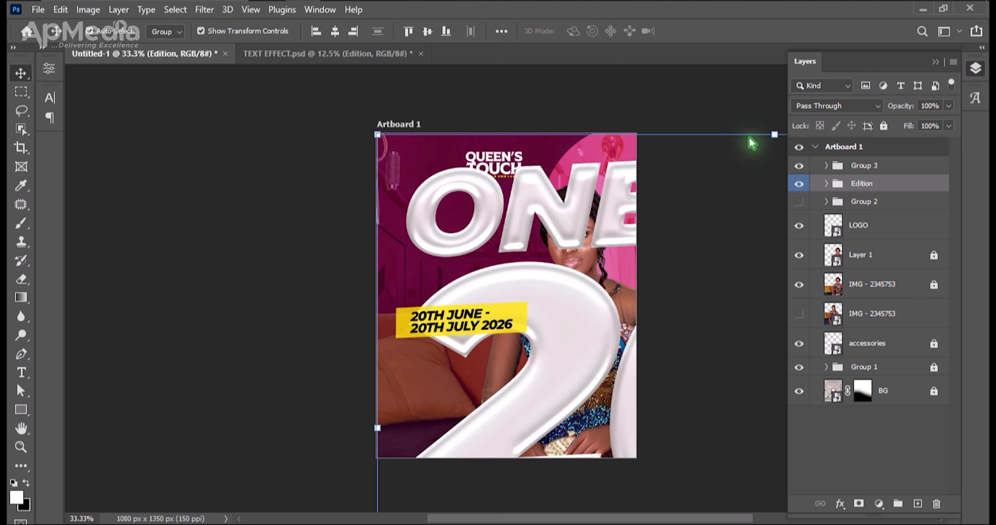
key("ctrl+minus")
key("ctrl+minus")
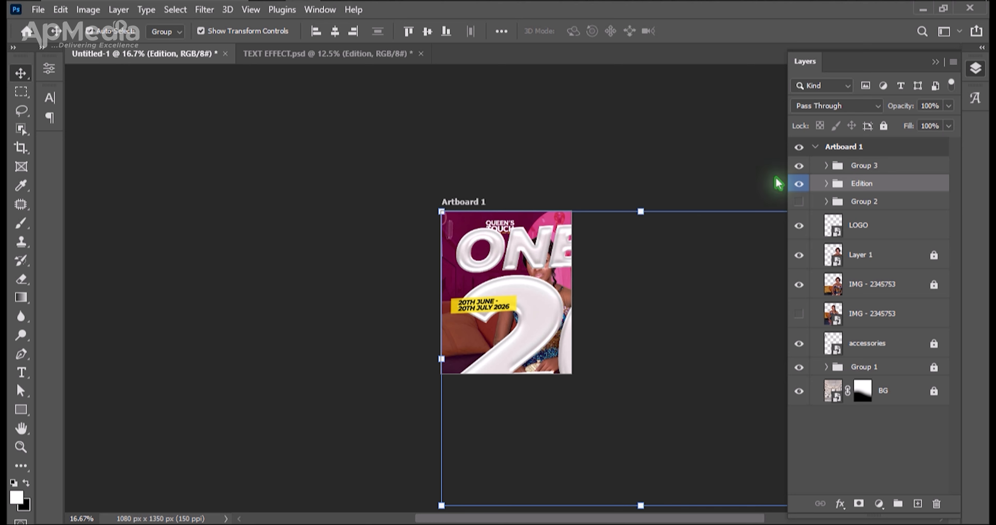
Convert the pasted Edition group to a smart object, scale it to 21.54% and move it onto the flyer's headline area.
right_click(861, 185)
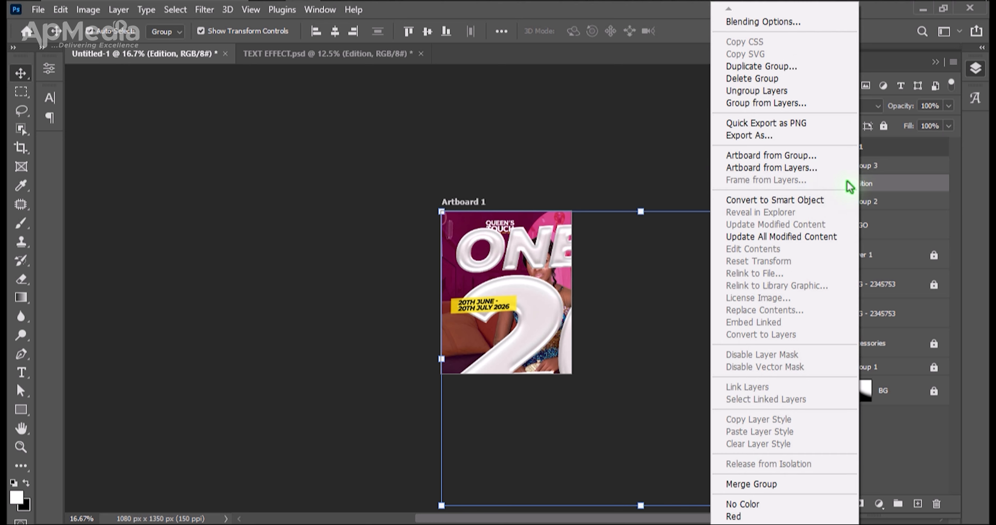
left_click(791, 200)
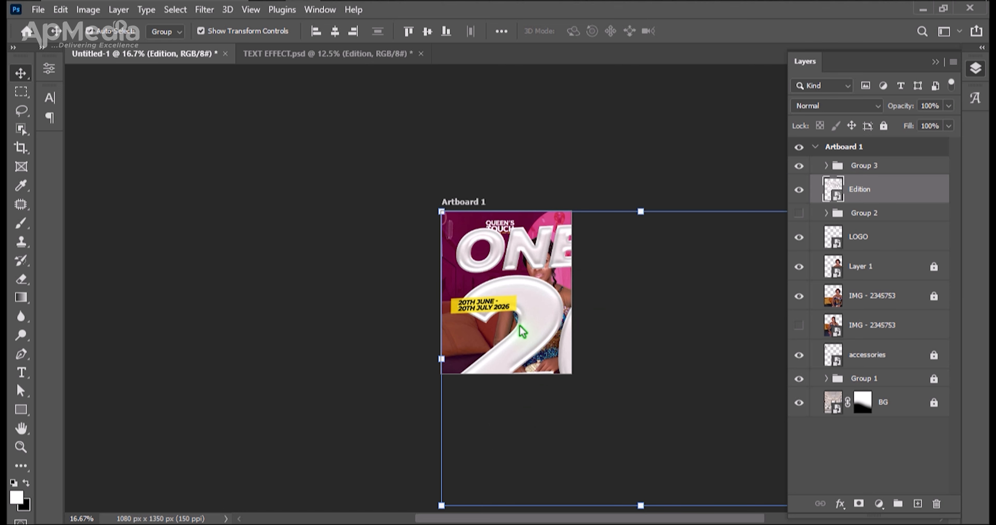
left_click_drag(641, 506, 639, 279)
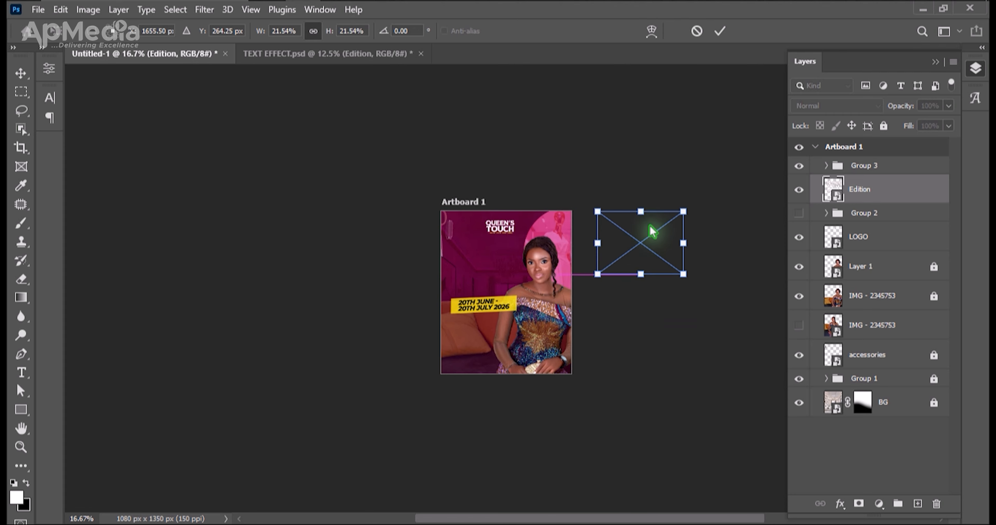
left_click_drag(643, 231, 505, 255)
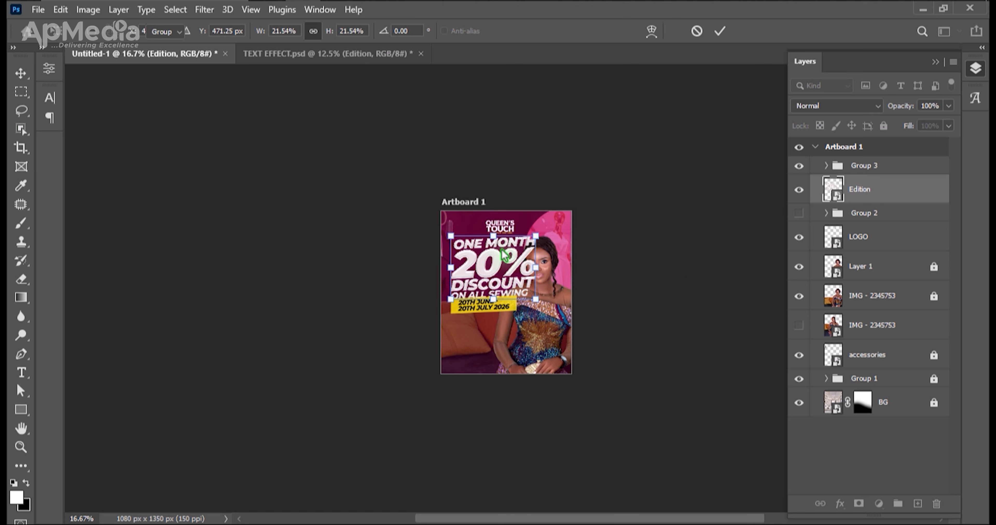
key("ctrl+plus")
key("Return")
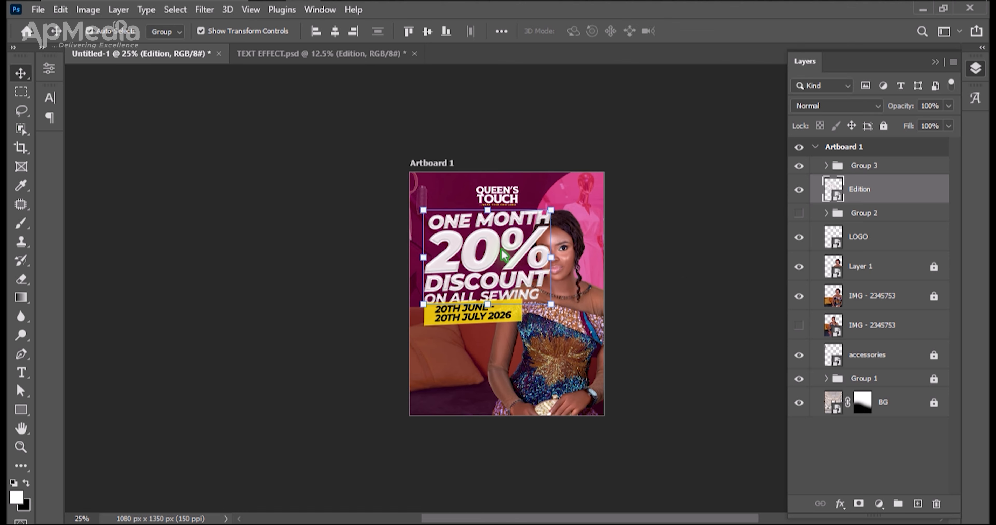
Scale the Edition headline down to 17.38% and position it beside the model, above the yellow date banner.
key("ctrl+plus")
left_click_drag(568, 247, 538, 247)
key("Return")
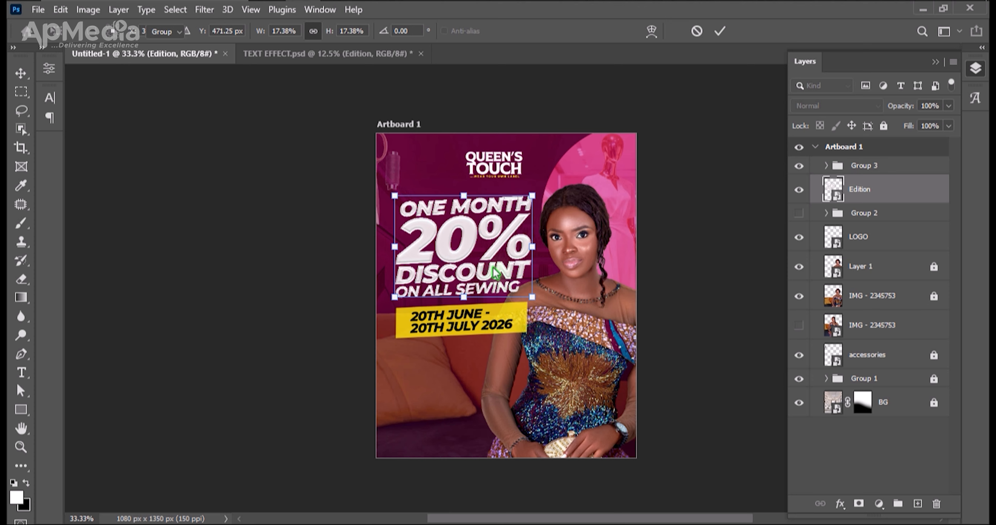
left_click_drag(468, 254, 469, 257)
key("ctrl+plus")
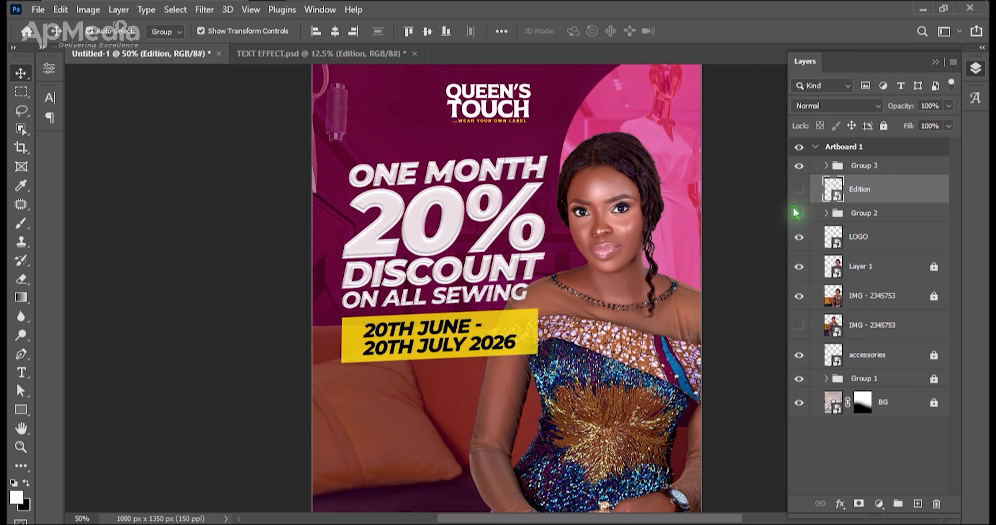
Compare the plain Group 2 headline with the styled Edition headline, leaving only Edition visible.
left_click(799, 189)
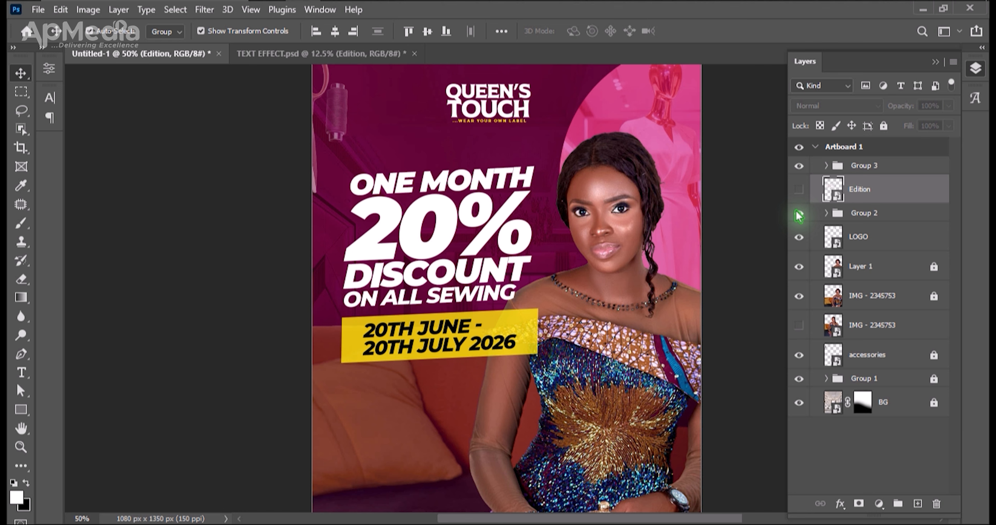
left_click(799, 213)
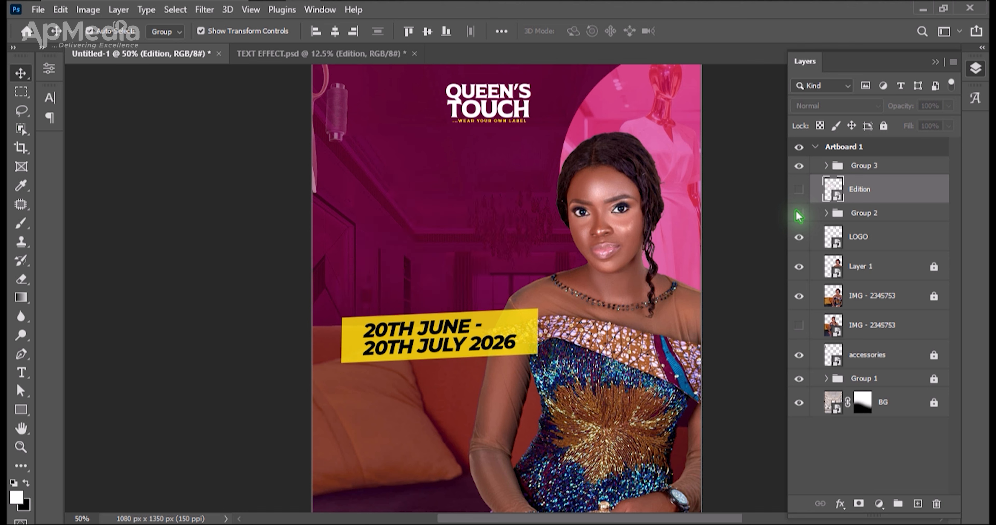
left_click(799, 214)
left_click(799, 215)
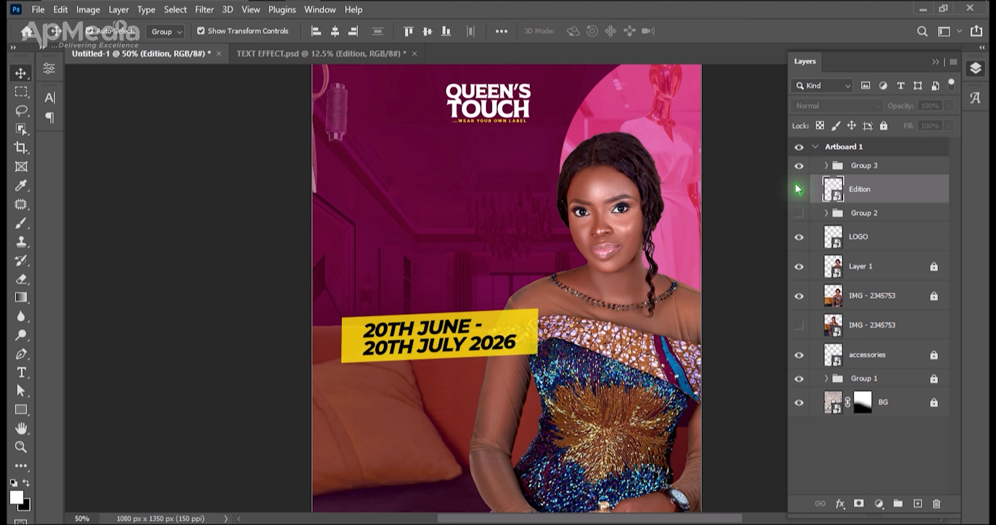
left_click(799, 192)
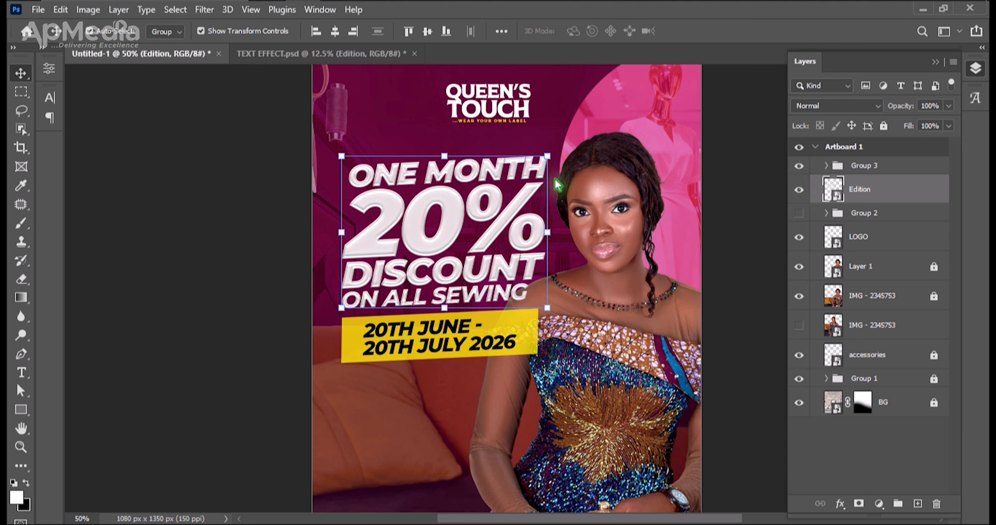
Move the styled Edition headline slightly right and down so it sits directly above the yellow date banner.
left_click_drag(446, 233, 455, 242)
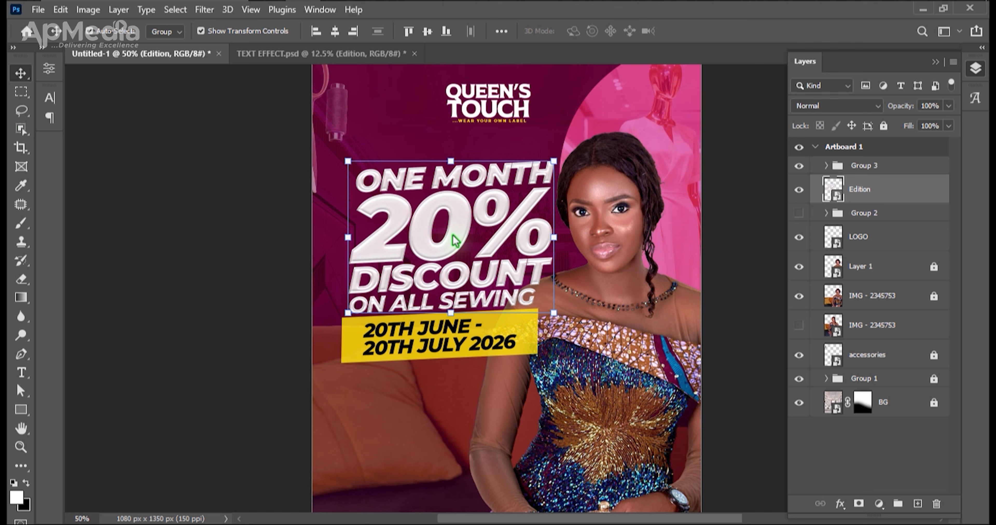
key("Left")
key("Left")
key("Left")
key("Left")
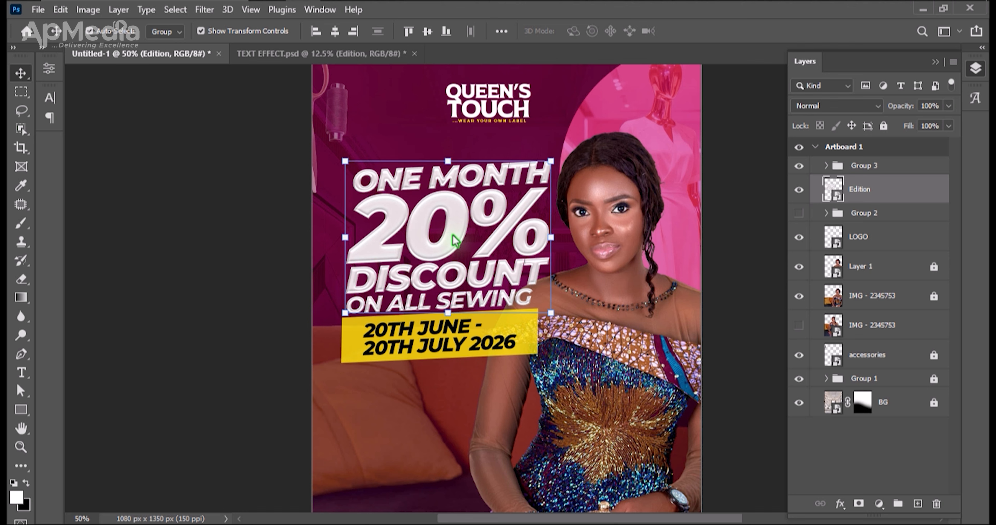
key("Left")
key("Left")
key("Down")
key("Down")
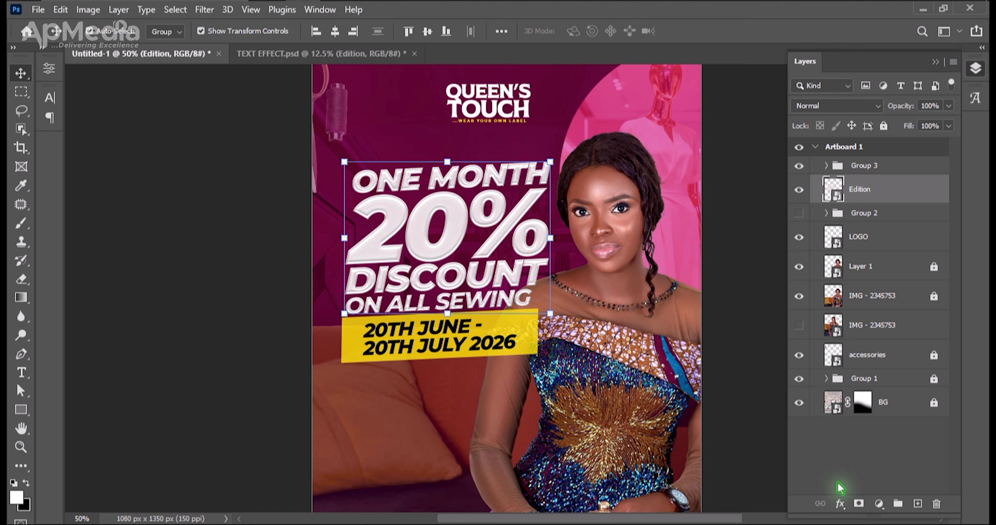
Add a Drop Shadow to the Edition headline with 25% opacity and a 16 px size.
left_click(840, 505)
left_click(846, 501)
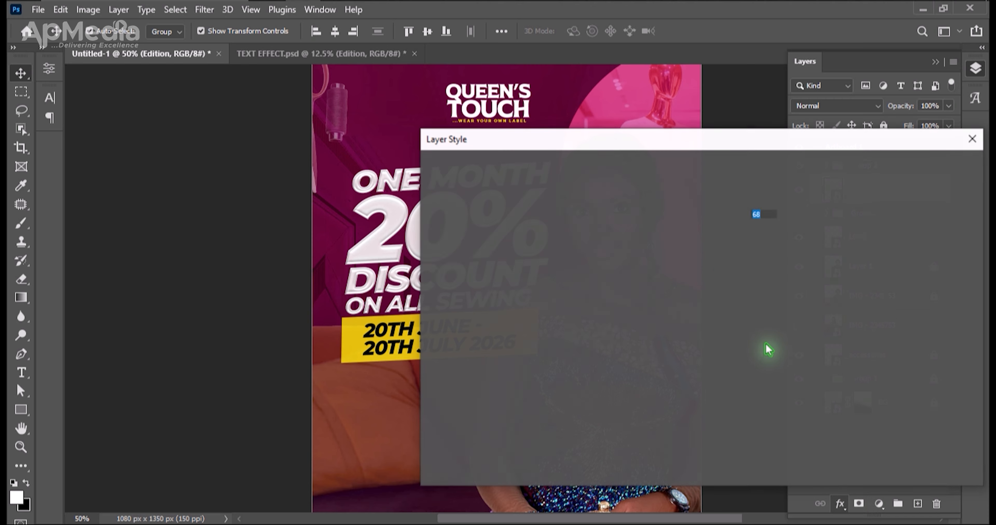
left_click_drag(607, 146, 737, 157)
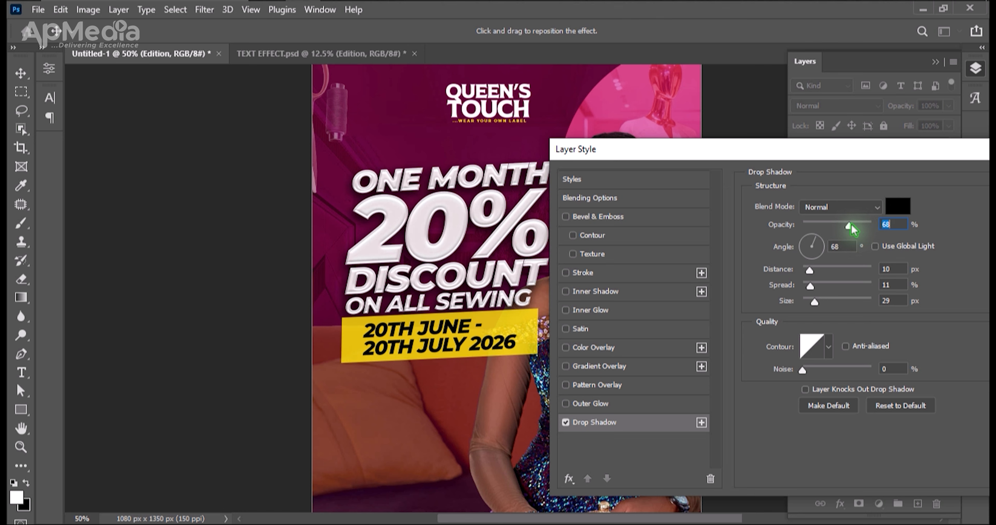
left_click_drag(850, 227, 831, 225)
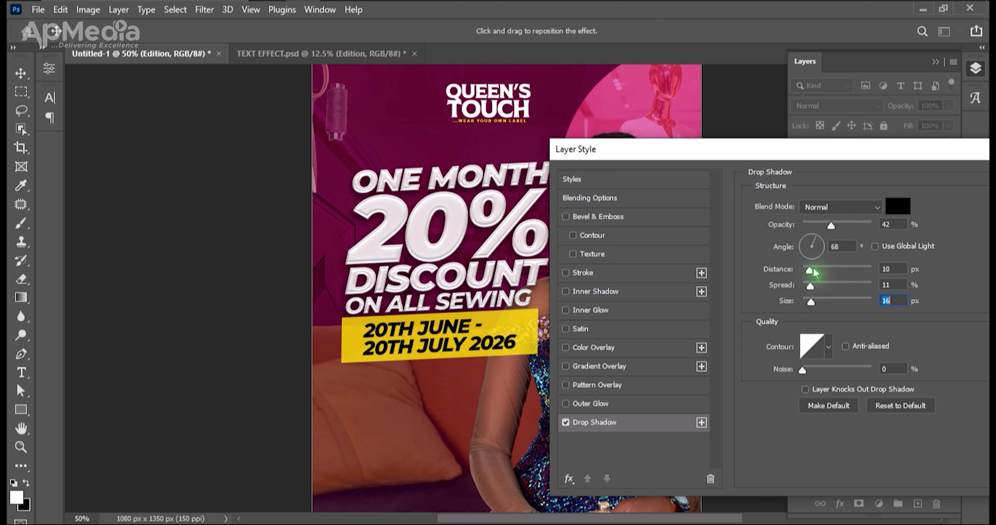
left_click_drag(830, 227, 820, 227)
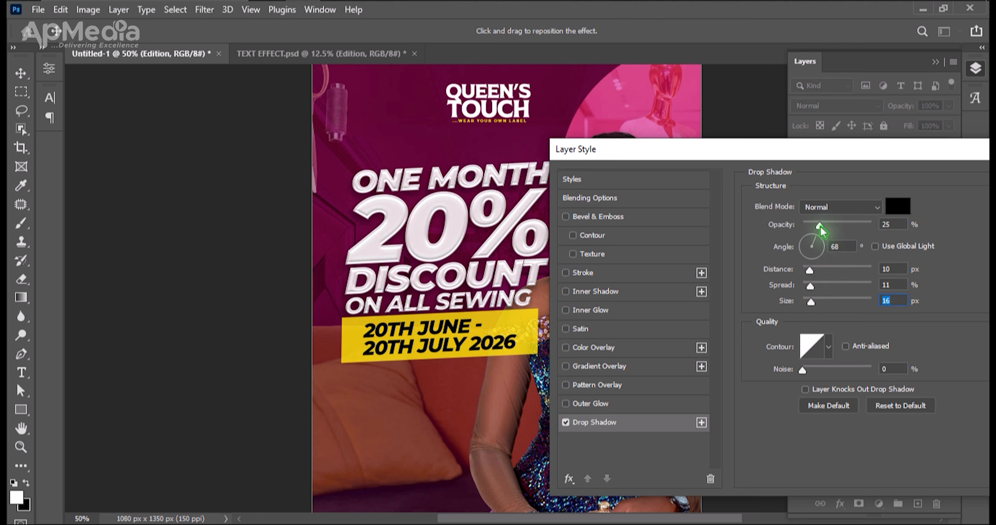
key("Return")
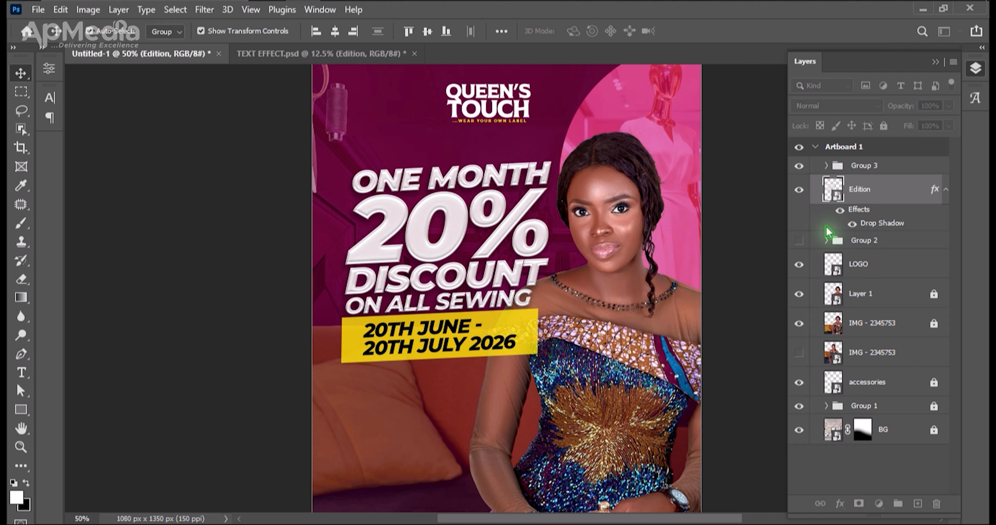
Select the Edition headline together with the yellow date banner and move both slightly left.
left_click_drag(489, 411, 425, 172)
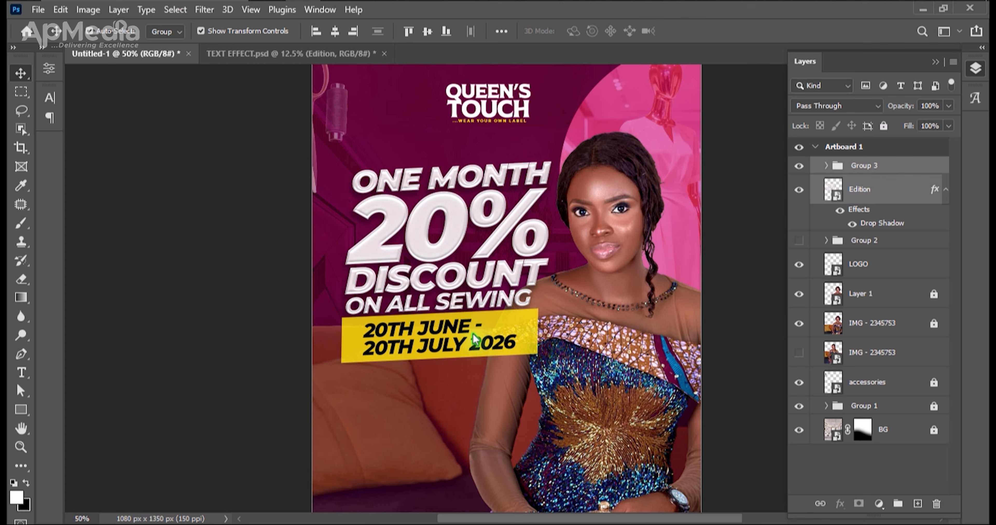
left_click_drag(473, 336, 467, 335)
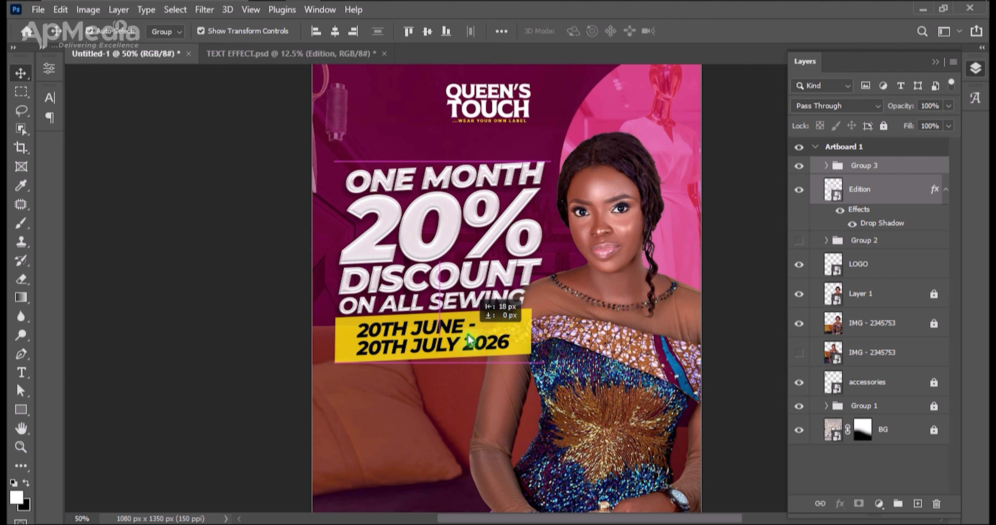
left_click(438, 452)
Add the text BRIDAL SEWING on two lines over the sofa below the date banner and enlarge it to 22.13 pt.
key("ctrl+minus")
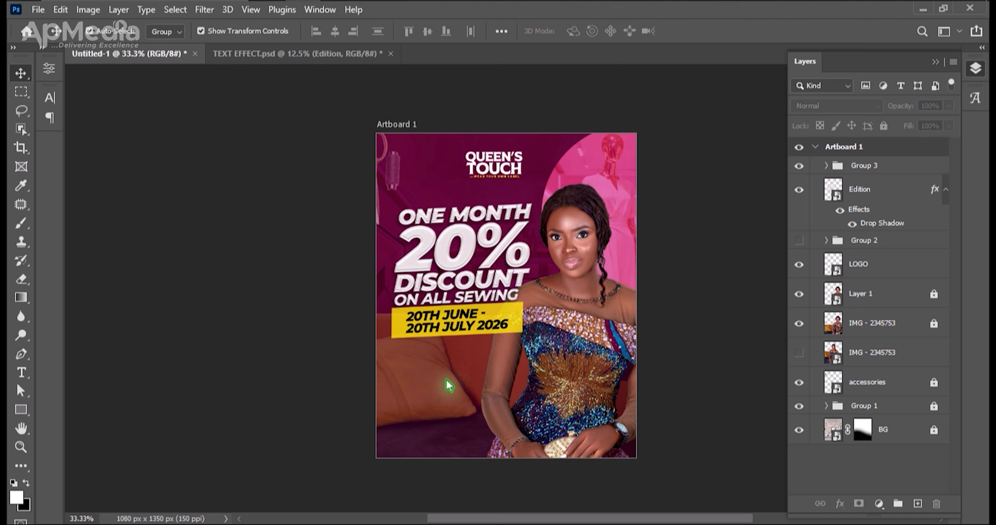
key("t")
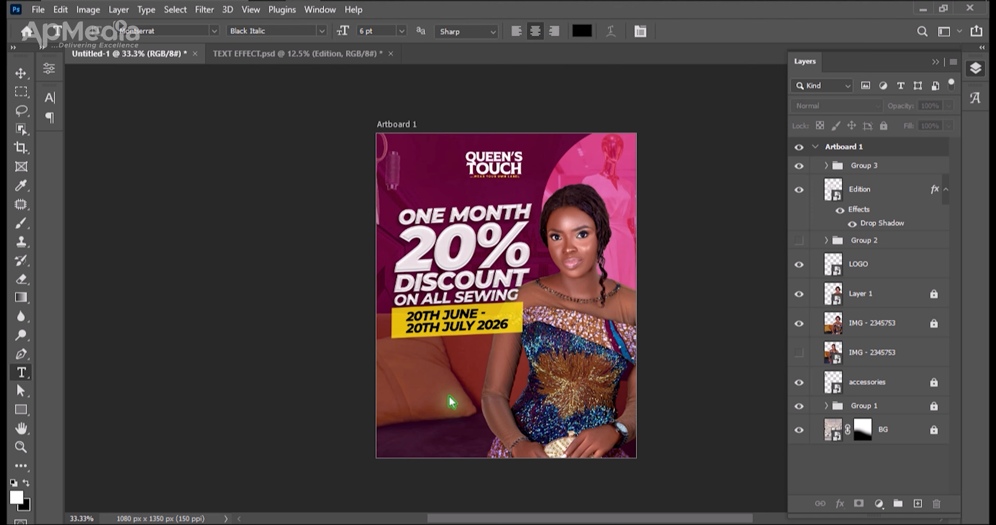
left_click(424, 386)
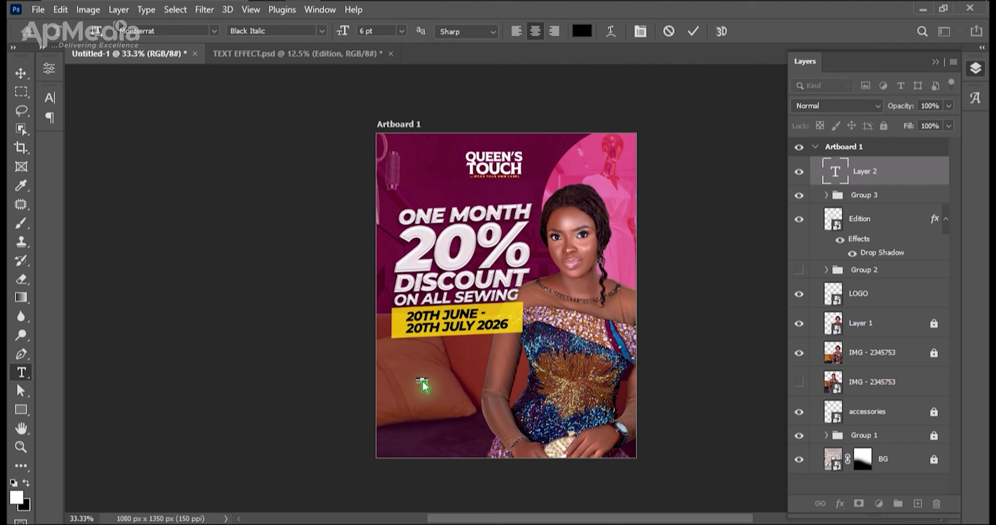
type("BRIDAL SEWING")
key("ctrl+Return")
key("v")
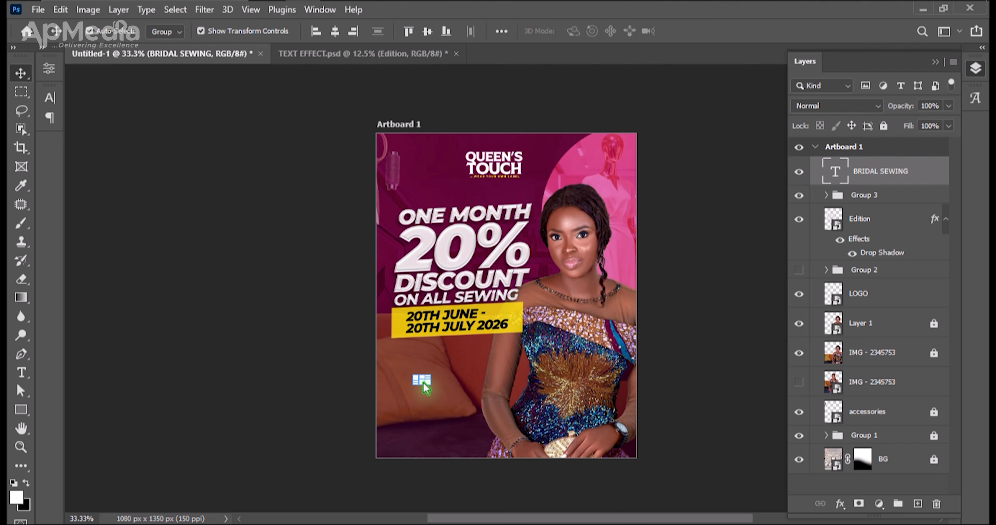
left_click_drag(429, 388, 468, 396)
key("Return")
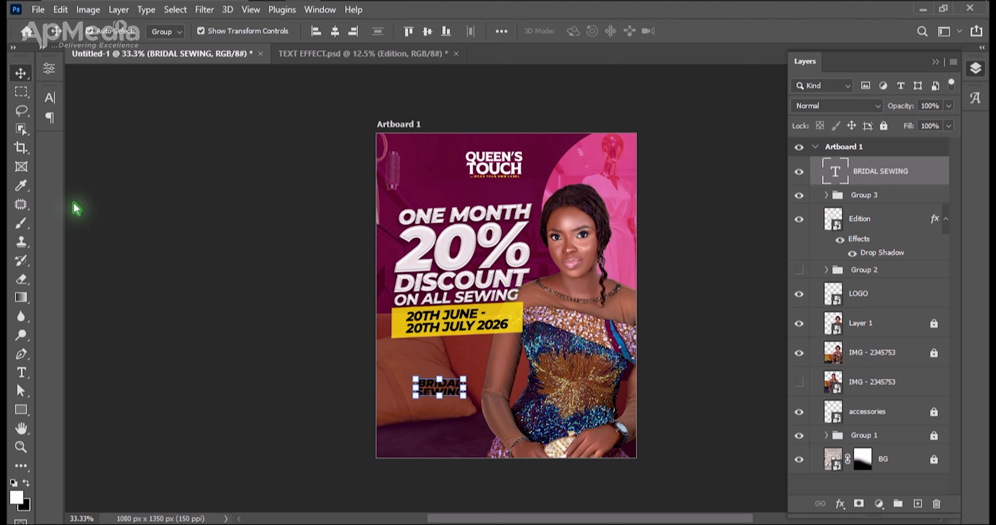
Format the BRIDAL SEWING text as Antonio Bold in white with 22 pt leading.
left_click(49, 97)
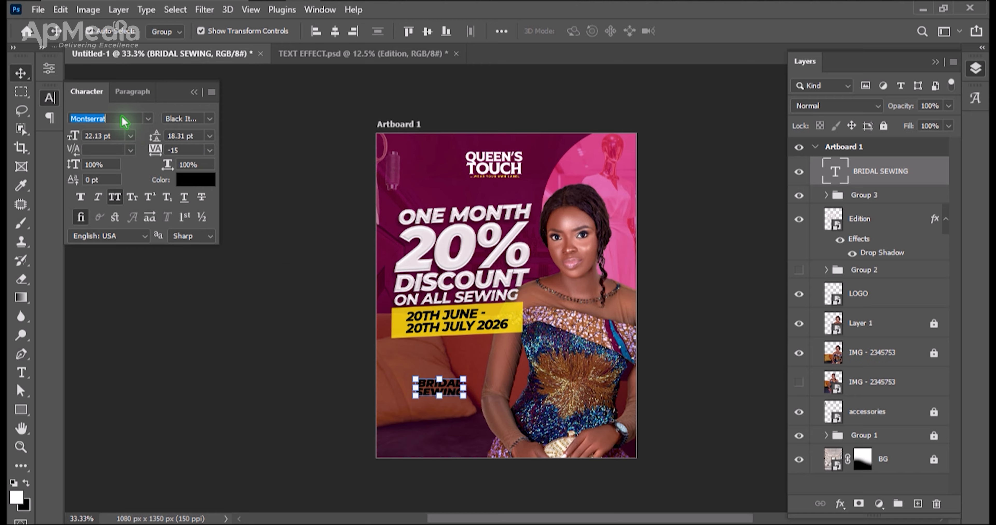
type("ANTONIO")
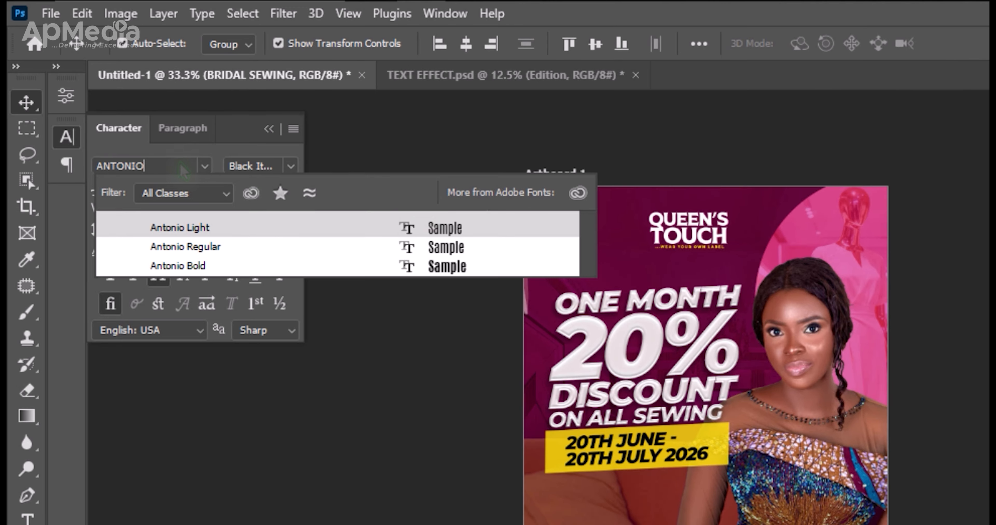
left_click(457, 268)
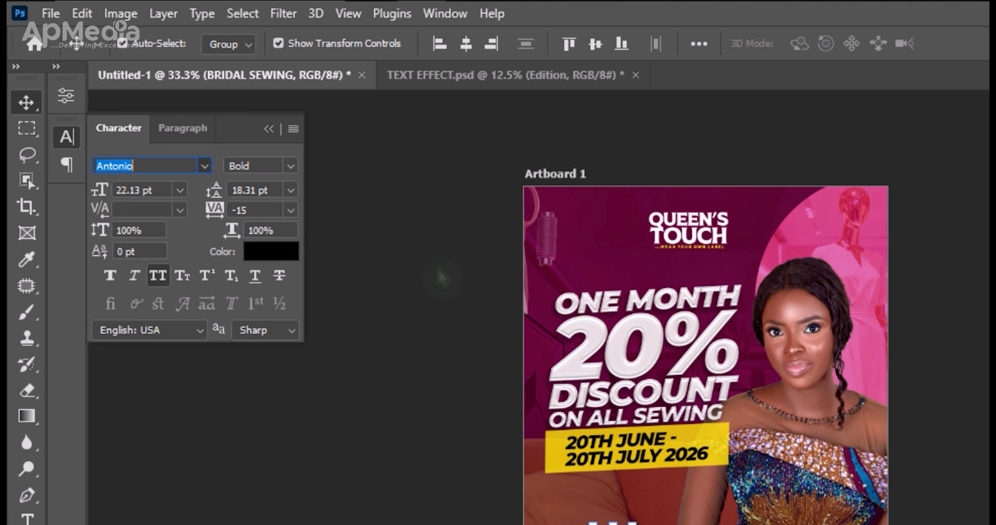
left_click(271, 252)
left_click(847, 380)
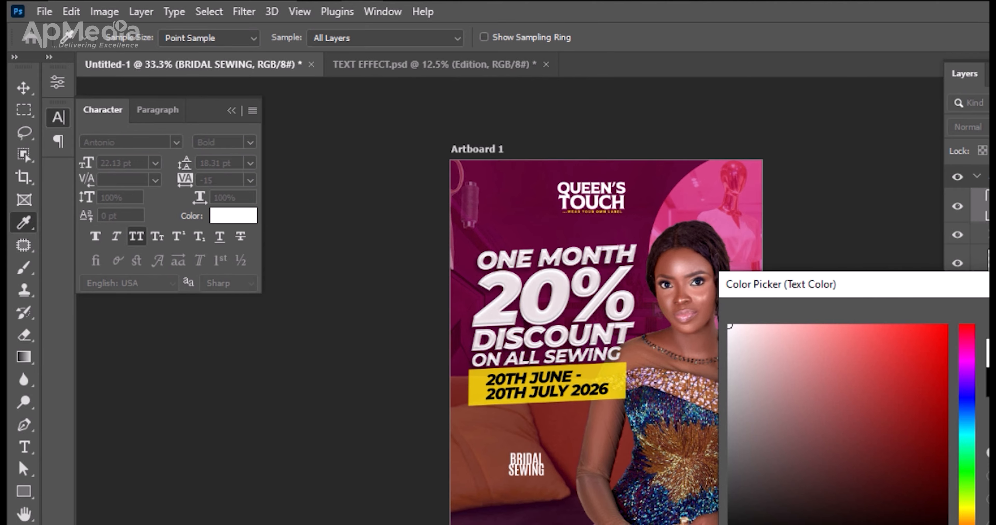
key("Return")
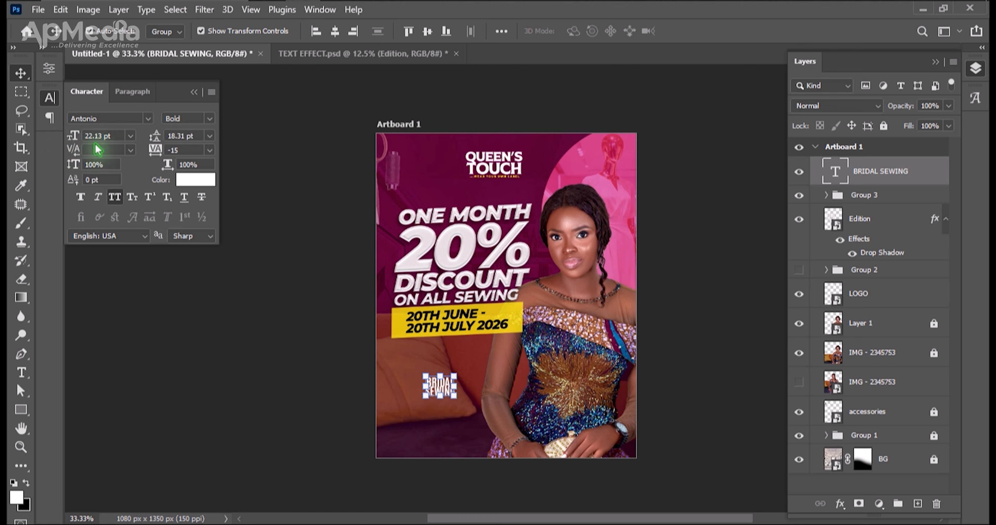
left_click(156, 142)
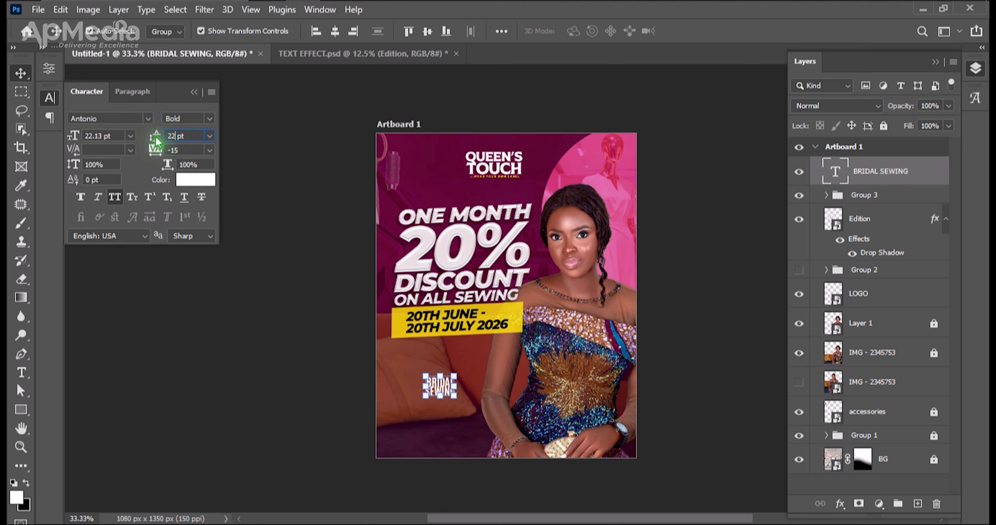
Move BRIDAL SEWING up and left, then duplicate it to its right and change the copy to BESPOKE WEARS.
left_click_drag(445, 394, 420, 384)
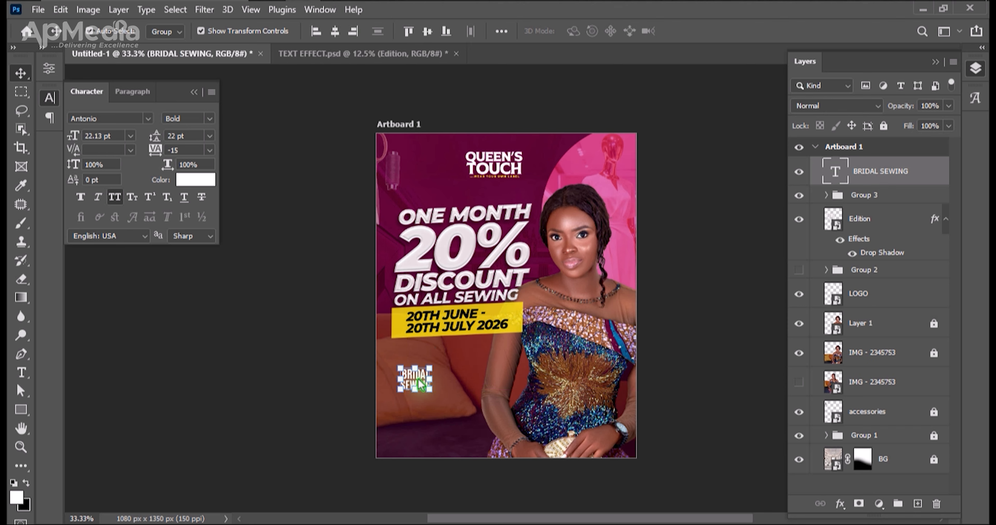
key("ctrl+j")
left_click_drag(418, 379, 479, 382)
key("t")
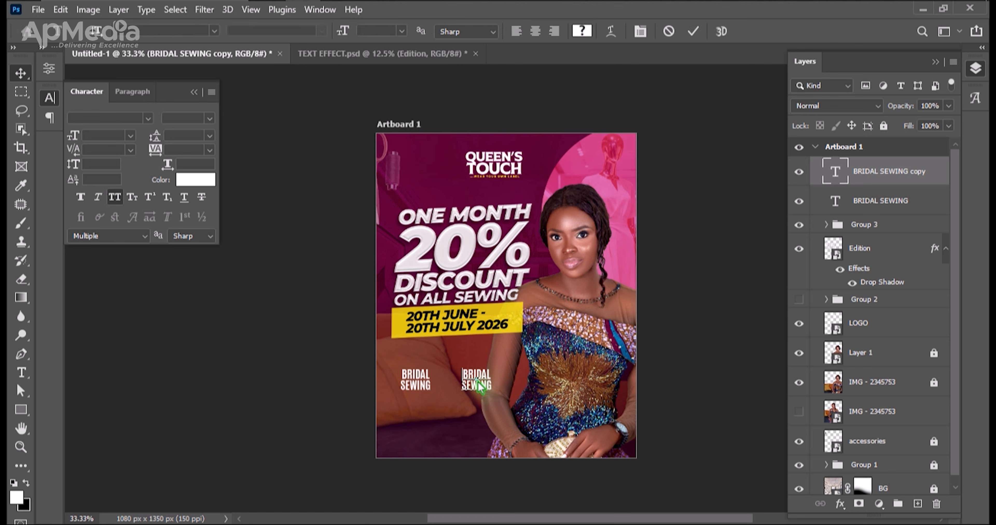
left_click(478, 387)
key("ctrl+a")
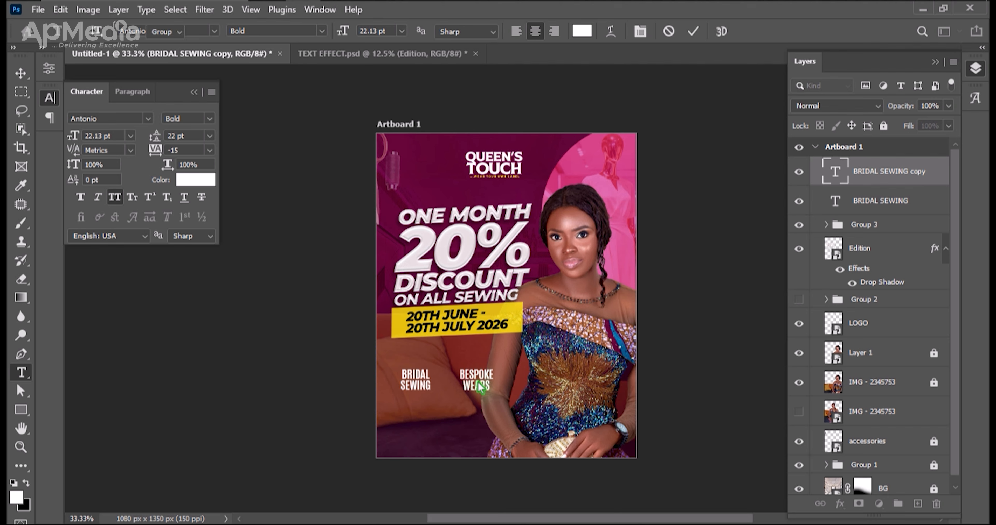
key("ctrl+Return")
Duplicate the BESPOKE WEARS text below the two labels and change the copy to READY TO WEAR.
key("v")
key("ctrl+j")
left_click_drag(478, 384, 432, 433)
double_click(432, 435)
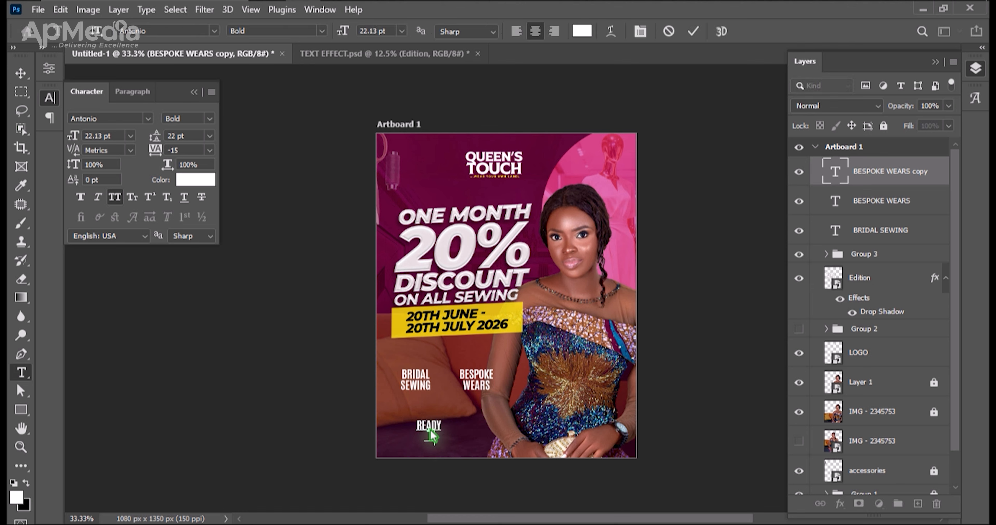
key("ctrl+Return")
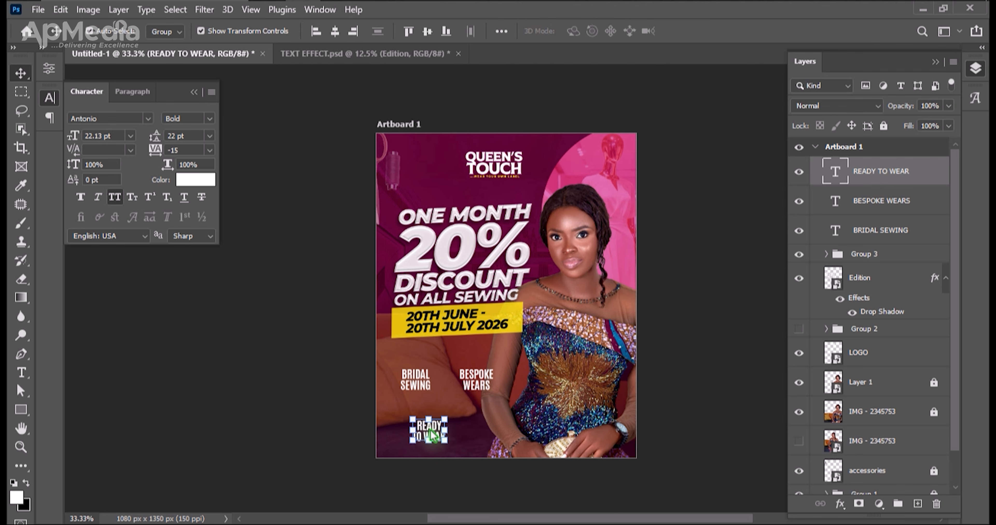
Reposition the READY TO WEAR text closer beneath and between BRIDAL SEWING and BESPOKE WEARS.
key("ctrl+t")
key("Escape")
mouse_move(443, 427)
left_mouse_down()
mouse_move(484, 402)
mouse_move(446, 423)
left_mouse_up()
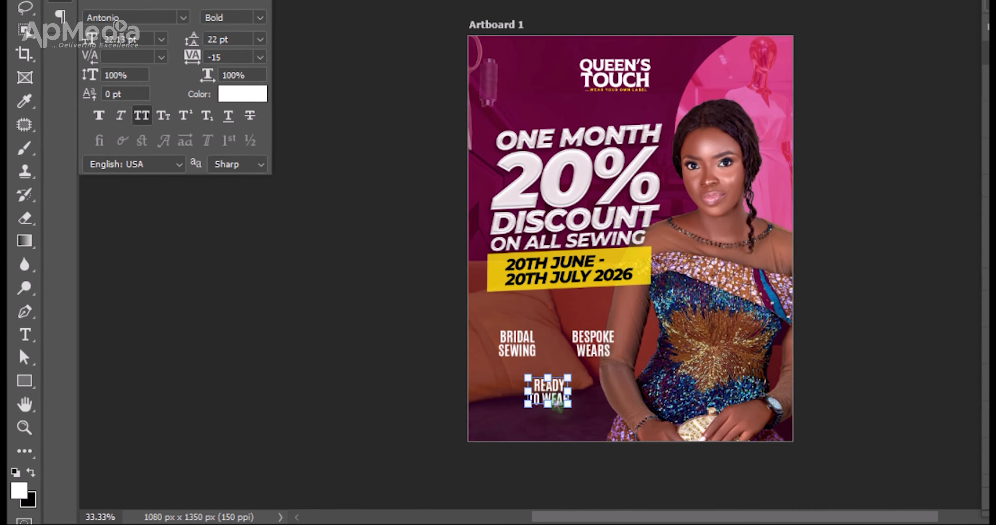
left_click_drag(447, 427, 489, 413)
left_click_drag(653, 358, 694, 378)
key("ctrl+z")
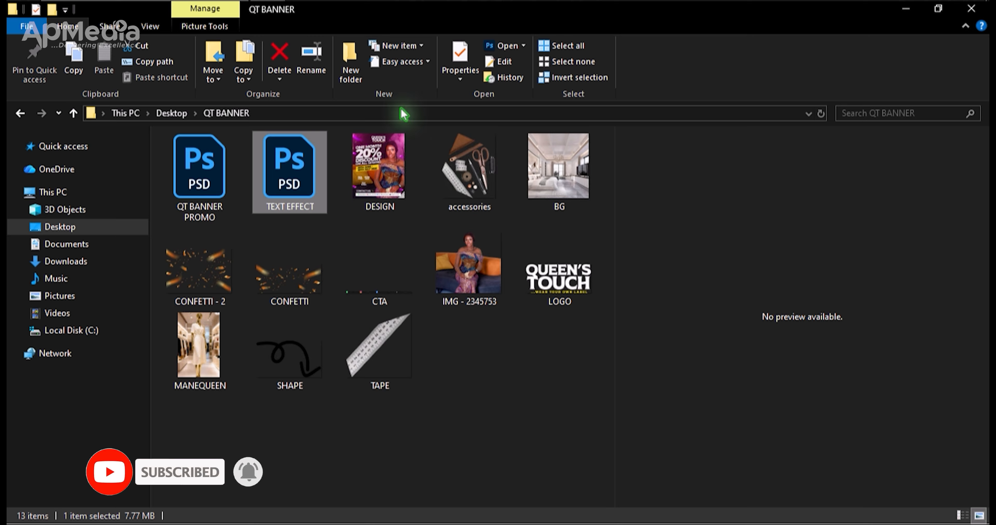
Switch to File Explorer and preview the DESIGN image in the QT BANNER folder to examine the service labels' layout.
left_click(384, 183)
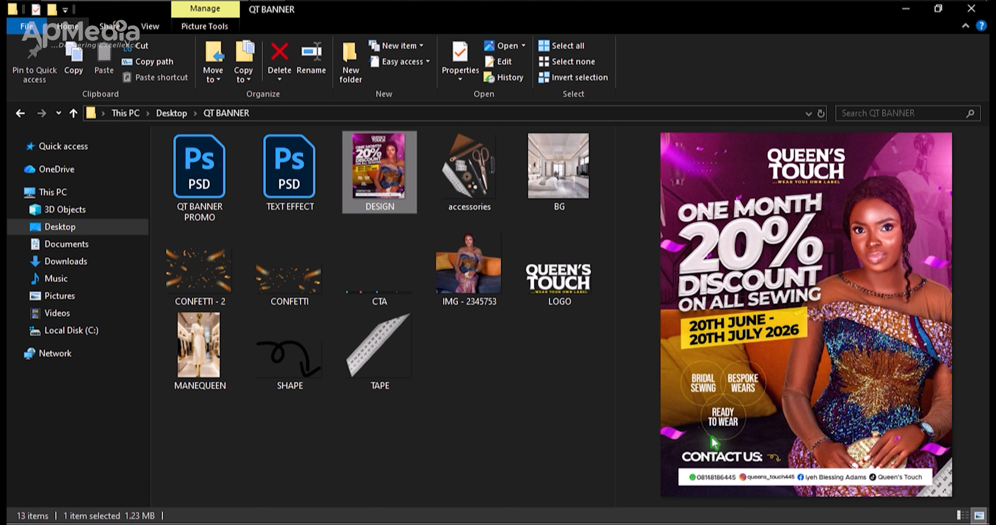
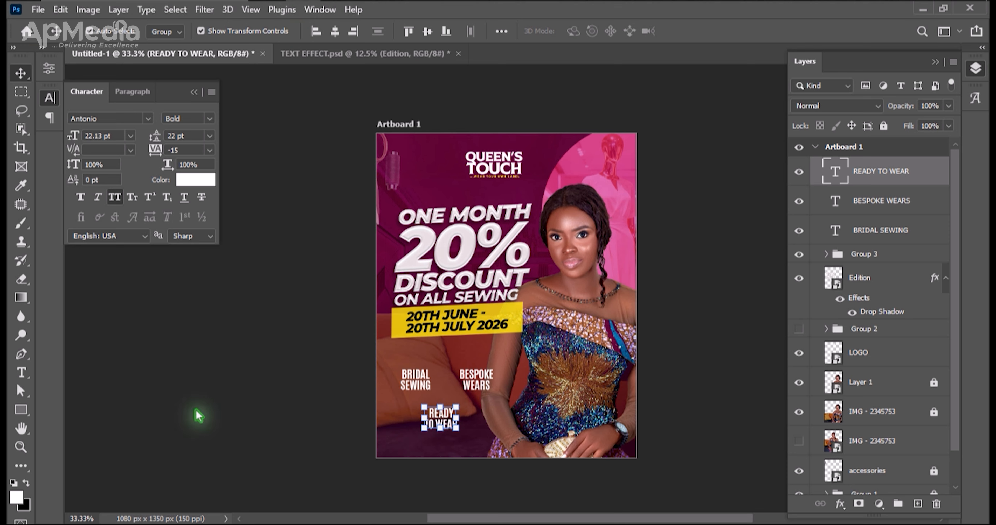
Draw a circle about 213 px wide over the BRIDAL SEWING text with the Ellipse Tool.
right_click(21, 411)
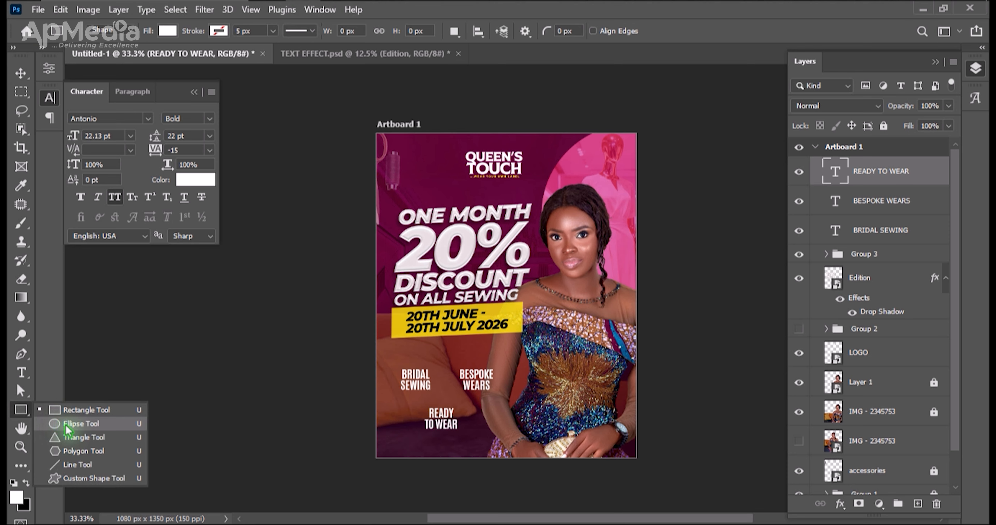
left_click(77, 413)
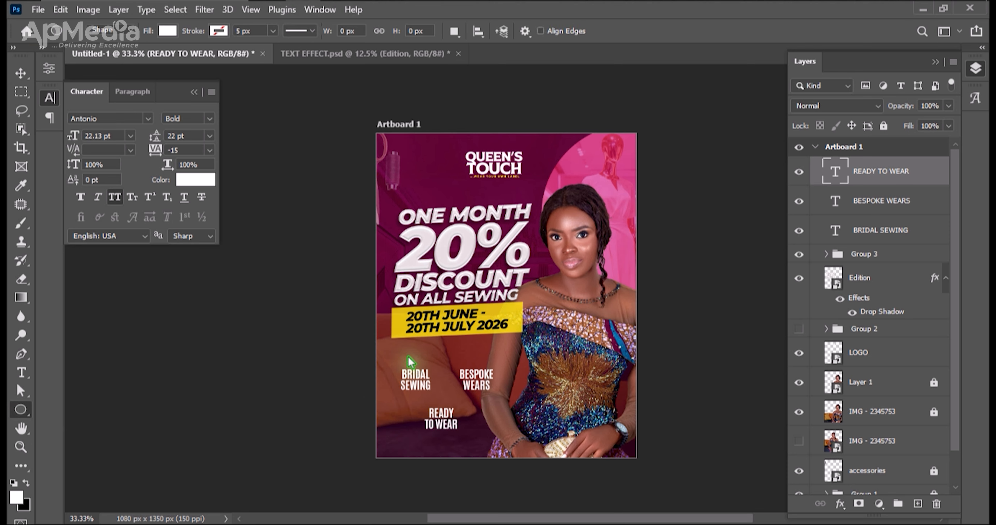
mouse_move(407, 361)
left_mouse_down()
mouse_move(472, 411)
mouse_move(462, 410)
left_mouse_up()
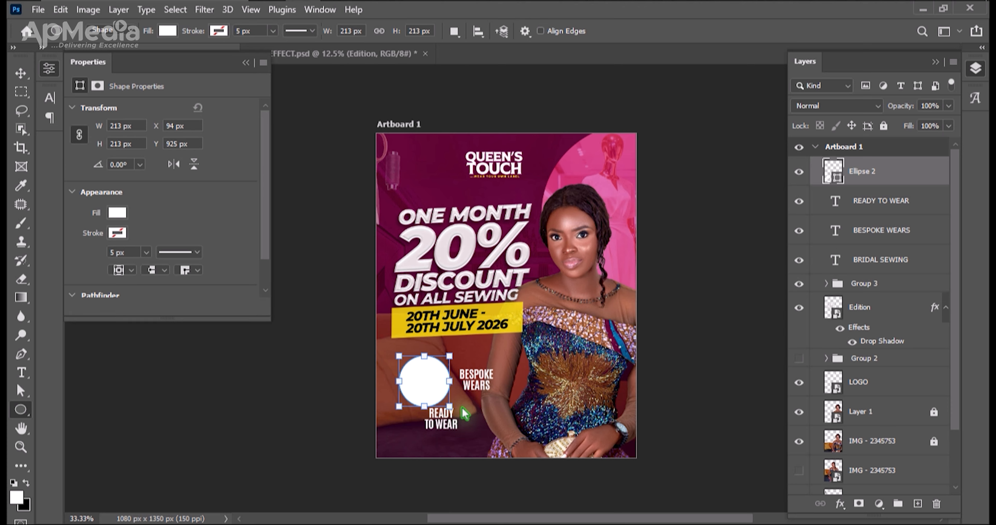
Remove the circle's fill and give it a yellow stroke 1.5 px wide.
left_click(167, 31)
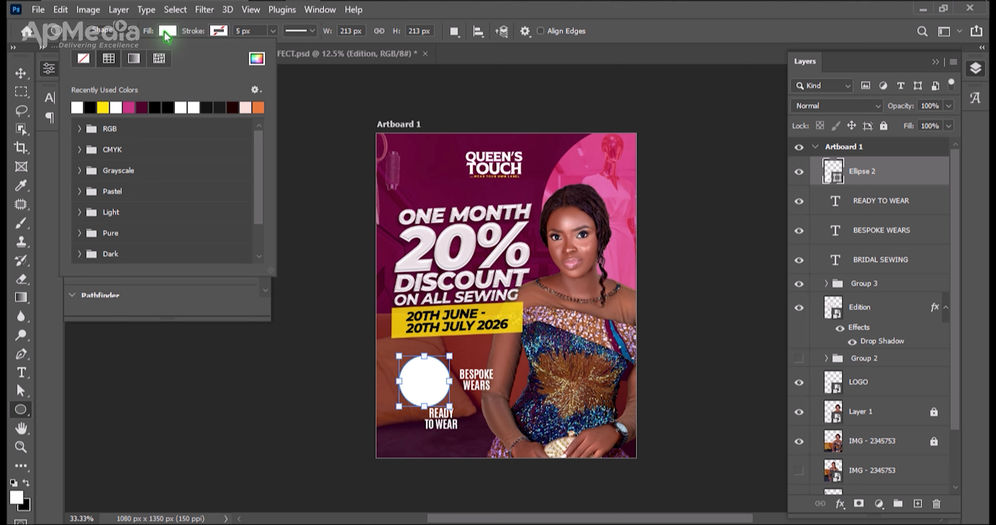
left_click(84, 59)
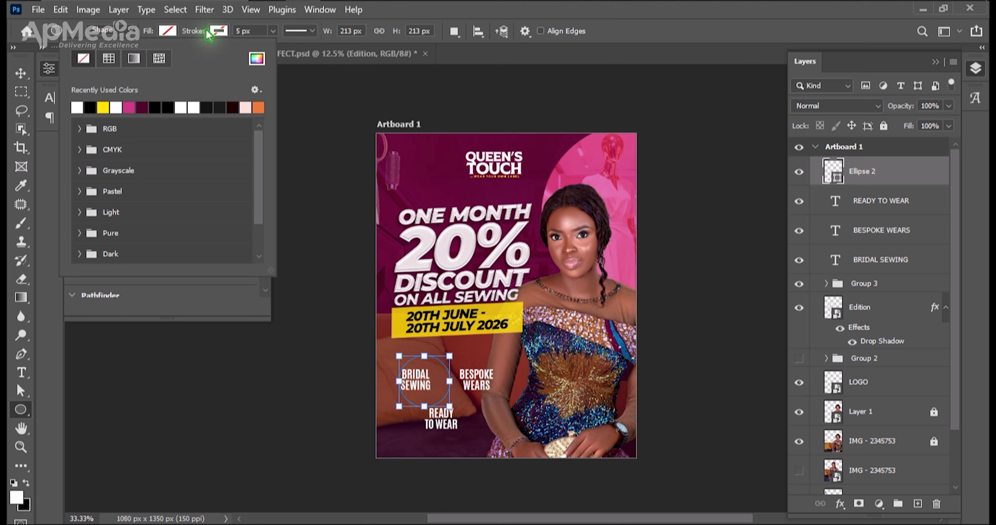
left_click(218, 31)
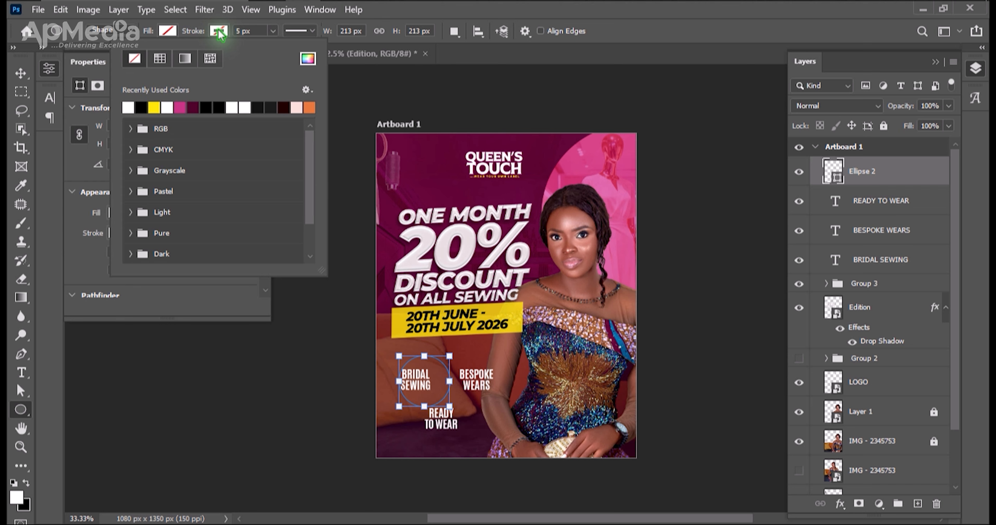
left_click(154, 108)
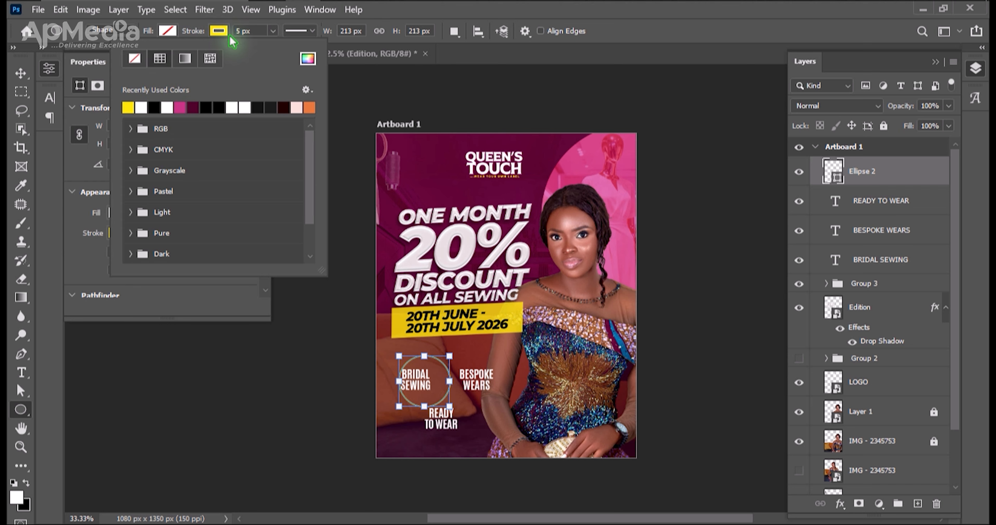
left_click(244, 34)
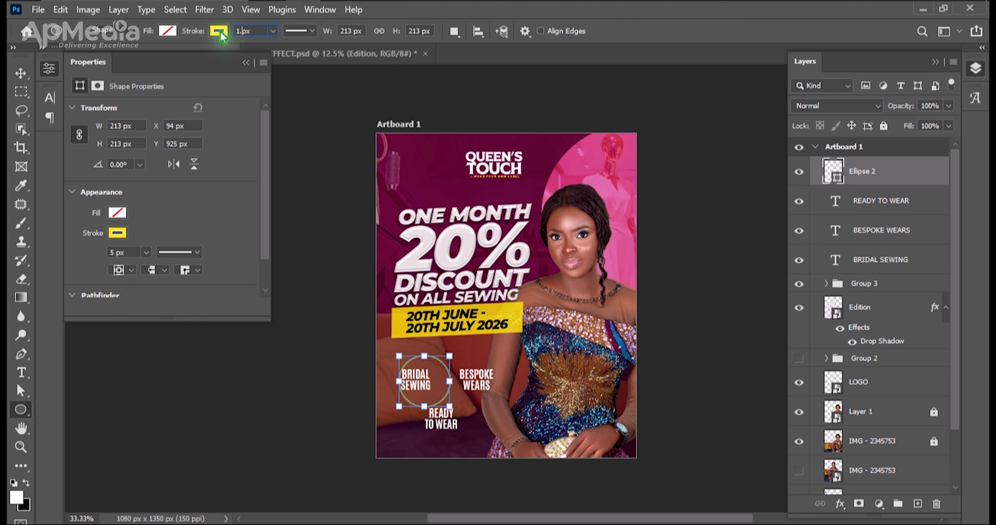
key("v")
left_click(334, 395)
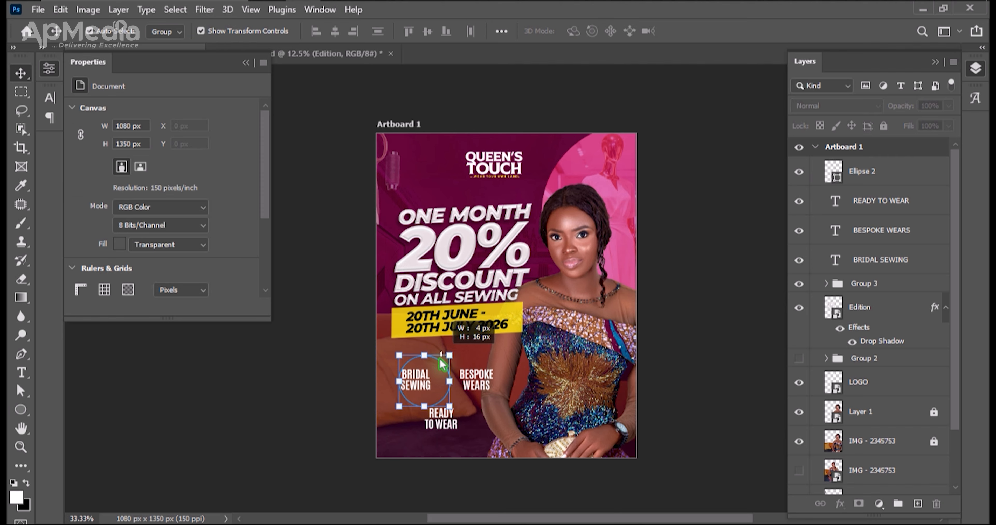
Scale the ring over BRIDAL SEWING down to about 178 px wide.
left_click(440, 367)
key("ctrl+plus")
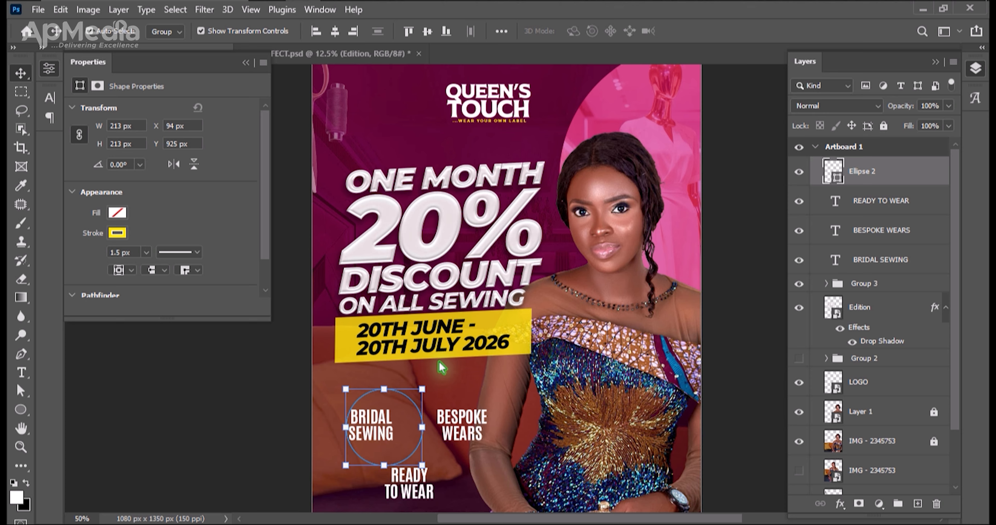
key("ctrl+plus")
key("space")
left_click_drag(415, 496, 493, 324)
left_click_drag(471, 250, 455, 267)
key("Return")
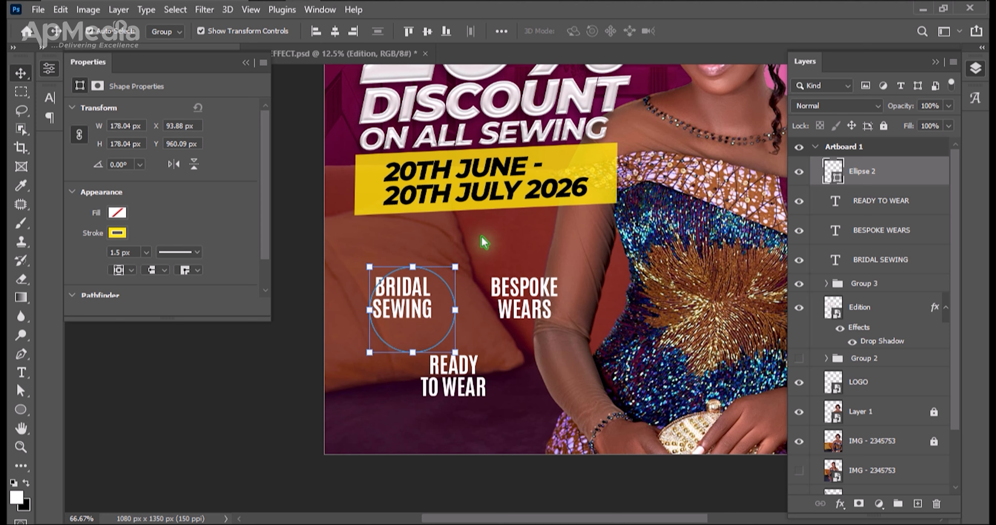
Centre the BRIDAL SEWING text horizontally and vertically in its ring, then move both slightly up and left.
left_click_drag(378, 253, 418, 328)
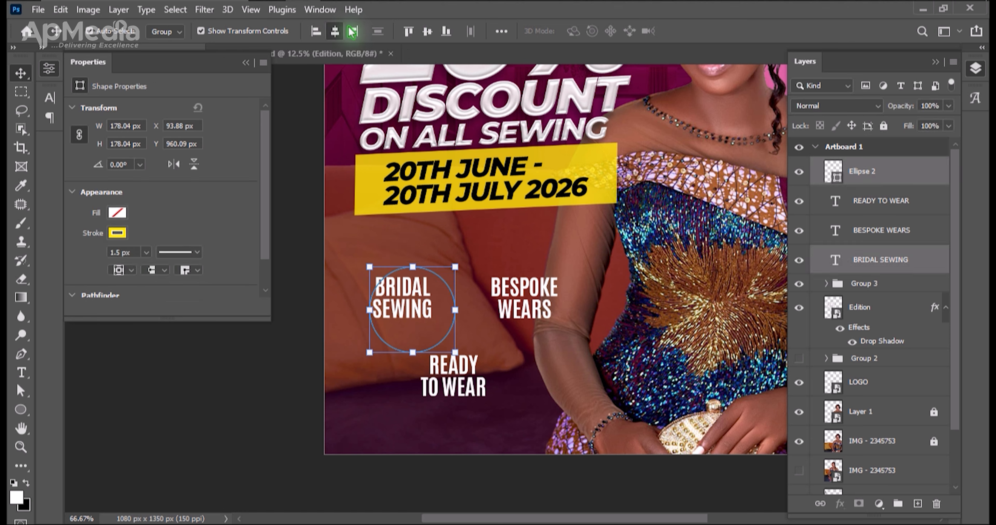
left_click(334, 32)
left_click(430, 32)
left_click_drag(414, 305, 402, 291)
Duplicate the yellow ring onto BESPOKE WEARS and centre that text horizontally in it.
left_click(444, 305)
left_click(423, 263)
key("ctrl+j")
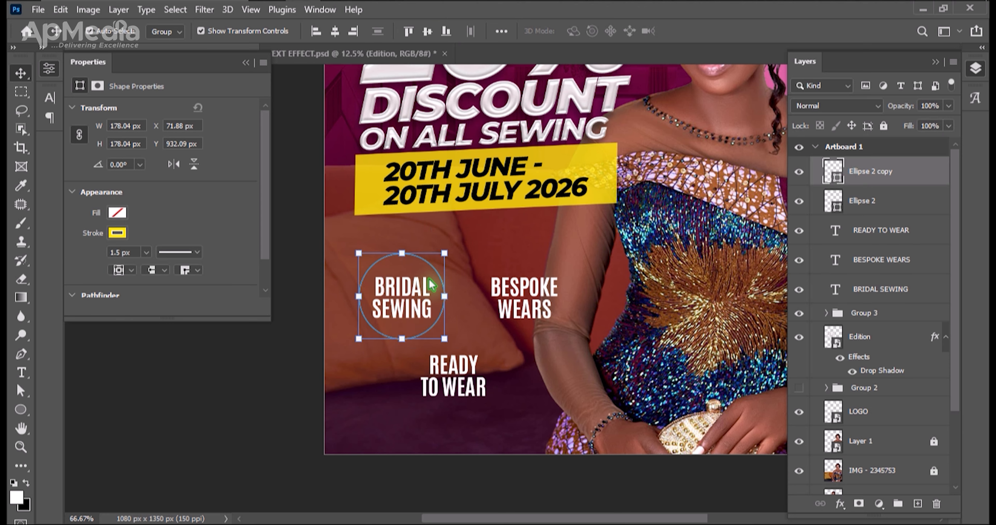
left_click_drag(448, 297, 531, 297)
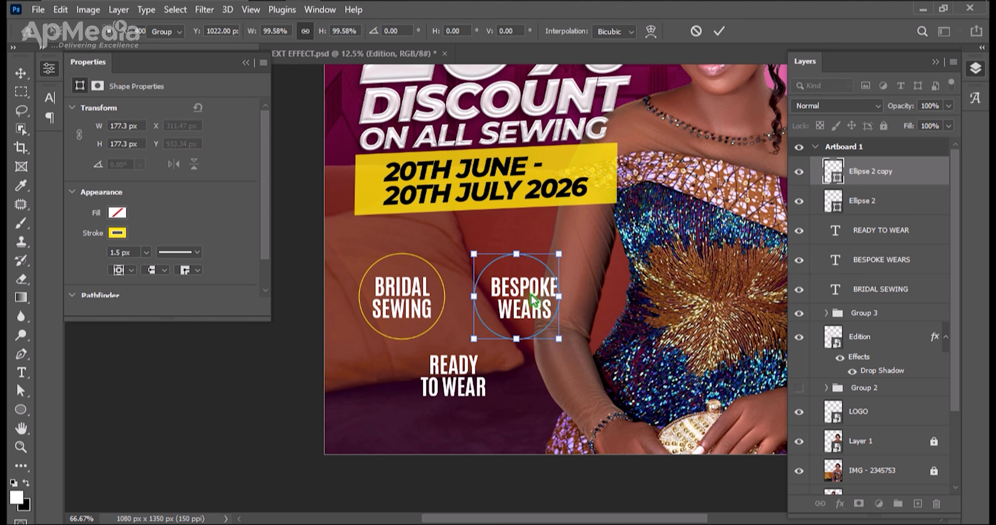
key("Return")
left_click_drag(617, 273, 513, 303)
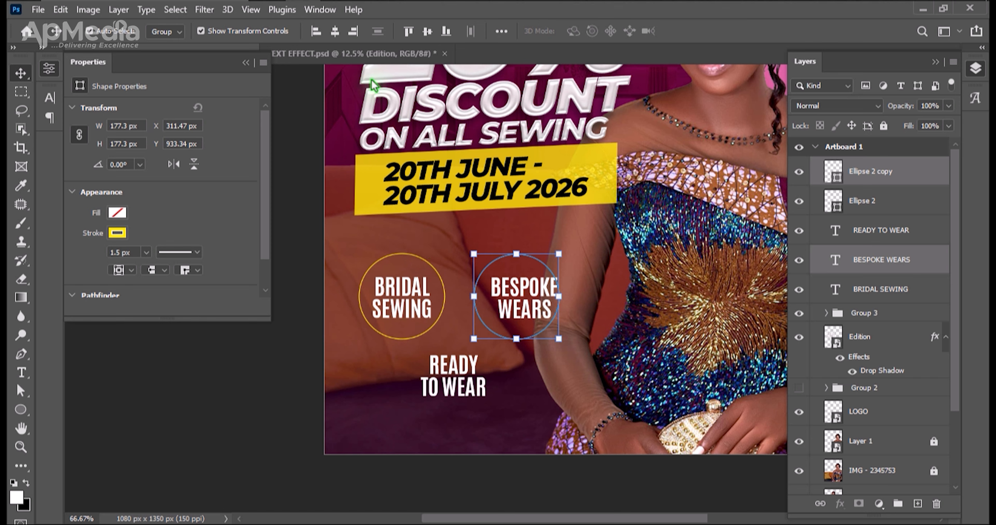
left_click(334, 33)
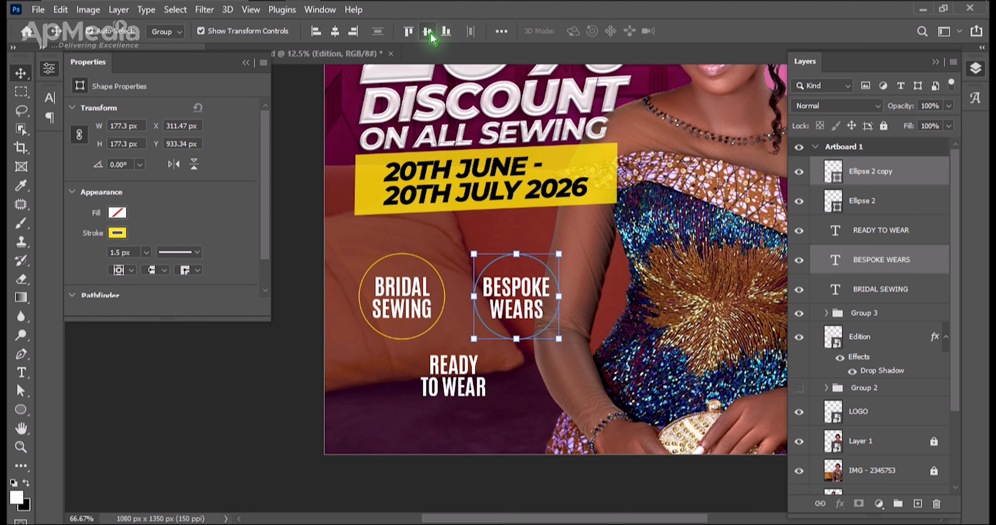
Duplicate the ring onto READY TO WEAR and centre that text horizontally in it.
left_click_drag(597, 337, 557, 322)
key("ctrl+j")
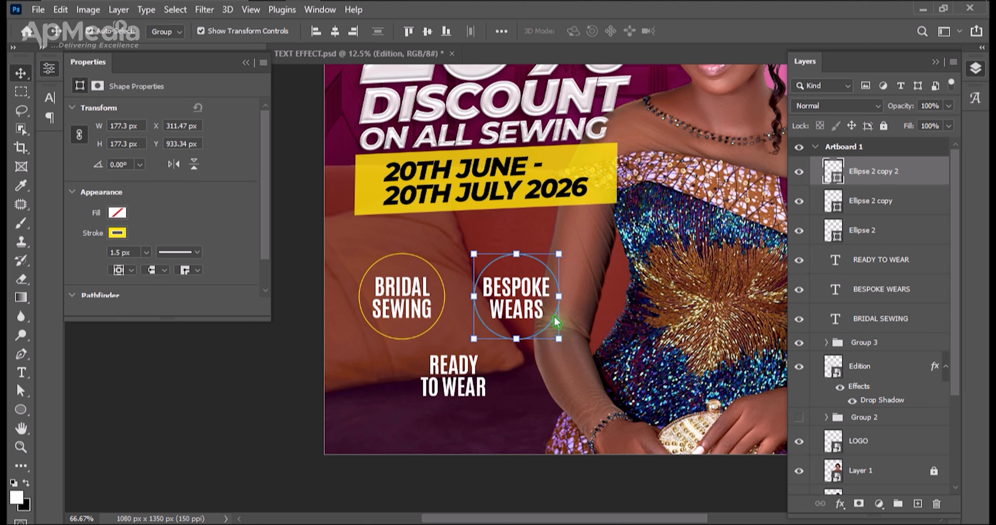
key("ctrl+t")
left_click_drag(522, 298, 466, 376)
key("Return")
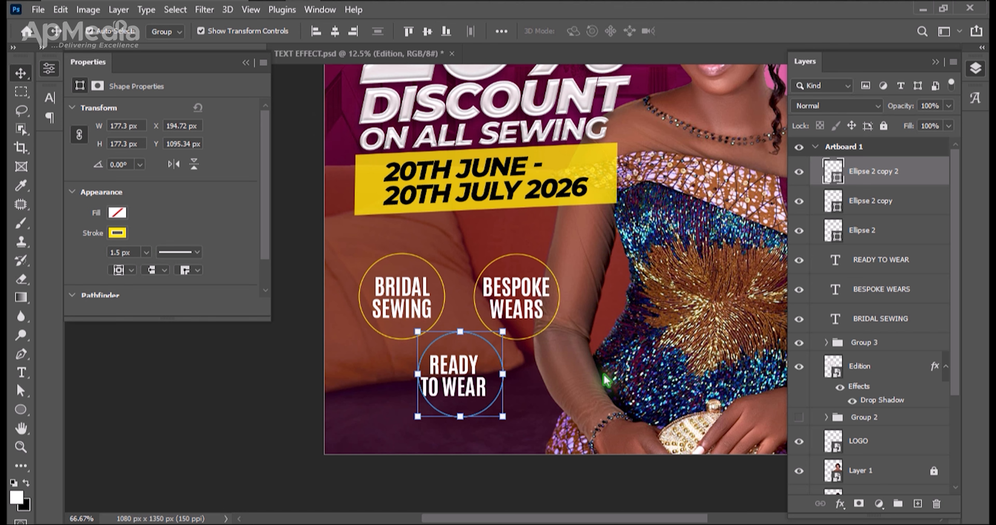
left_click_drag(547, 394, 438, 367)
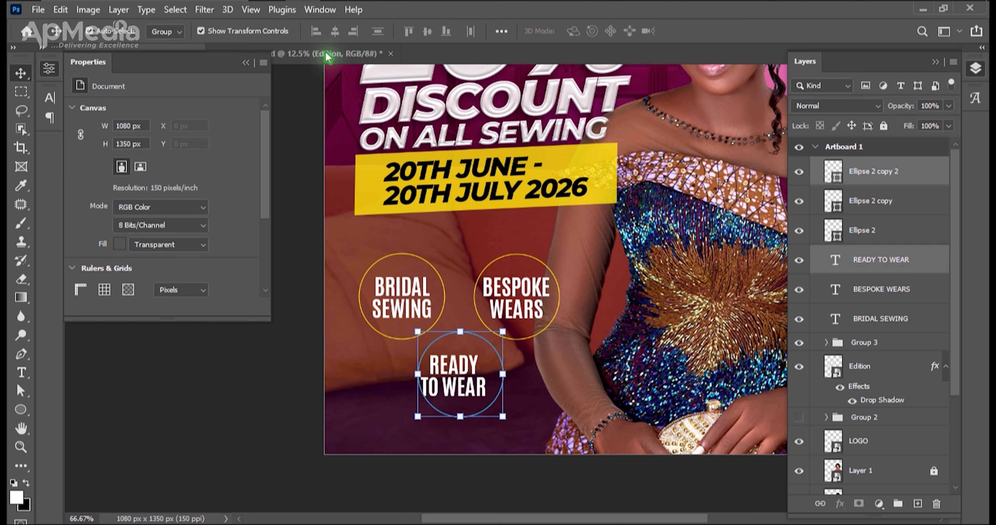
left_click(334, 32)
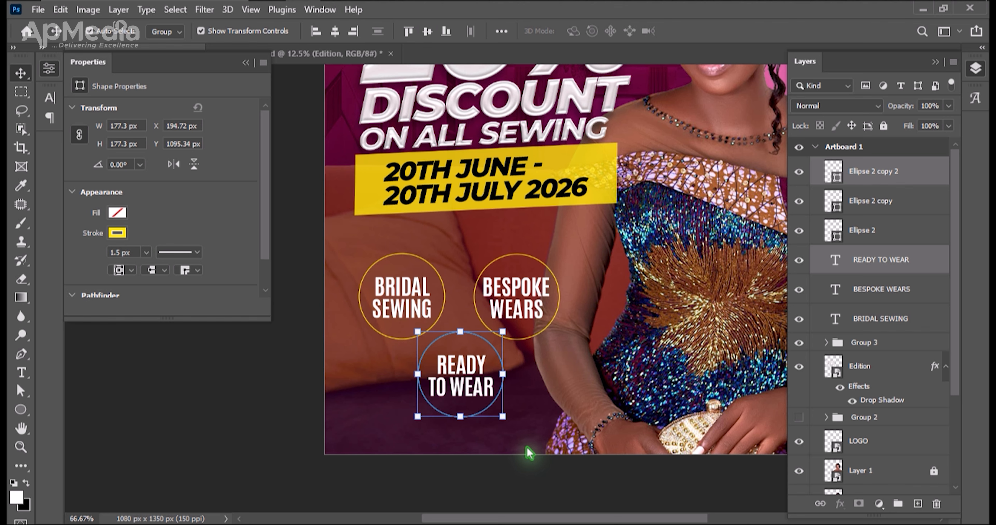
Group each service label with its own ring and move the BRIDAL SEWING group right beside BESPOKE WEARS.
key("ctrl+g")
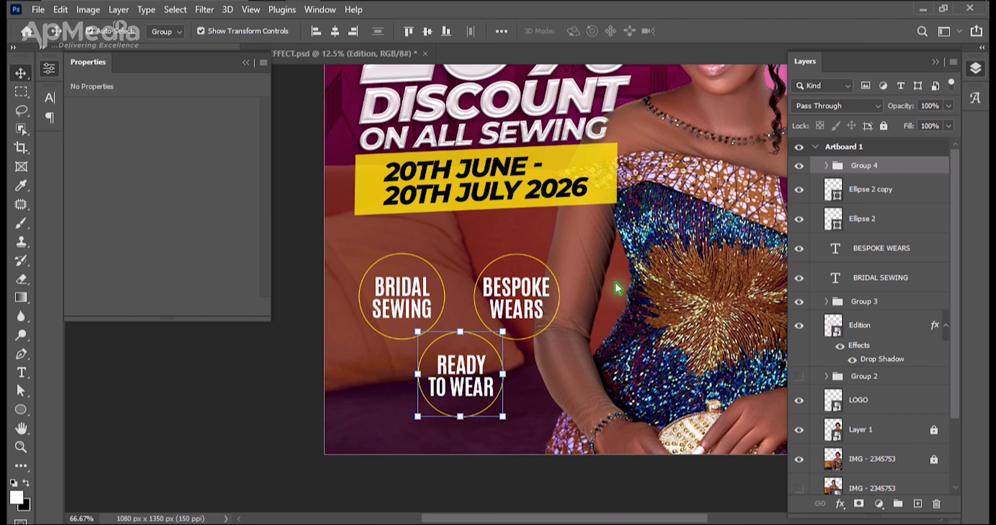
left_click_drag(615, 263, 458, 276)
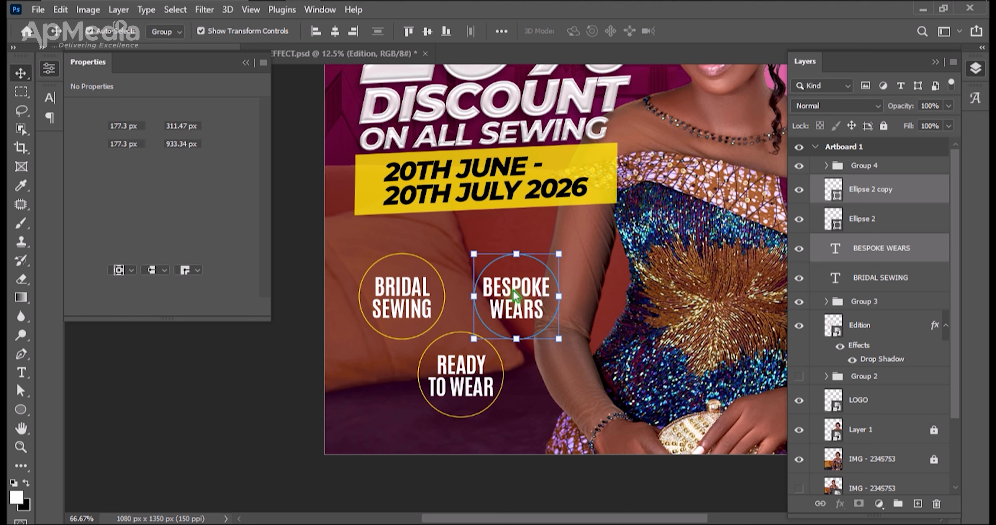
key("ctrl+g")
left_click_drag(371, 249, 443, 292)
key("ctrl+g")
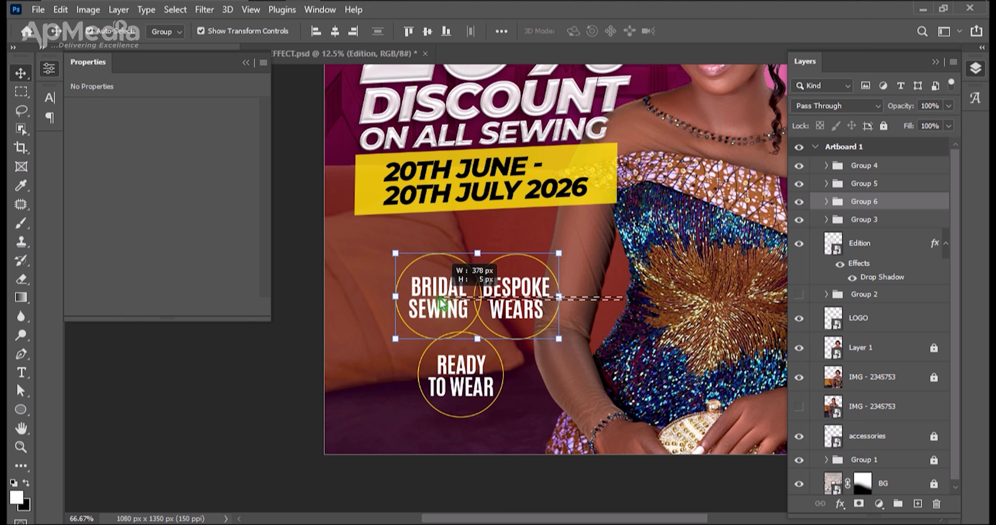
left_click(514, 265, "shift")
left_click(335, 33)
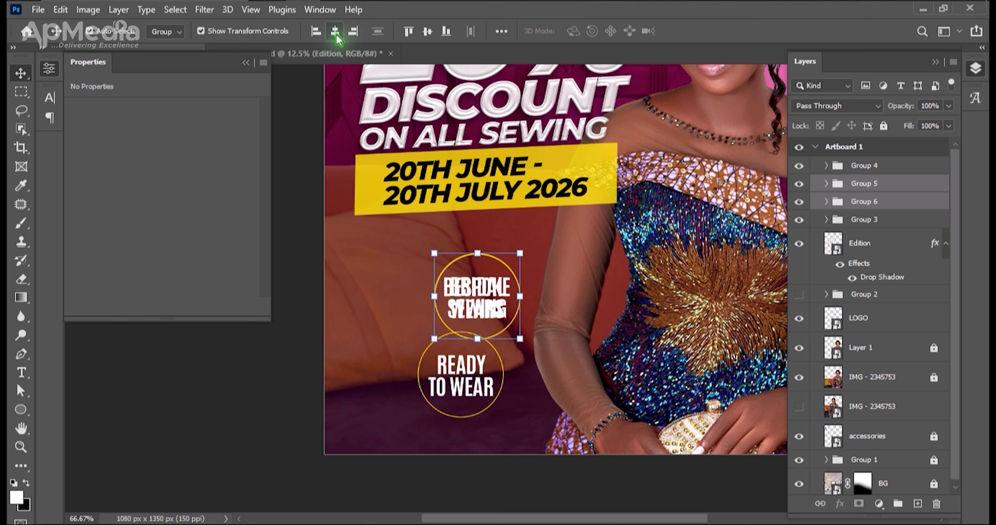
key("ctrl+z")
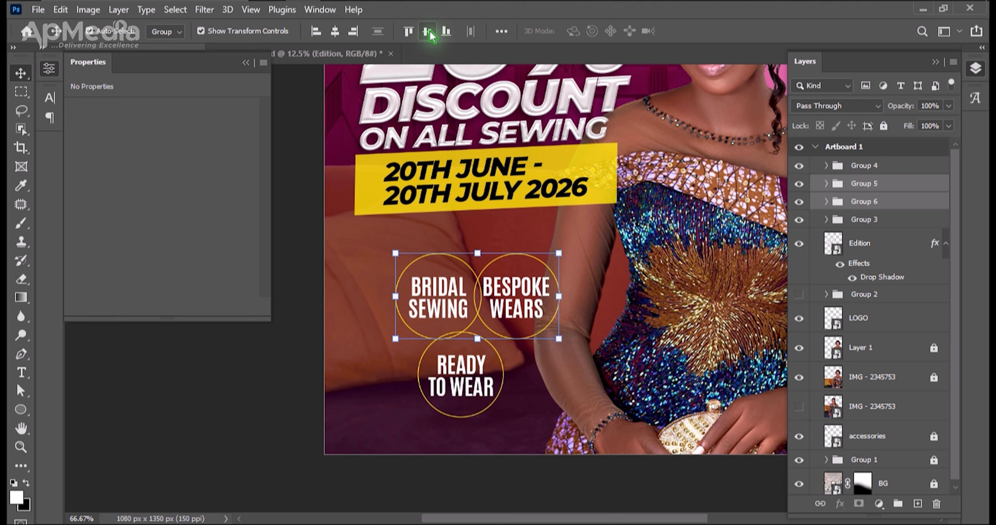
Group the adjoining BRIDAL SEWING and BESPOKE WEARS rings and move the pair down and left above READY TO WEAR.
left_click_drag(615, 292, 547, 296)
left_click_drag(404, 261, 420, 278)
left_click_drag(619, 305, 457, 294)
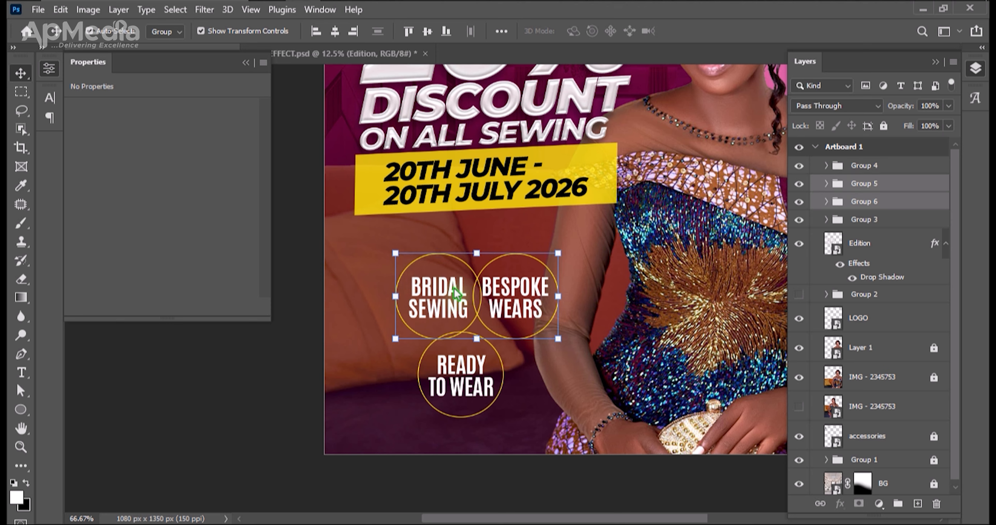
key("ctrl+g")
left_click_drag(520, 295, 504, 305)
Centre READY TO WEAR horizontally beneath the upper pair of rings and group all three service labels.
left_click_drag(629, 302, 426, 383)
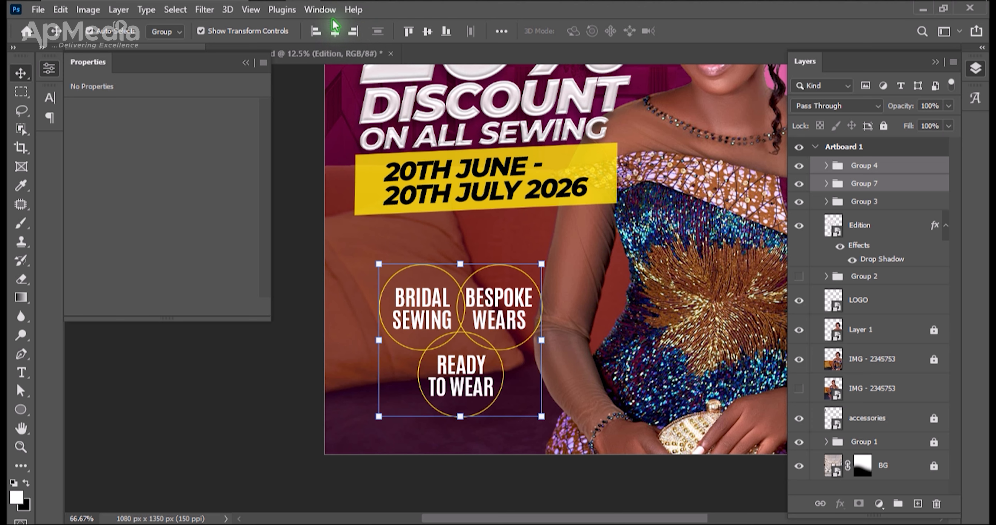
left_click(336, 34)
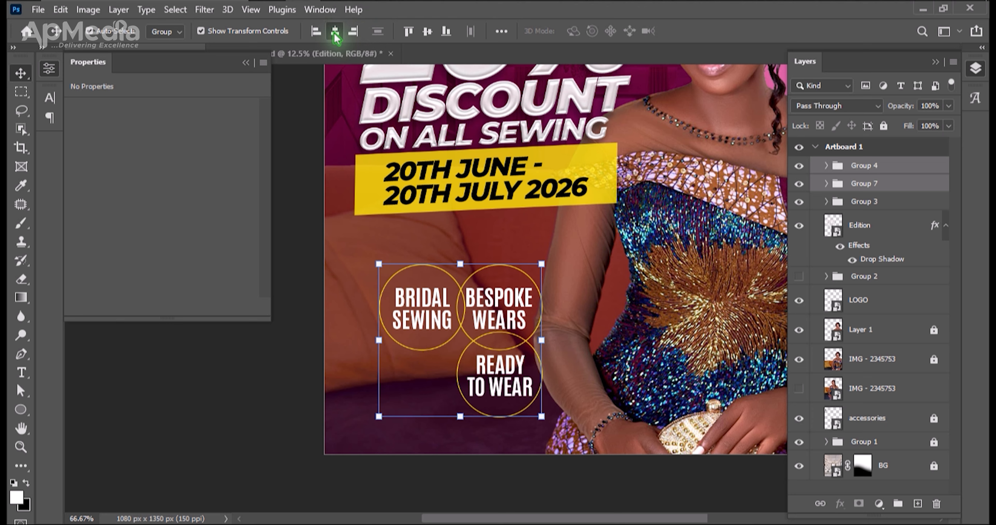
left_click(336, 34)
left_click_drag(624, 311, 417, 406)
key("ctrl+g")
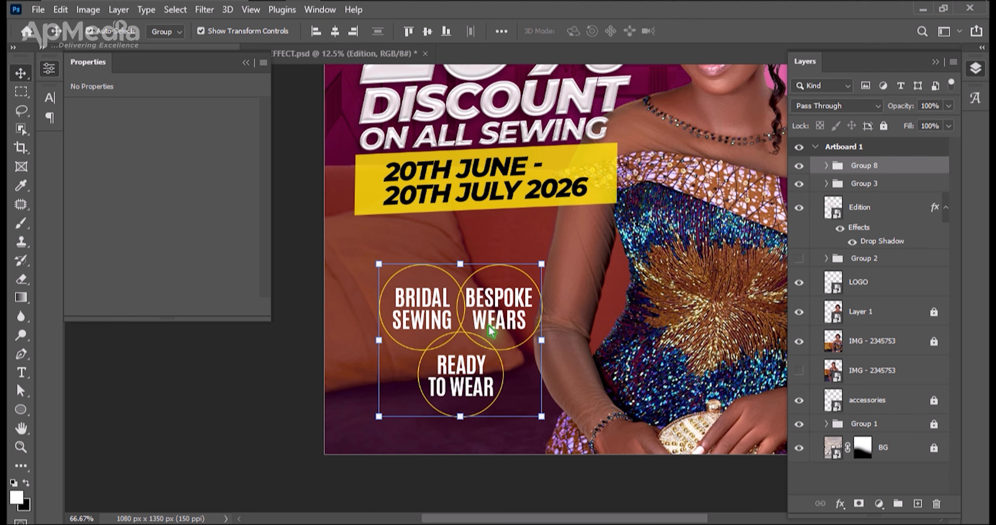
Move the service label group up beneath the yellow date banner and scale it down slightly.
key("ctrl+minus")
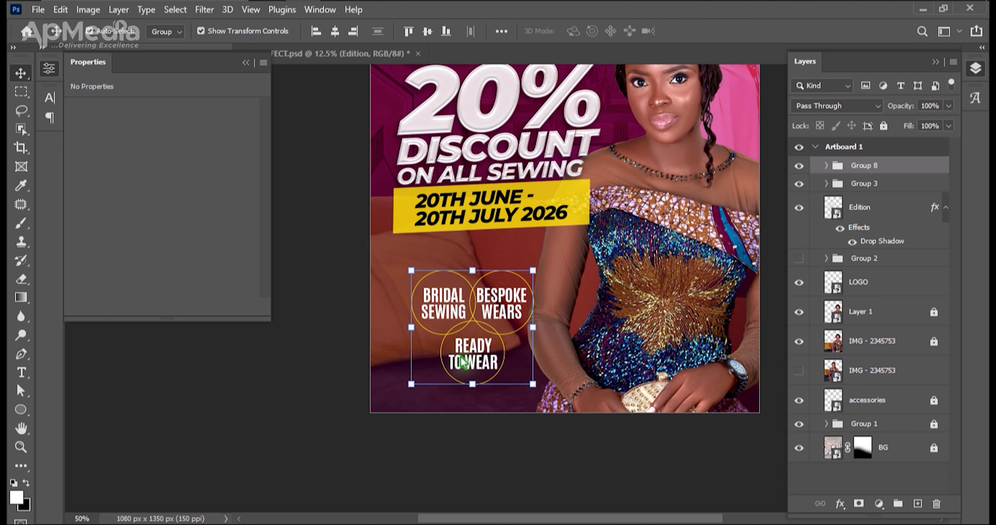
left_click_drag(463, 354, 481, 325)
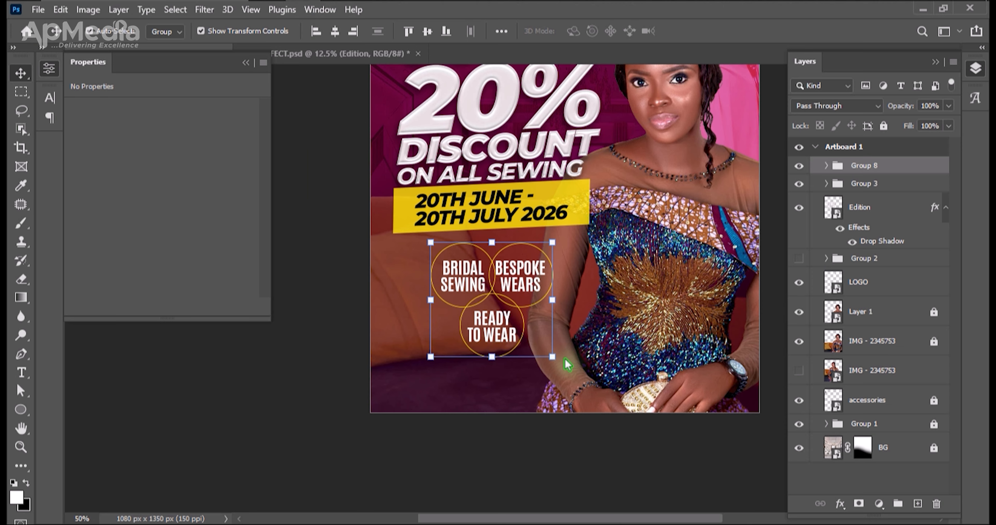
left_click_drag(554, 362, 540, 350)
key("Return")
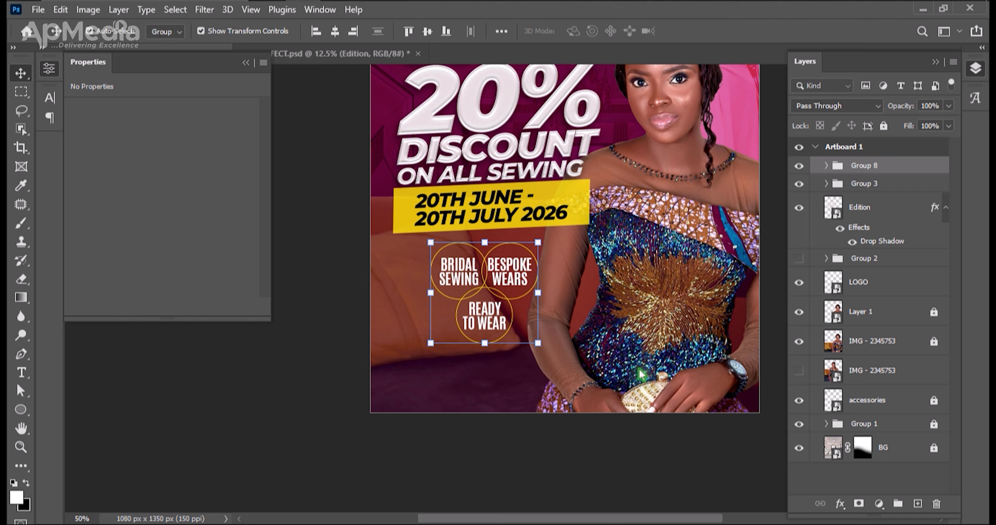
Add a CONTACT US text line in the flyer's lower-left area, below the service labels.
left_click(601, 378)
key("t")
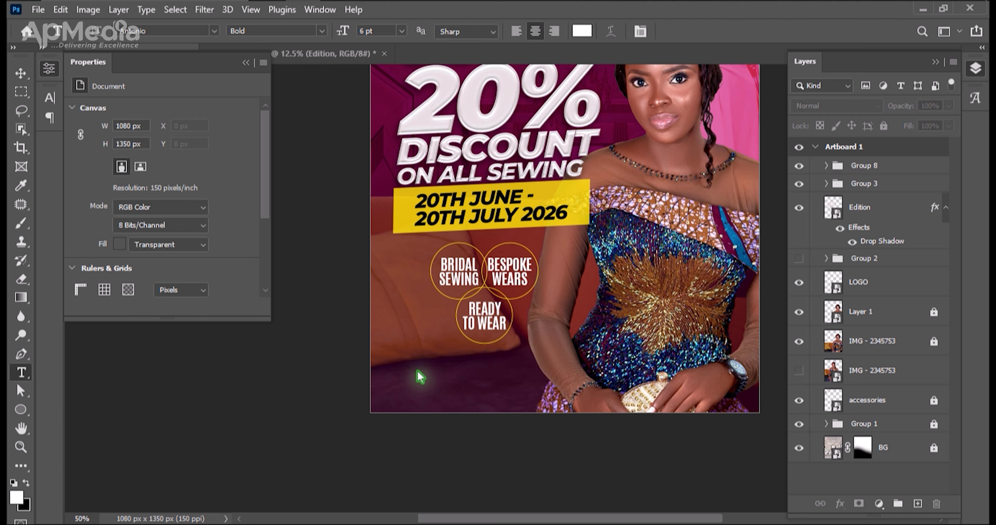
left_click(417, 370)
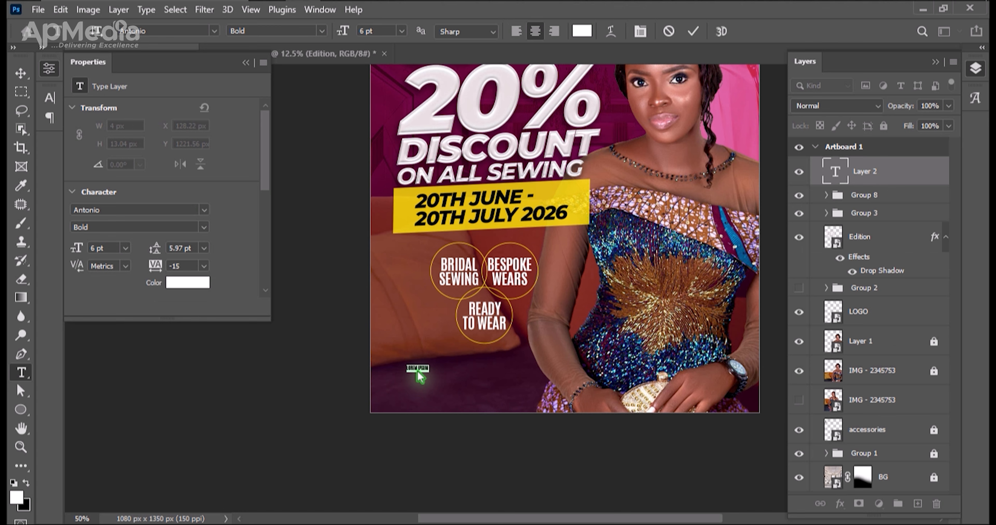
type("CONTAC")
key("ctrl+Return")
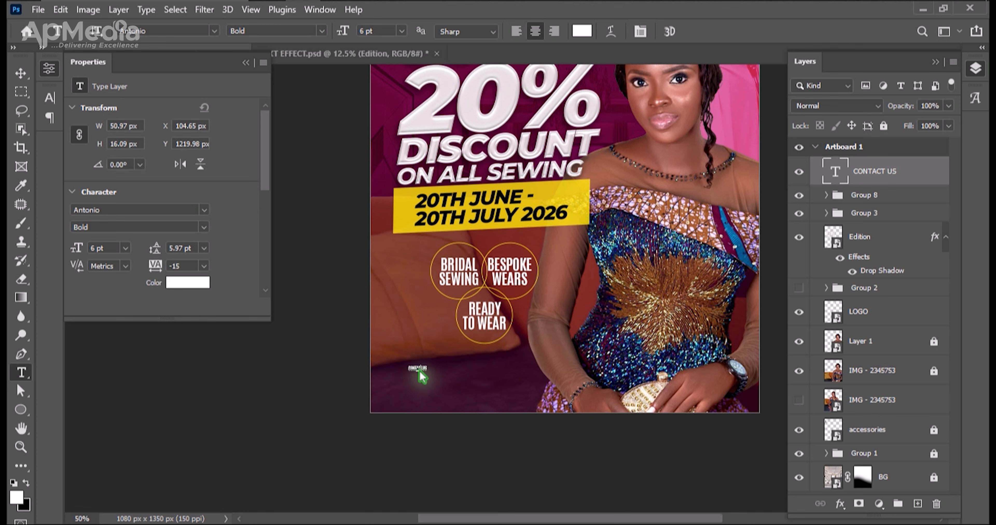
End the CONTACT US text with a colon and set its font to Montserrat SemiBold.
left_click(420, 372)
key("ctrl+Return")
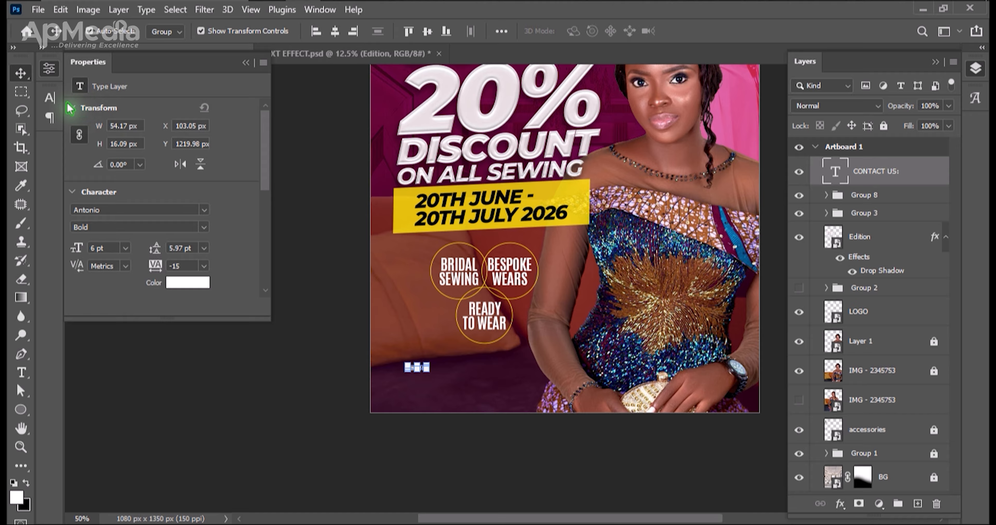
left_click(50, 100)
left_click(154, 169)
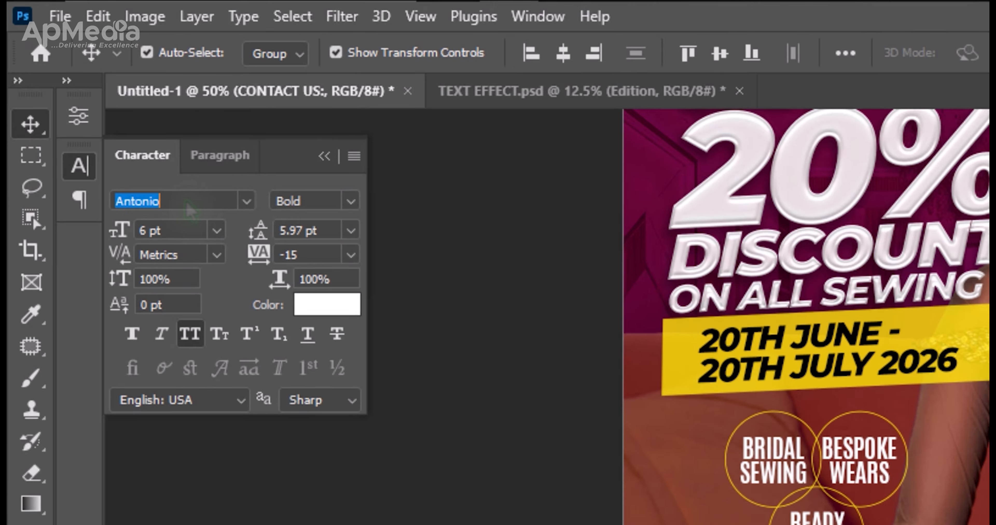
type("MONT")
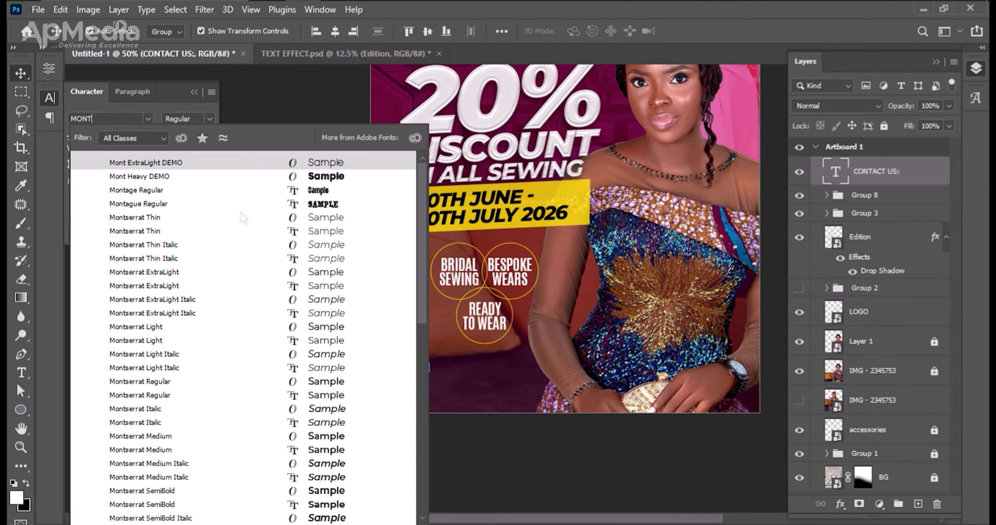
key("Down")
key("Down")
key("Down")
key("Down")
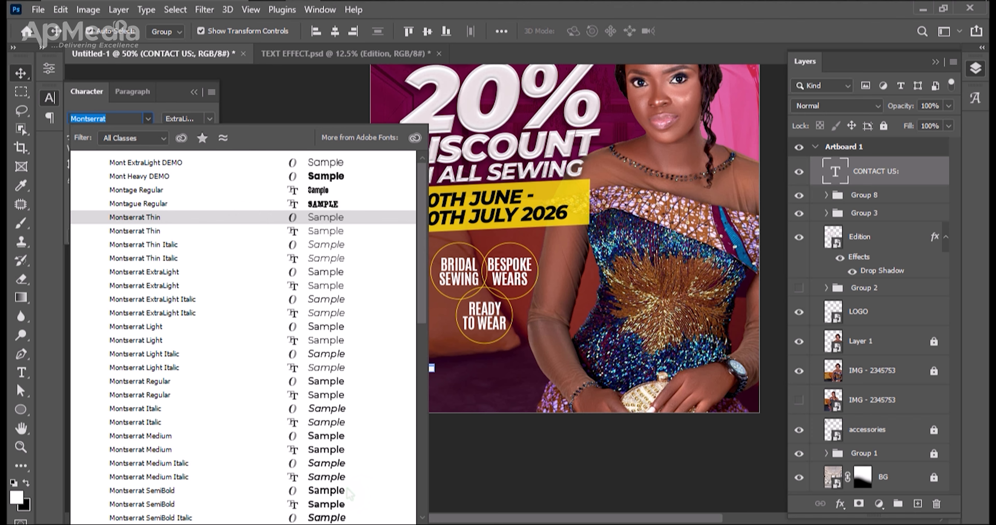
left_click(336, 490)
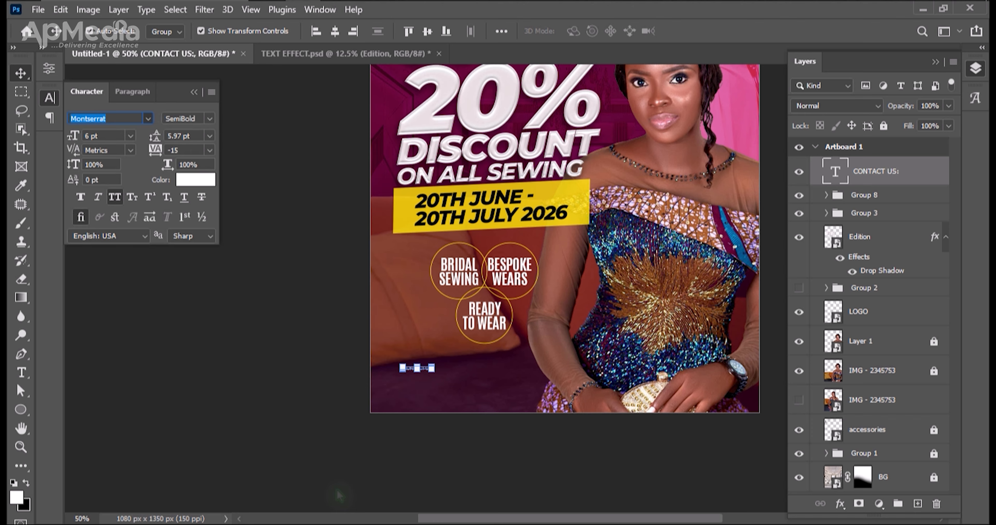
Enlarge the CONTACT US: text to about 18.53 pt in the flyer's lower-left area.
left_click_drag(434, 373, 496, 383)
key("Return")
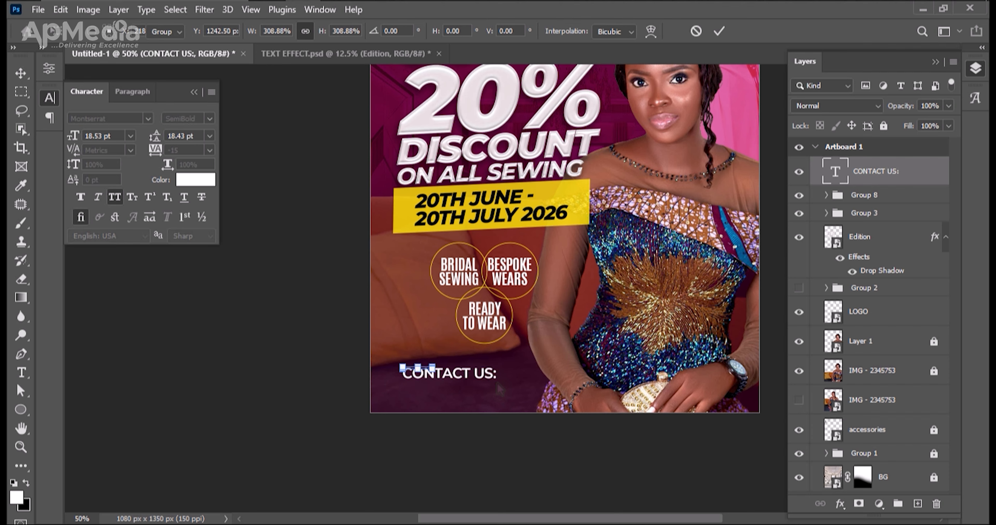
key("ctrl+0")
key("ctrl+minus")
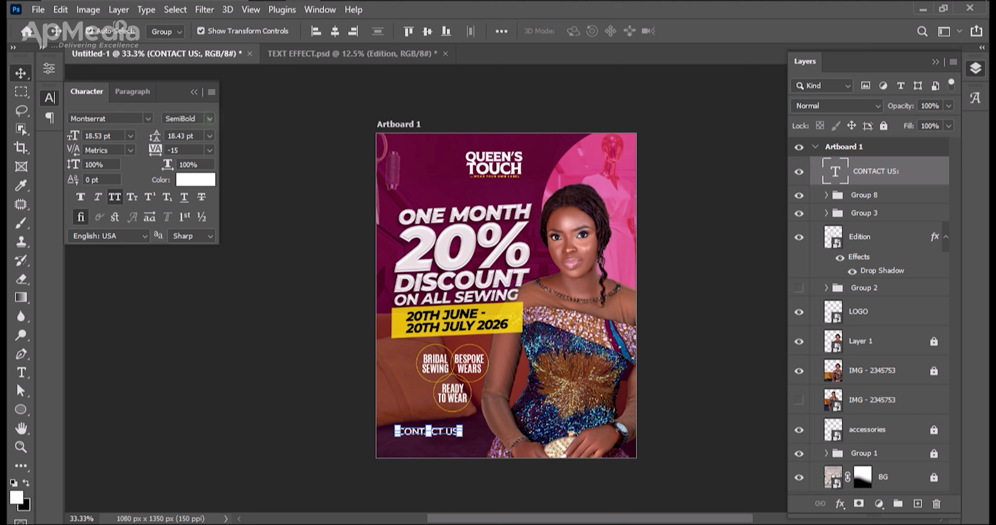
Set the CONTACT US: text to ExtraBold weight with -25 tracking.
left_click(209, 120)
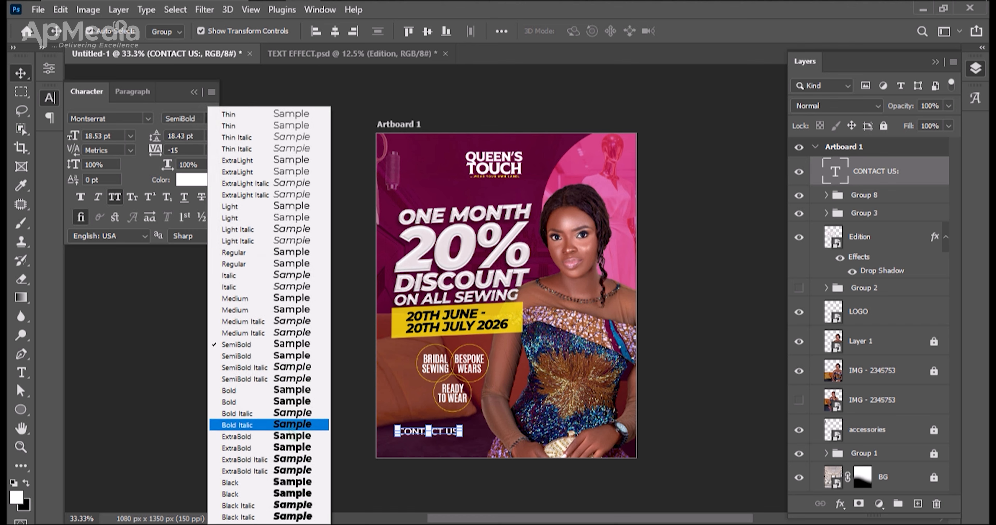
left_click(281, 448)
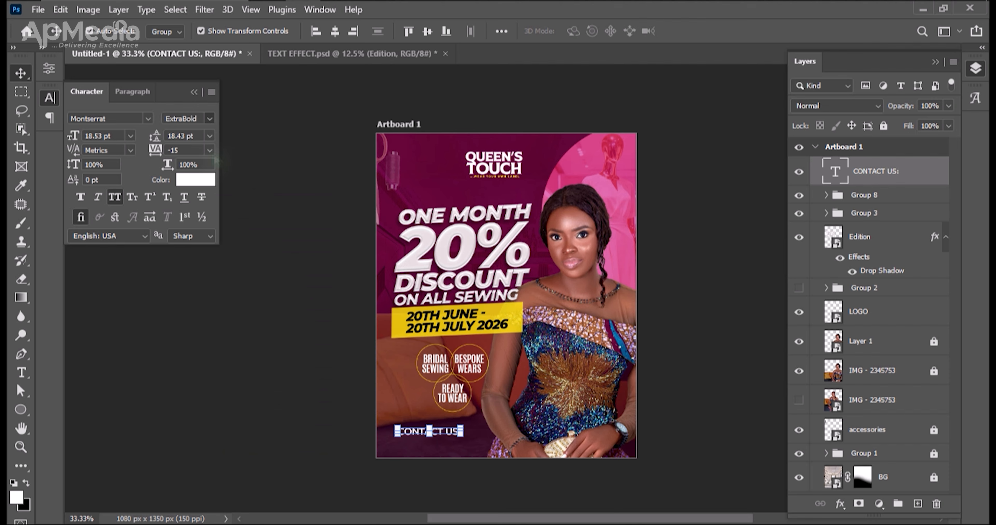
left_click(210, 150)
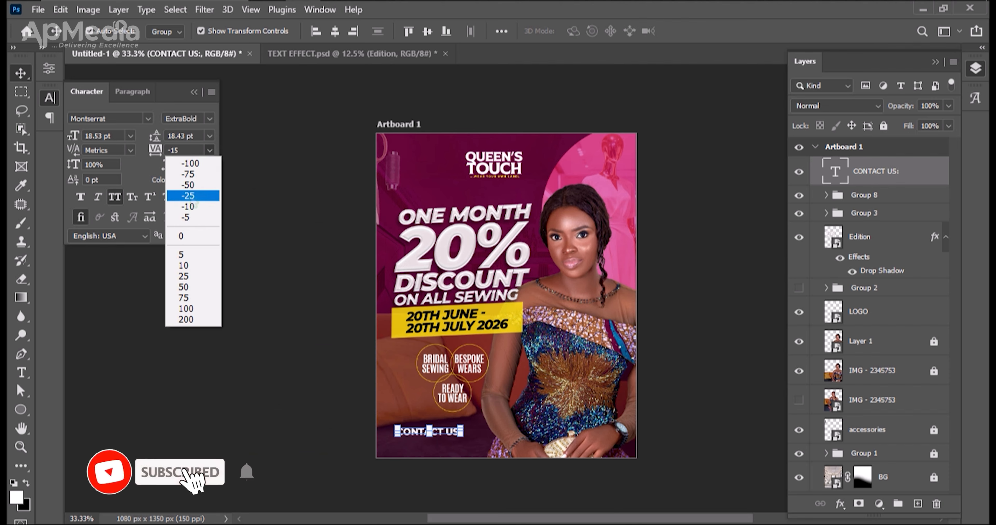
left_click(194, 196)
Scale the CONTACT US: text up to about 21.22 pt and align its left end with the yellow date banner.
left_click(271, 499)
left_click_drag(449, 434, 456, 432)
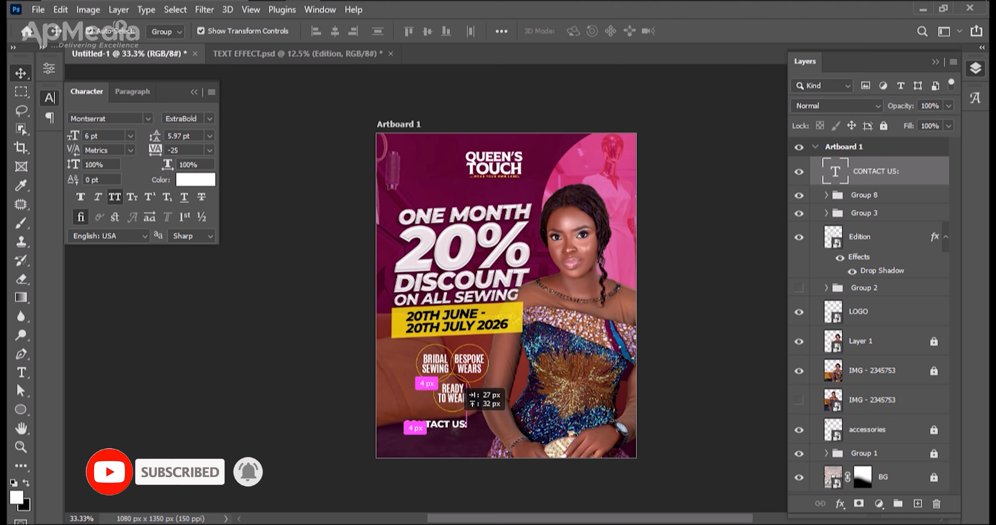
double_click(435, 424)
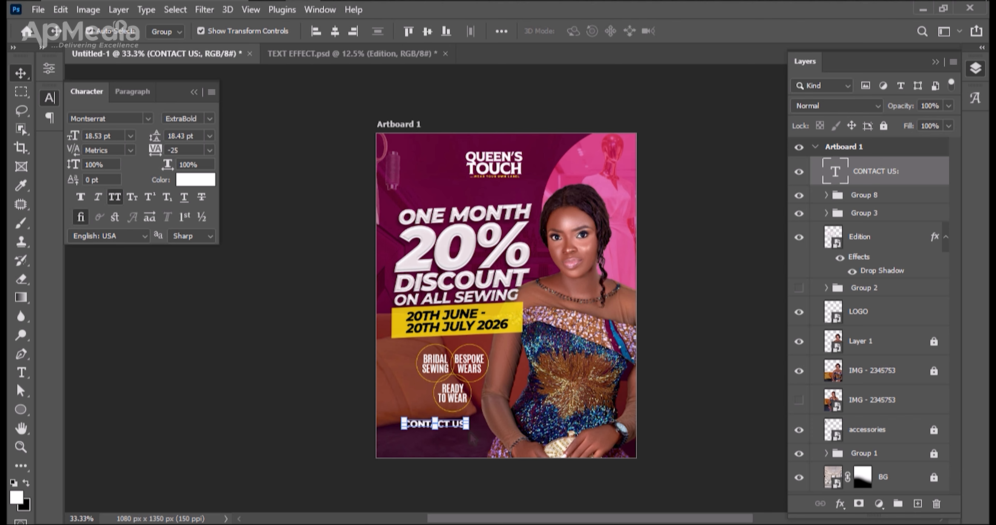
left_click_drag(470, 439, 479, 444)
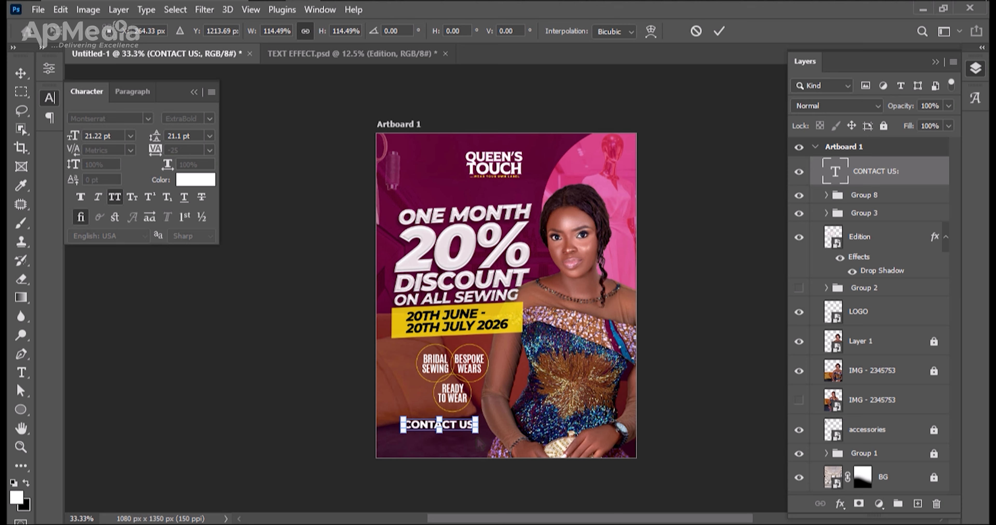
key("Return")
key("ctrl+plus")
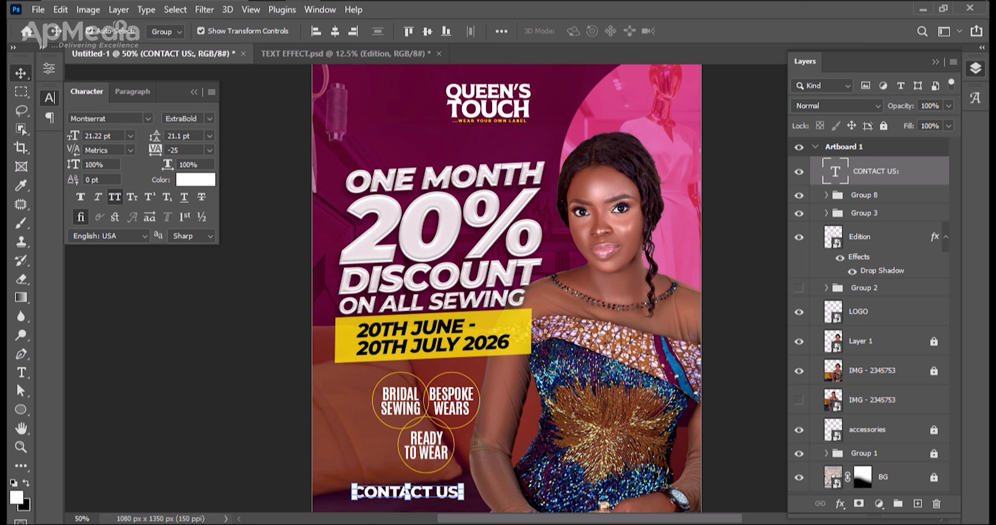
key("h")
left_click_drag(547, 450, 540, 359)
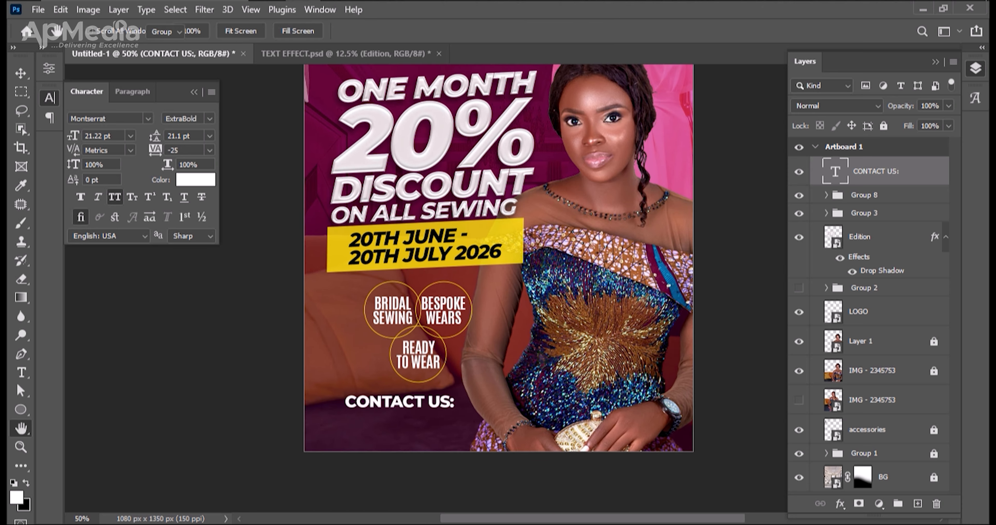
left_click_drag(439, 409, 421, 406)
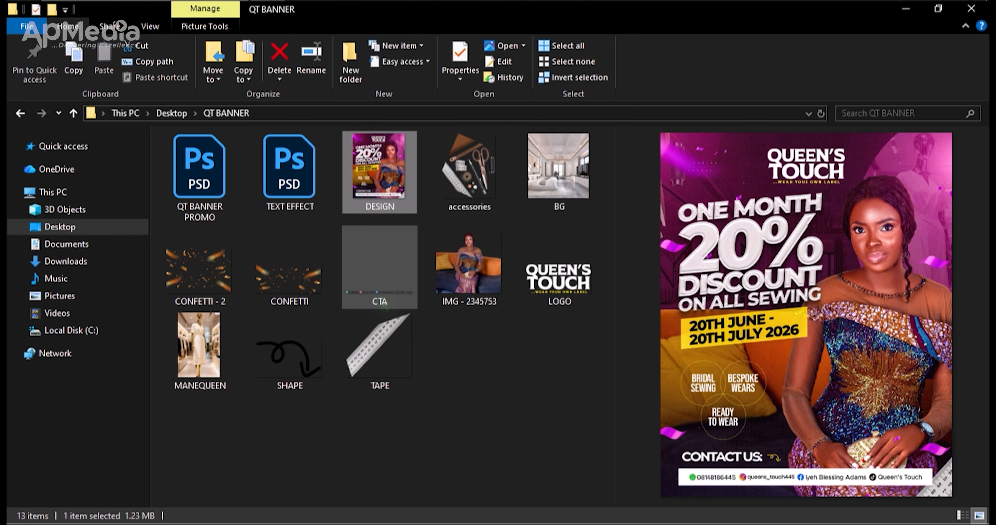
Place the CTA image from the QT BANNER folder below CONTACT US: and enlarge it to about 719 px wide.
left_click(385, 303)
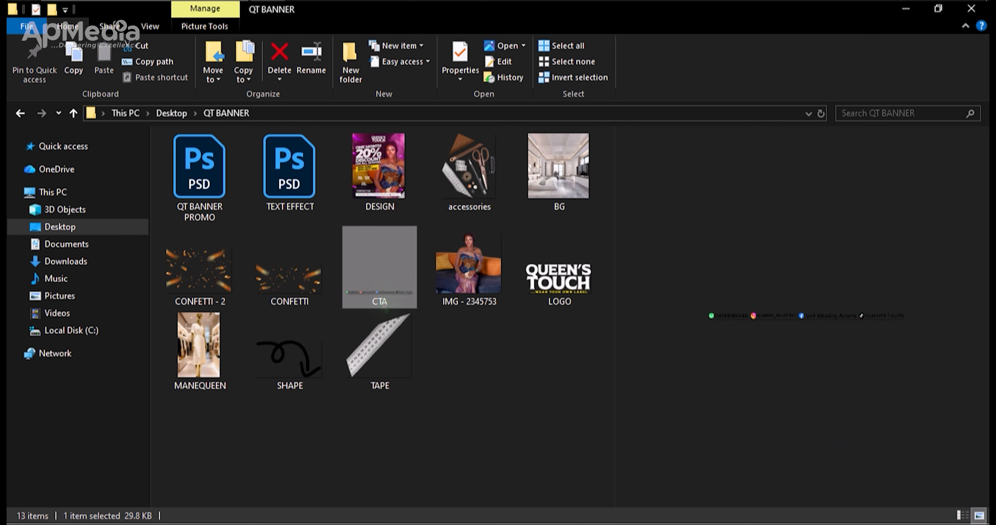
left_click_drag(393, 300, 522, 394)
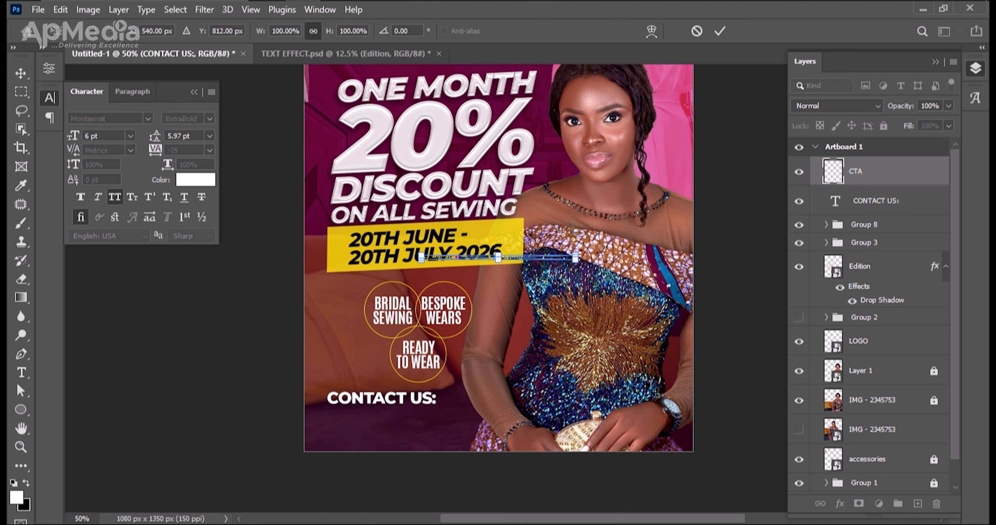
left_click_drag(575, 258, 578, 422)
key("Return")
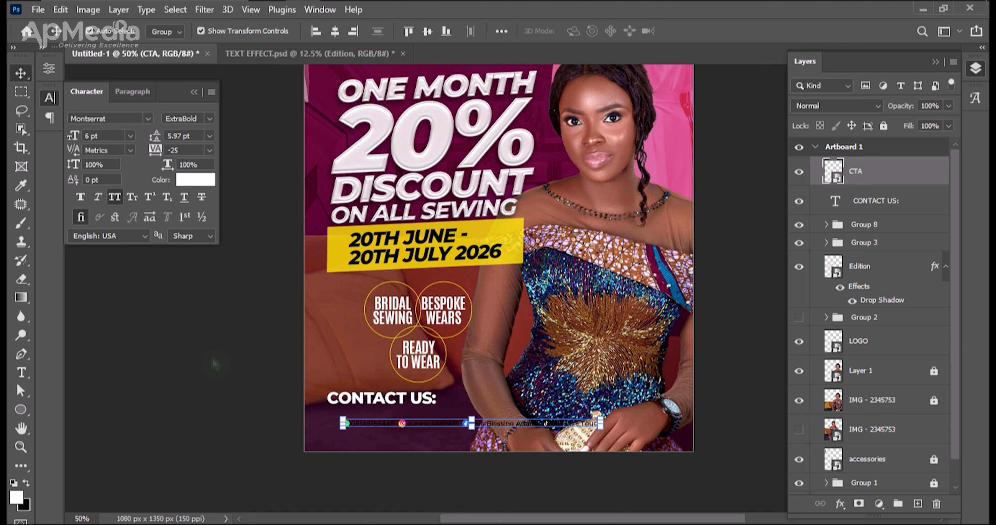
left_click_drag(218, 438, 211, 437)
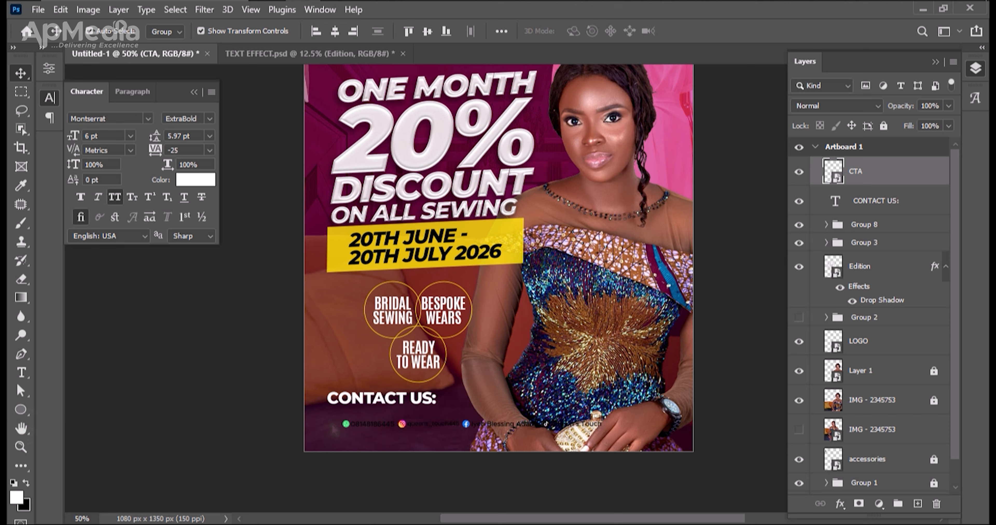
Draw a white rectangle of 960 by 50 px across the flyer's bottom, over the contact details.
left_click_drag(321, 420, 370, 439)
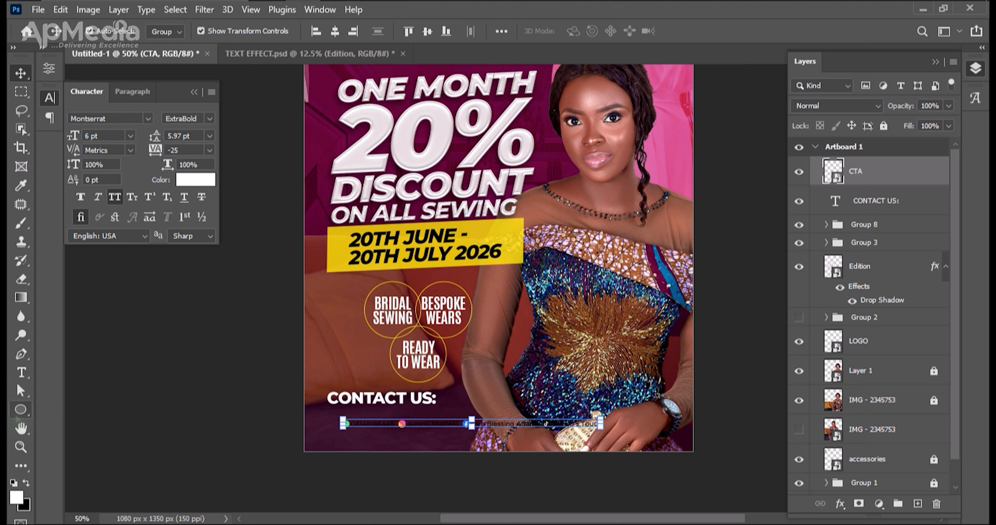
right_click(20, 411)
left_click(53, 422)
right_click(20, 410)
left_click(104, 408)
left_click_drag(330, 415, 675, 433)
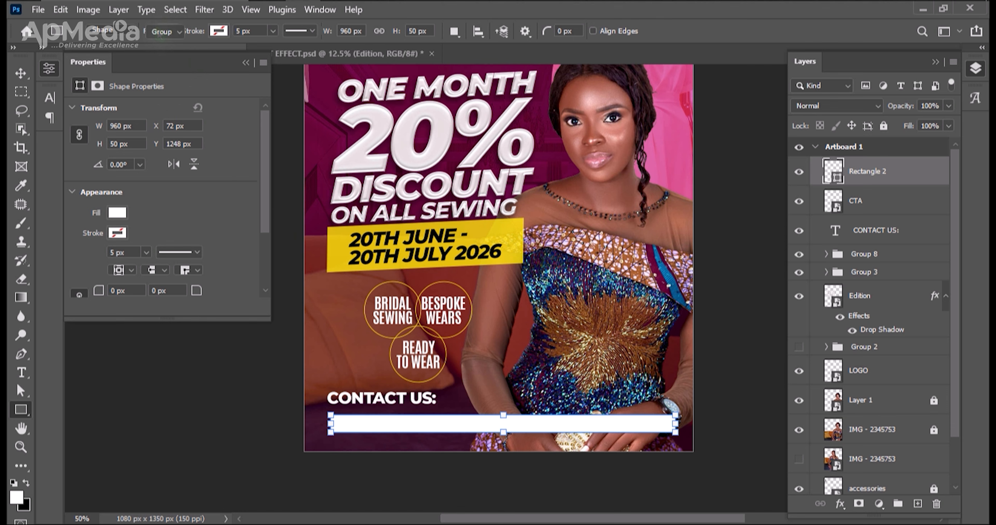
Move the CTA layer above the white rectangle in the layer order.
key("v")
left_click_drag(859, 208, 837, 167)
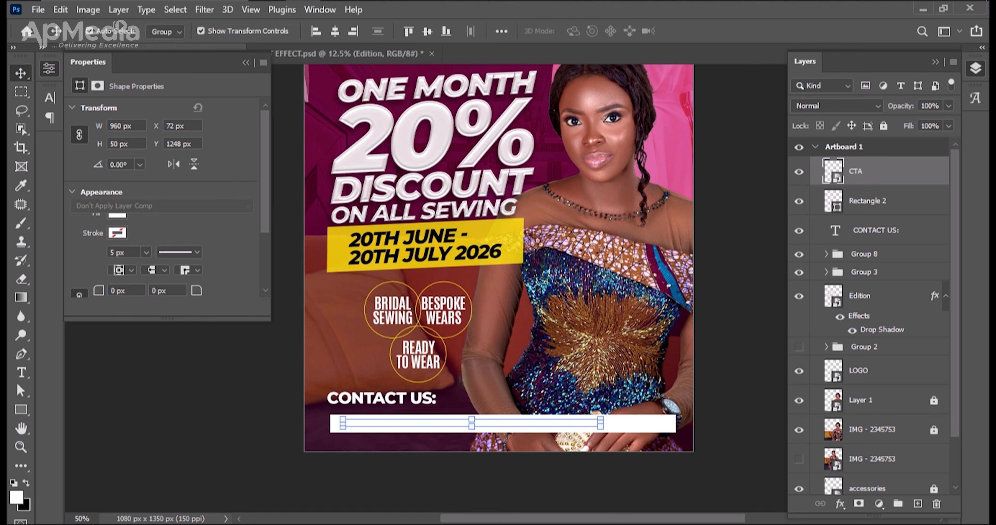
left_click(498, 381)
left_click(549, 429)
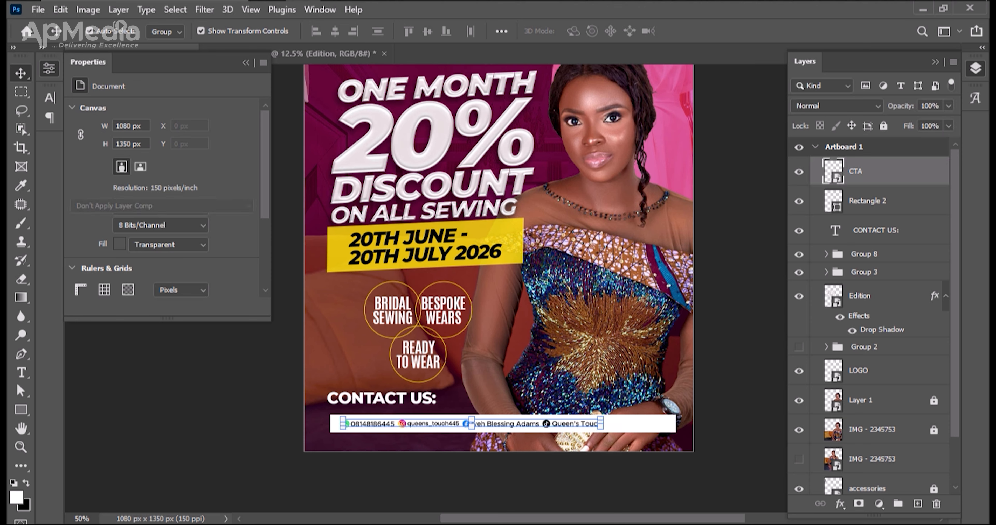
Widen the CTA contact details to nearly fill the white bar, centre them on it both ways and group the two.
left_click_drag(602, 428, 667, 425)
key("Return")
left_click_drag(599, 371, 622, 431)
left_click(334, 31)
left_click(427, 31)
key("ctrl+g")
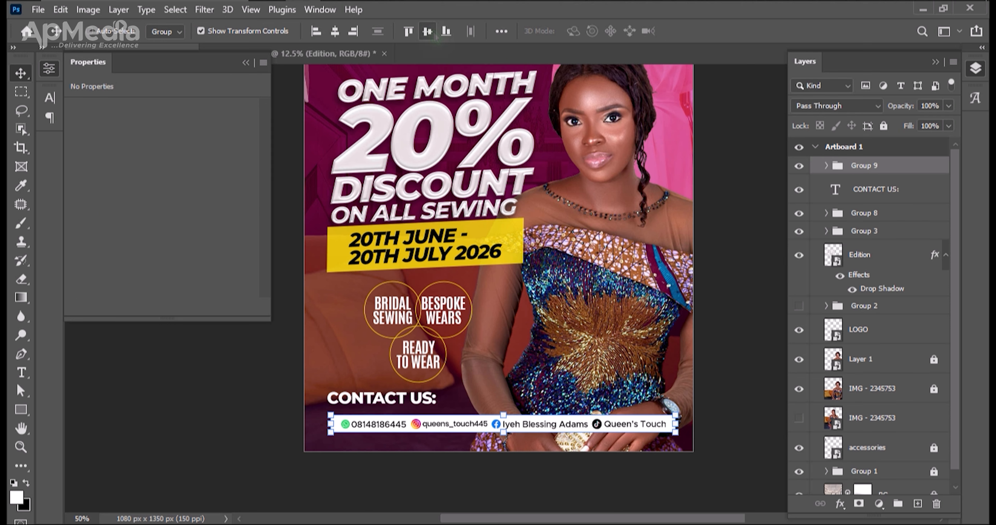
Centre the contact bar group horizontally on the artboard and nudge it up slightly towards CONTACT US:.
left_click(334, 31)
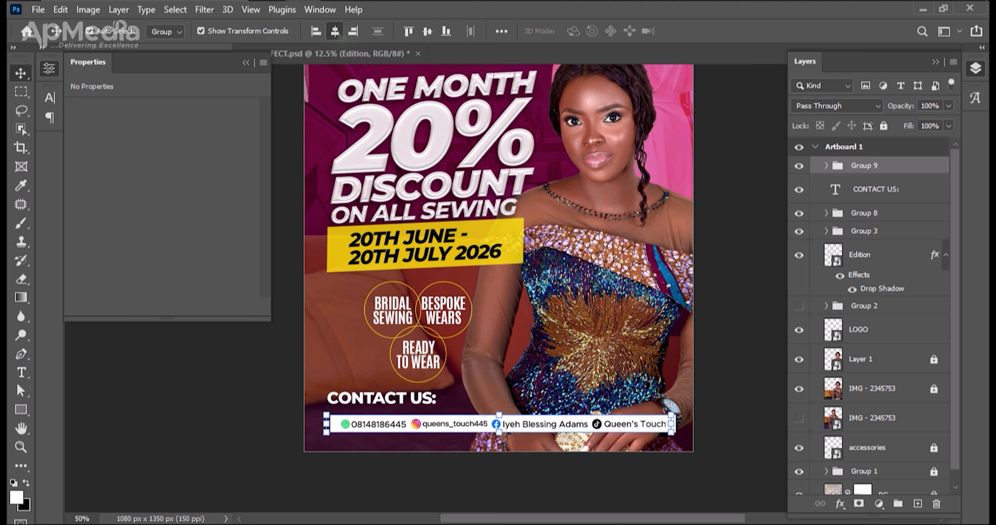
key("Up")
key("Up")
key("Up")
key("Up")
key("Up")
key("Up")
key("Up")
key("Up")
key("Up")
key("Up")
key("Up")
key("Up")
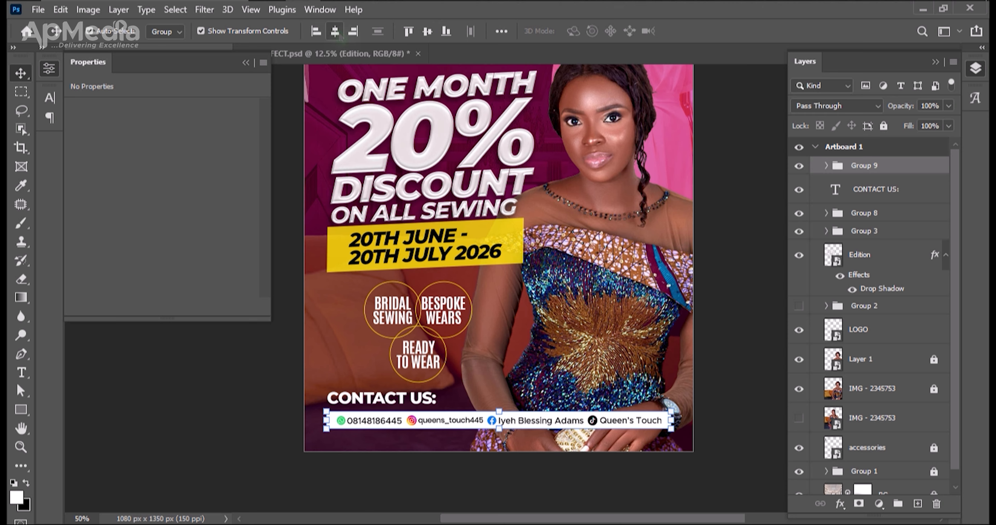
Place the SHAPE arrow from the QT BANNER folder beside CONTACT US:, scaled to about 51% and rotated about -6°.
key("alt+Tab")
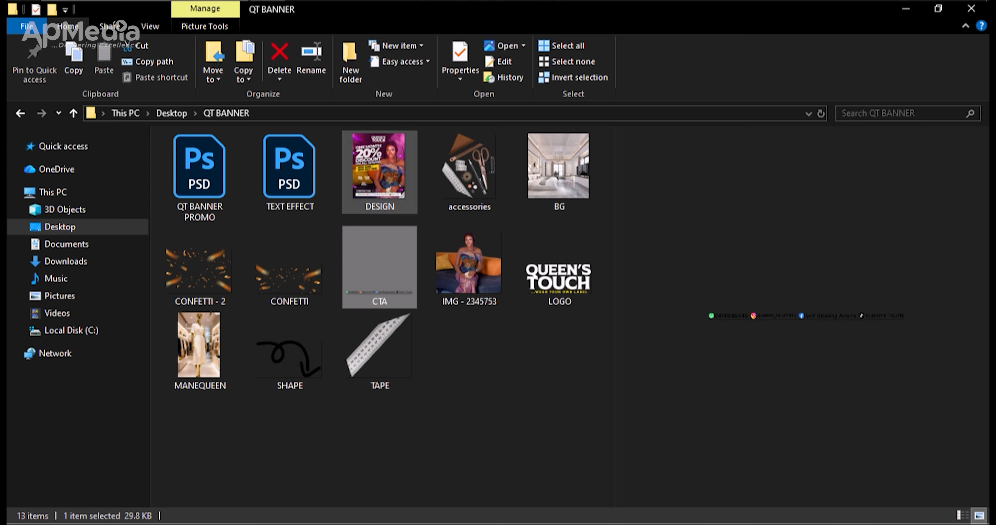
left_click(286, 351)
left_click_drag(287, 352, 459, 387)
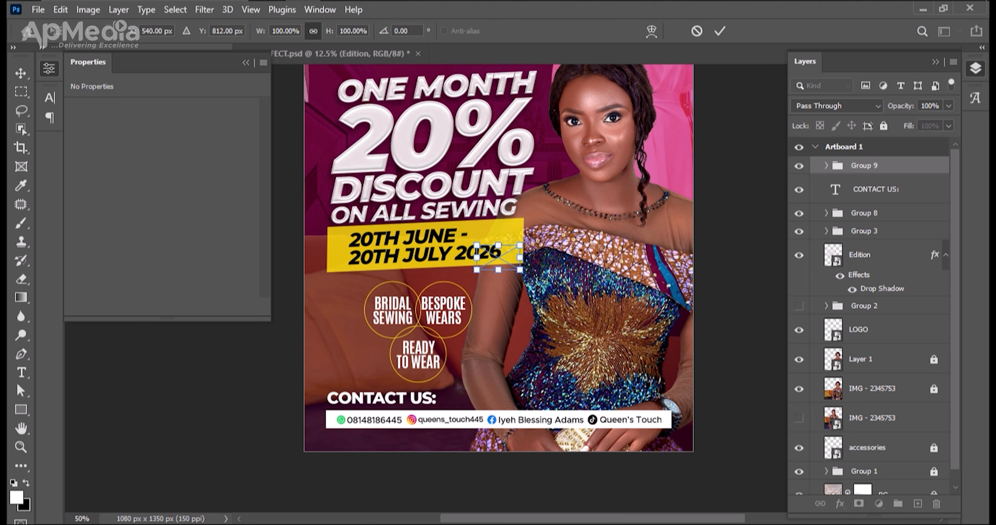
left_click_drag(499, 256, 468, 408)
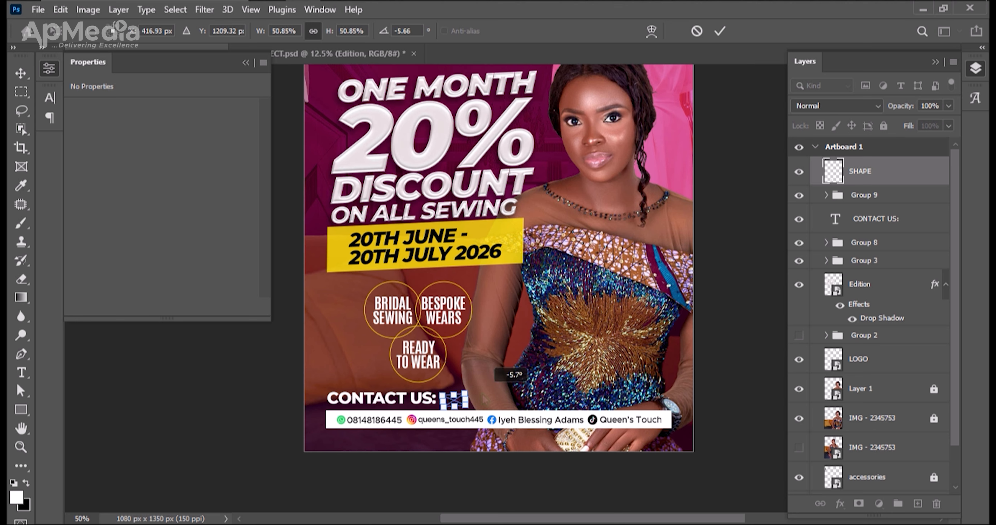
key("Return")
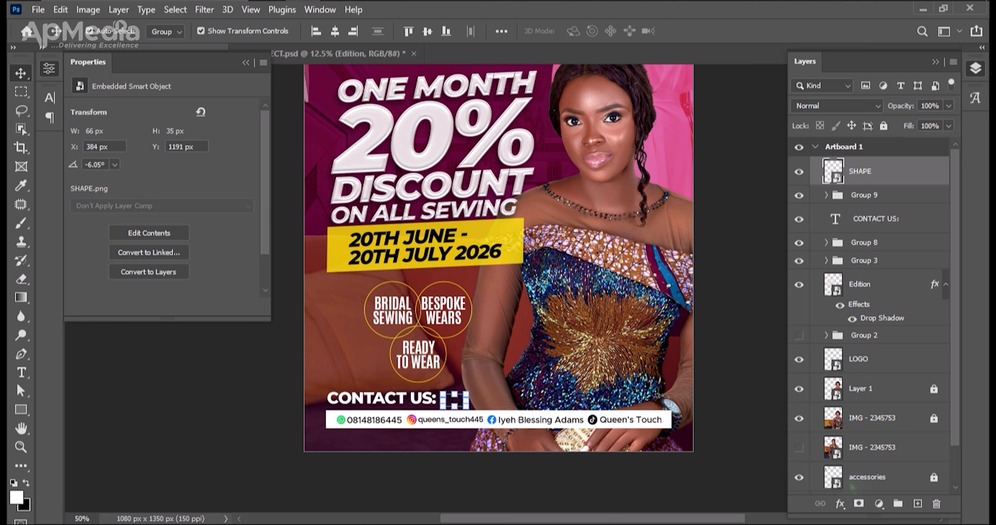
Add a Color Overlay to the SHAPE arrow using the yellow sampled from the date banner.
left_click(840, 504)
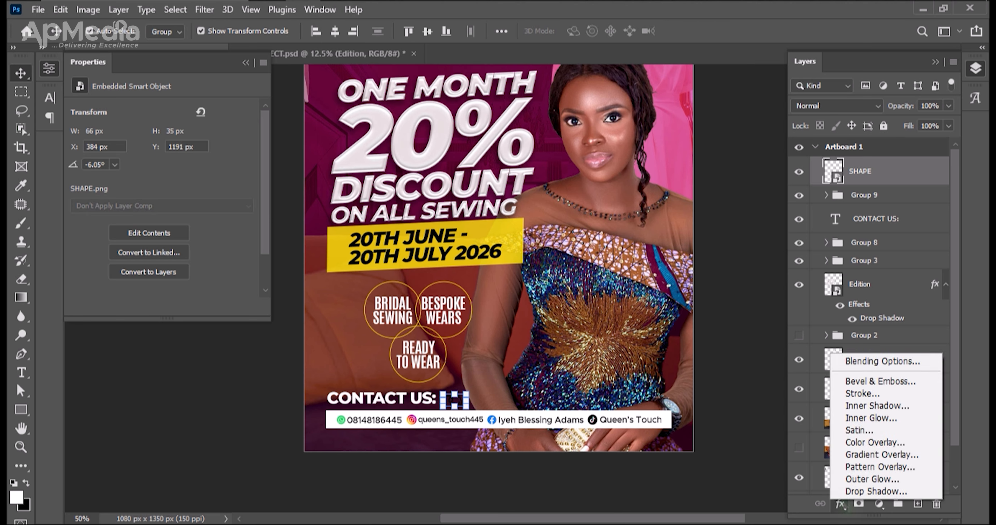
left_click(870, 443)
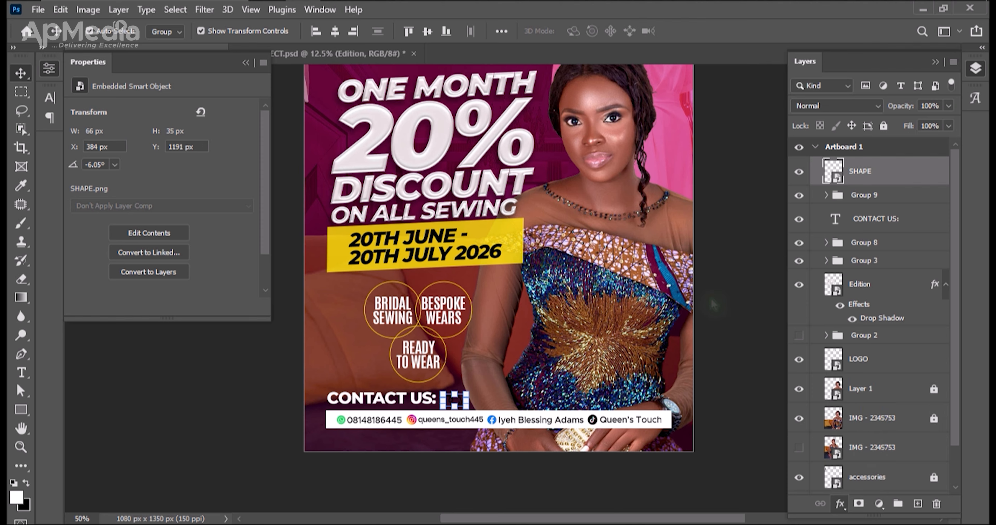
left_click_drag(637, 156, 779, 159)
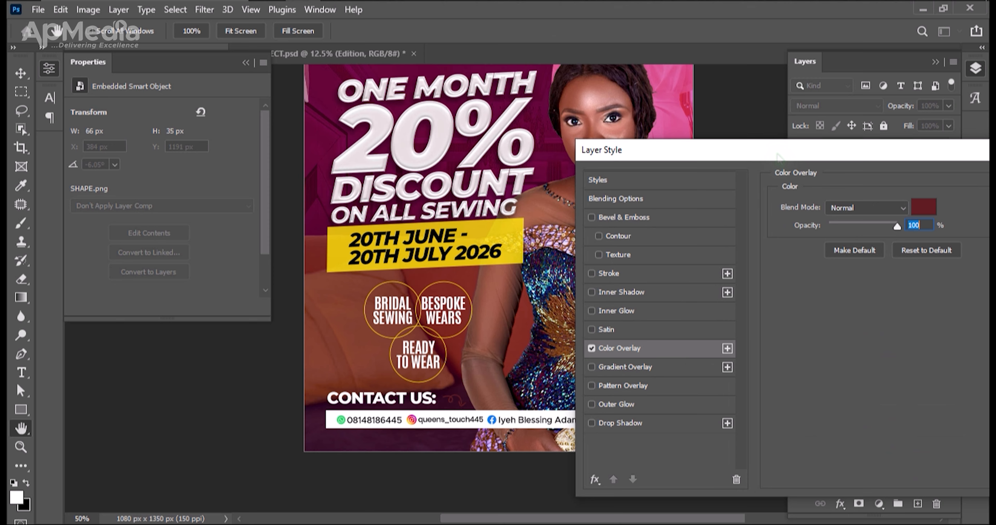
left_click(923, 207)
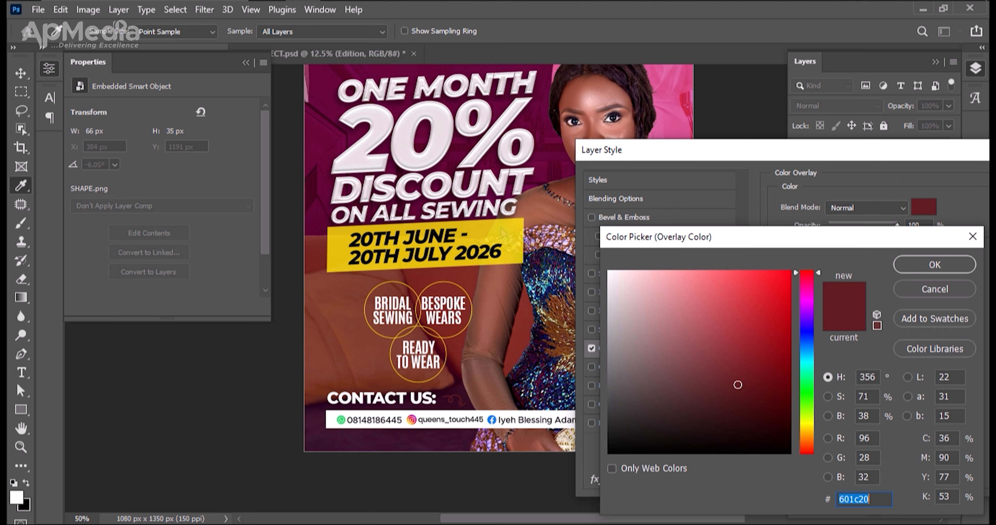
left_click(503, 239)
key("Return")
key("Return")
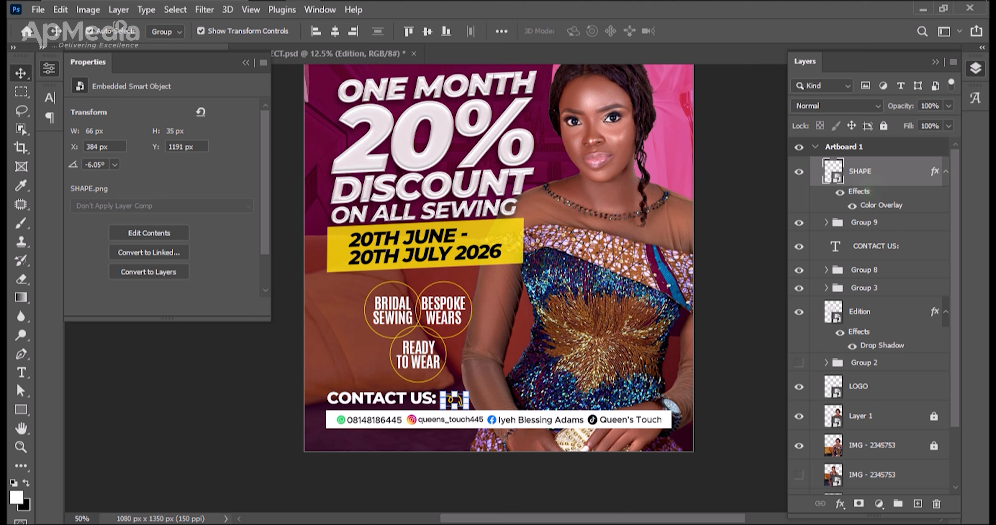
left_click(946, 172)
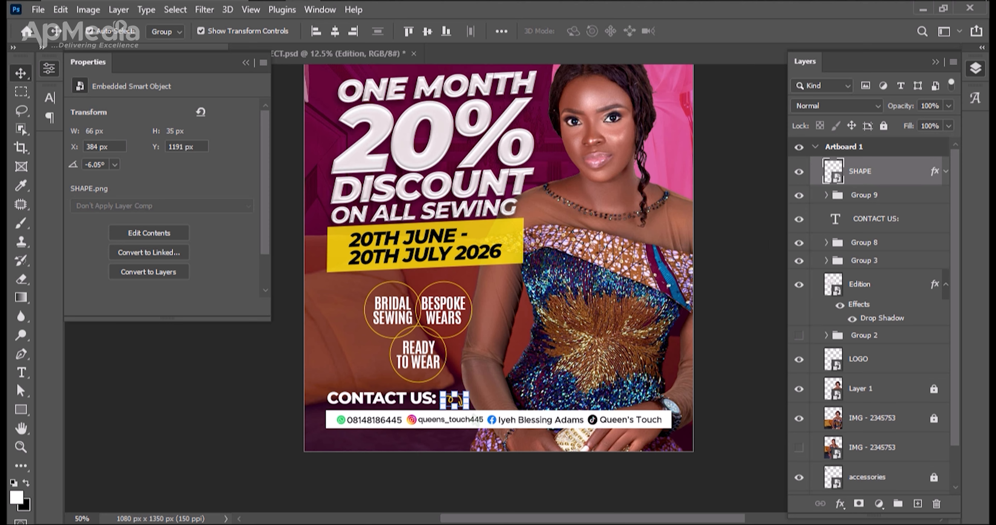
Scale the yellow arrow beside CONTACT US: down to about 41% and deselect it.
left_click_drag(467, 408, 461, 405)
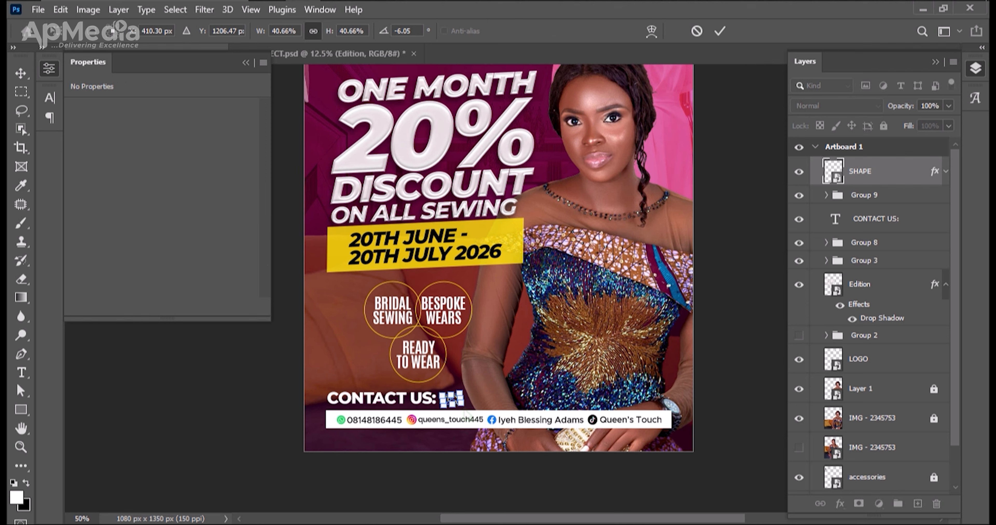
key("Return")
left_click(466, 464)
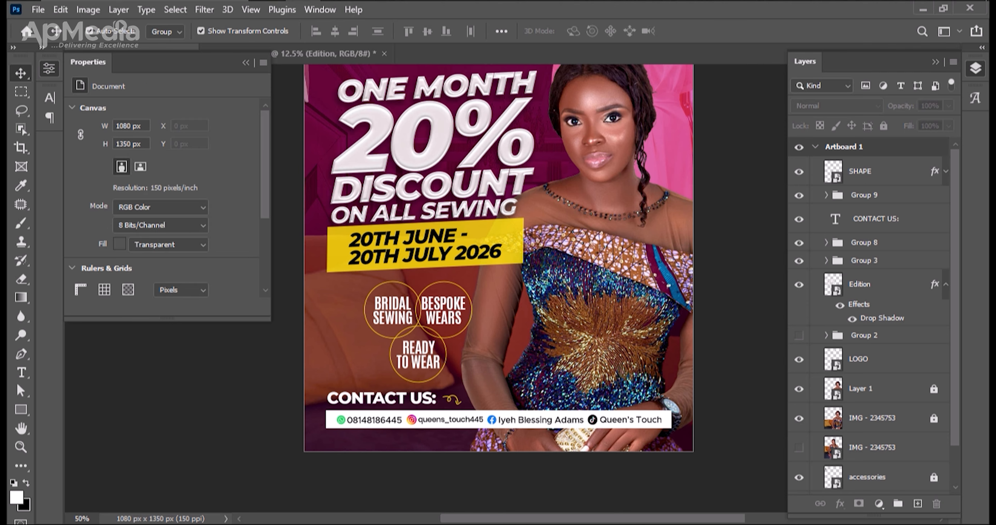
Nudge the Edition discount headline down slightly to a Y position of 282 px.
key("ctrl+0")
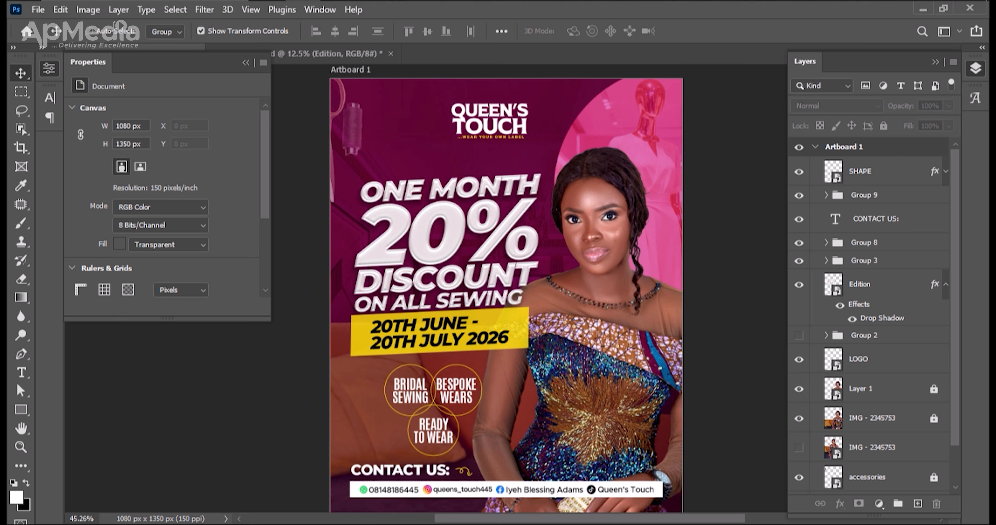
key("ctrl+minus")
key("ctrl+0")
key("h")
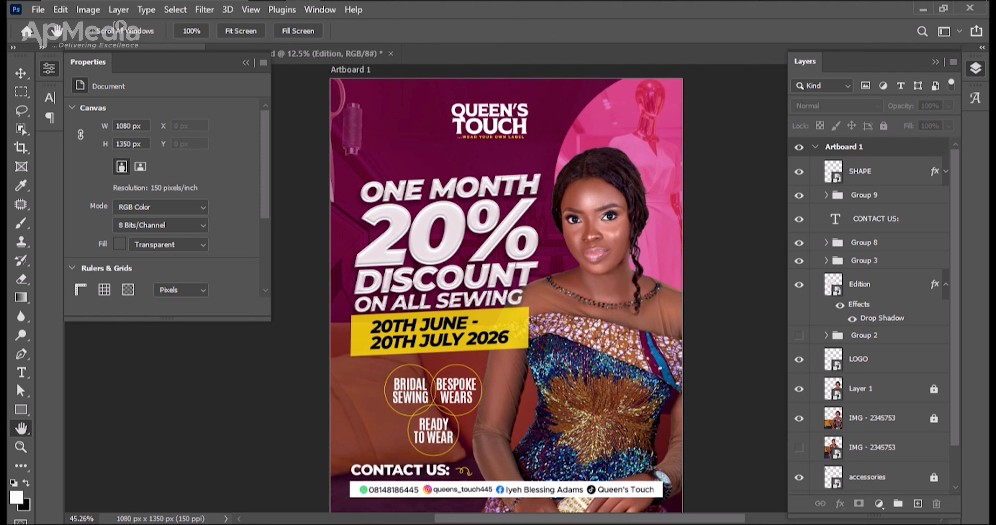
scroll(506, 294, "down", 1)
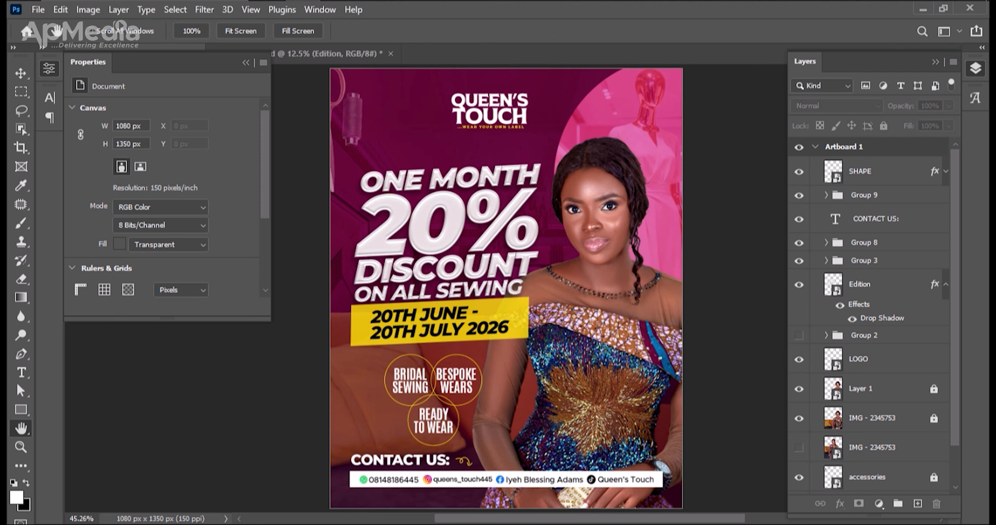
key("v")
left_click(406, 167)
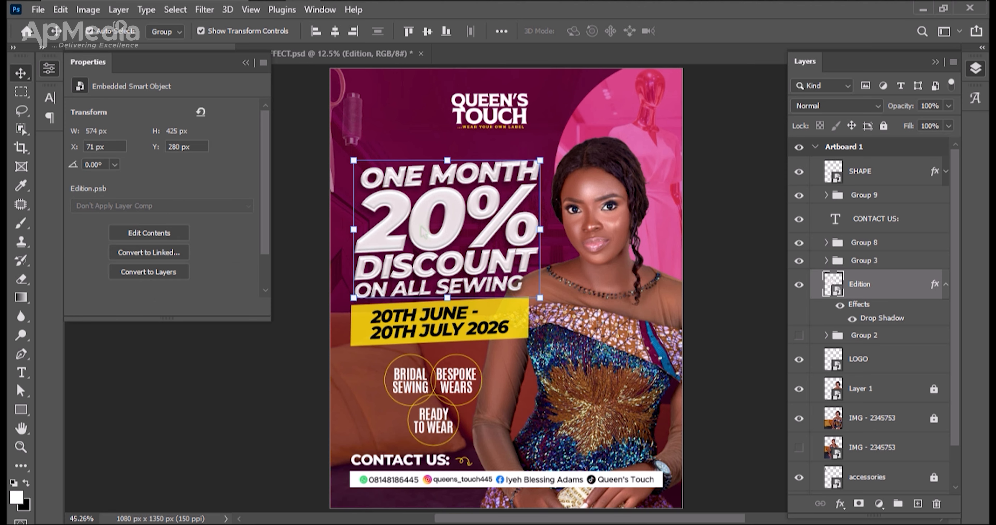
left_click(404, 145)
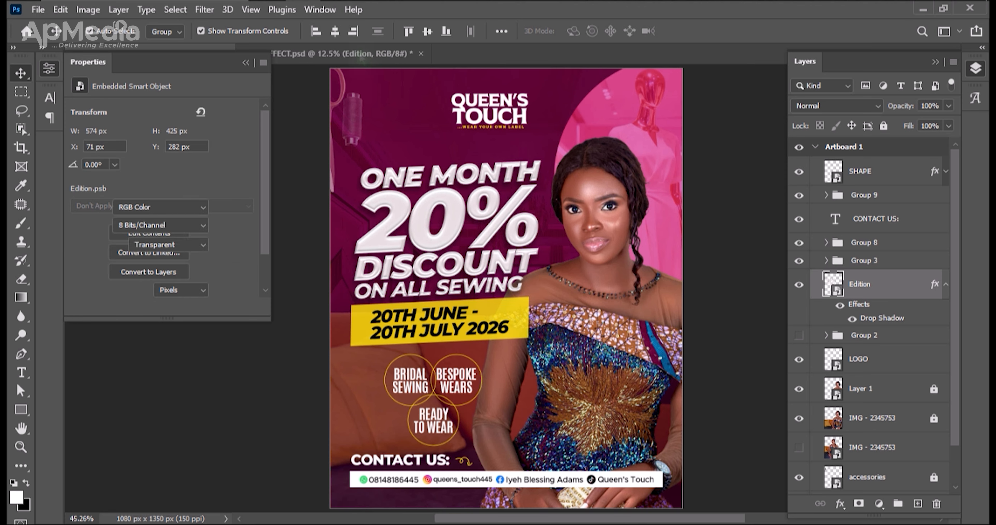
Place the TAPE image from the QT BANNER folder in the flyer's lower right corner, scaled to about 204%.
key("alt+Tab")
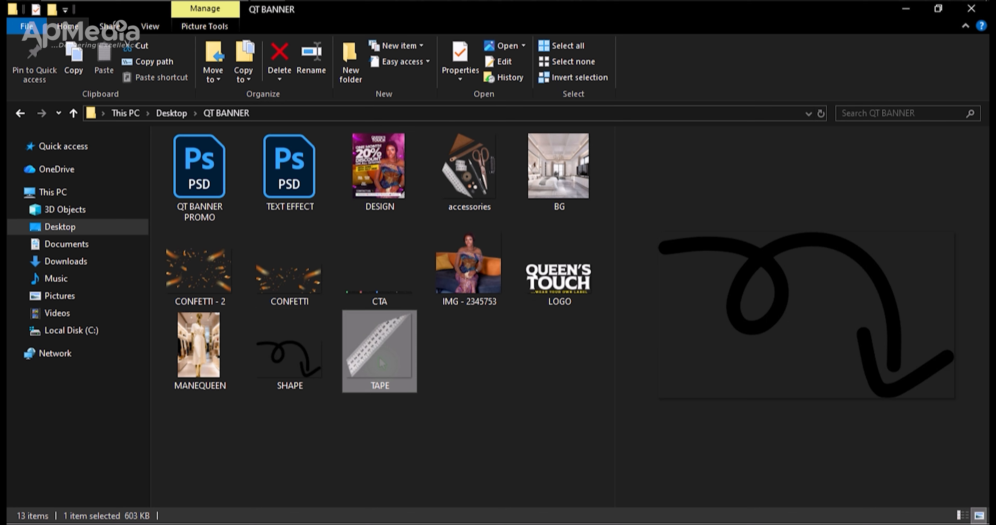
left_click(380, 362)
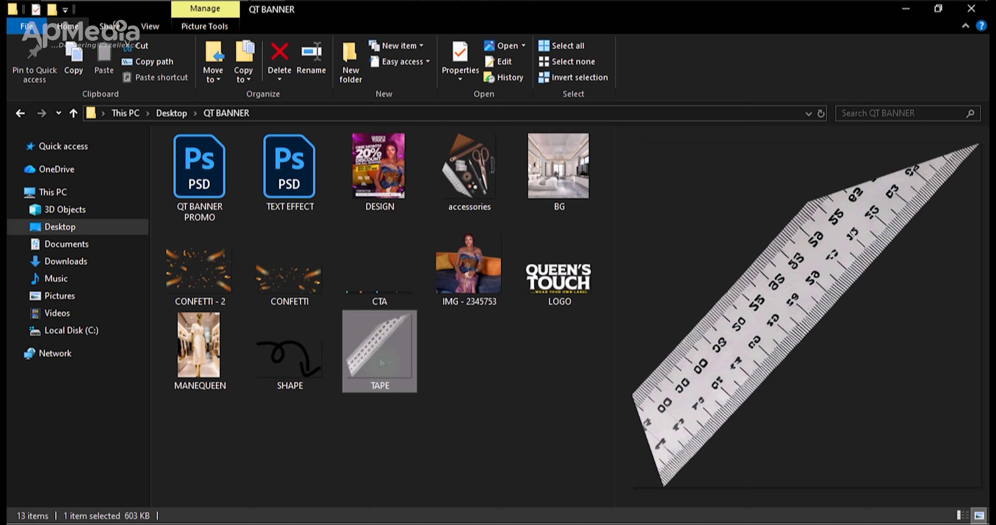
left_click_drag(379, 357, 697, 432)
key("Return")
left_click_drag(504, 288, 698, 379)
key("ctrl+t")
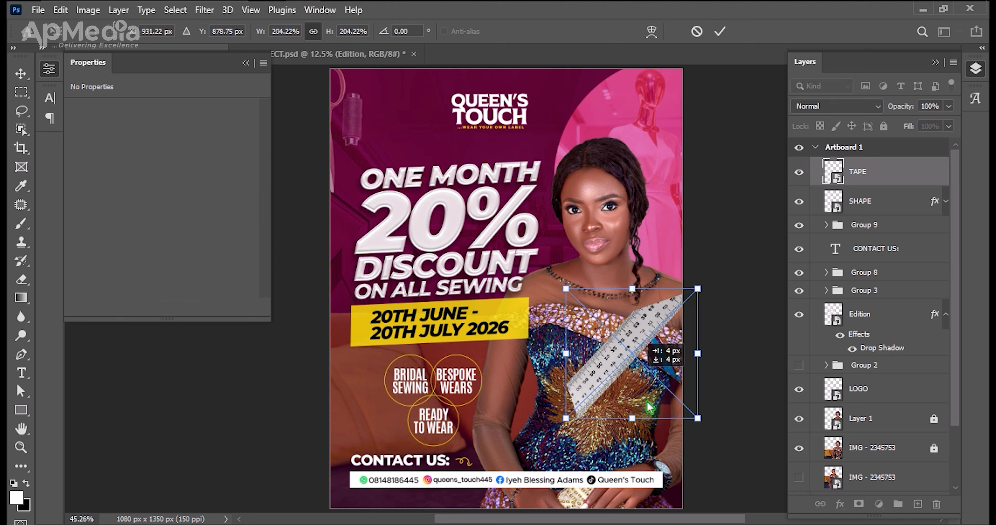
left_click_drag(630, 378, 672, 486)
key("Return")
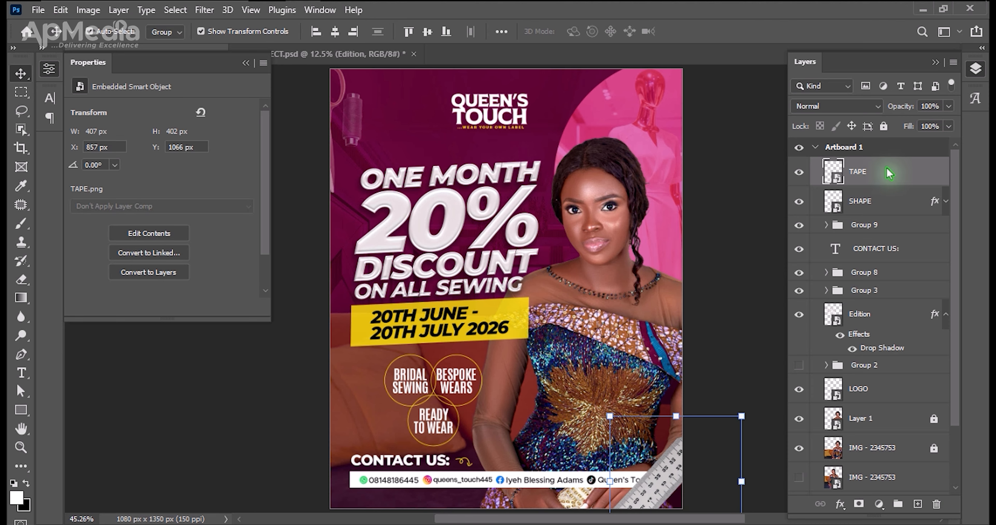
Move the TAPE layer below Group 9 and shift the tape right to about X 907 px, Y 1060 px.
left_click_drag(873, 180, 871, 248)
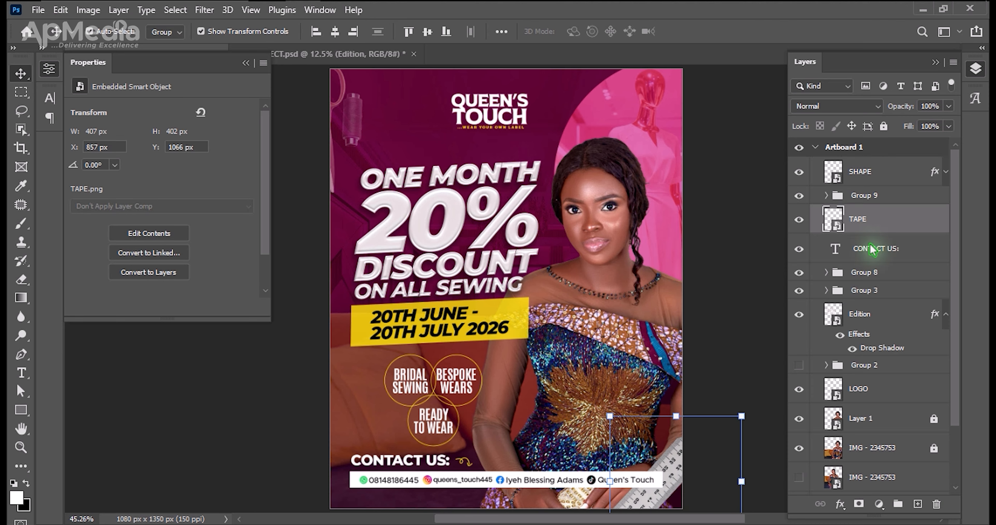
left_click_drag(670, 459, 693, 460)
left_click(726, 335)
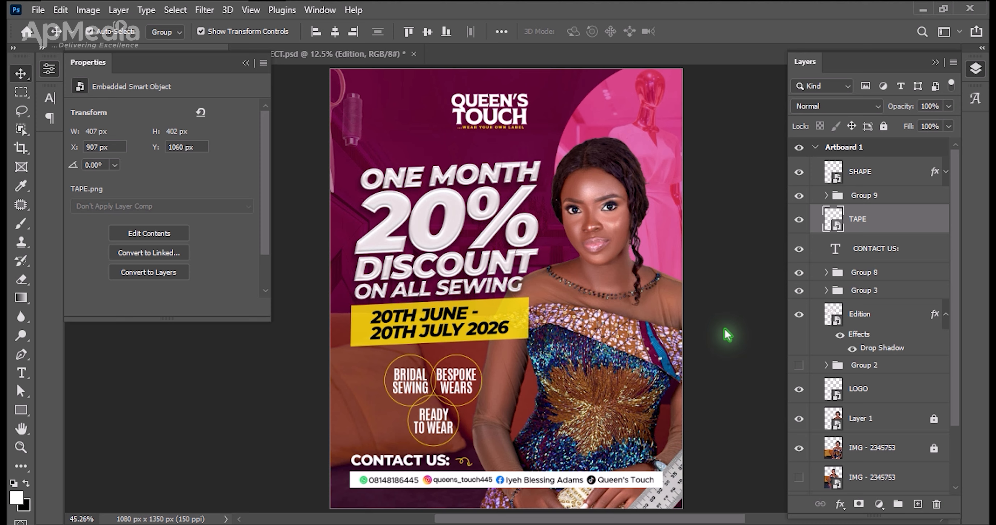
Place CONFETTI - 2 from the QT BANNER folder over the flyer's upper half, enlarged to about 1250 × 861 px.
key("ctrl+minus")
key("ctrl+0")
key("ctrl+minus")
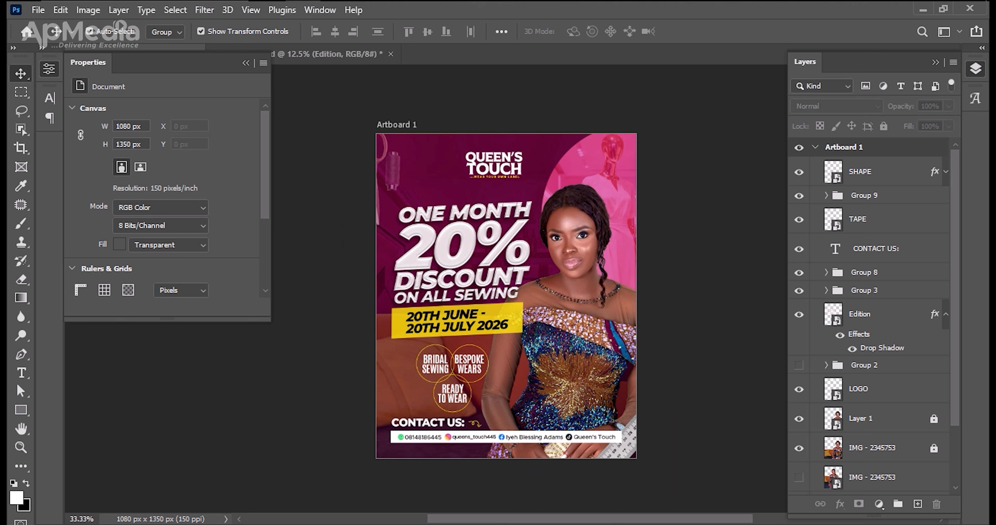
key("alt+Tab")
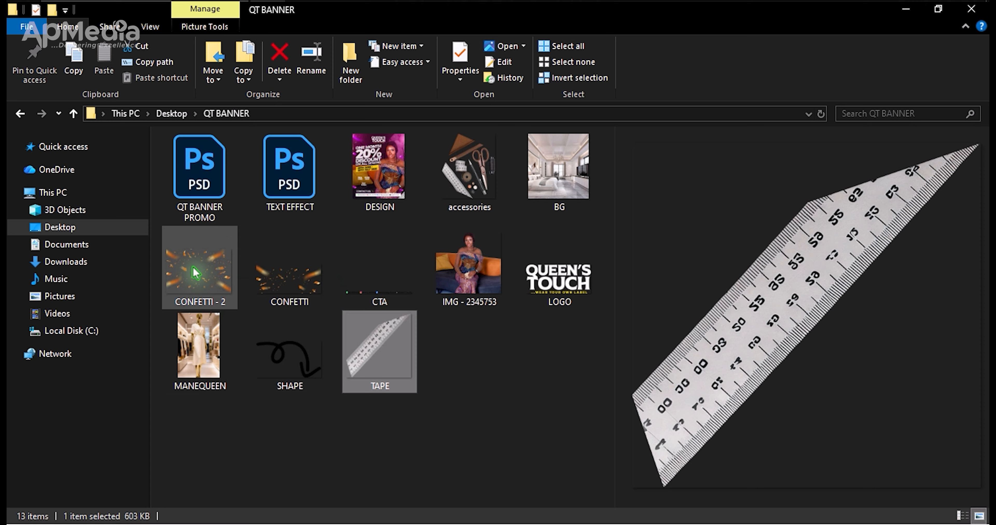
left_click(203, 275)
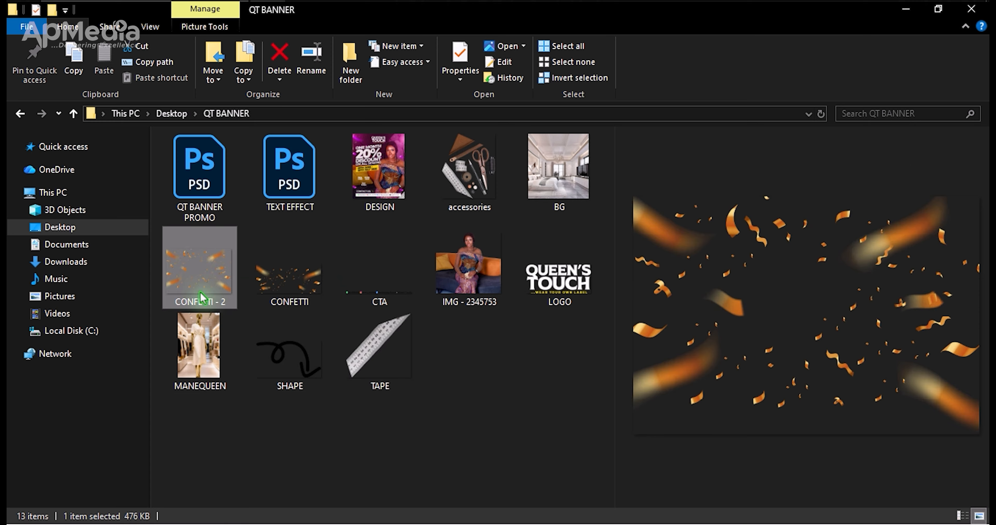
left_click_drag(198, 282, 471, 245)
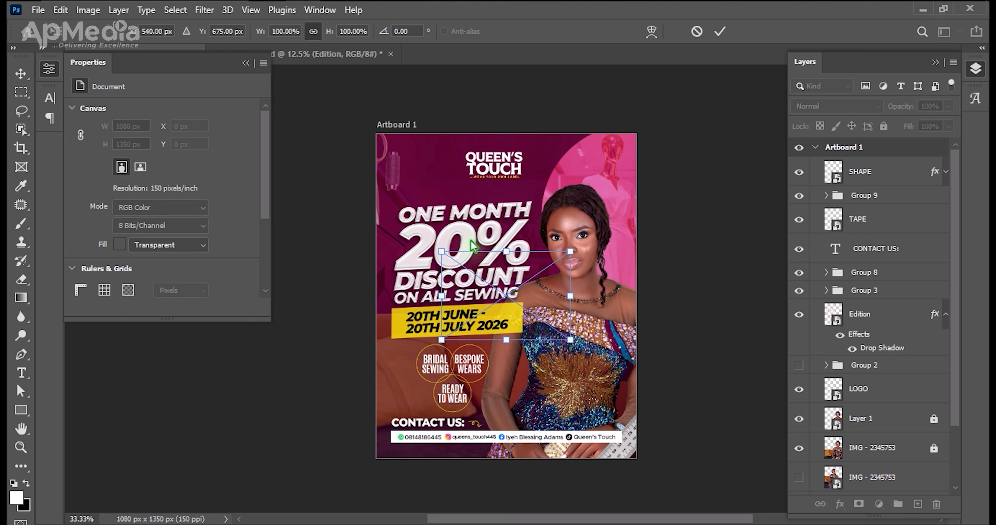
left_click_drag(506, 252, 505, 174)
left_click_drag(530, 233, 530, 193)
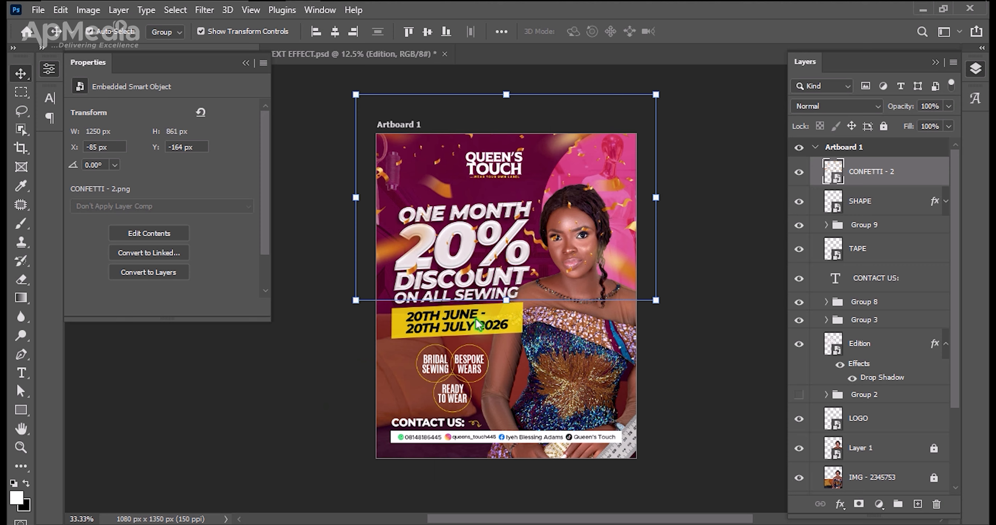
Recolour the CONFETTI - 2 layer pink with a Hue/Saturation adjustment, setting Hue to -57.
key("ctrl")
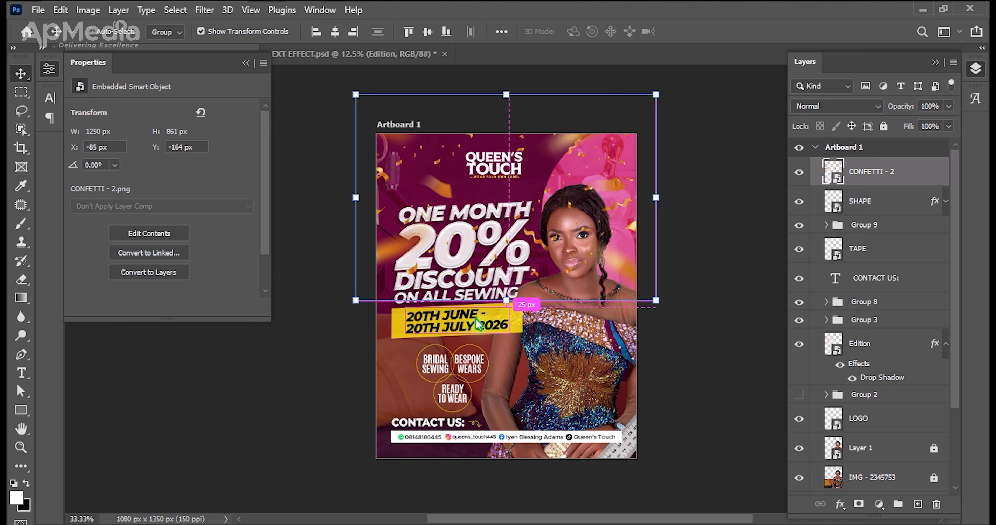
key("ctrl+u")
left_click_drag(442, 89, 751, 242)
left_click_drag(767, 331, 738, 333)
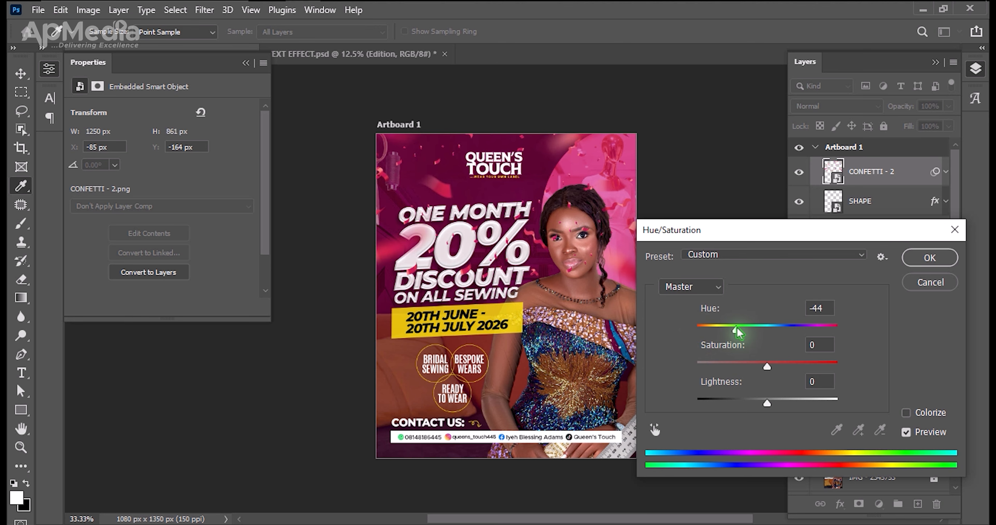
mouse_move(746, 333)
left_mouse_down()
mouse_move(840, 331)
mouse_move(717, 335)
mouse_move(733, 334)
left_mouse_up()
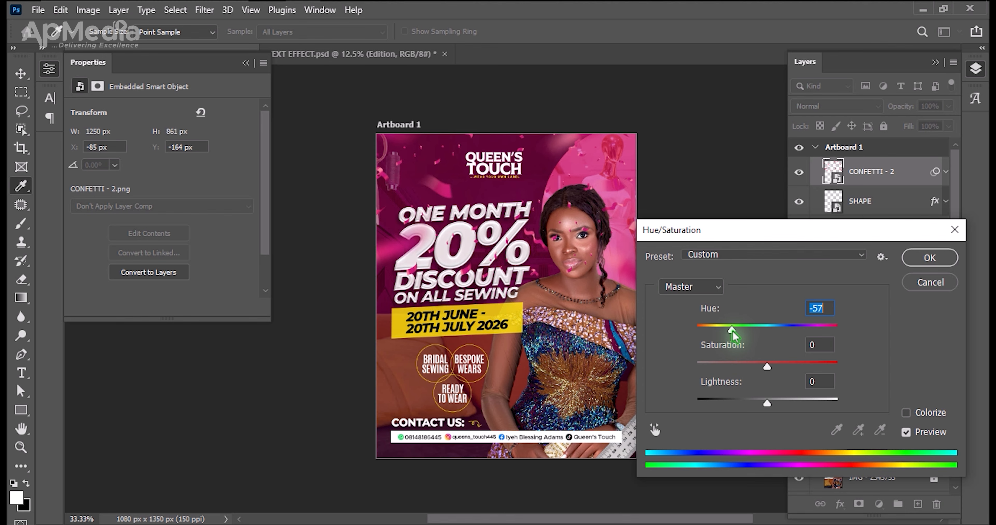
key("Return")
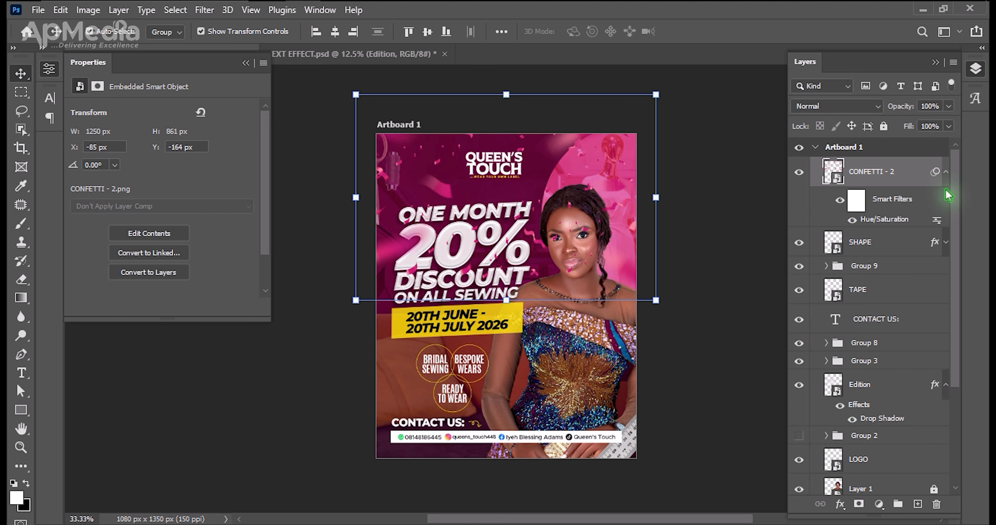
left_click(944, 173)
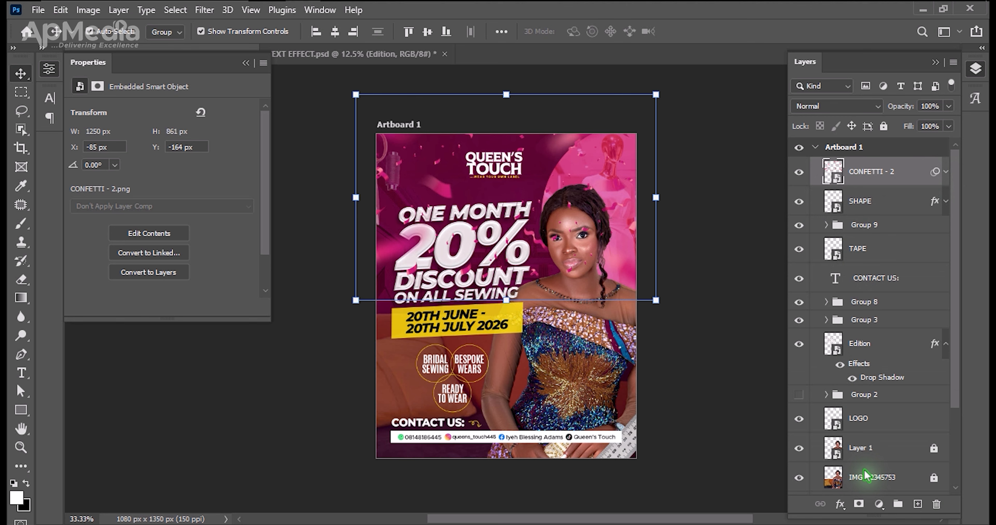
Add a layer mask to CONFETTI - 2 and paint the confetti out over the headline, logo and model with a 100% hard black brush.
left_click(859, 504)
key("b")
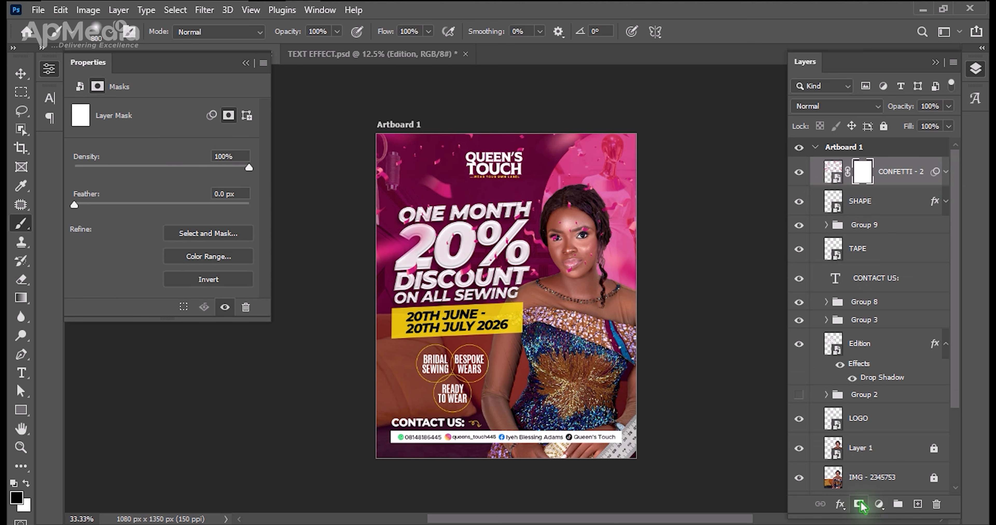
left_click(110, 37)
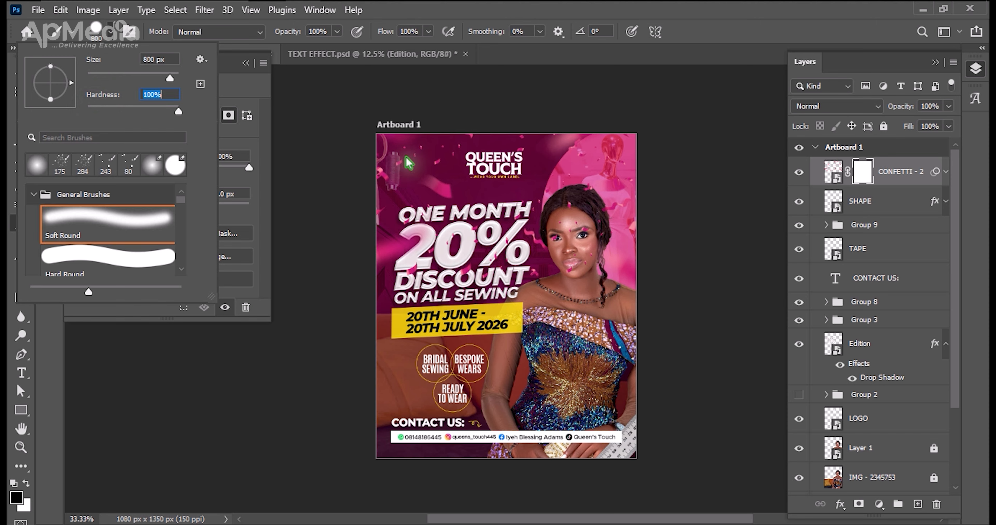
left_click(543, 369)
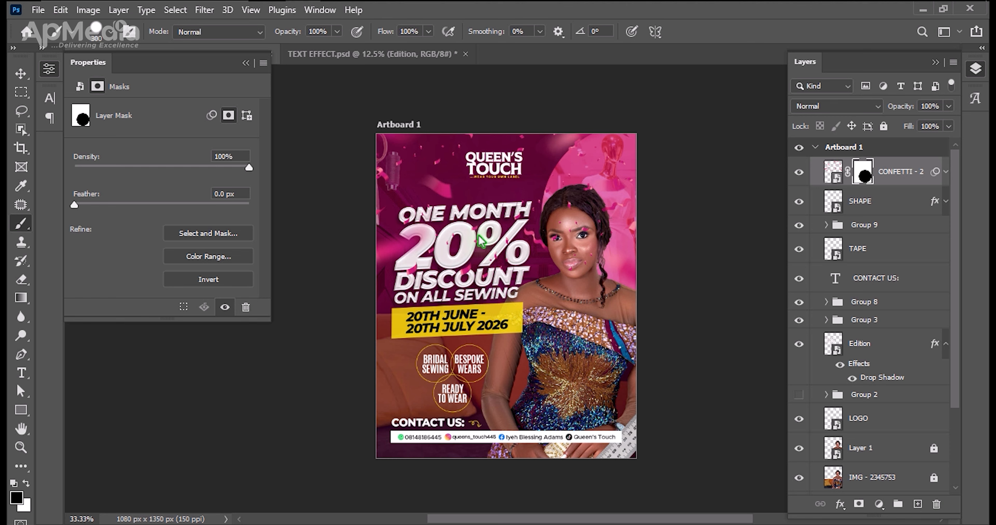
left_click_drag(479, 239, 435, 216)
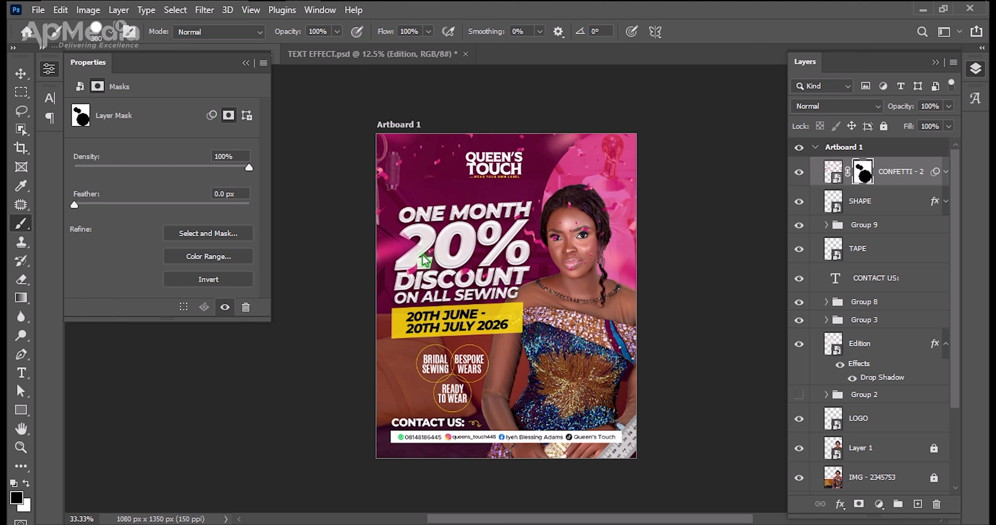
left_click_drag(424, 256, 338, 275)
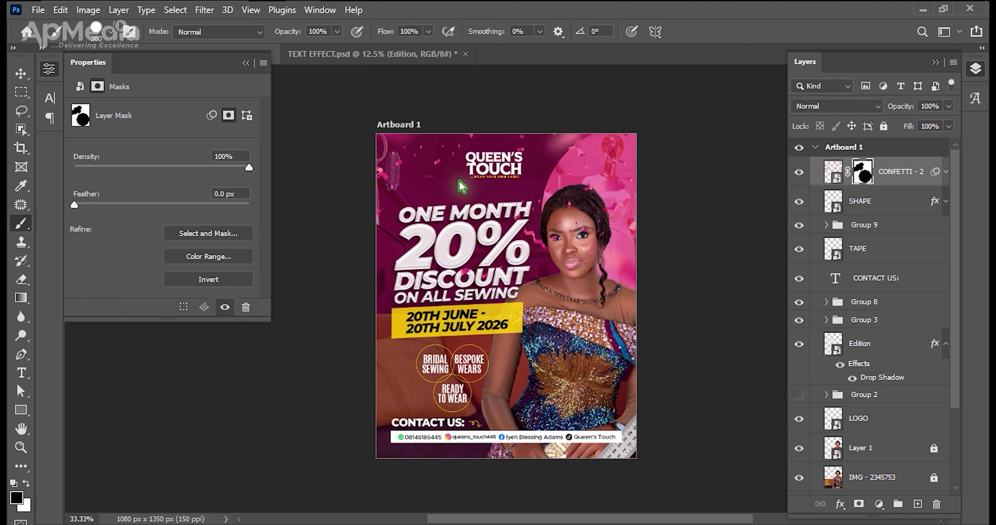
mouse_move(498, 148)
left_mouse_down()
mouse_move(543, 186)
mouse_move(612, 177)
mouse_move(558, 221)
mouse_move(552, 257)
mouse_move(585, 253)
mouse_move(612, 223)
mouse_move(579, 251)
mouse_move(642, 257)
mouse_move(647, 282)
mouse_move(592, 306)
left_mouse_up()
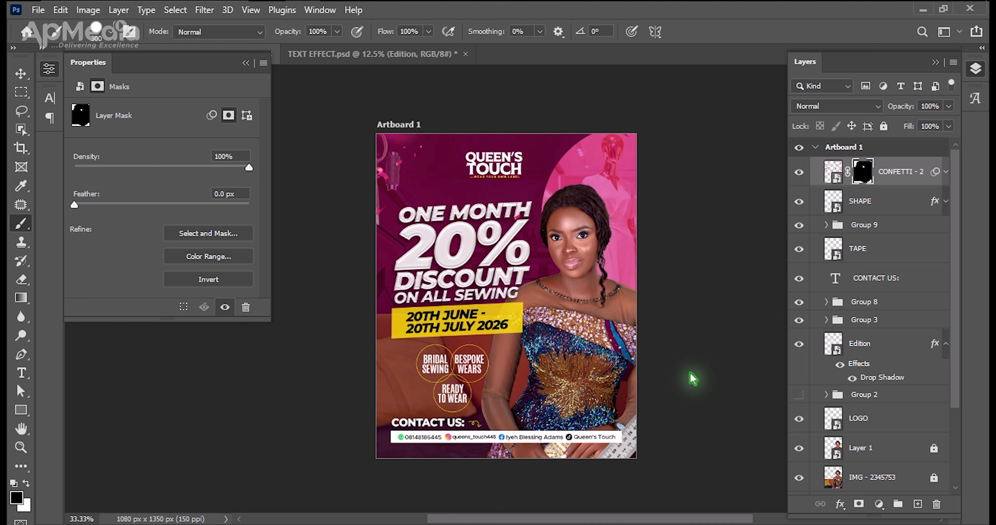
Duplicate CONFETTI - 2, rotate the copy 180°, enlarge it to about 1315 × 906 px and place it over the flyer's lower half.
key("v")
key("ctrl+j")
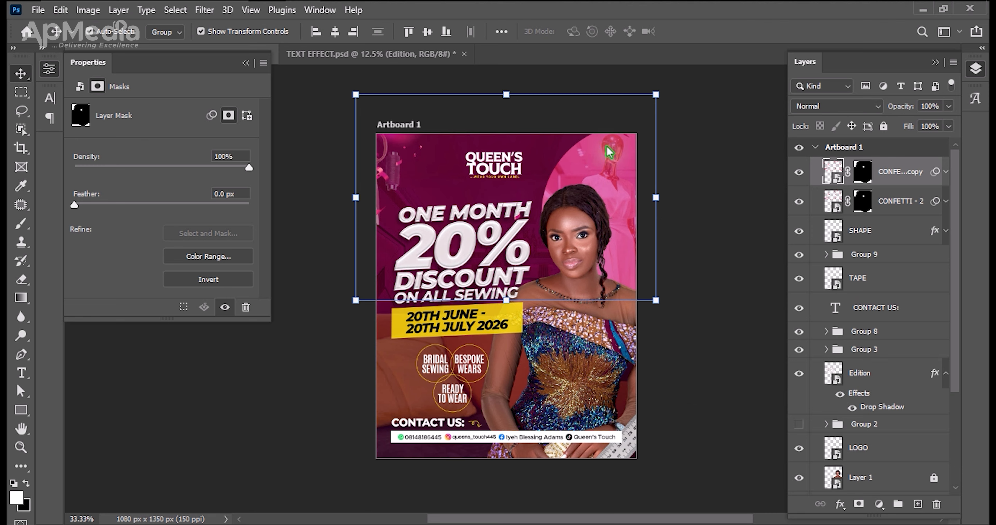
left_click_drag(662, 196, 296, 231)
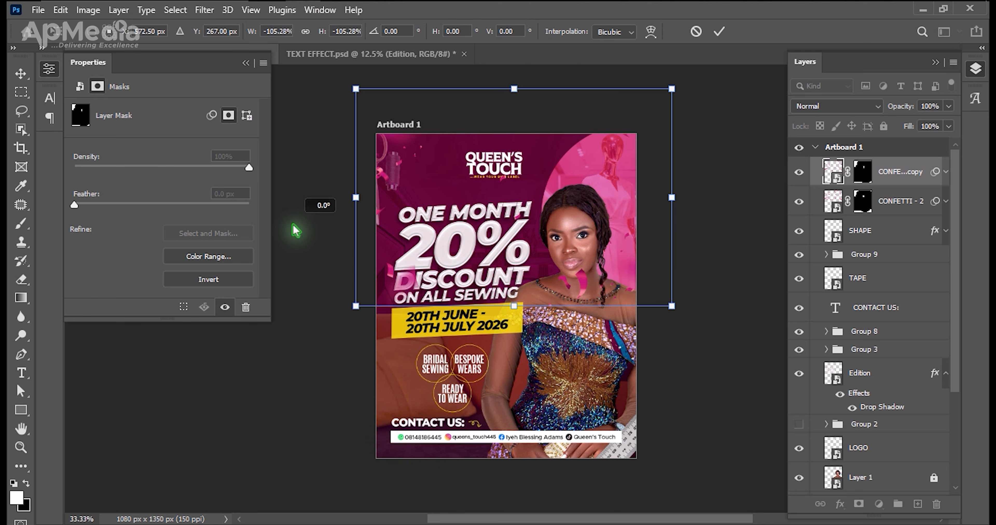
left_click_drag(495, 230, 494, 408)
key("Return")
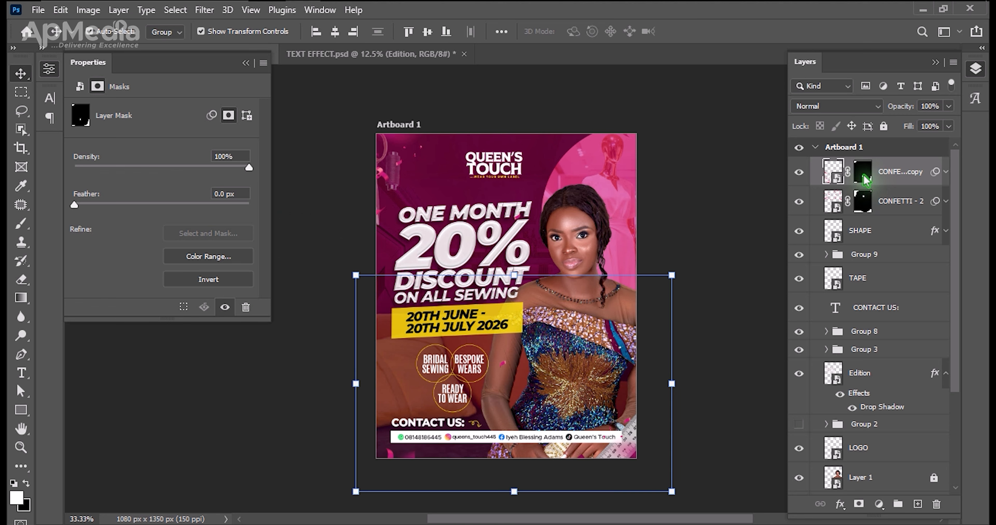
Paint black on the confetti copy's layer mask to hide stray confetti over the flyer's content.
left_click(864, 178)
key("b")
key("x")
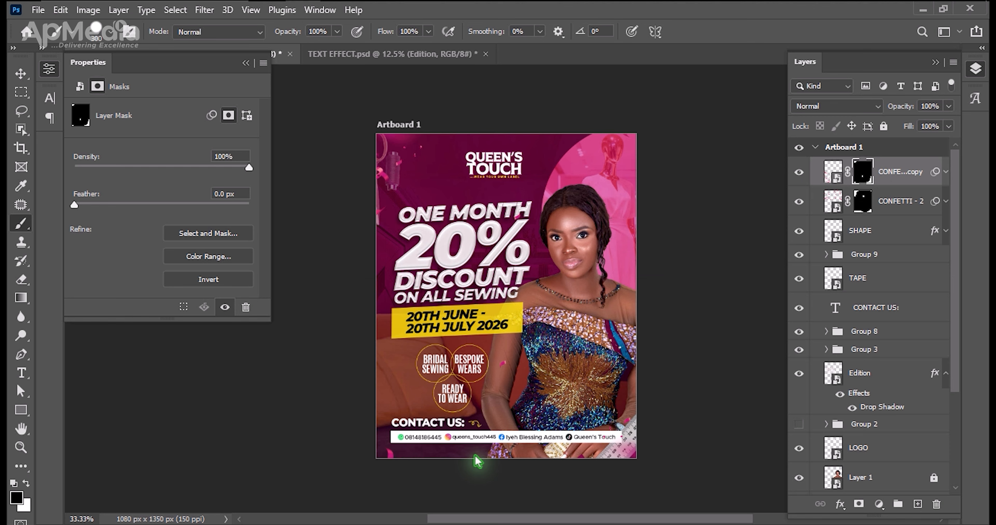
Lock both the CONFETTI - 2 copy and the original CONFETTI - 2 layer.
key("v")
key("ctrl+slash")
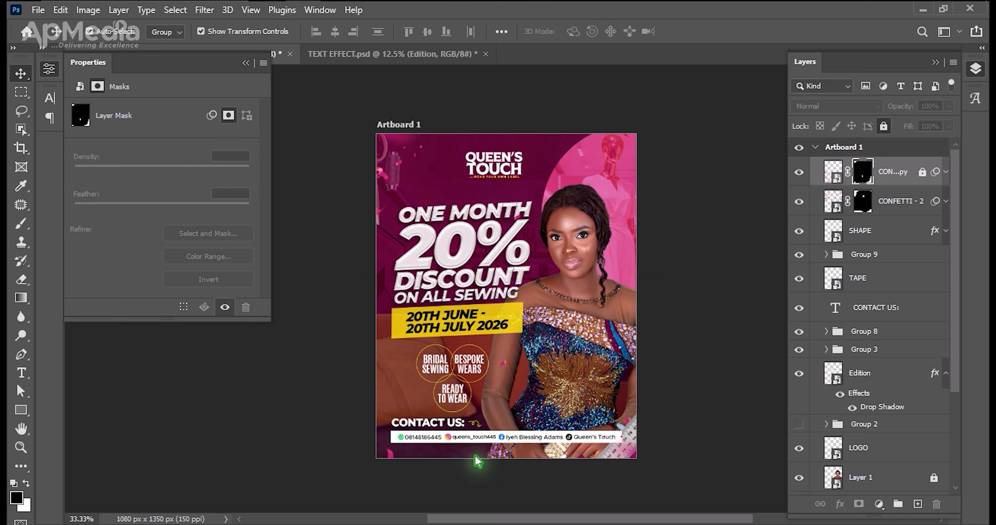
left_click(888, 213)
key("ctrl+slash")
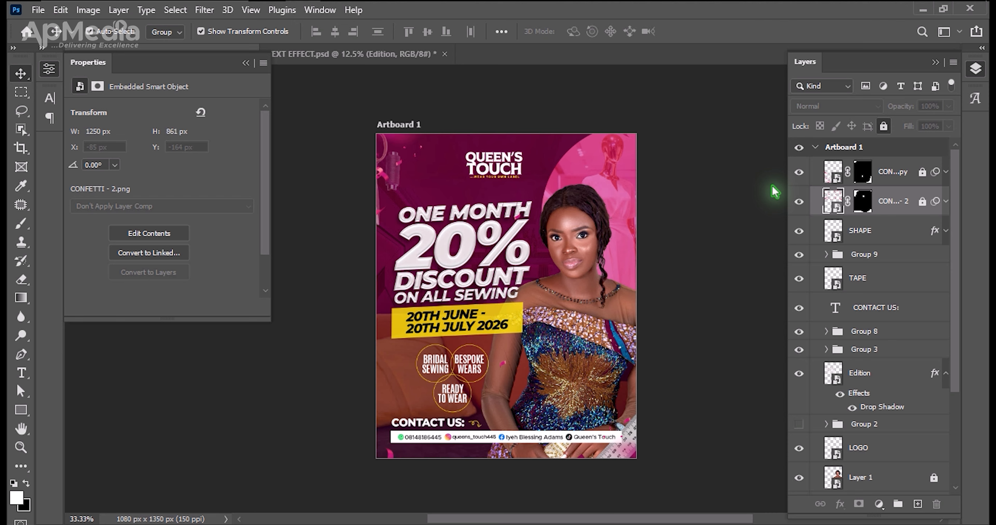
Add a Gradient Map adjustment layer above the confetti copy and turn off its visibility.
left_click(906, 174)
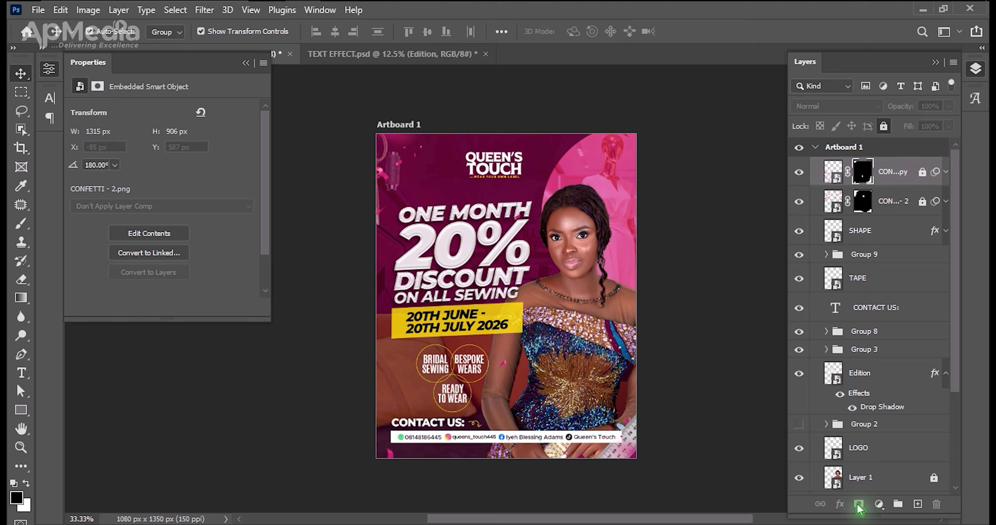
left_click(881, 506)
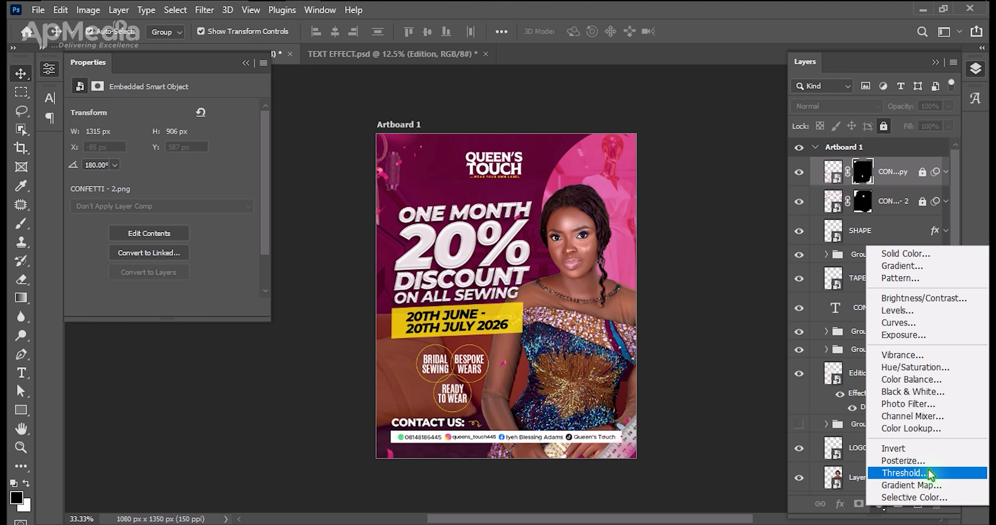
left_click(906, 486)
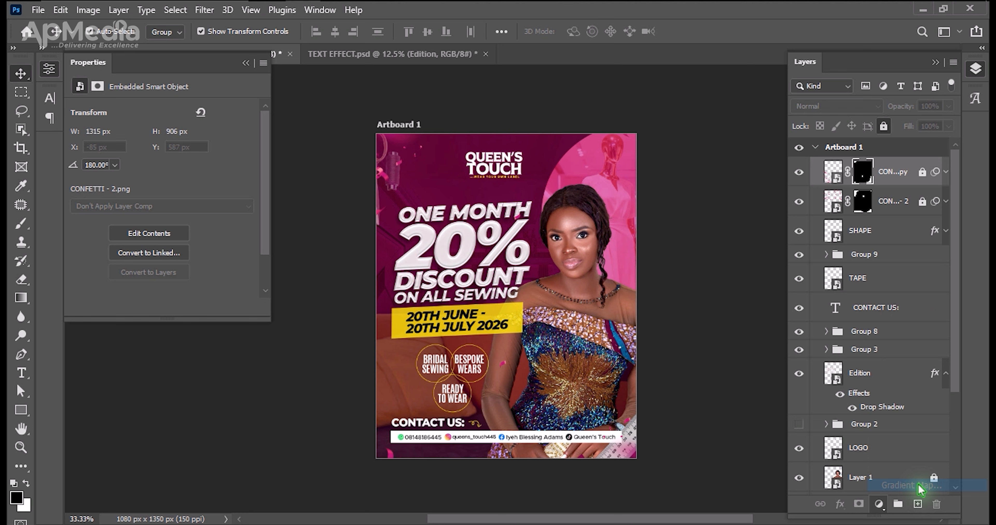
left_click(736, 211)
left_click(798, 173)
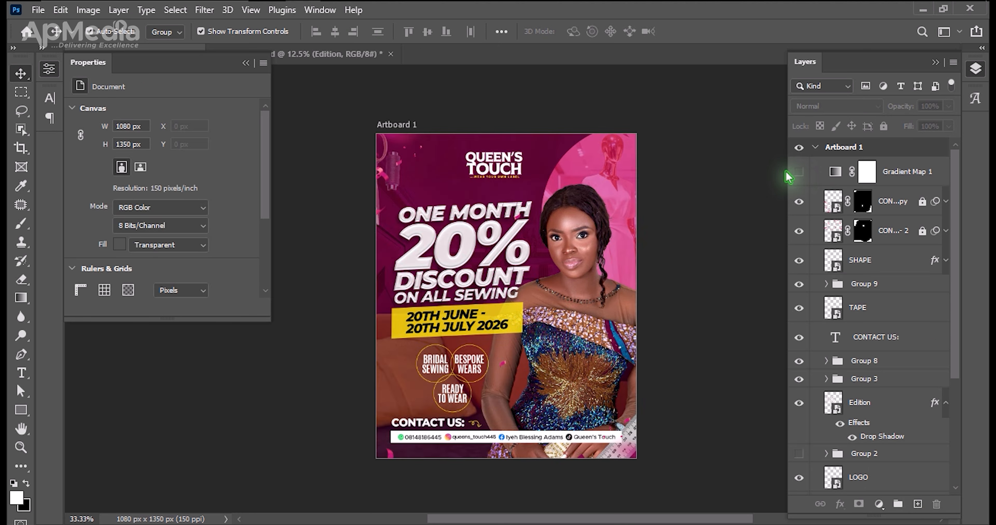
left_click(841, 176)
left_click(163, 116)
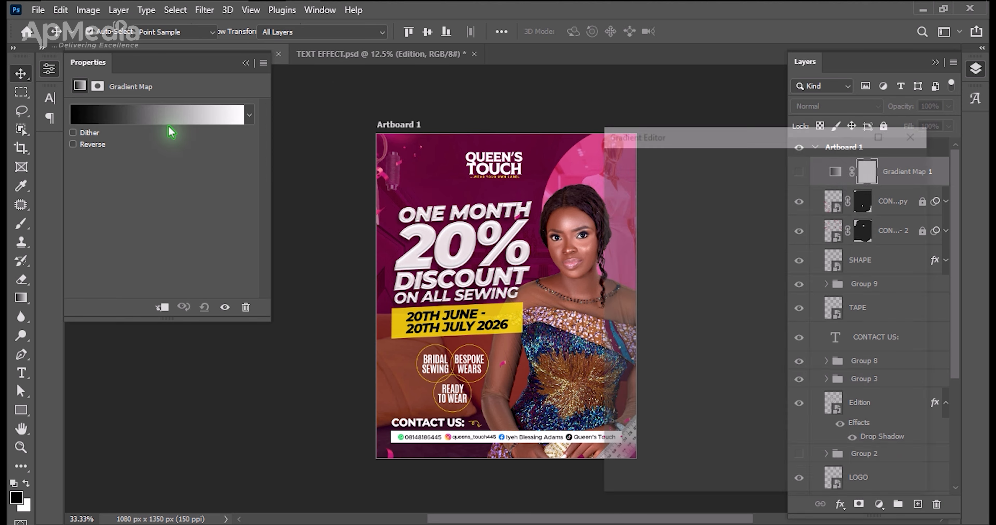
left_click(619, 399)
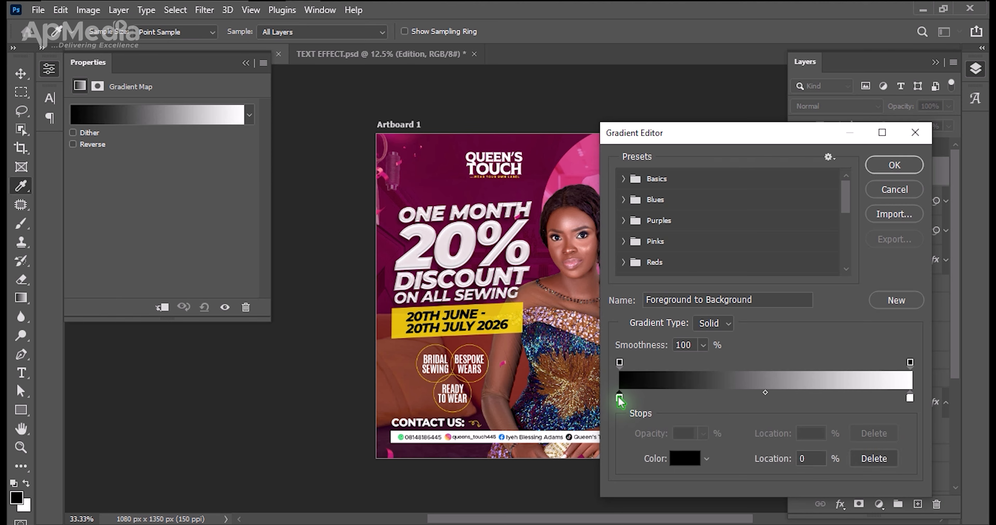
double_click(619, 400)
left_click(471, 168)
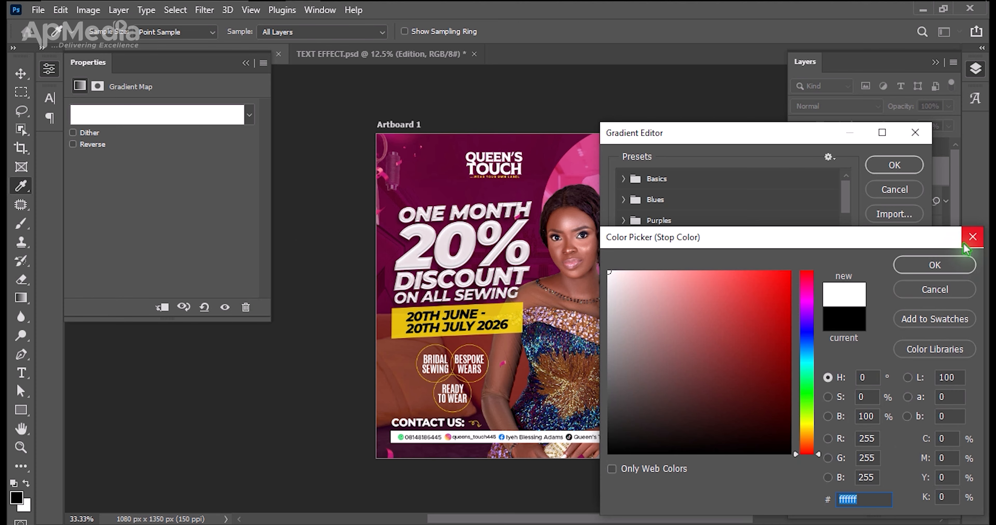
left_click(972, 237)
left_click(915, 132)
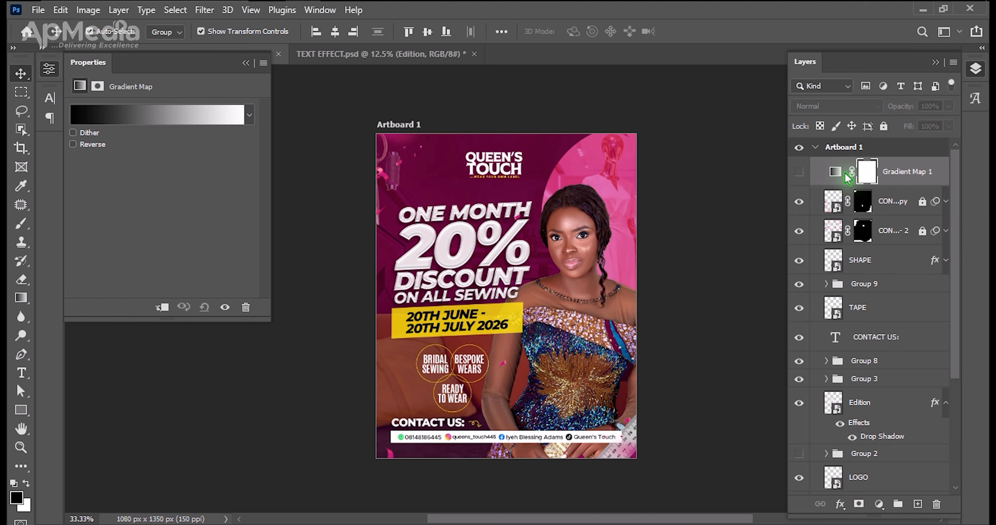
left_click(104, 115)
left_click(619, 398)
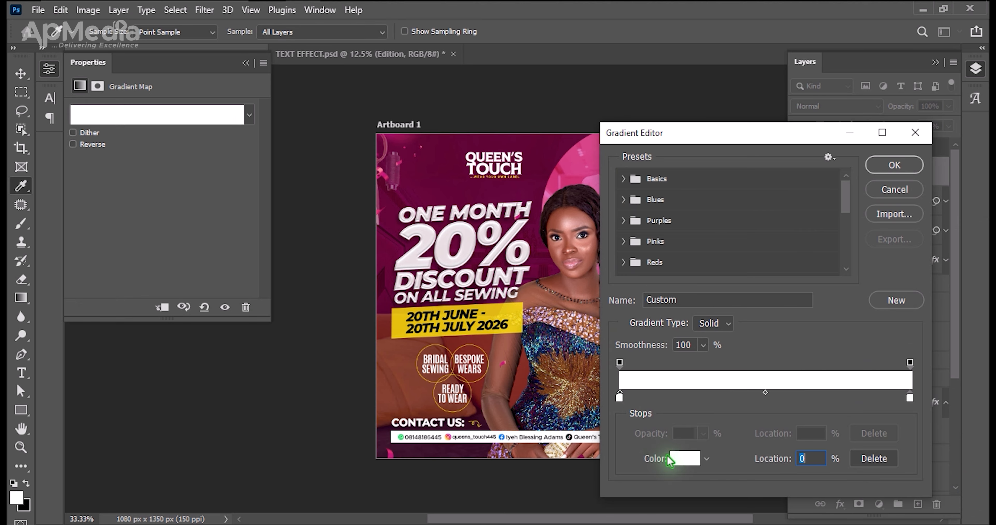
left_click_drag(620, 399, 716, 293)
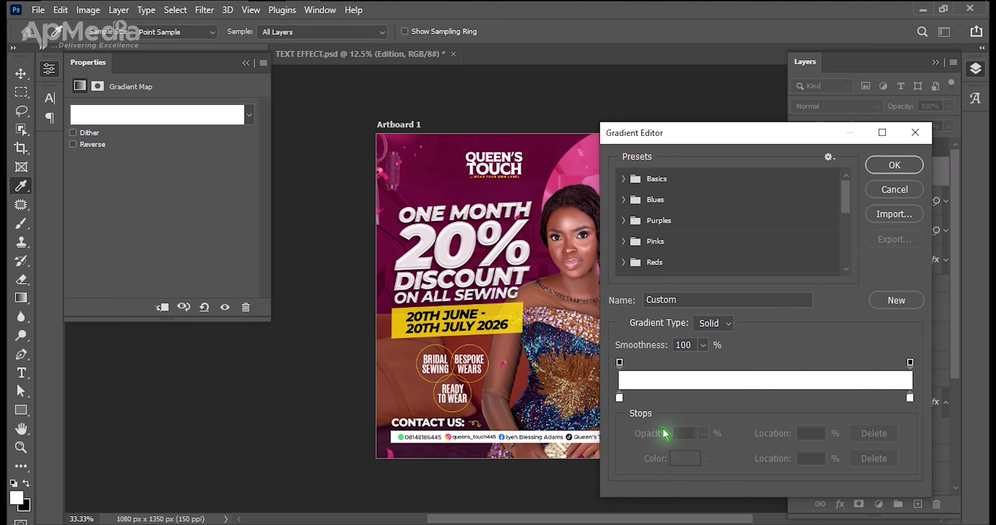
left_click(619, 398)
left_click(884, 193)
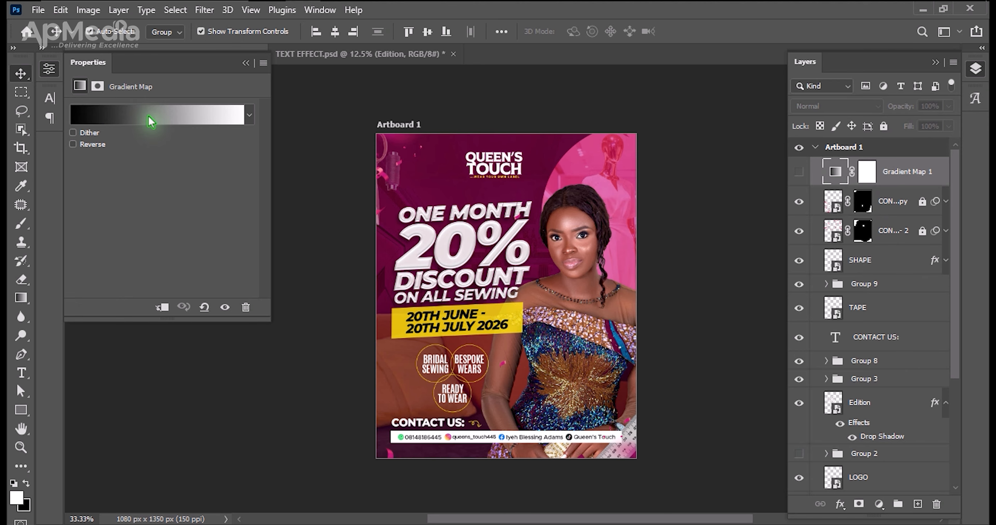
Set the gradient map's dark stop to the deep maroon sampled from the flyer background between logo and headline.
left_click(151, 122)
left_click(619, 398)
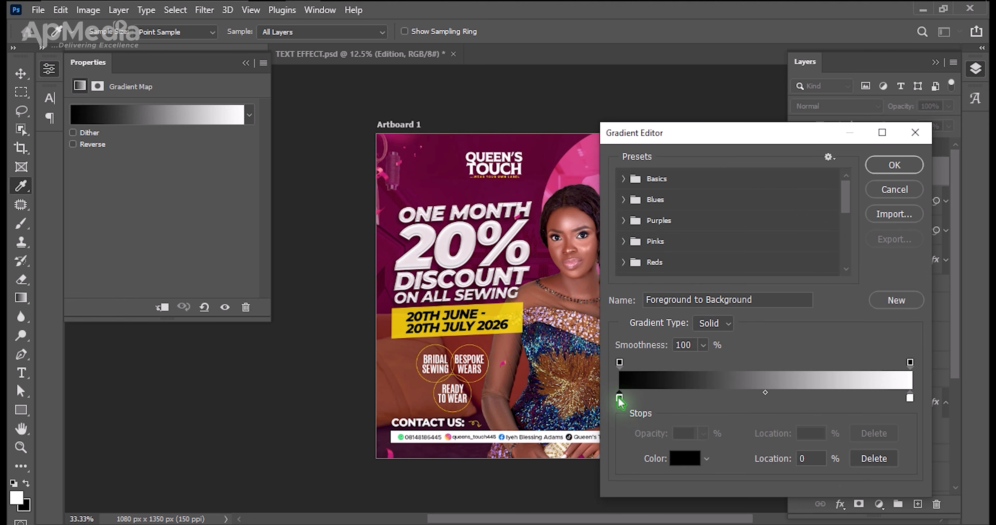
left_click(692, 458)
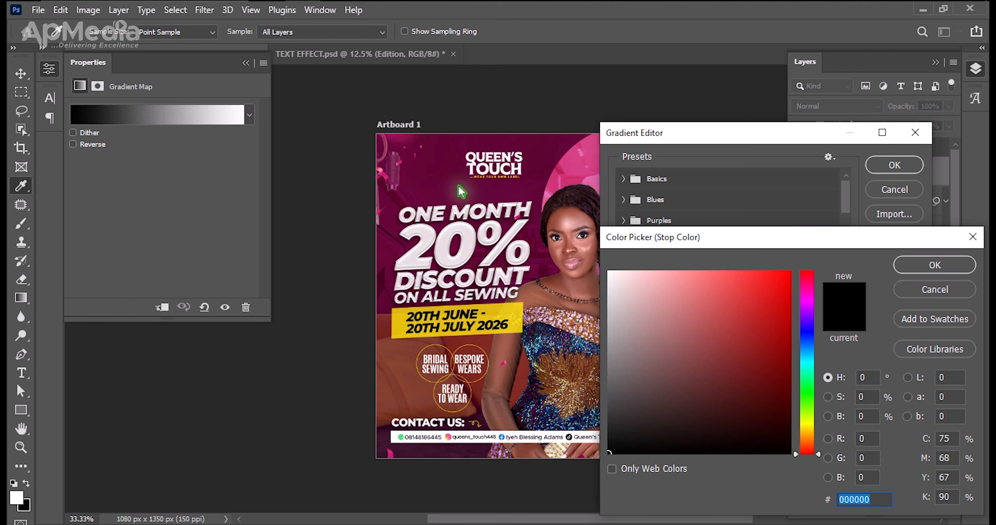
left_click(450, 200)
left_click(896, 270)
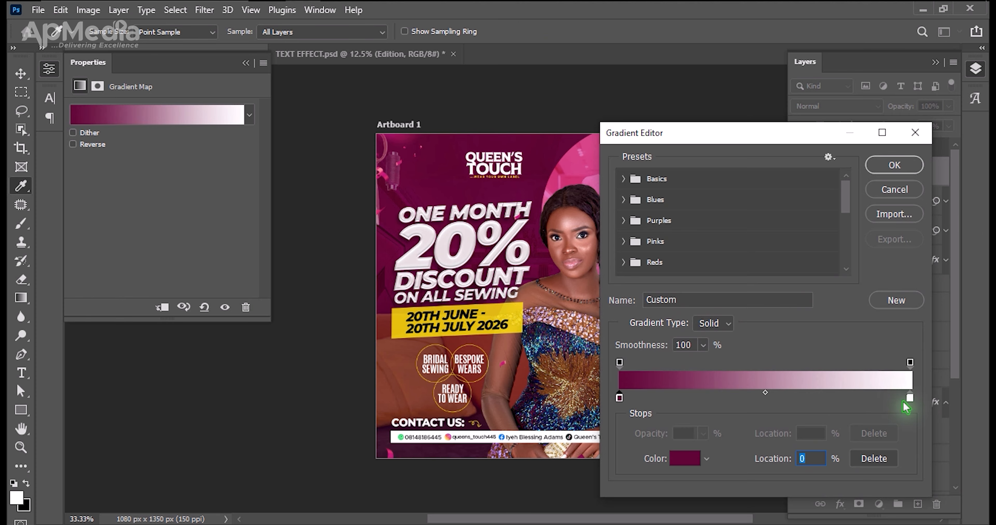
Set the gradient map's light stop to pink d33f83, sampled from the circle behind the model, and apply the gradient.
left_click(910, 400)
left_click(692, 458)
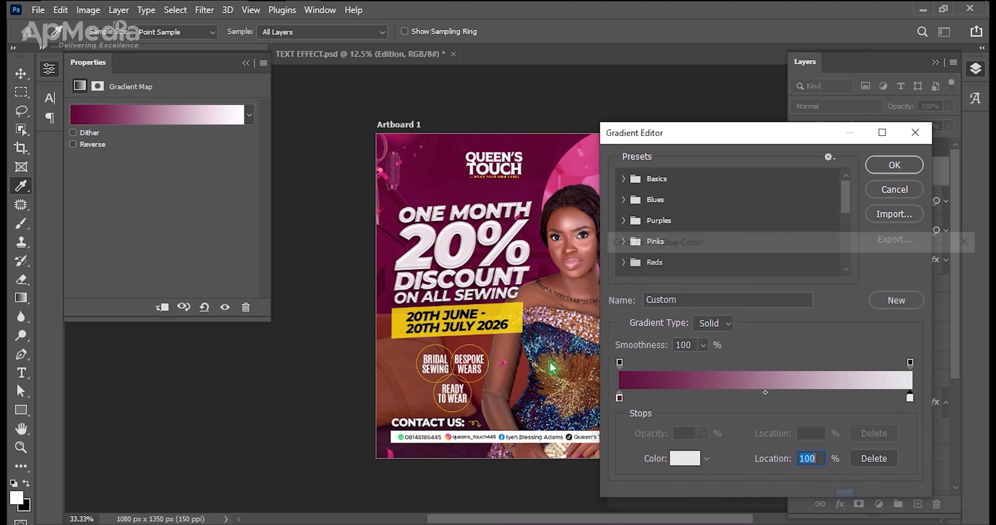
left_click(572, 164)
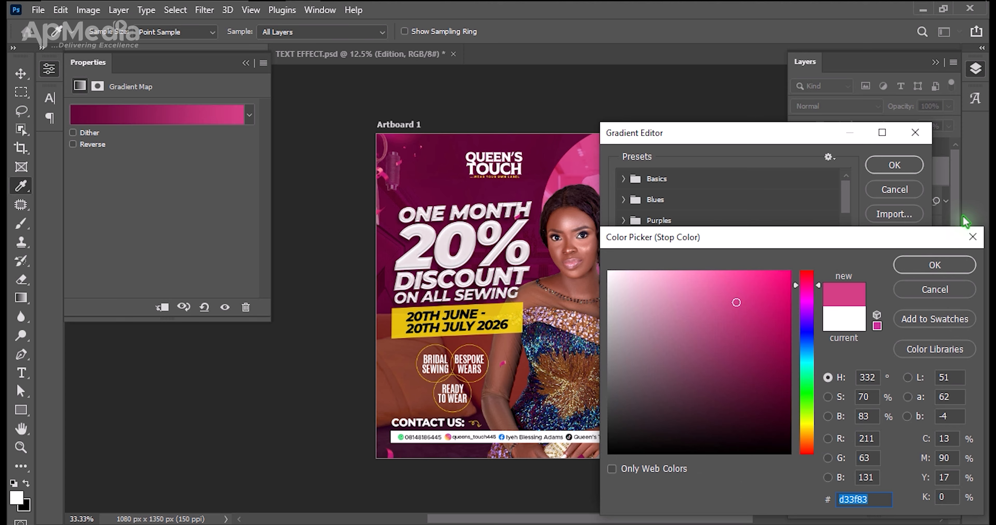
left_click(934, 265)
left_click(895, 166)
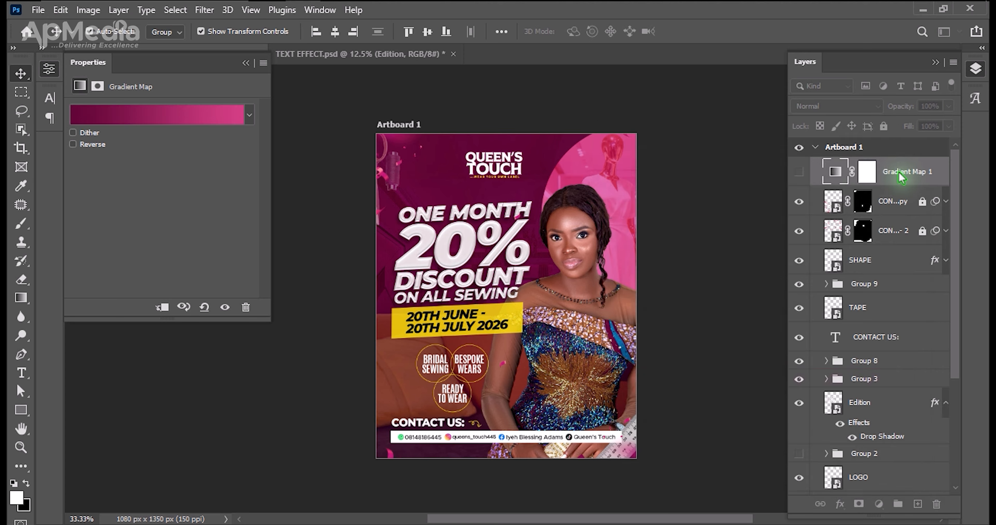
Show the Gradient Map 1 layer and set its blend mode to Soft Light after previewing other modes.
left_click(798, 172)
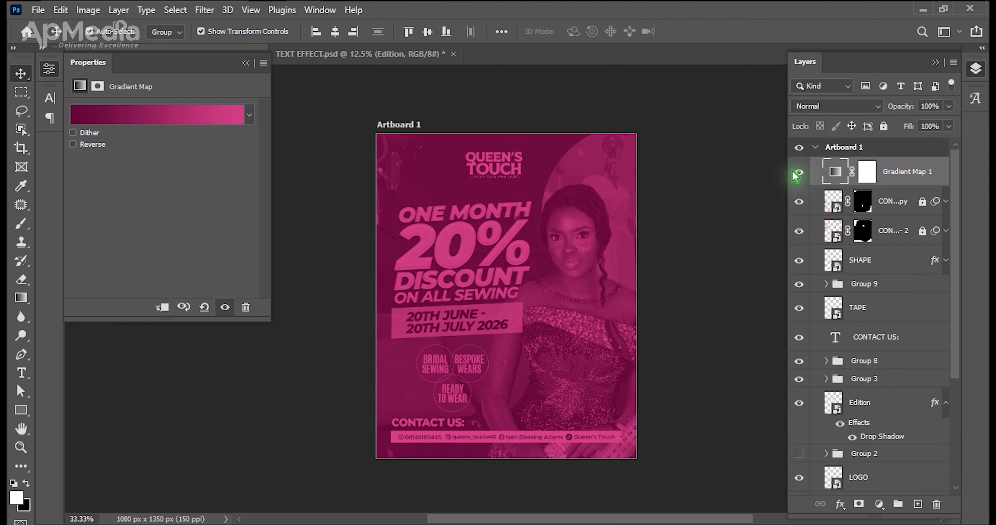
left_click(829, 112)
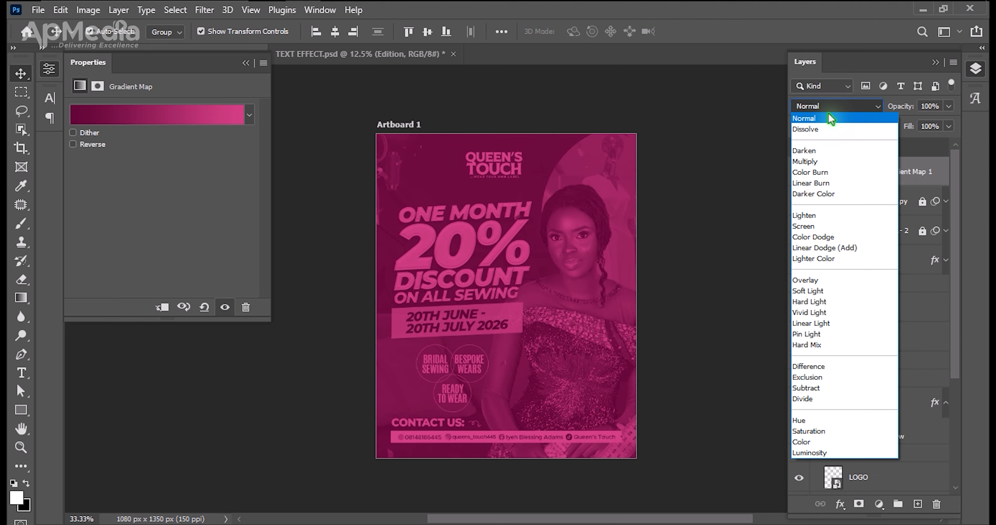
key("Down")
key("Down")
key("Down")
key("Down")
key("Down")
key("Down")
key("Down")
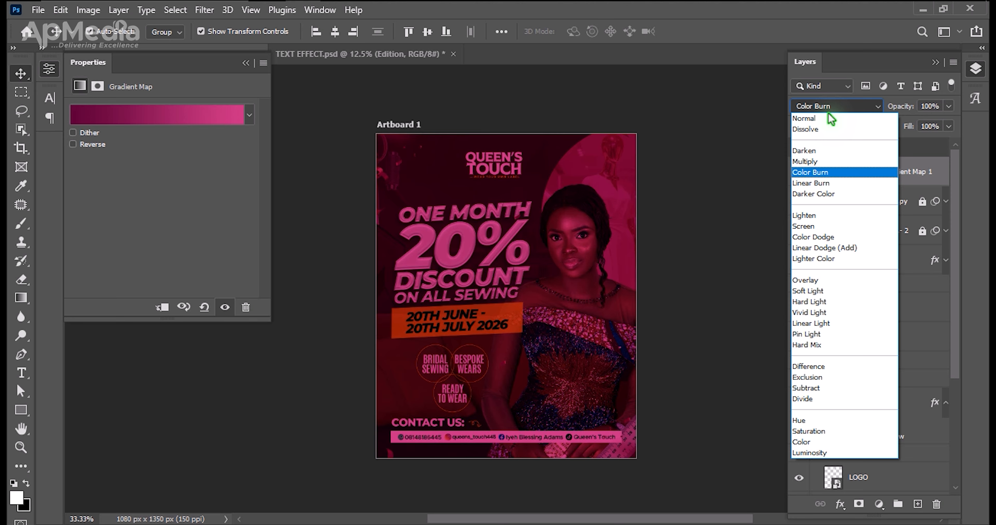
key("Down")
key("Up")
key("Down")
key("Up")
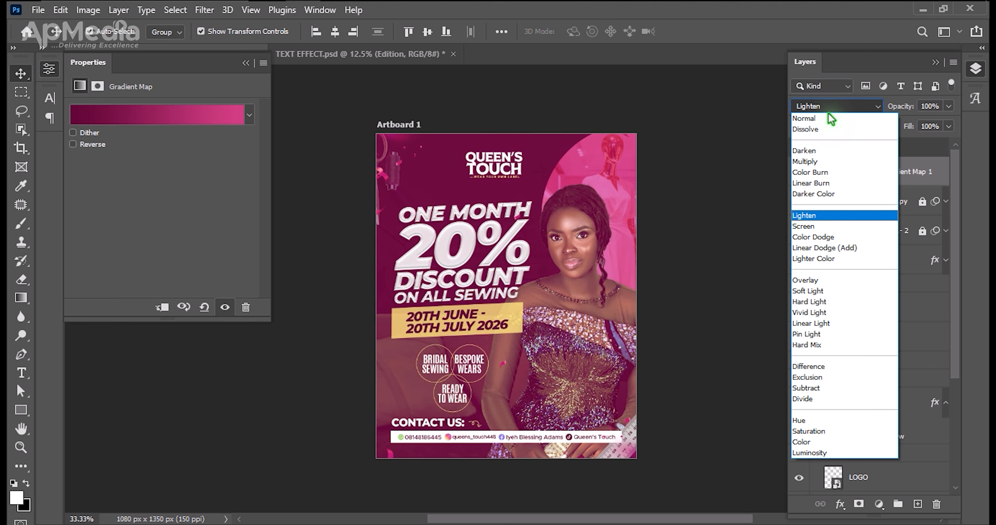
key("Down")
key("Down")
key("Down")
key("Down")
key("Down")
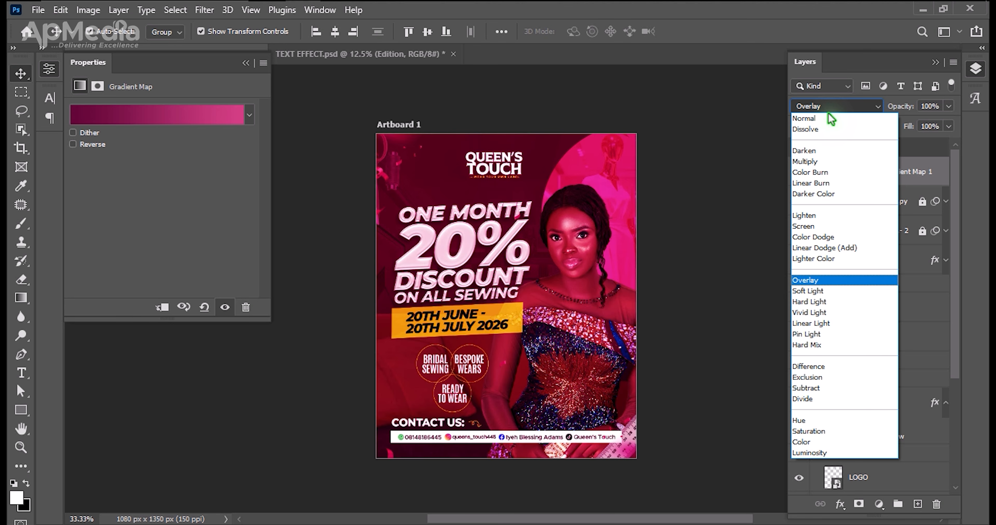
key("Up")
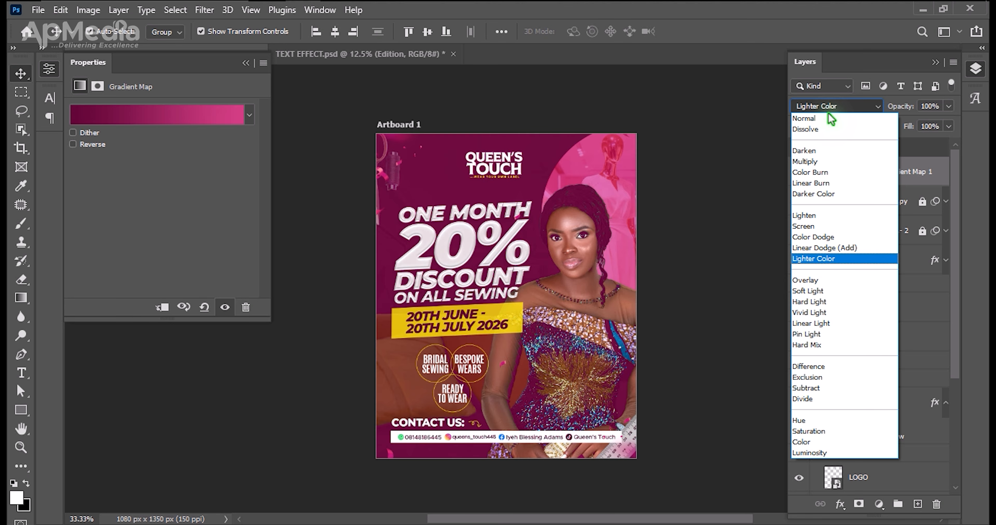
key("Down")
key("Down")
key("Down")
key("Up")
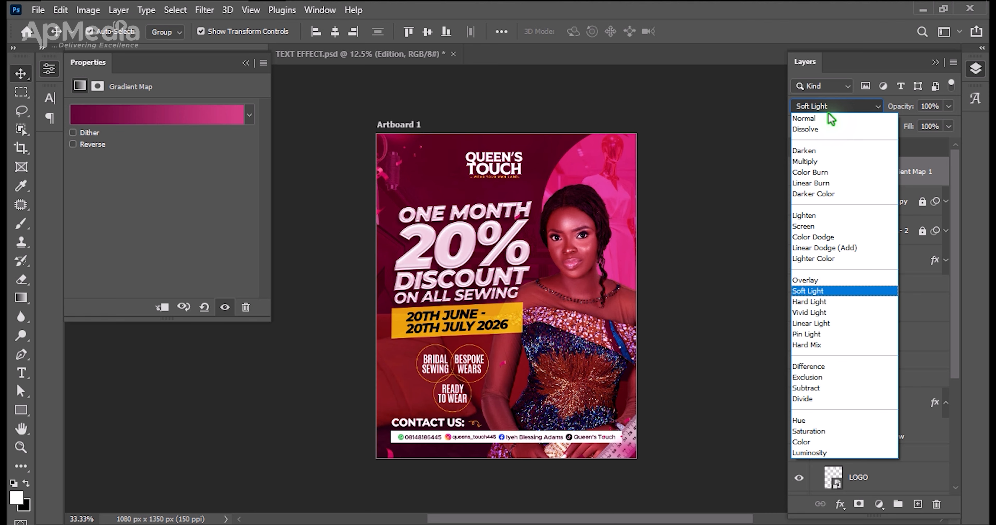
key("Return")
left_click(727, 239)
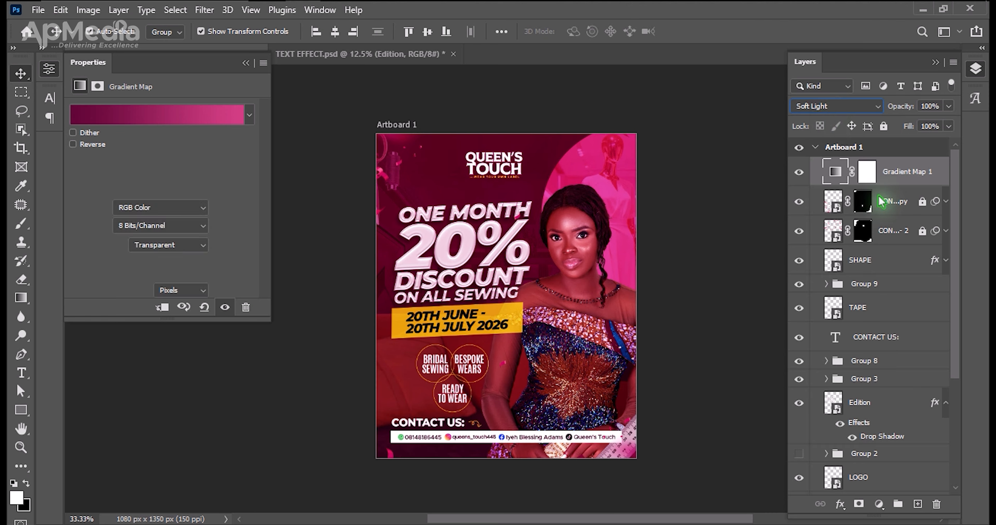
Reduce Gradient Map 1's opacity to 30% and lock the layer.
left_click(905, 177)
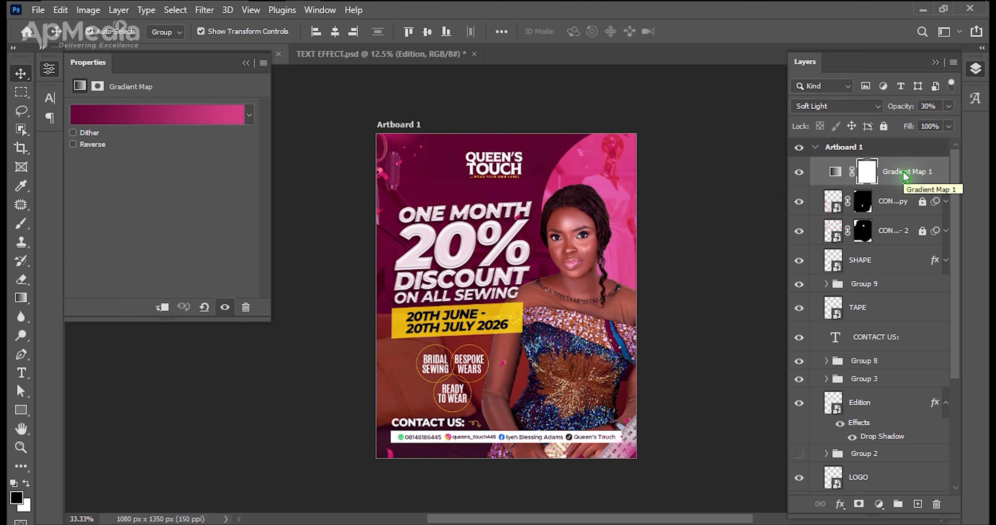
key("ctrl+slash")
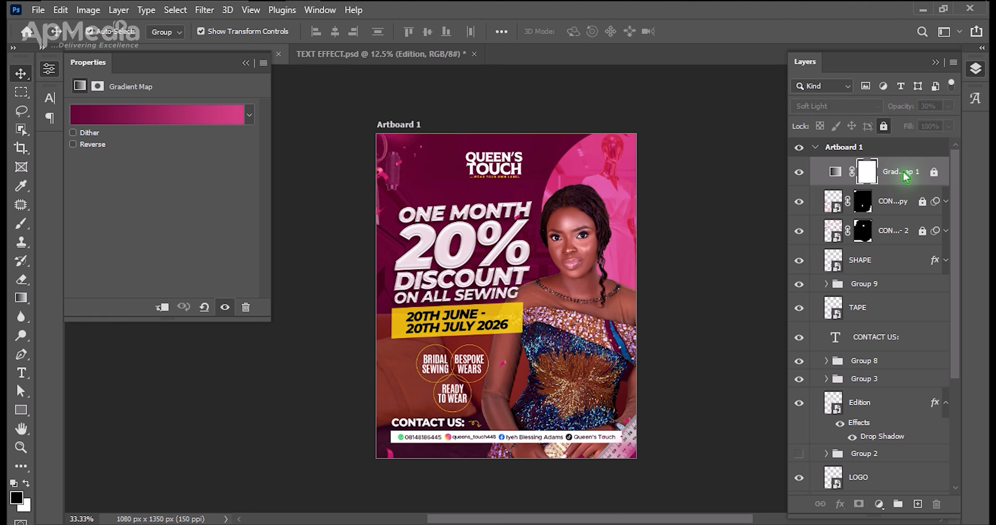
Add a Levels adjustment layer above Gradient Map 1, with input black at 16 and input white at 249.
left_click(880, 505)
left_click(889, 307)
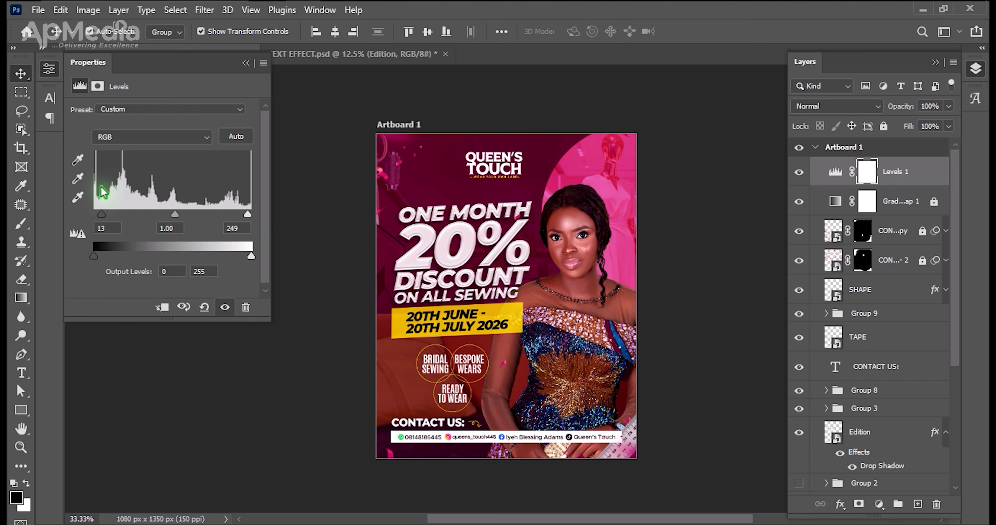
left_click_drag(103, 219, 106, 220)
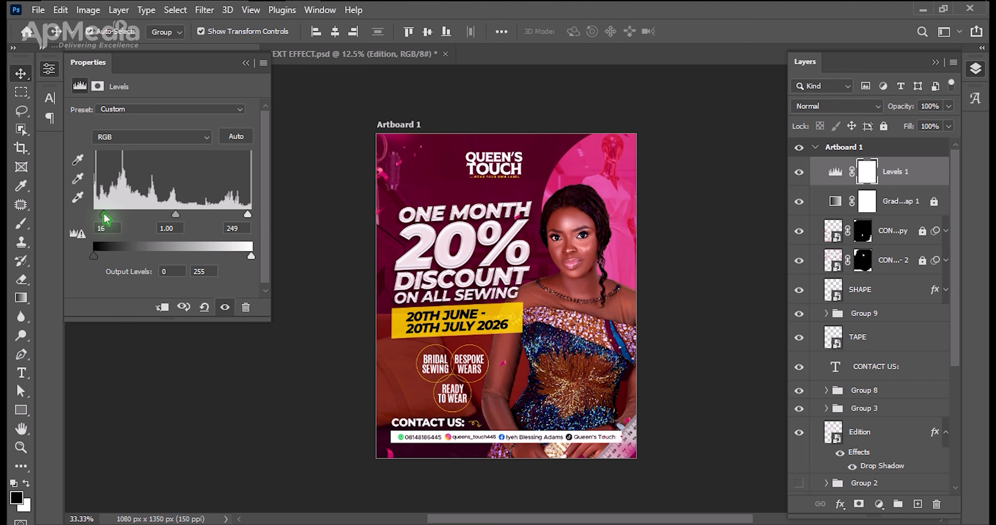
Set the Levels 1 adjustment's input black level to 15 and collapse its properties.
left_click(106, 229)
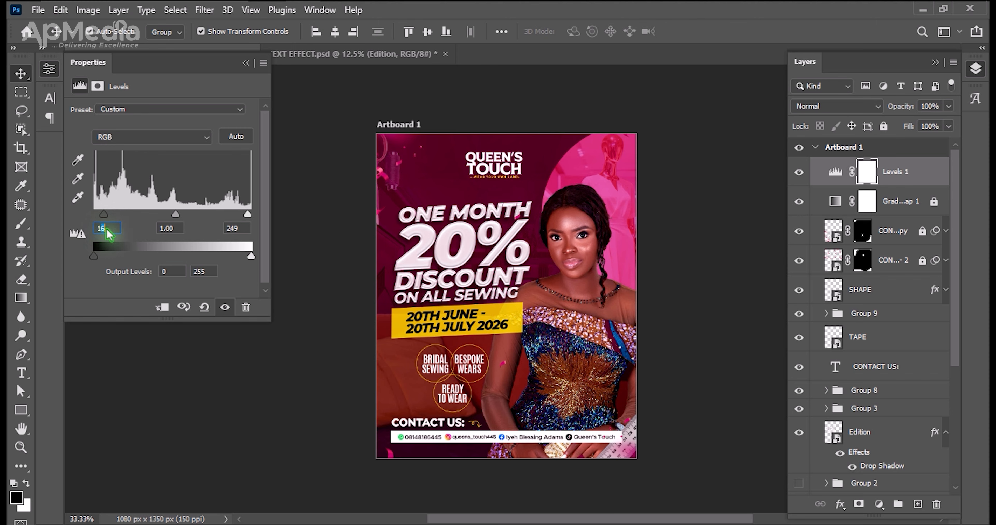
type("5")
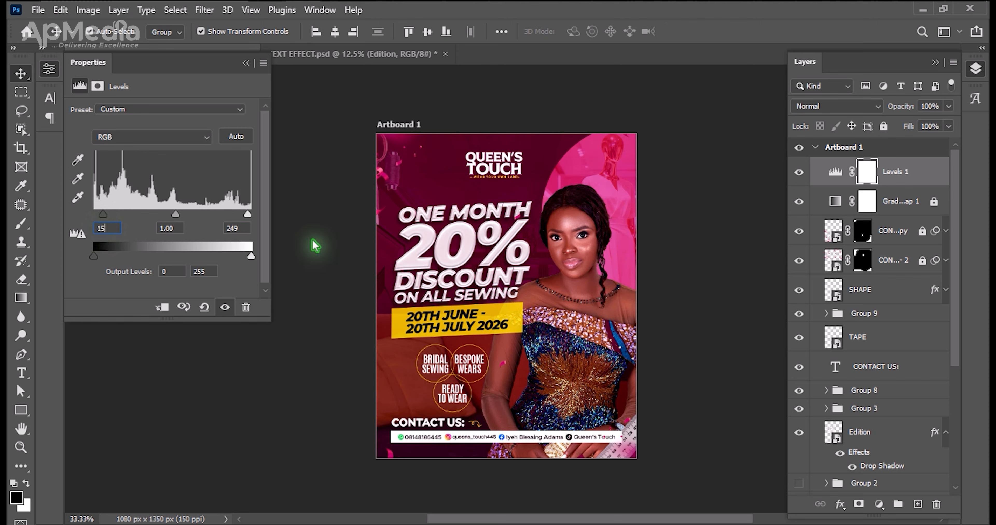
left_click(721, 199)
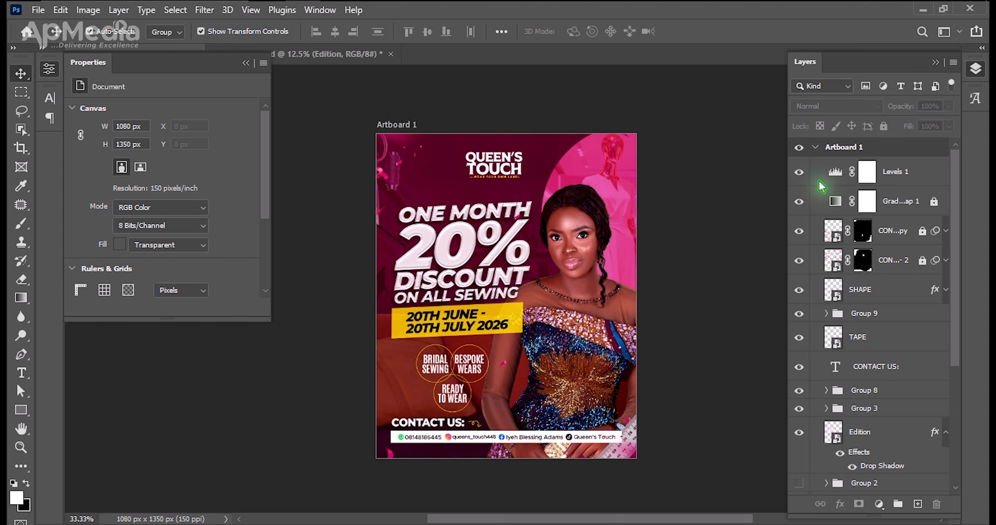
left_click(903, 174)
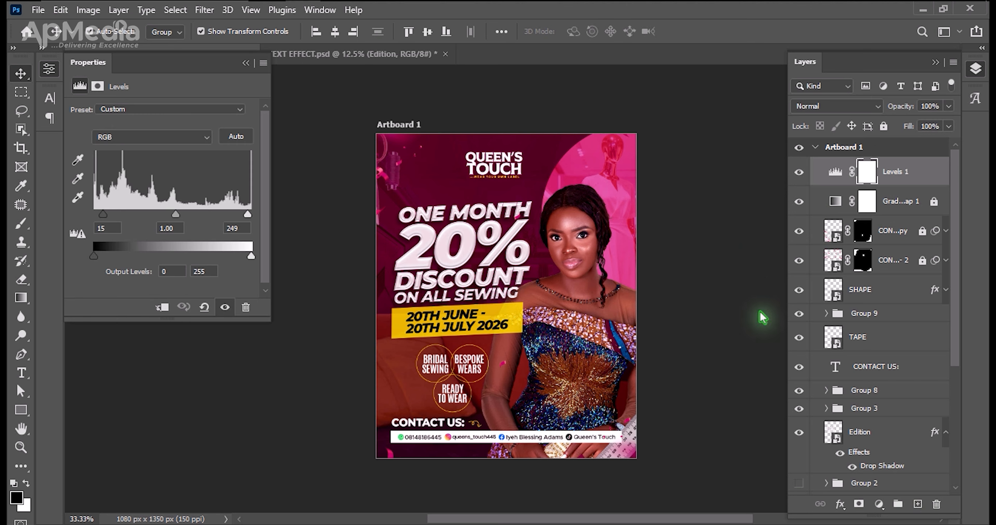
left_click(245, 63)
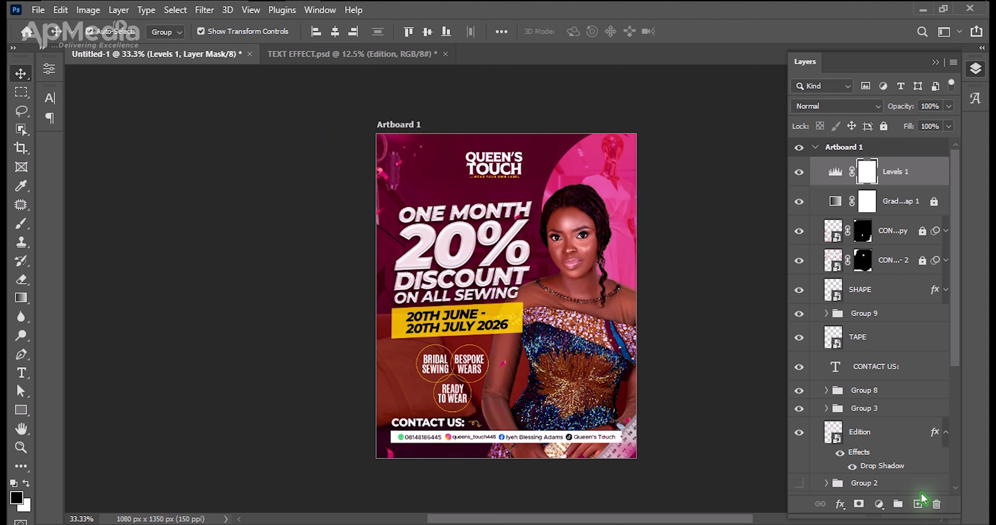
Create a new empty layer and place it at the top of Artboard 1, above Levels 1.
left_click(933, 441)
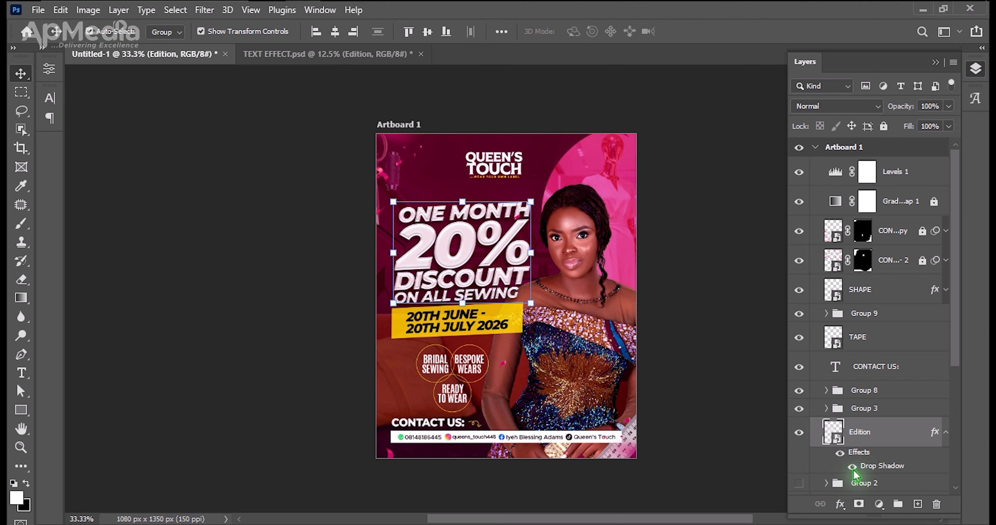
left_click(914, 505)
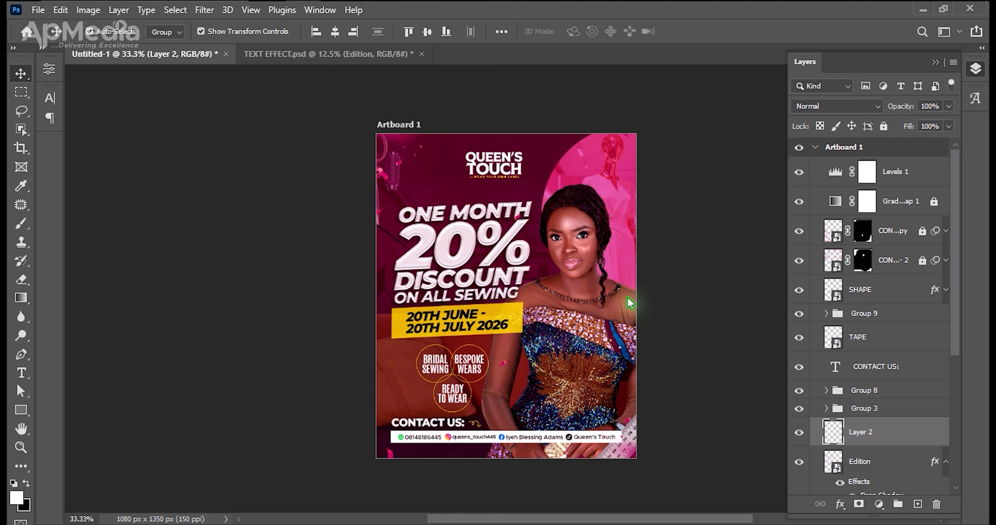
key("ctrl+shift+bracketright")
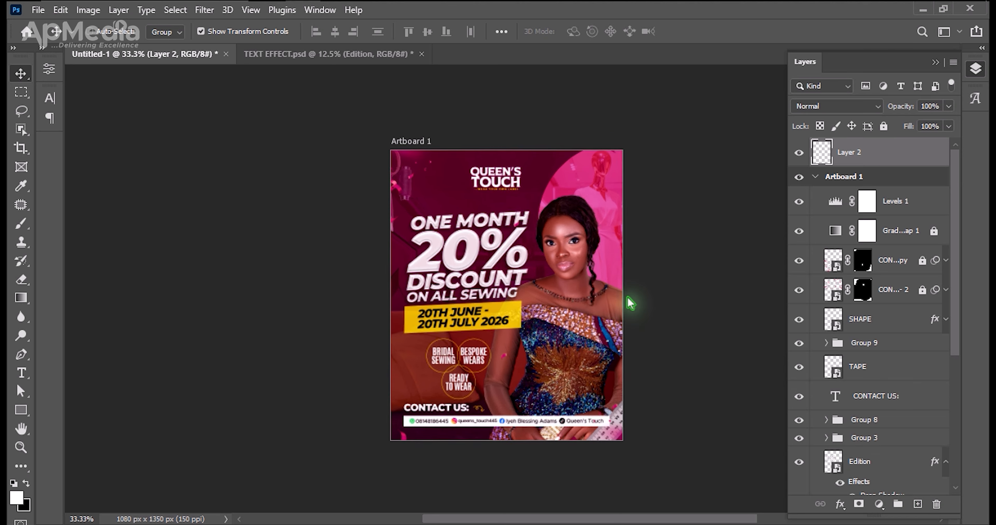
key("ctrl+minus")
left_click_drag(856, 158, 857, 180)
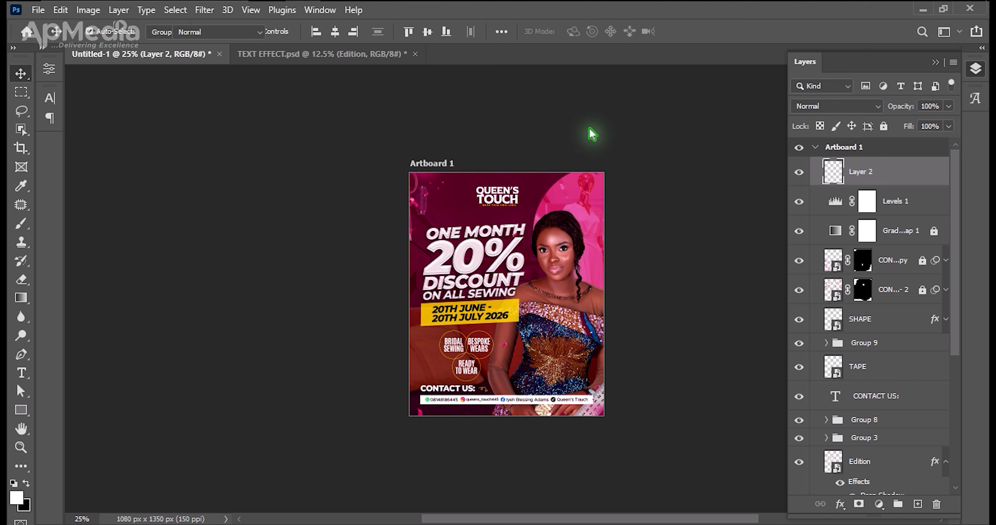
Choose the Kyle's Screentones 38 halftone brush from the Special Effects Brushes for the Brush tool.
key("b")
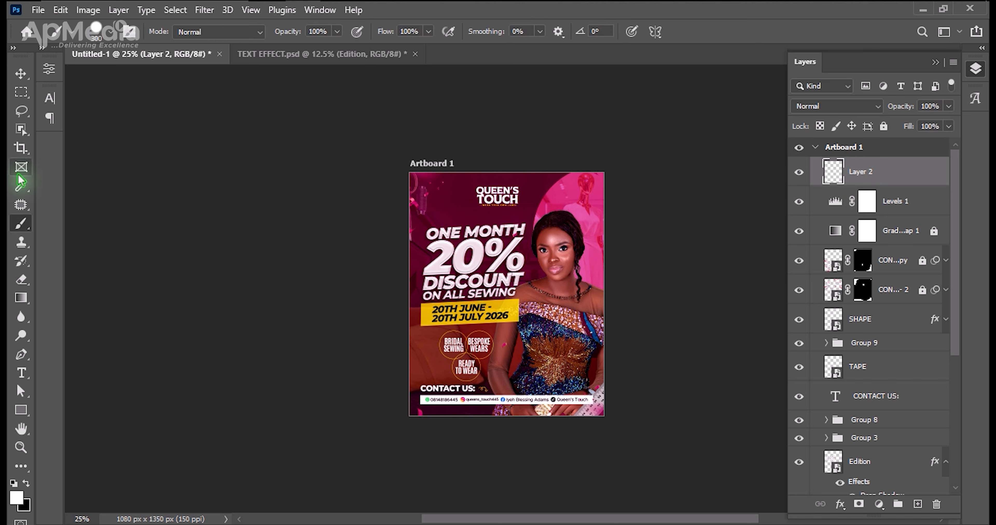
left_click(110, 37)
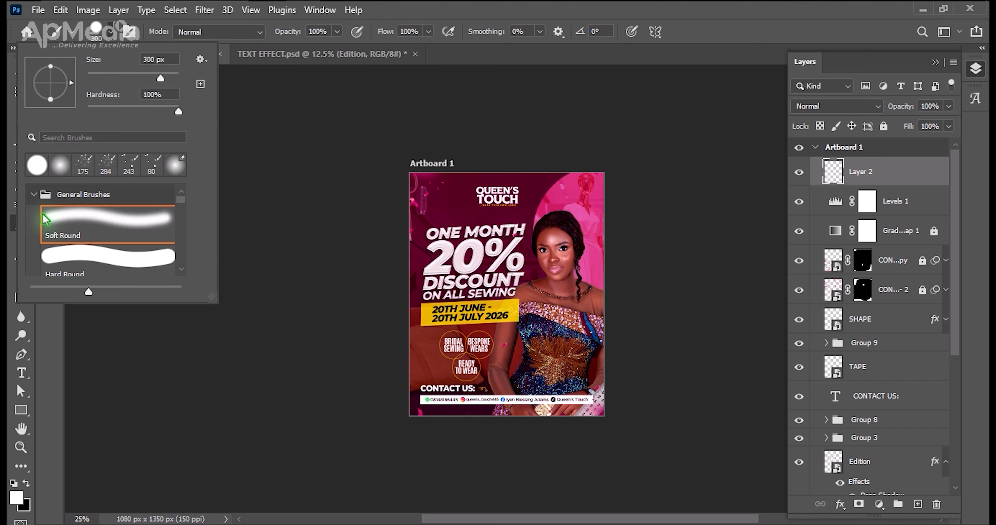
left_click(34, 195)
left_click(69, 238)
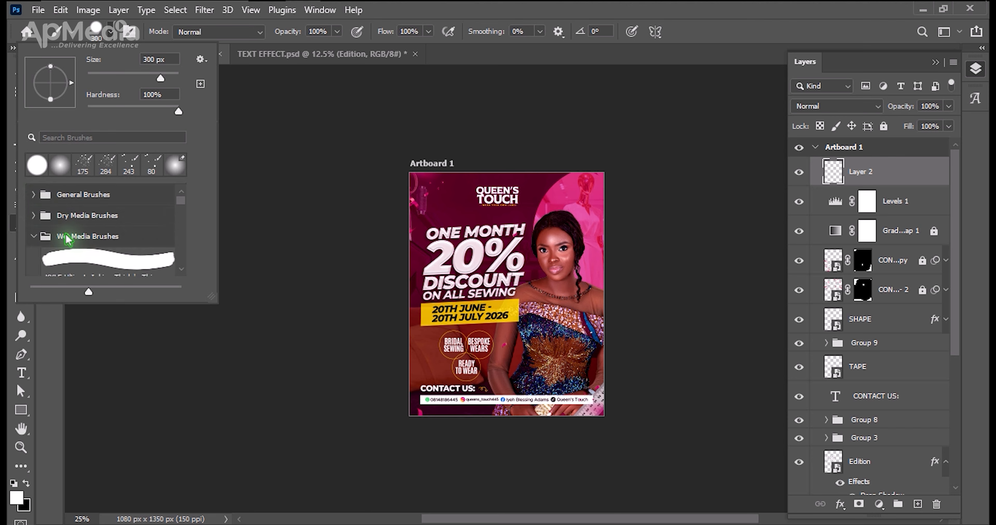
left_click(34, 237)
left_click(34, 257)
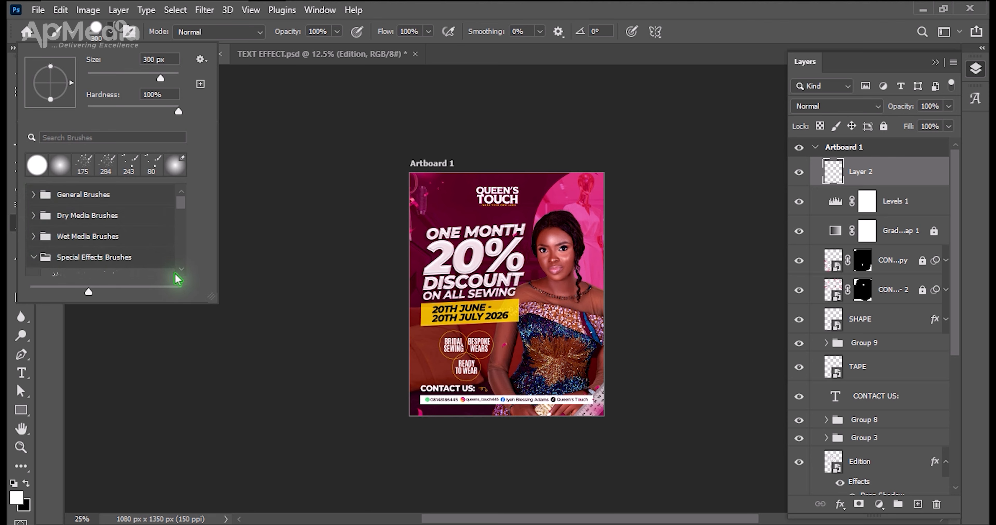
scroll(177, 275, "down", 3)
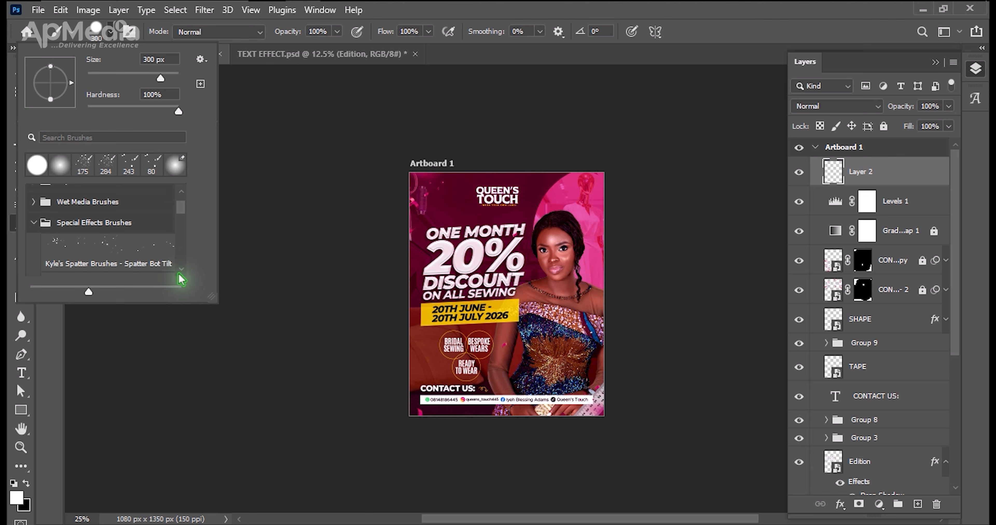
scroll(182, 279, "down", 1)
left_click(128, 236)
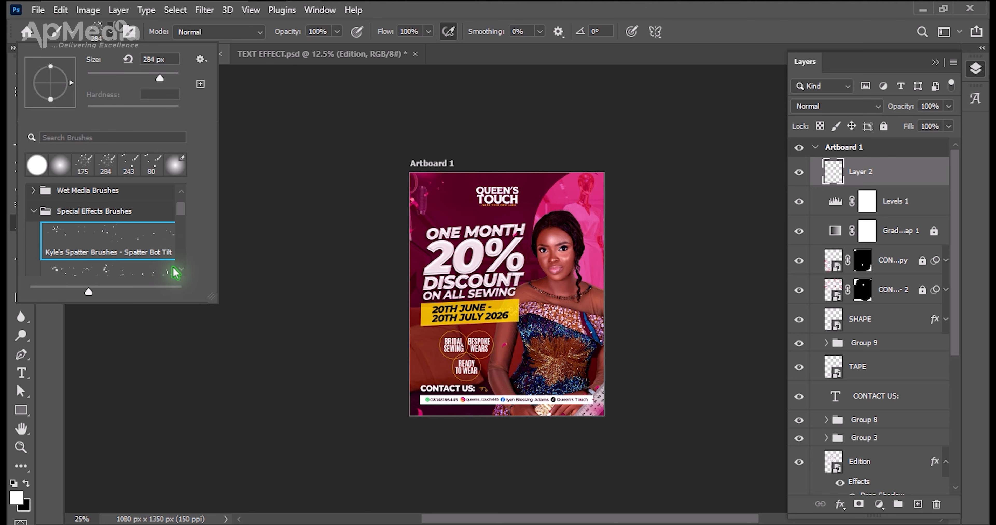
scroll(175, 268, "down", 4)
scroll(182, 278, "down", 4)
scroll(182, 278, "down", 4)
scroll(182, 279, "down", 2)
scroll(182, 278, "down", 1)
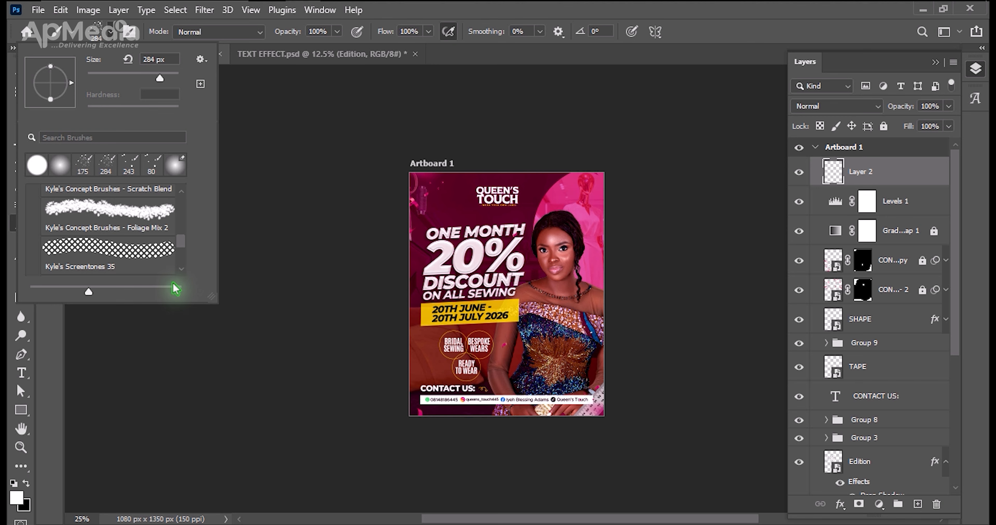
left_click(180, 269)
left_click(181, 270)
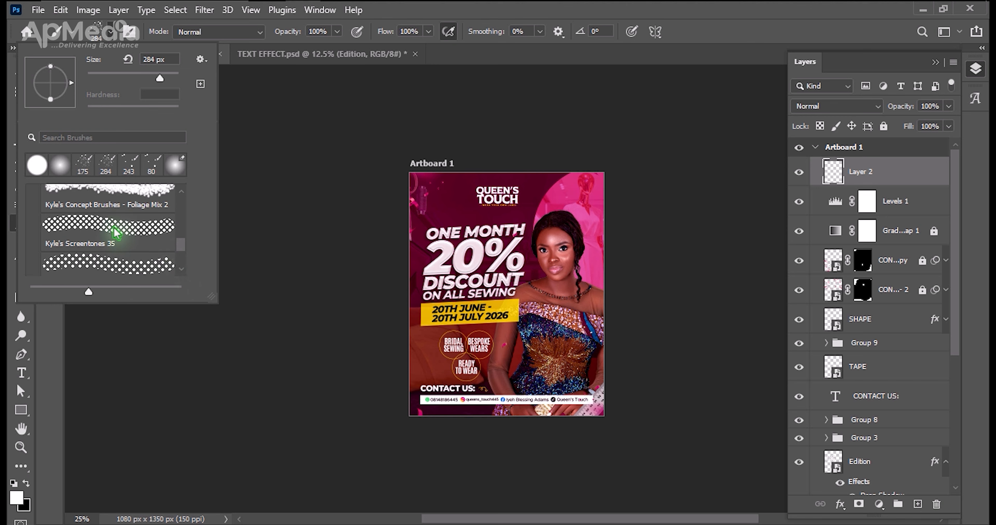
left_click(118, 268)
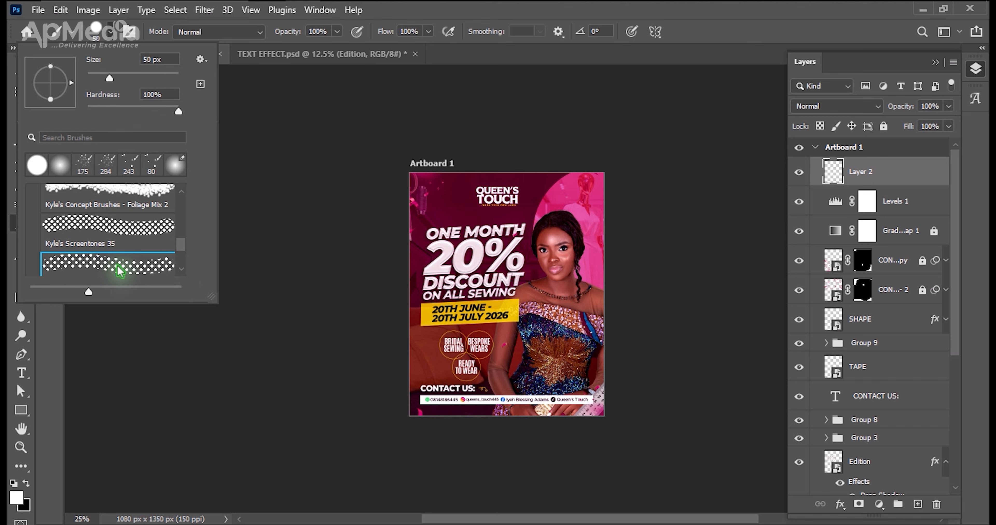
left_click(485, 291)
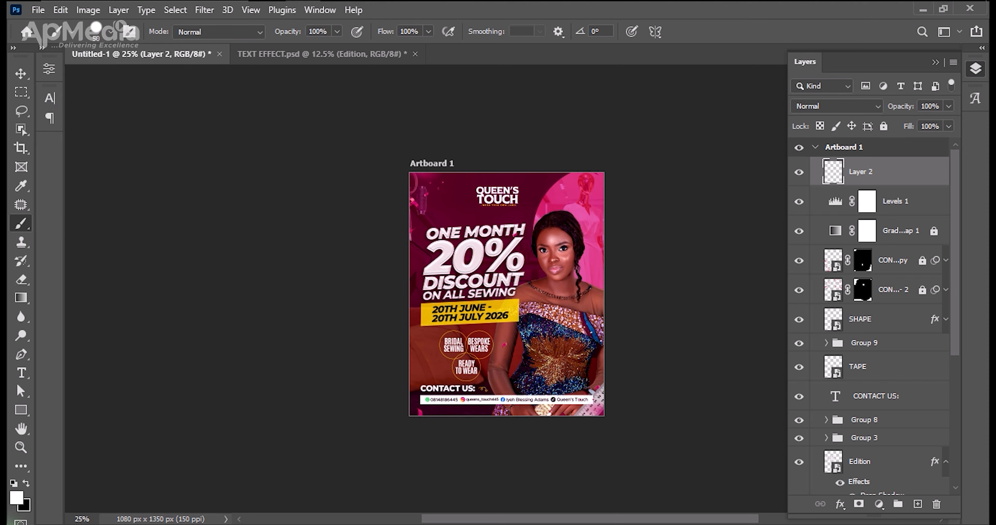
Set the foreground colour to yellow ffda2d, sampled from the date tape on the flyer.
left_click(17, 501)
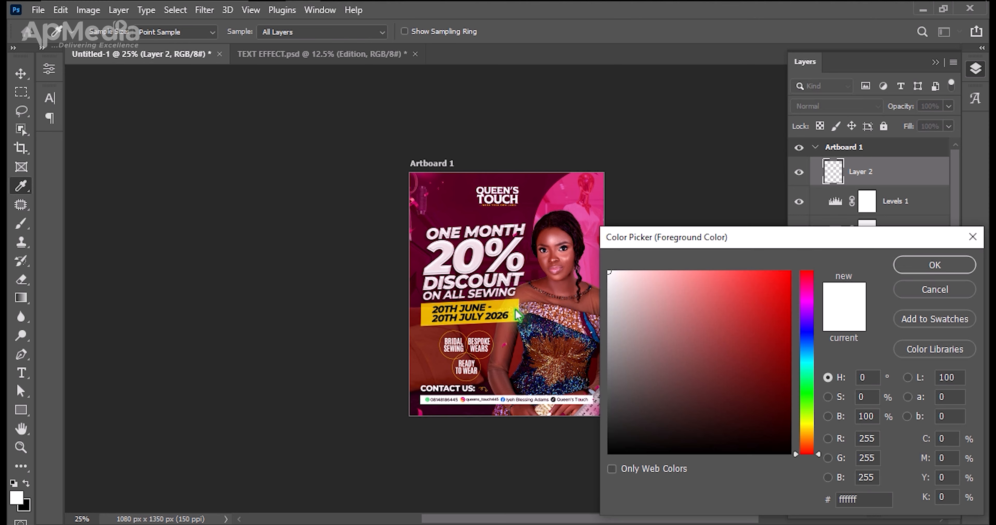
left_click(518, 315)
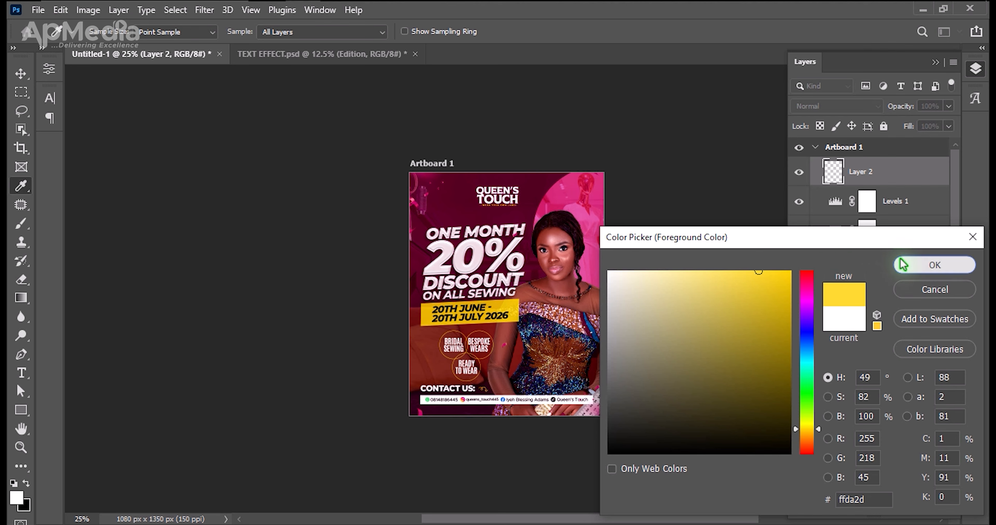
left_click(932, 265)
Enlarge the brush until it covers the whole artboard and stamp the yellow halftone dots once over the flyer on Layer 2.
key("ctrl+minus")
key("ctrl+minus")
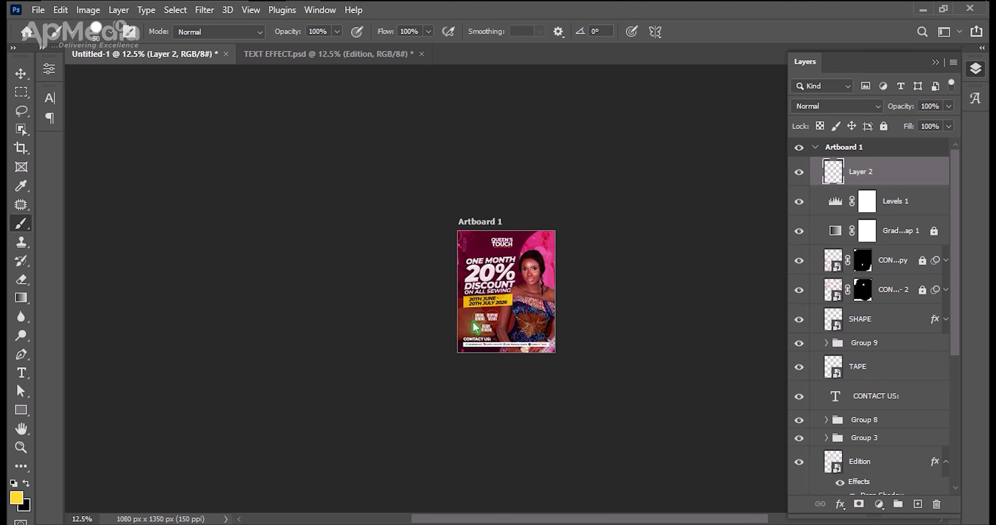
key("bracketright")
key("bracketright")
key("bracketright")
key("bracketright")
key("bracketright")
key("bracketright")
key("bracketright")
key("bracketright")
key("bracketright")
key("bracketright")
key("bracketright")
key("bracketright")
key("bracketright")
key("bracketright")
key("bracketright")
key("bracketright")
key("bracketright")
key("bracketright")
key("bracketright")
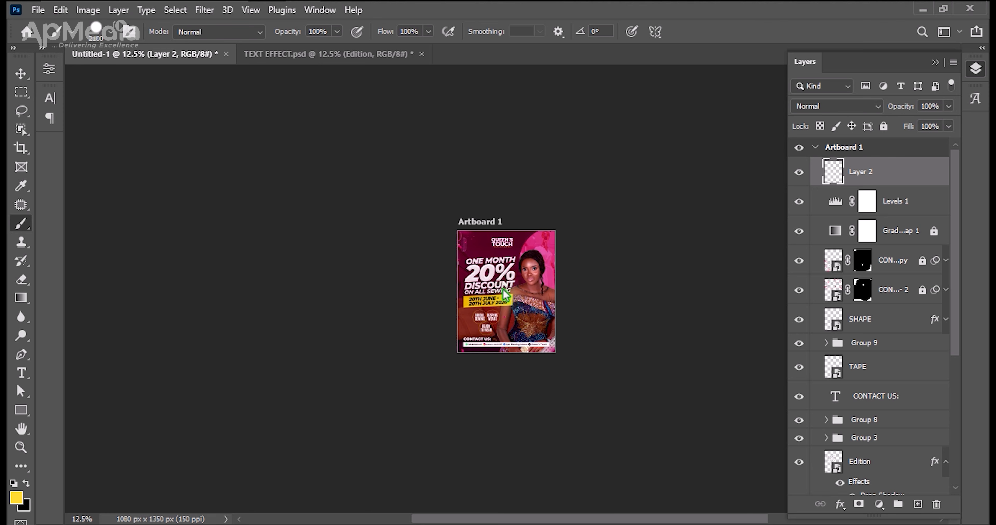
left_click(505, 296)
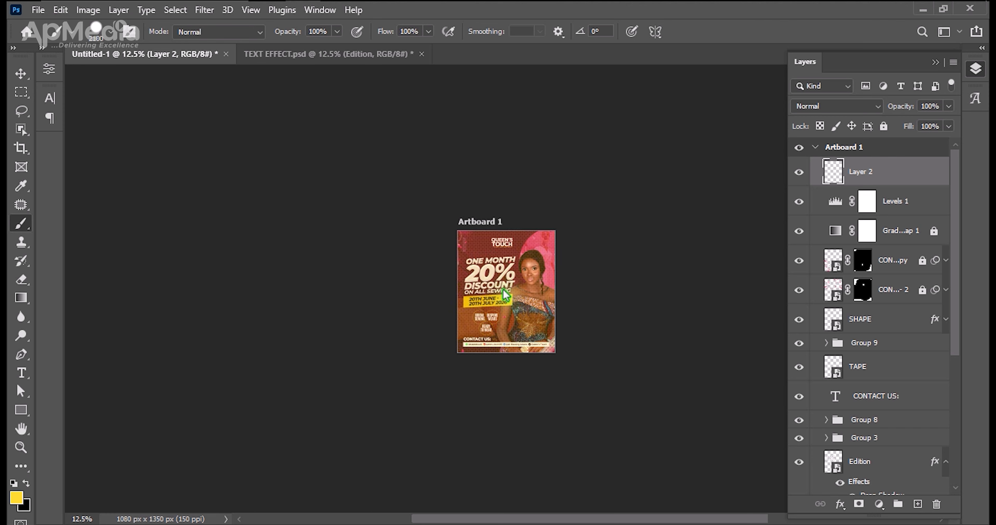
Examine the halftone dot pattern over the headline and model up close.
key("v")
key("ctrl+plus")
key("ctrl+plus")
key("ctrl+plus")
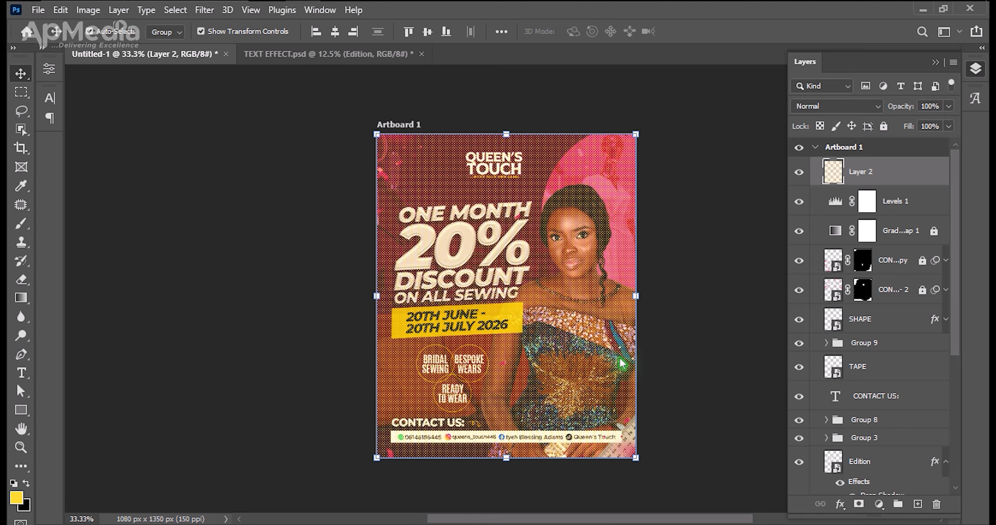
key("ctrl+plus")
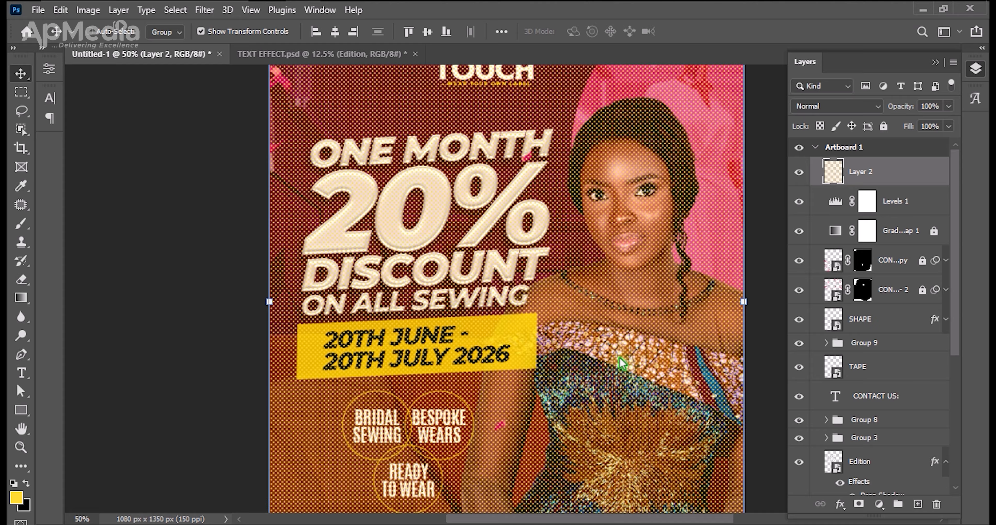
key("ctrl+plus")
key("ctrl+plus")
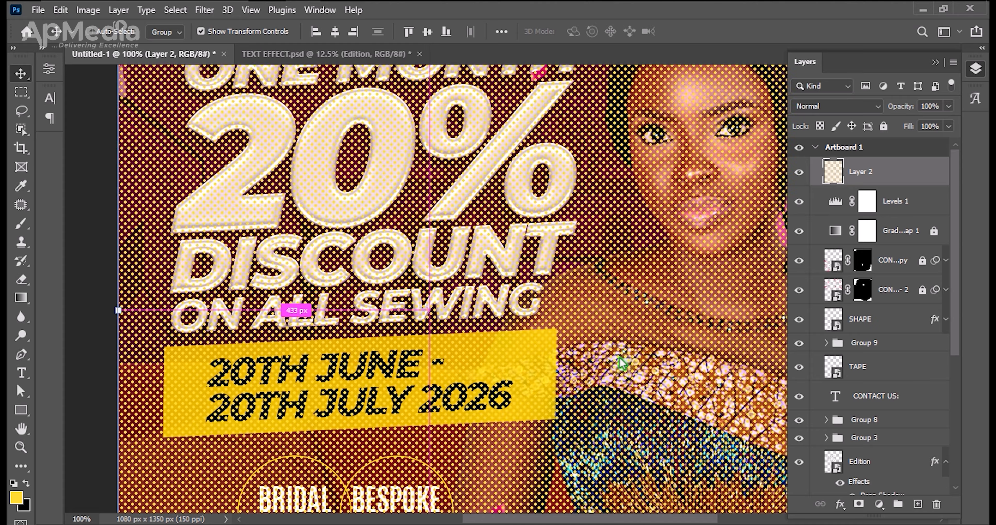
key("ctrl+minus")
key("ctrl+minus")
key("ctrl+minus")
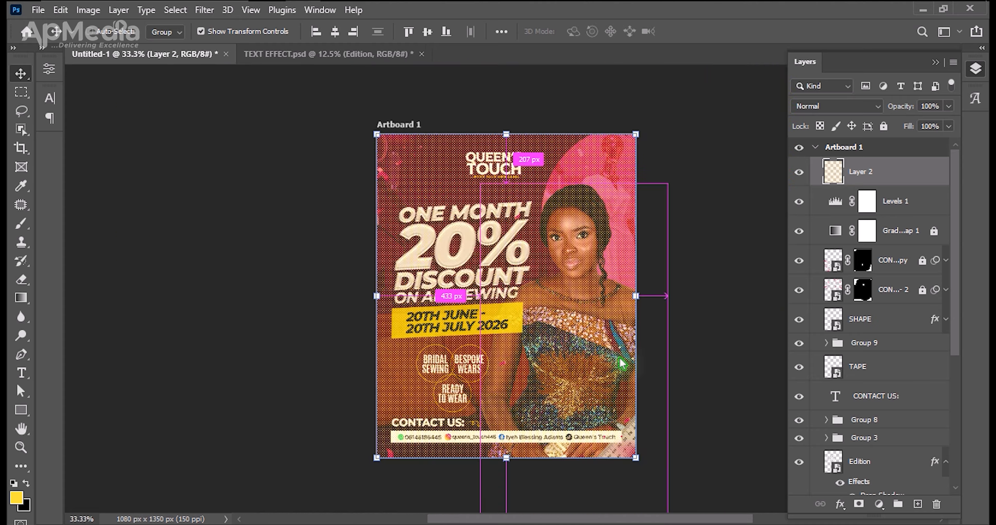
Preview different blend modes for the halftone Layer 2, set it to Soft Light and keep the layer selected.
left_click(847, 109)
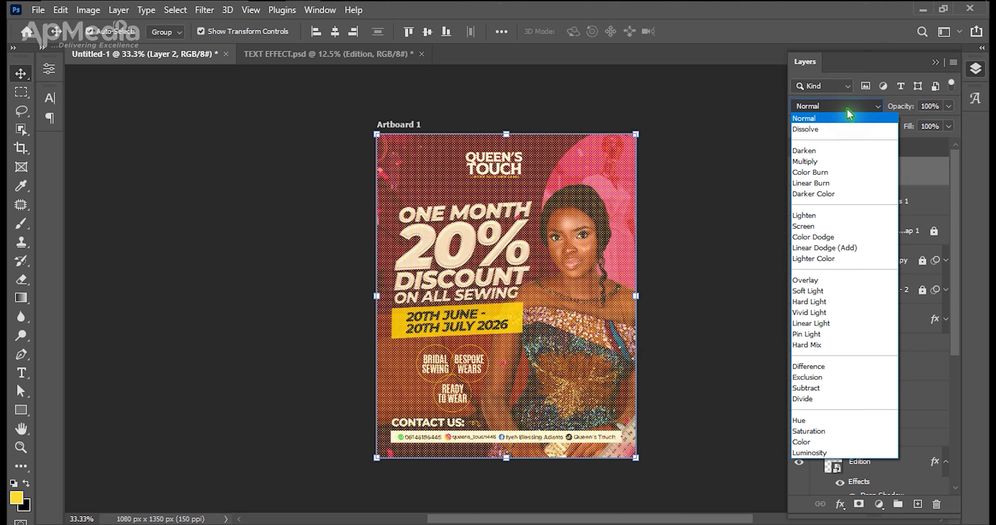
key("Down")
key("Down")
key("Down")
key("Down")
key("Down")
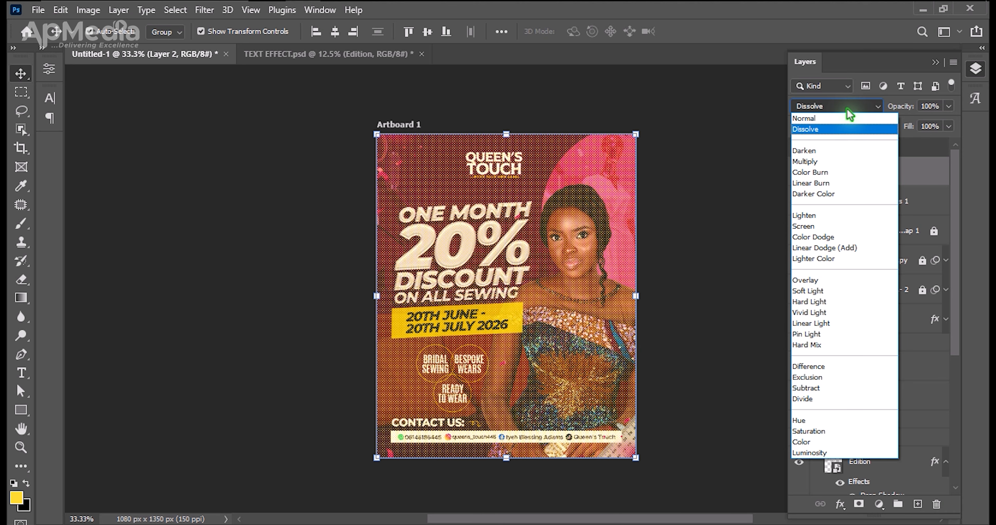
key("Down")
key("Down")
key("Down")
key("Down")
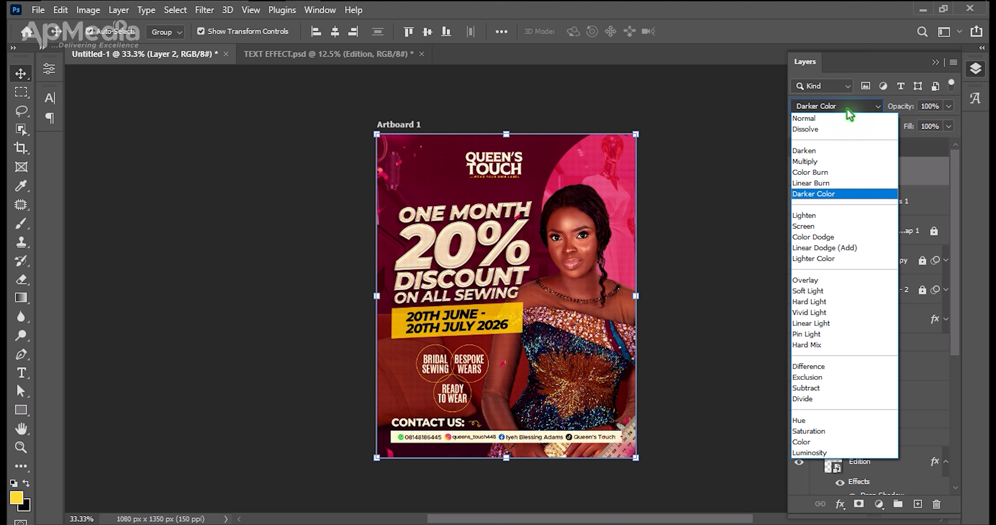
key("Down")
key("Down")
key("Down")
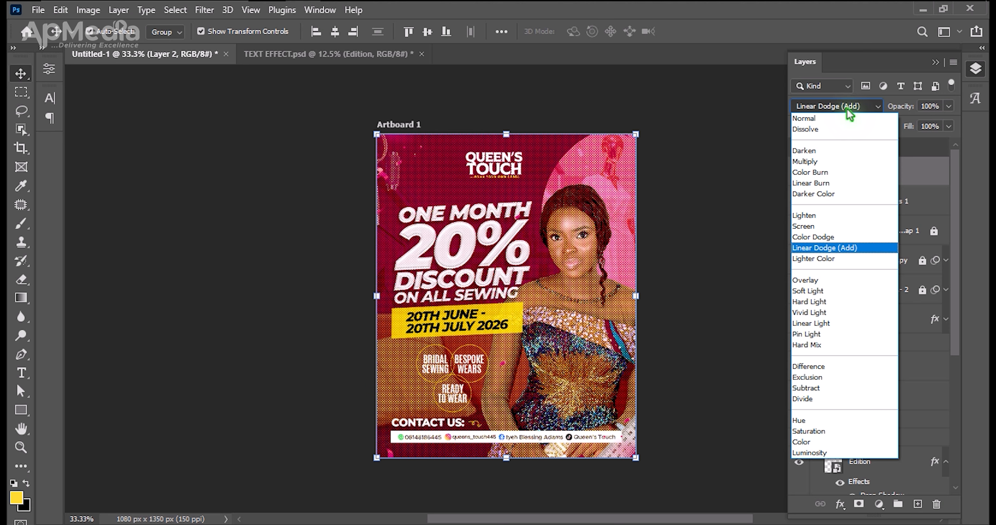
key("Down")
key("Down")
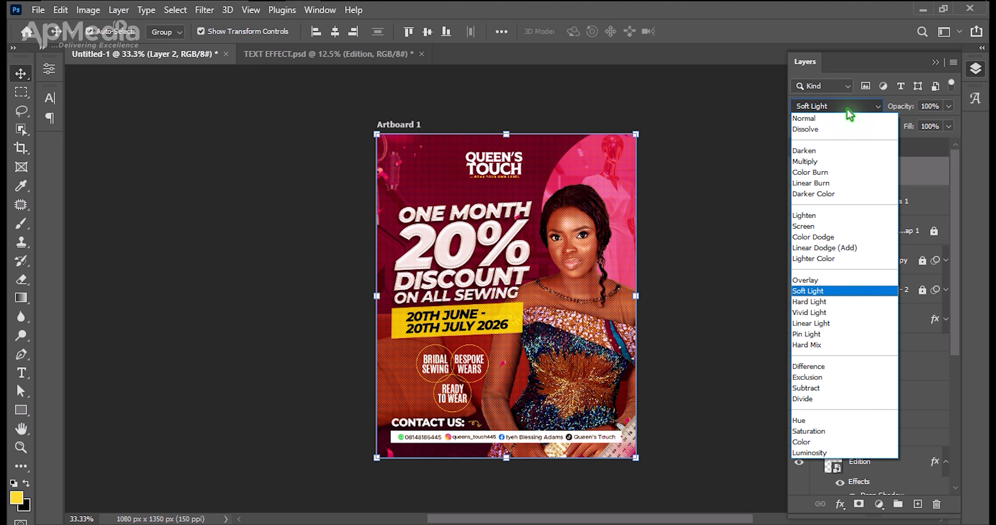
key("Up")
key("Return")
left_click(735, 171)
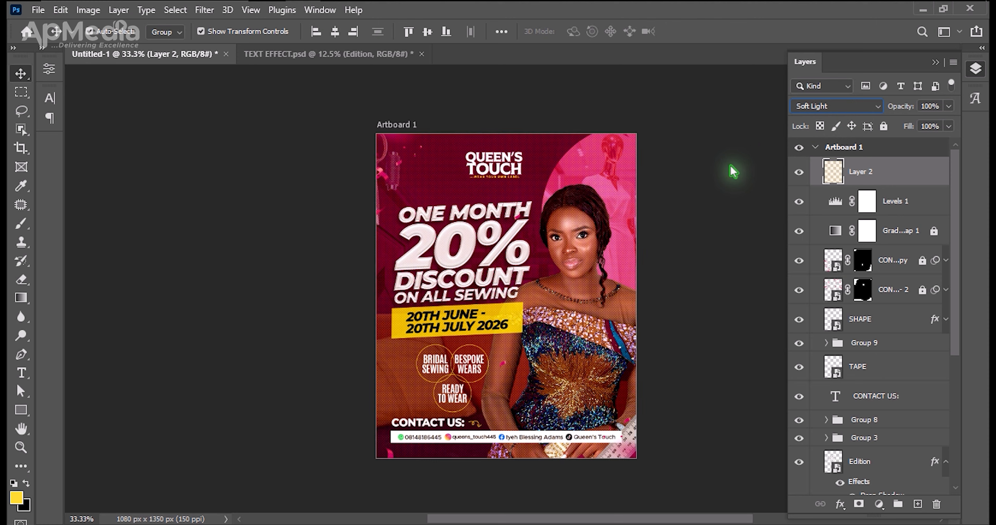
left_click(862, 173)
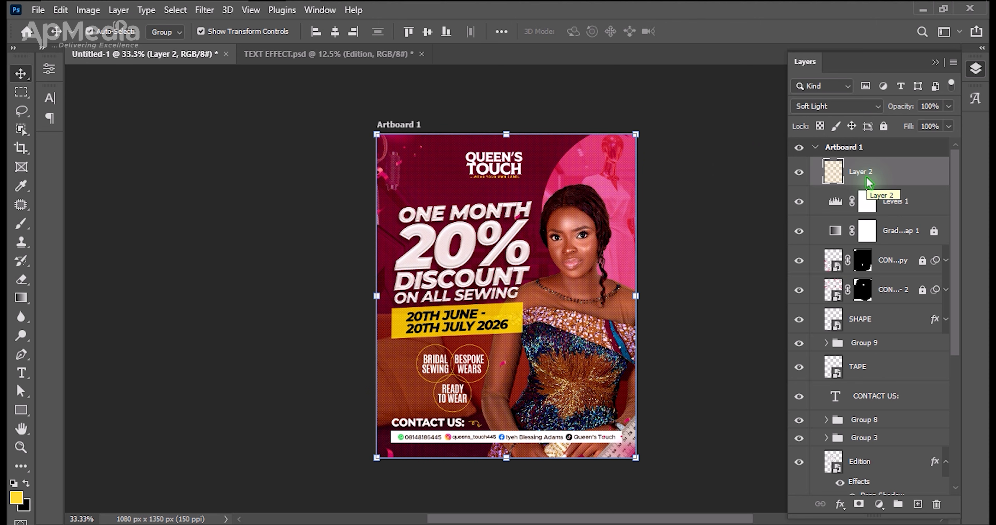
Lower the opacity of the halftone Layer 2 to 15%, lock the layer and deselect it.
key("2")
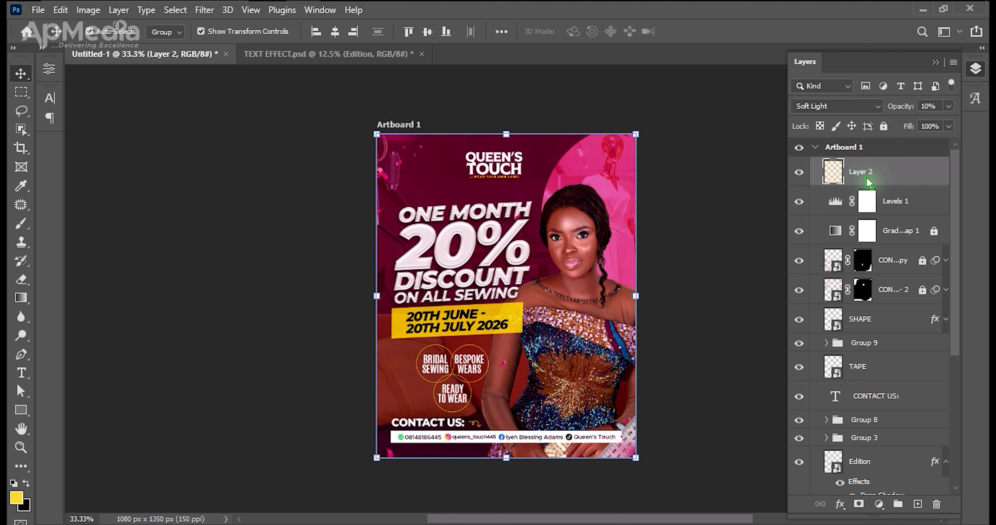
key("ctrl+slash")
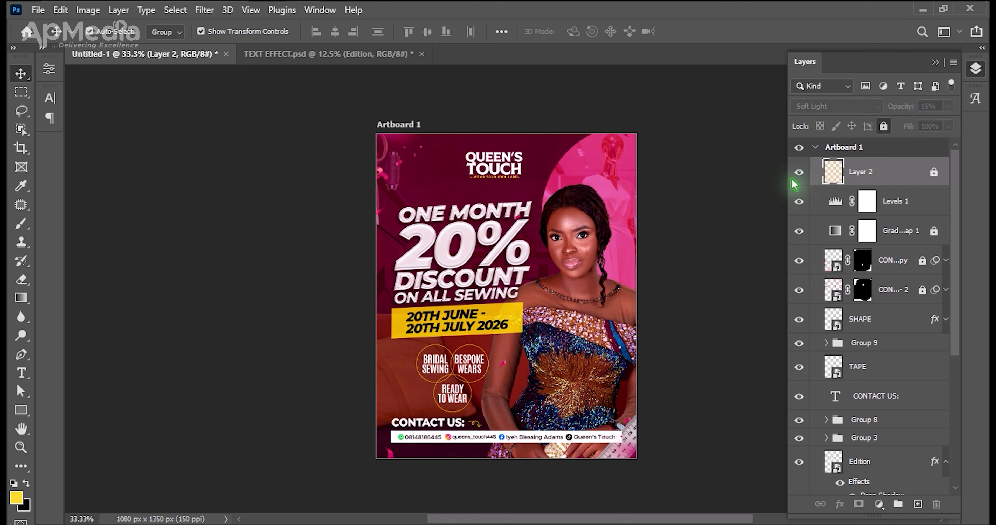
left_click(727, 189)
Review the finished flyer as a whole and up close, from the logo and headline down to the contact bar.
key("ctrl+plus")
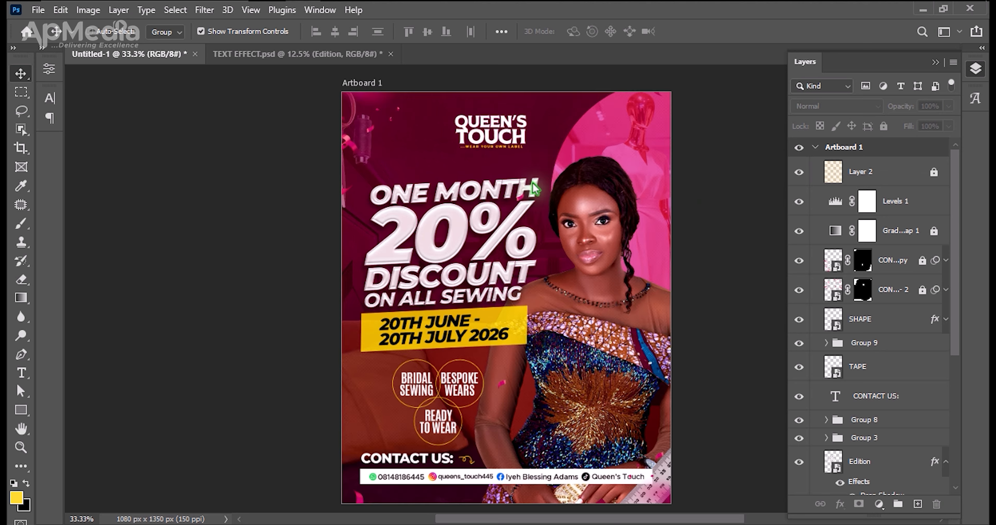
key("ctrl+minus")
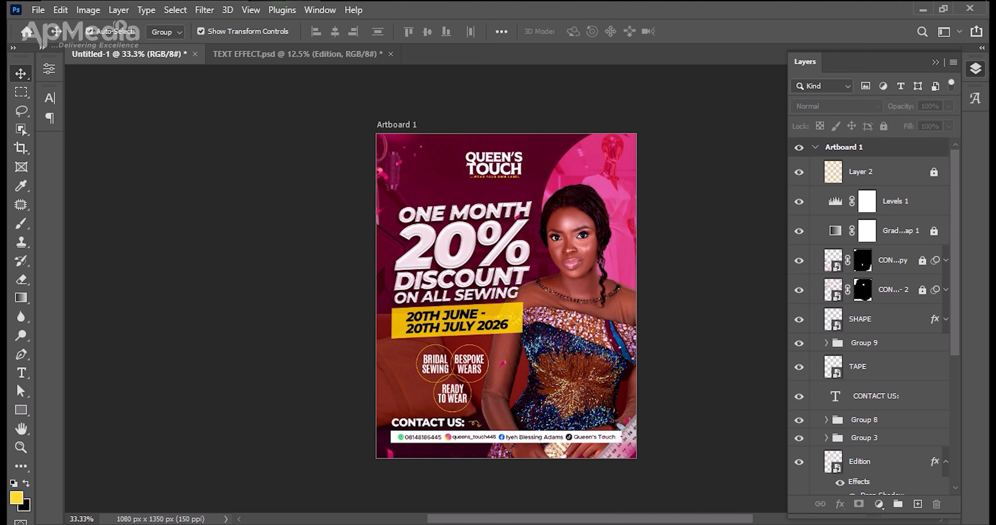
key("alt+Tab")
left_click(392, 187)
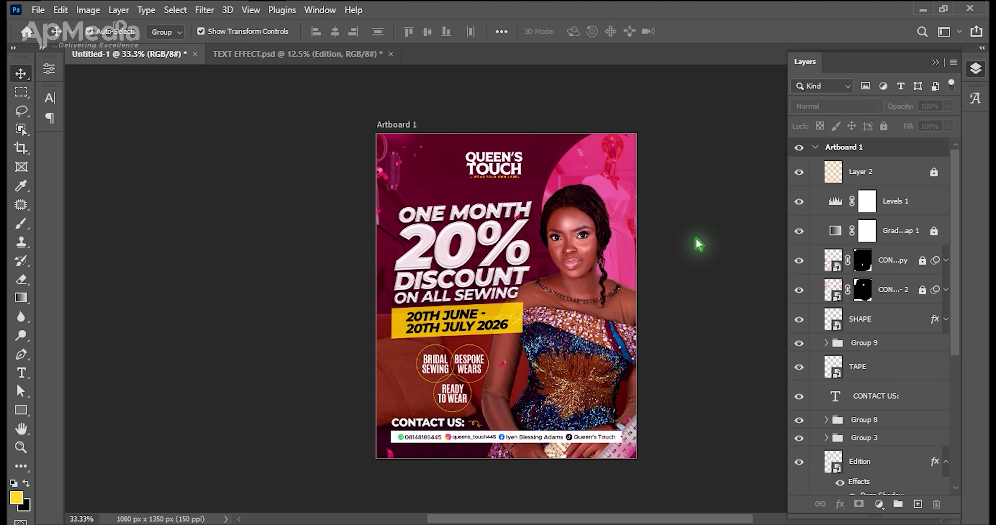
key("h")
left_click_drag(527, 311, 459, 306)
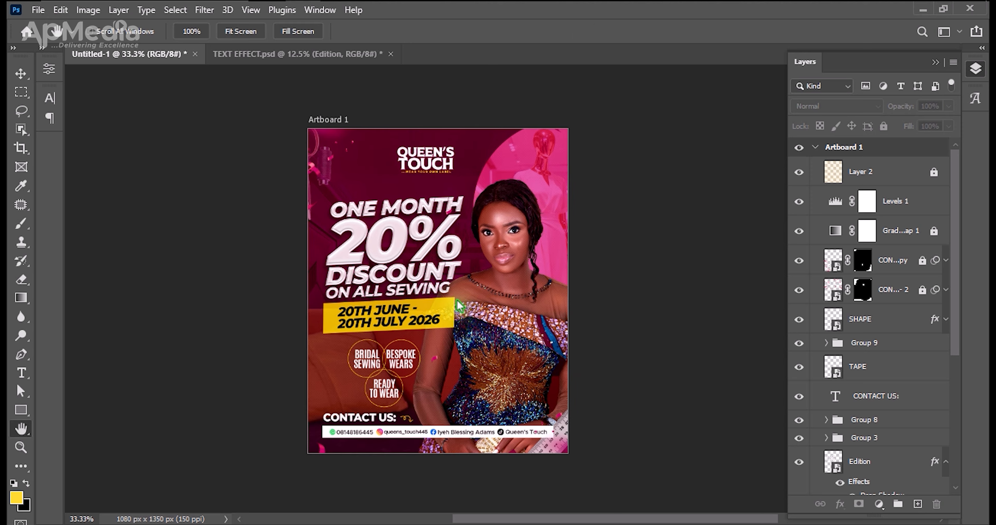
key("ctrl+plus")
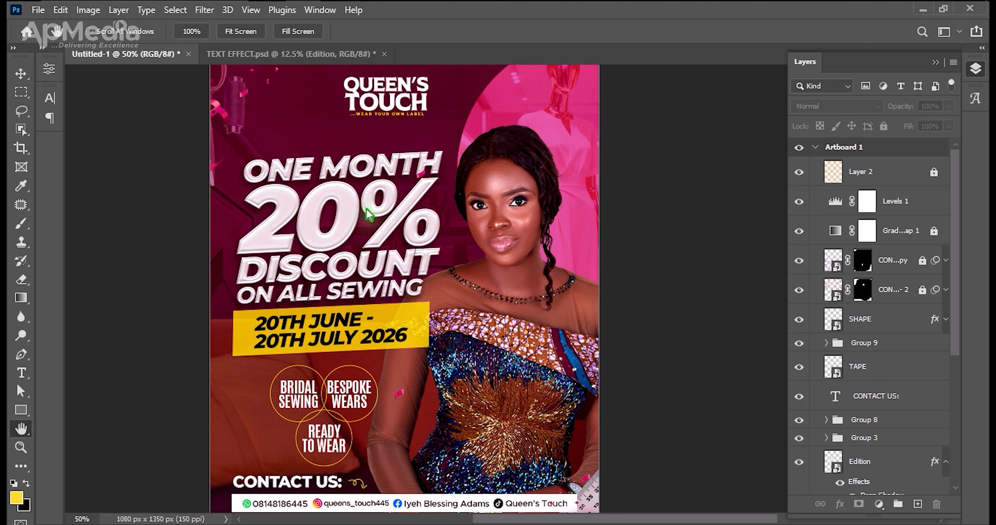
key("ctrl+minus")
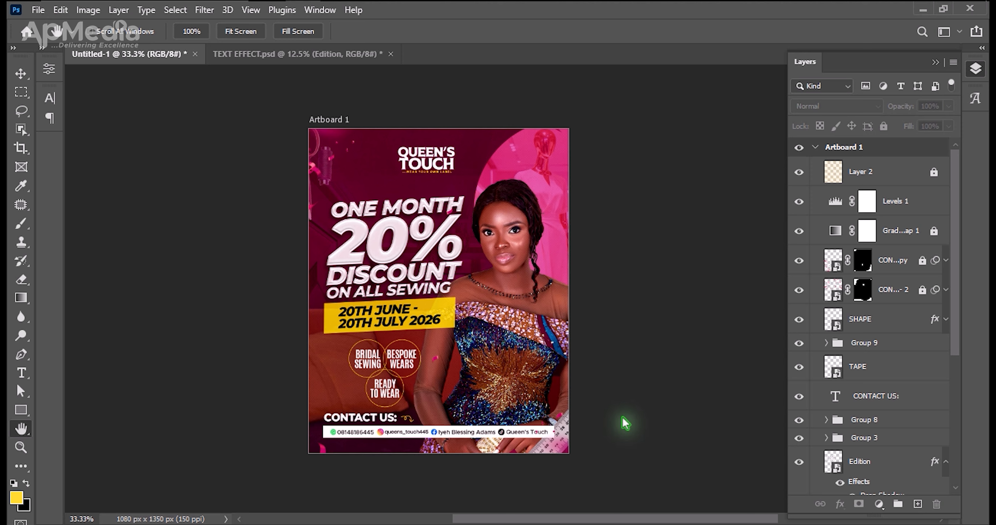
key("ctrl+equal")
key("ctrl+minus")
left_click_drag(480, 371, 501, 361)
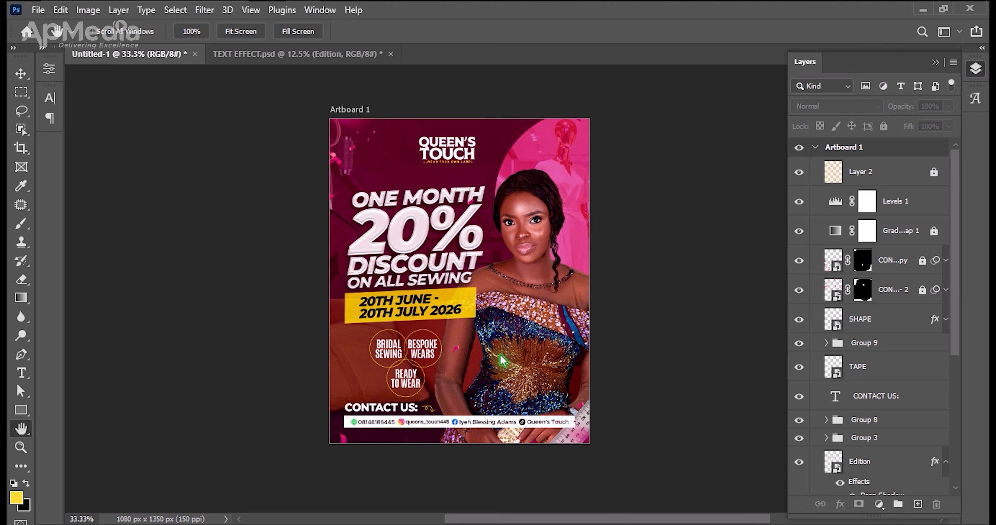
key("ctrl+equal")
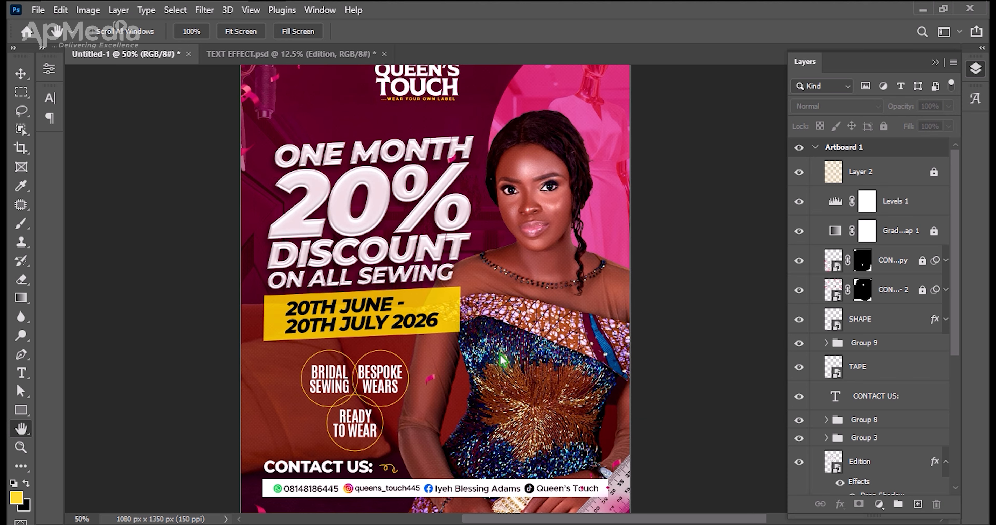
scroll(516, 326, "up", 3)
left_click_drag(516, 318, 518, 241)
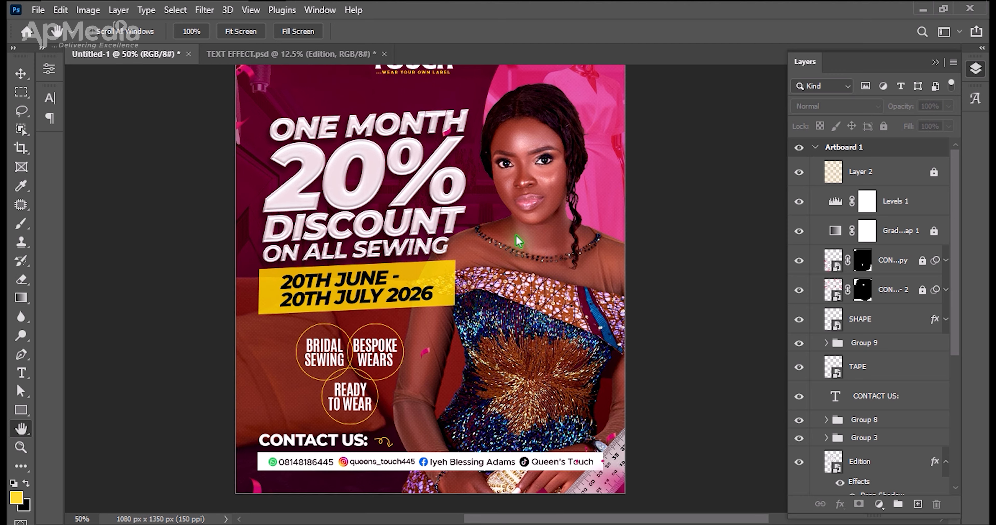
key("ctrl+minus")
key("ctrl+plus")
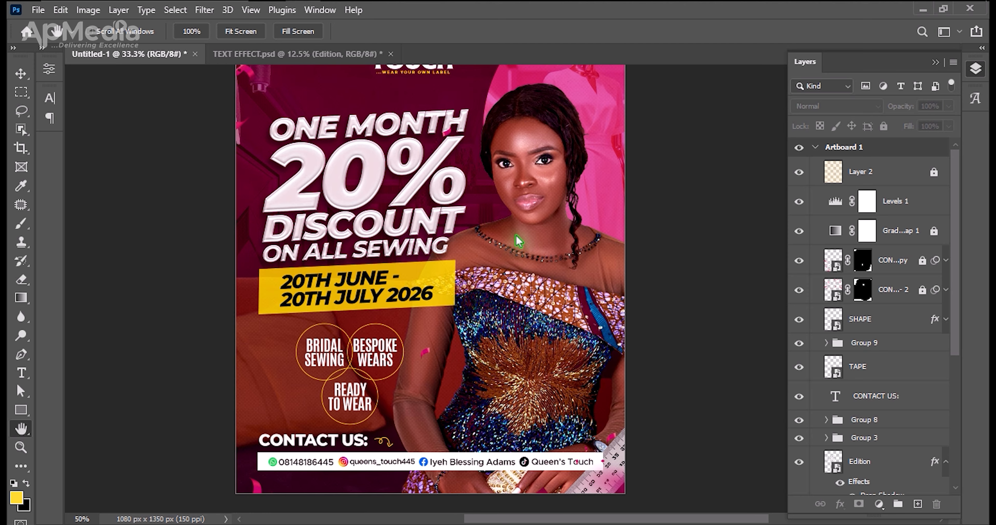
left_click_drag(494, 202, 491, 267)
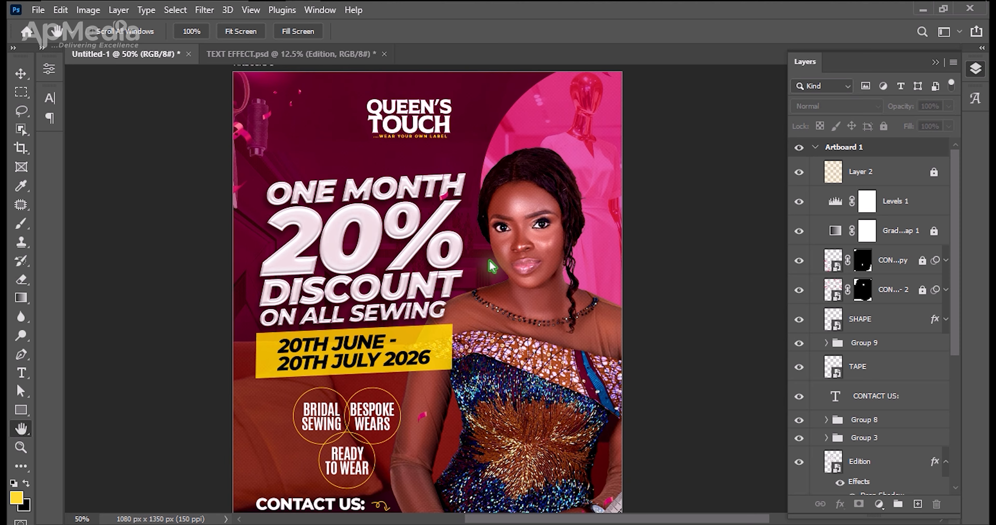